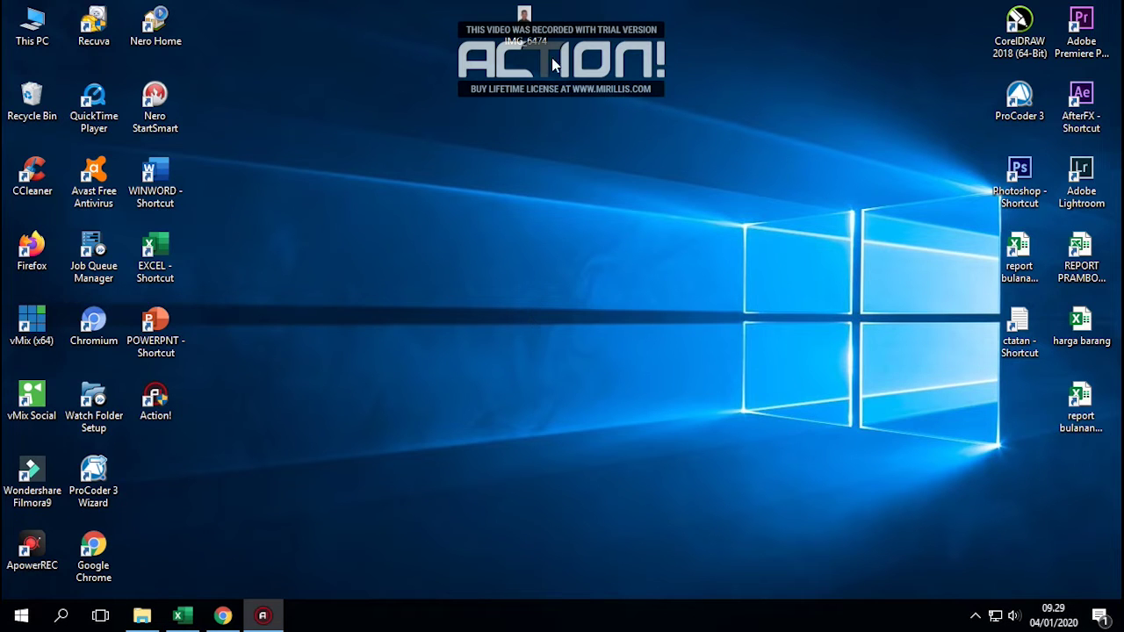
Preview IMG_6474.JPG, launch Photoshop CS6 (64 Bit), and drag the photo into it
double_click(525, 16)
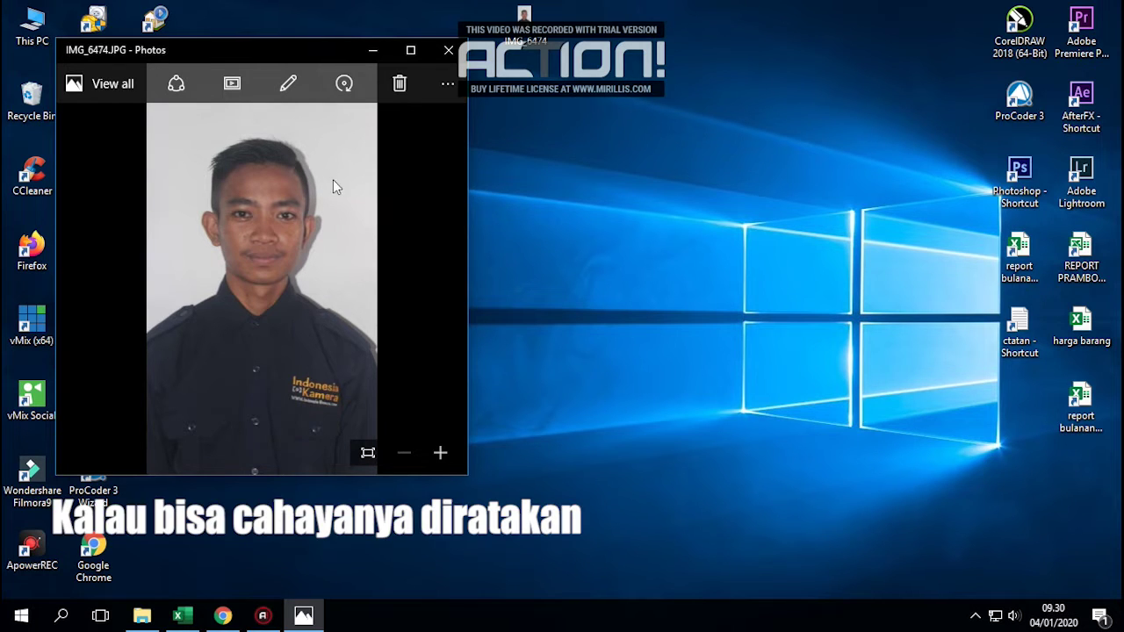
click(448, 50)
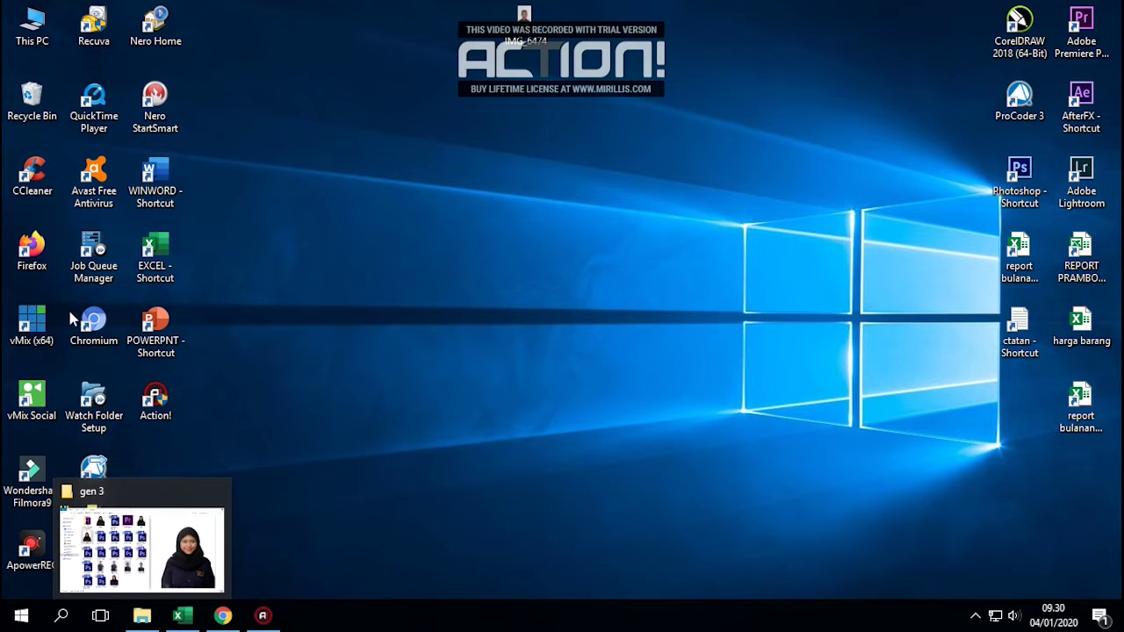
click(21, 615)
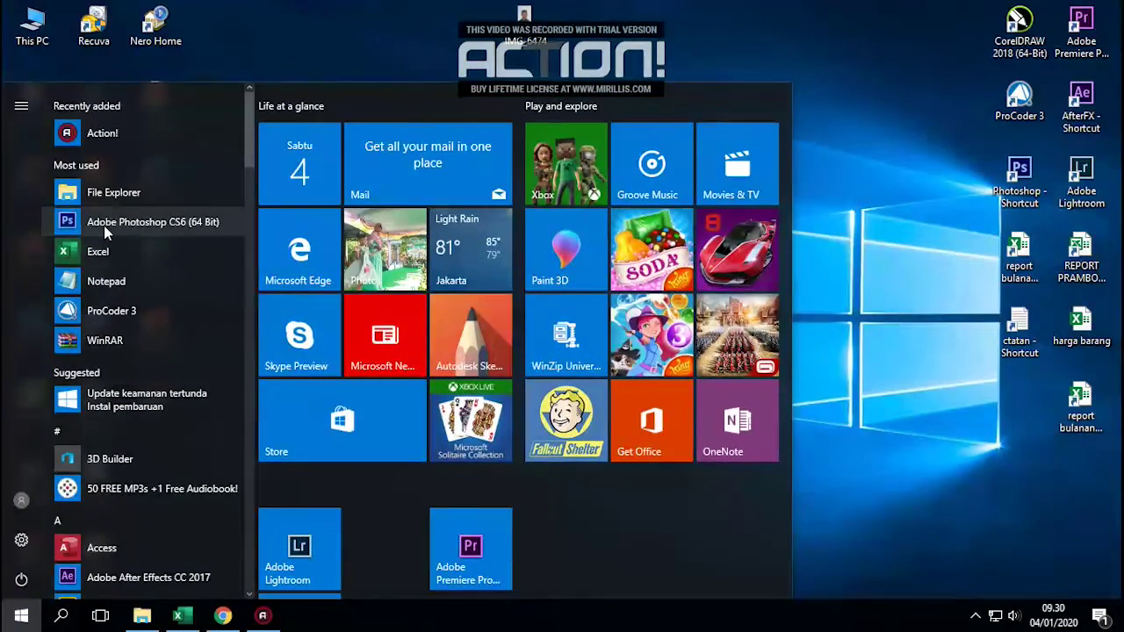
click(105, 224)
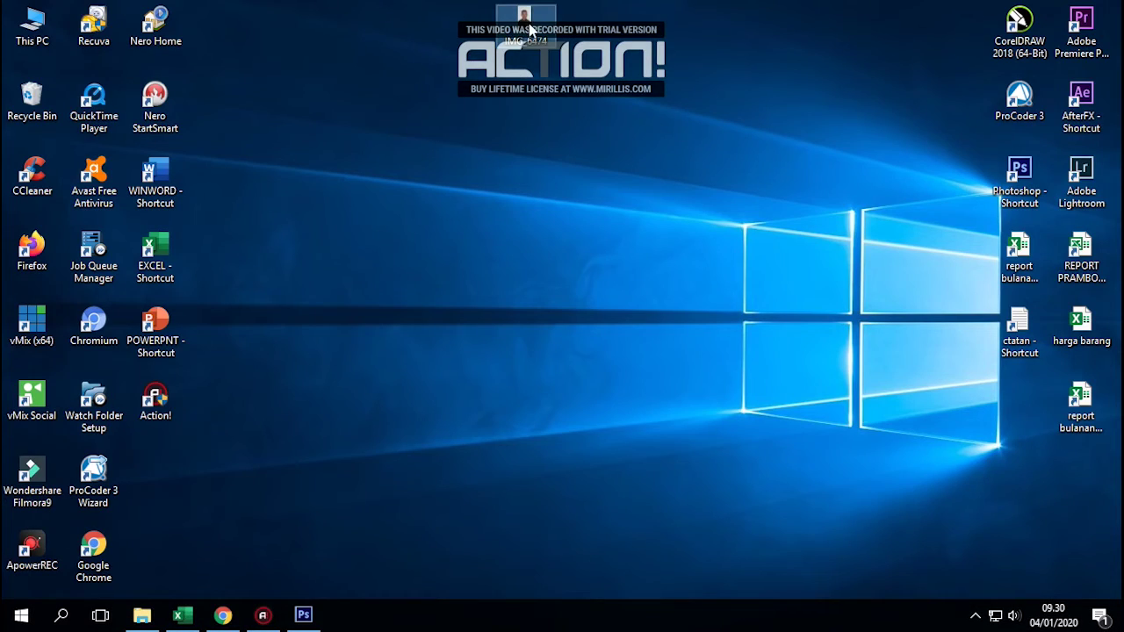
drag(528, 29, 314, 623)
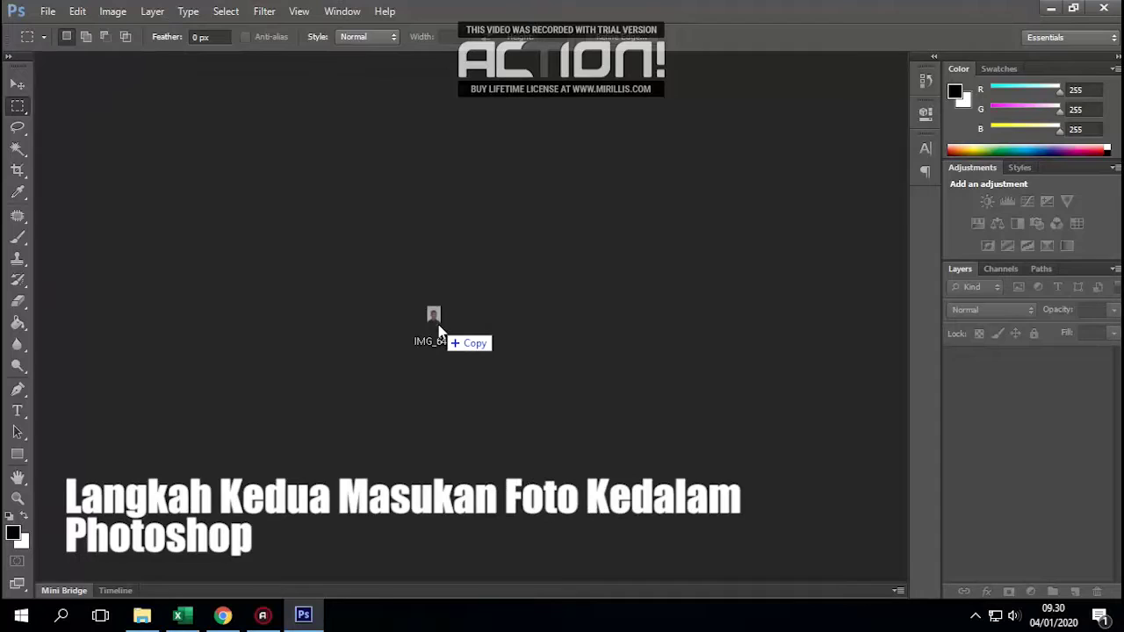
drag(314, 624, 437, 319)
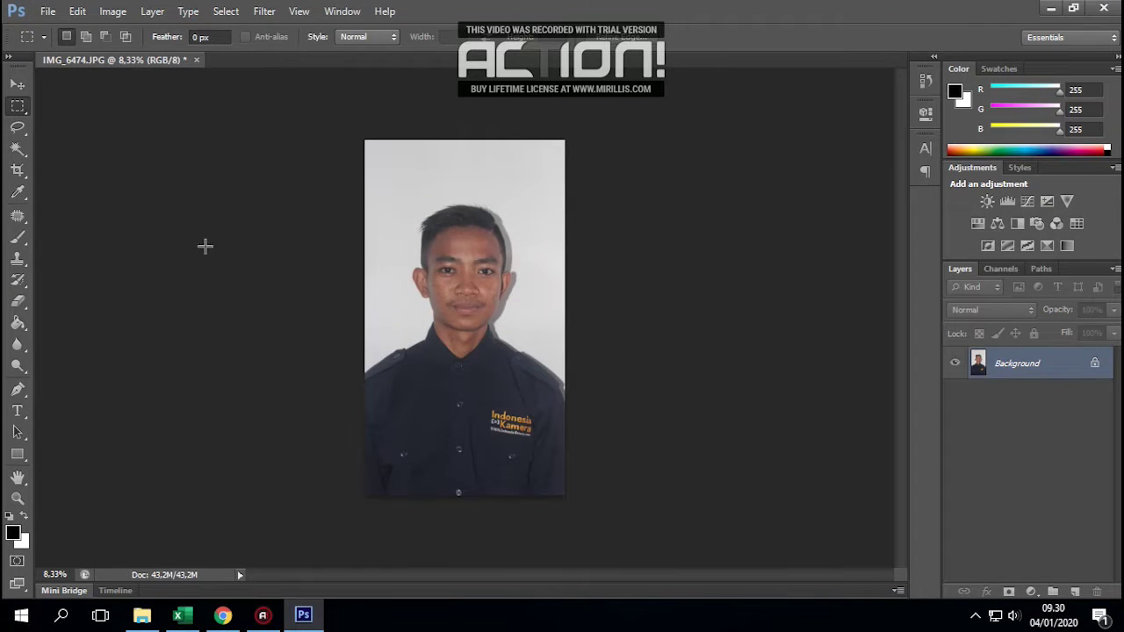
Set the Crop tool to 4 cm × 6 cm using Size & Resolution at 300 pixels/inch
click(18, 169)
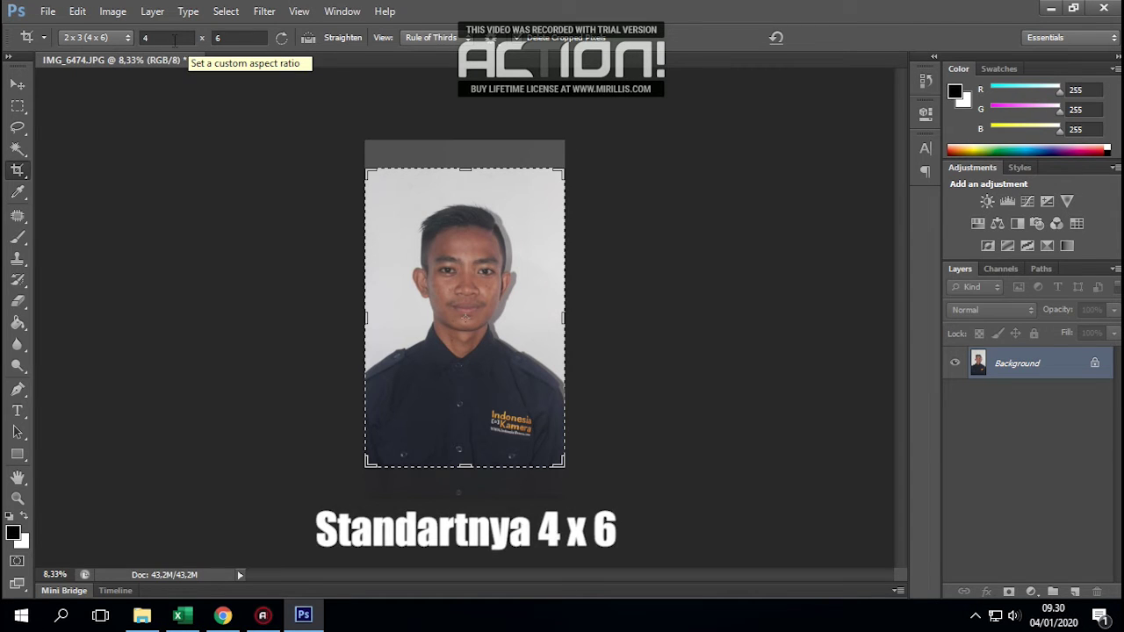
click(176, 39)
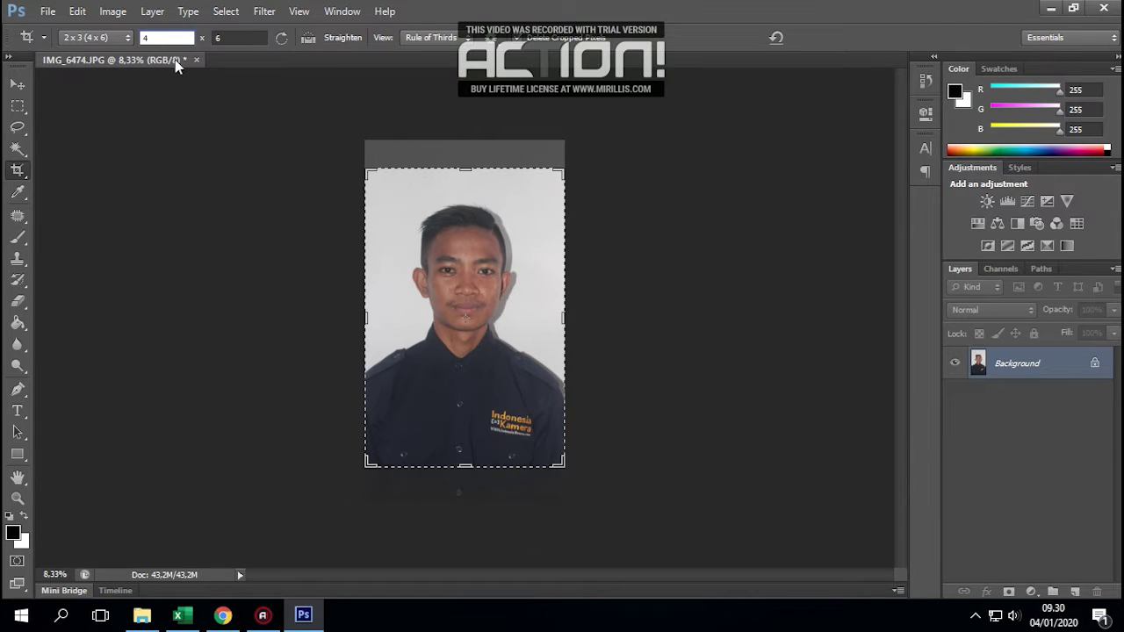
text(cm)
click(253, 38)
text(6c)
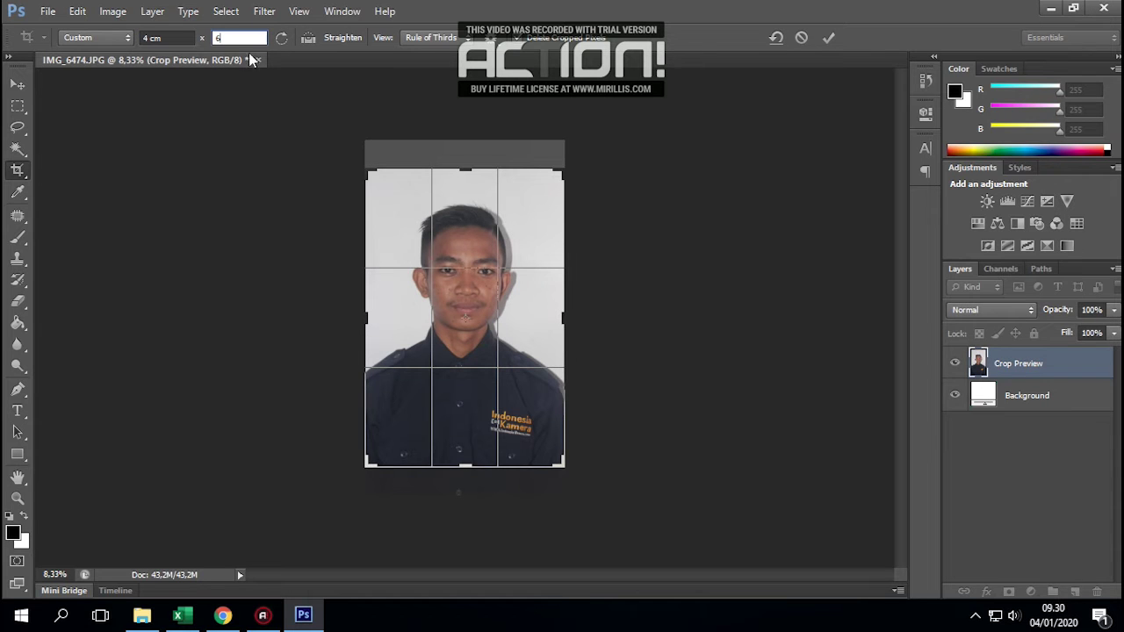
text(m)
click(109, 37)
click(96, 256)
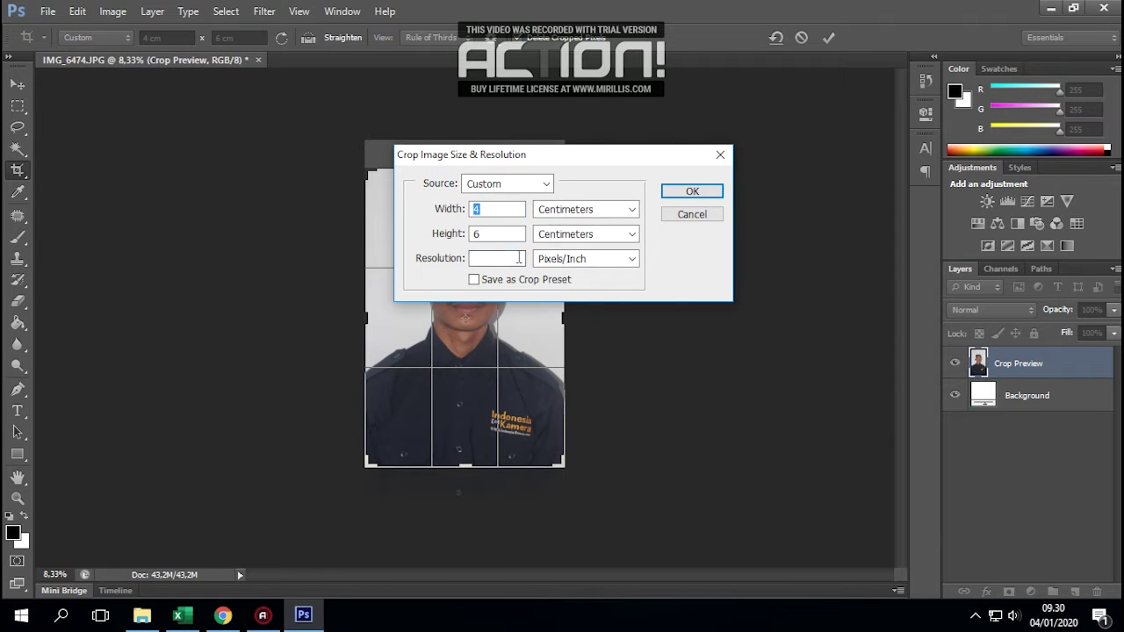
click(519, 257)
text(300)
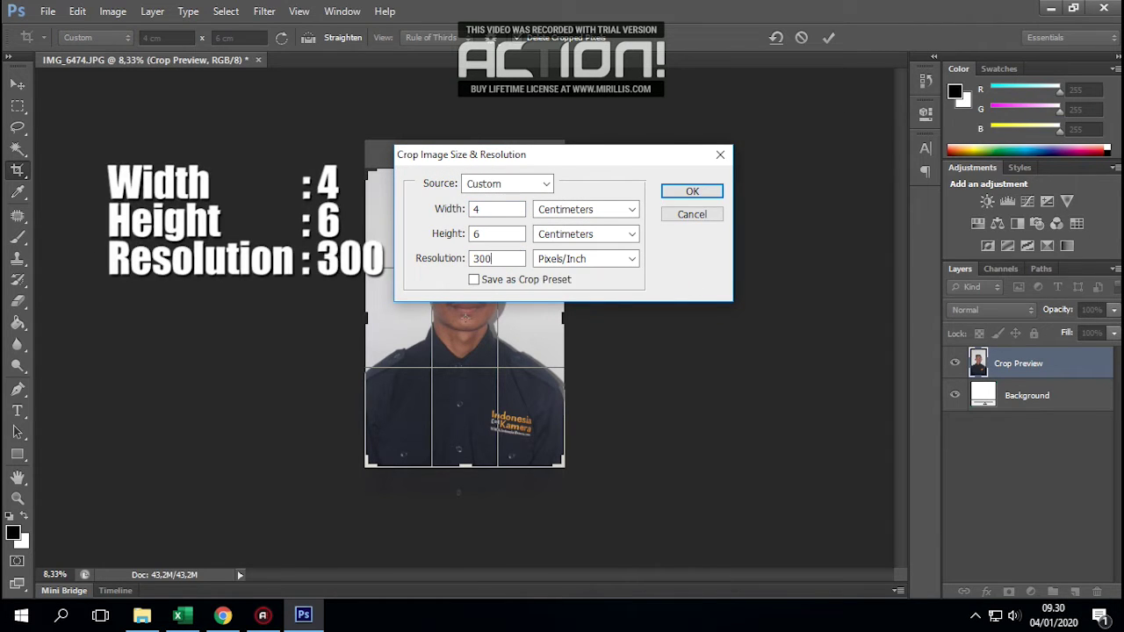
click(685, 191)
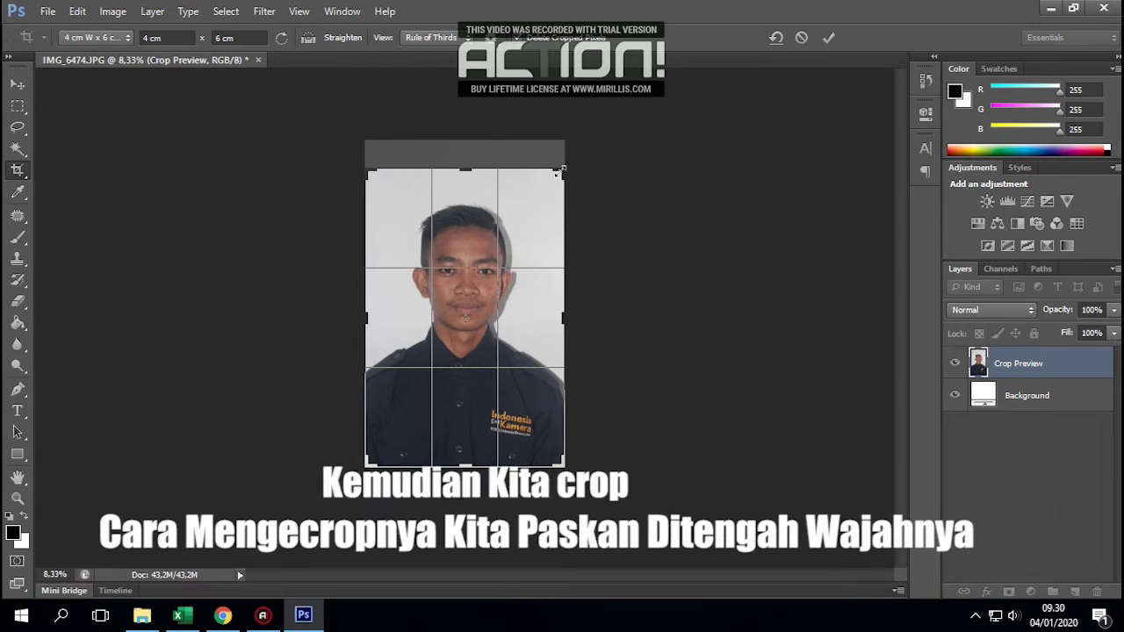
Reposition the portrait inside the crop frame to centre the face, then commit the crop
drag(560, 171, 530, 218)
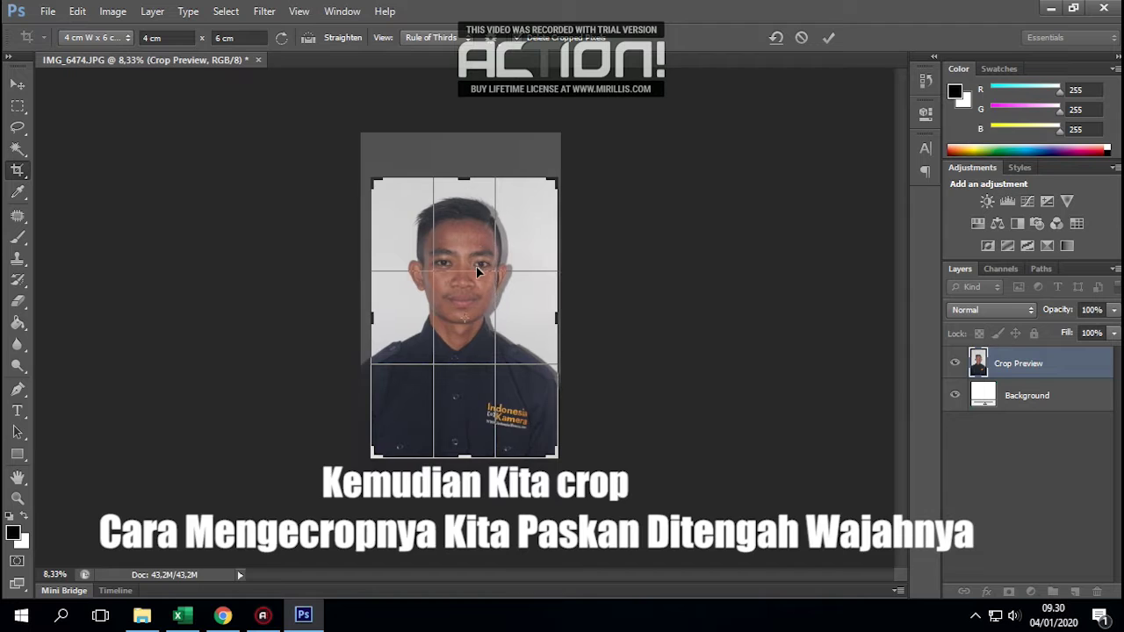
drag(476, 265, 477, 265)
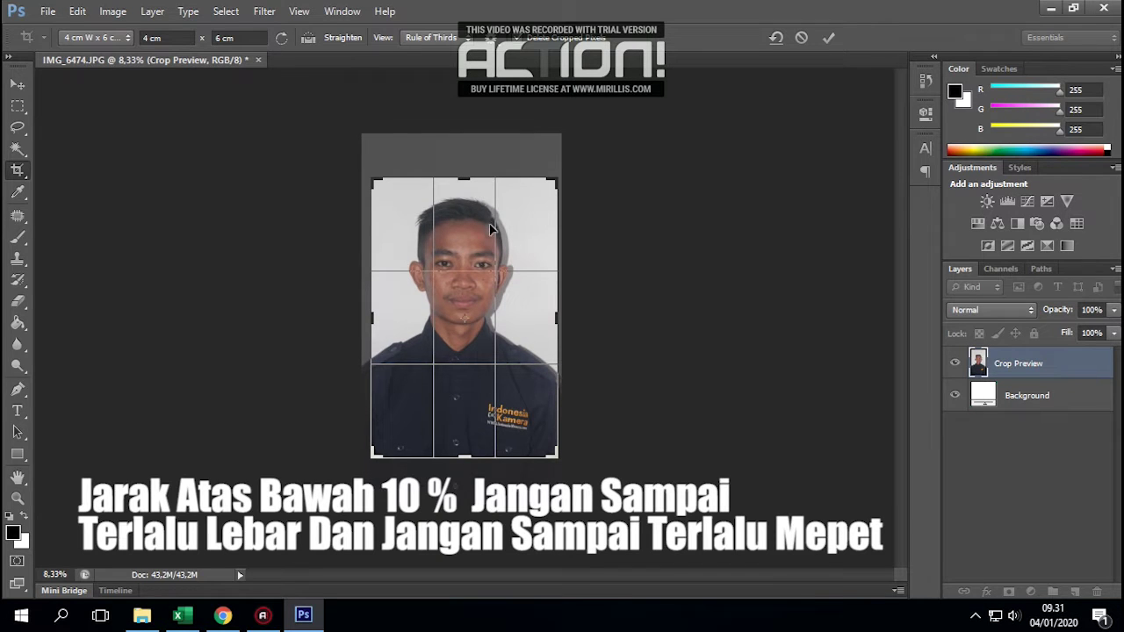
mouse_move(489, 227)
mouse_down()
mouse_move(488, 274)
mouse_move(483, 207)
mouse_move(494, 266)
mouse_up()
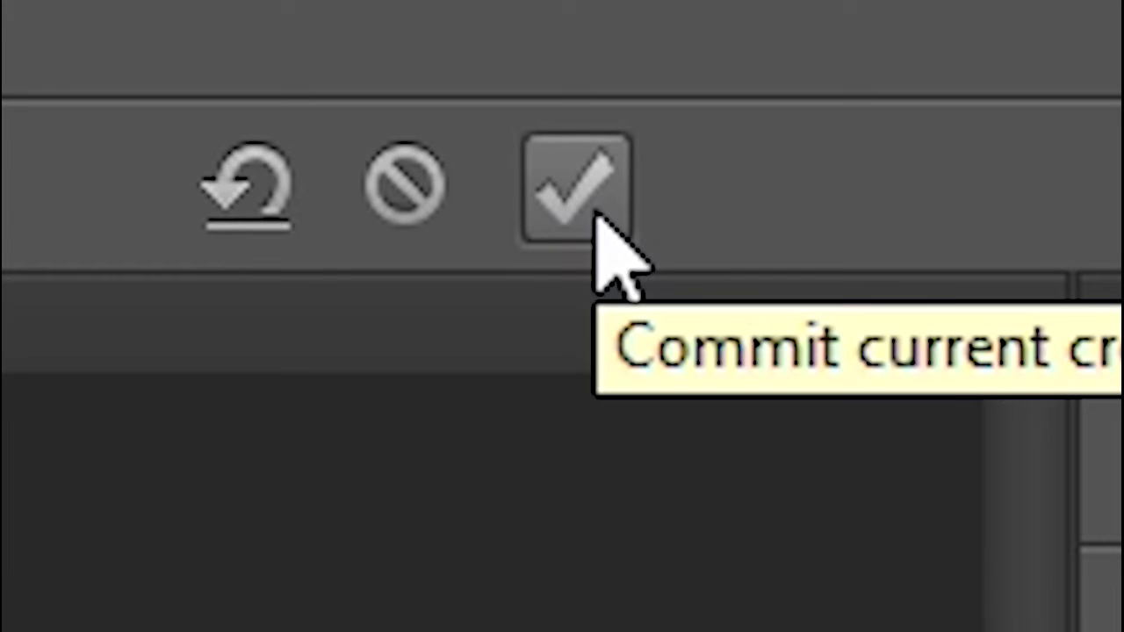
click(595, 214)
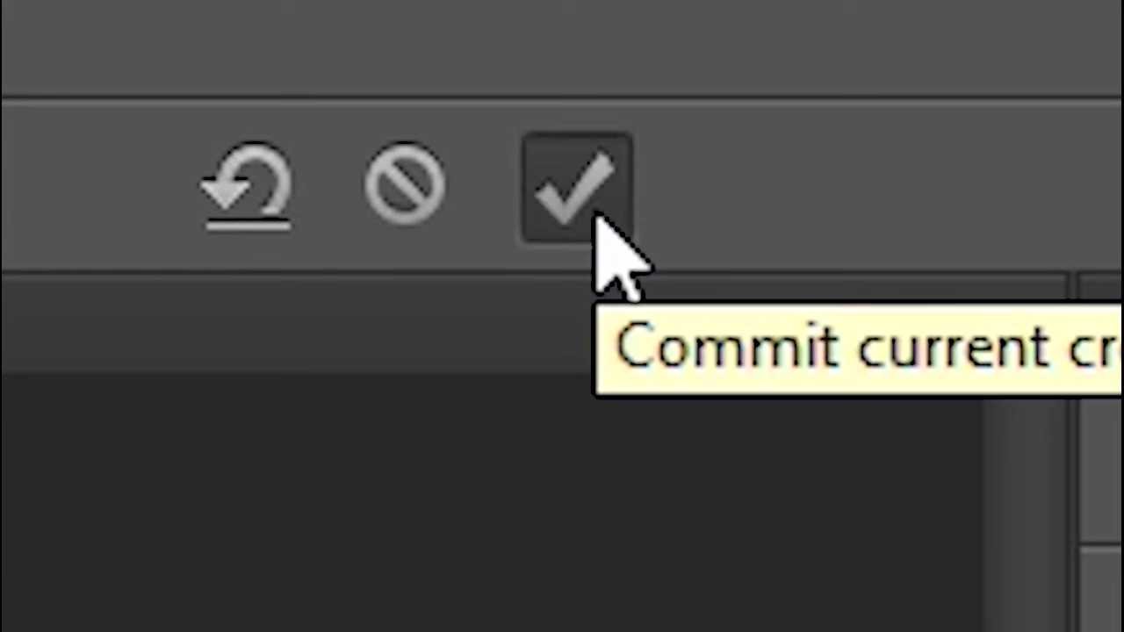
Zoom in, switch to the Pen tool, and zoom closer onto the left shoulder's edge
scroll(495, 314, up, 3)
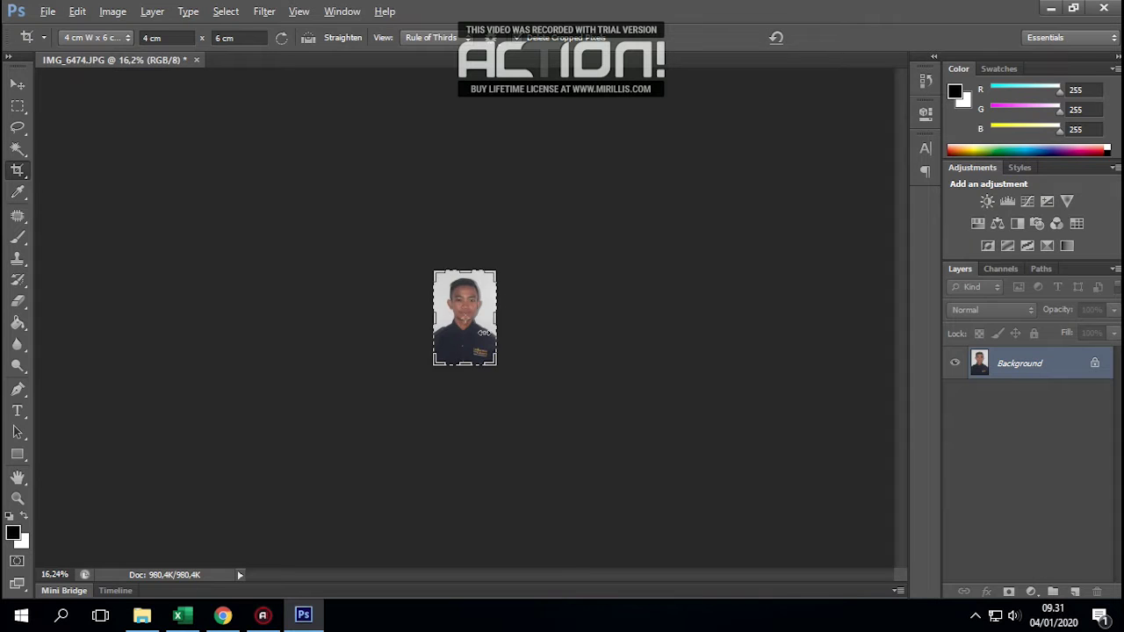
scroll(494, 325, up, 3)
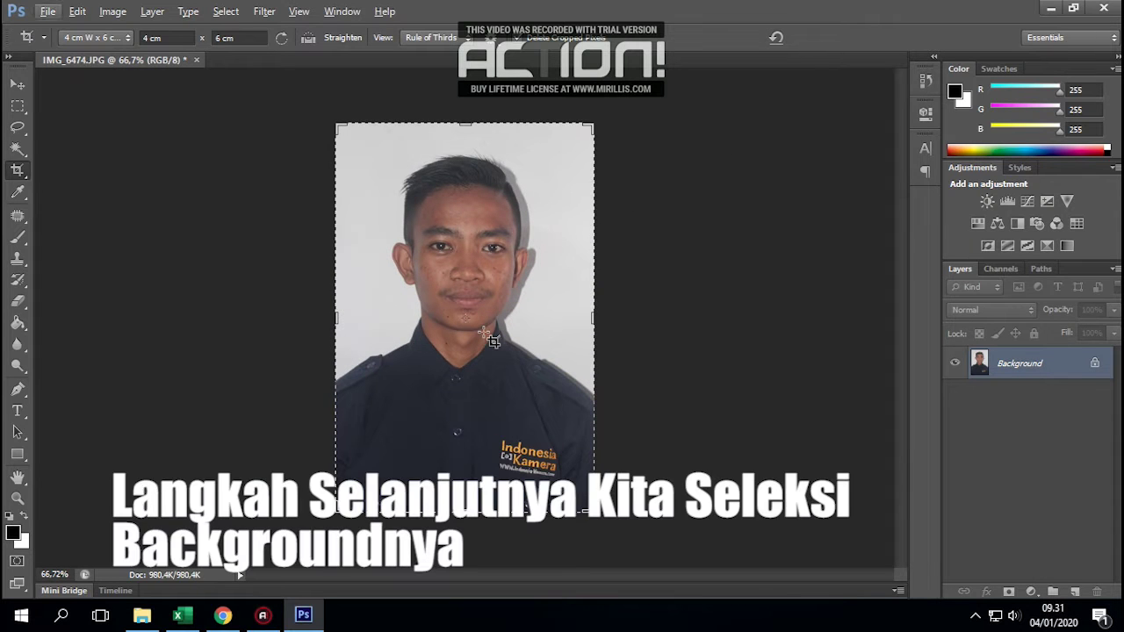
scroll(493, 341, up, 1)
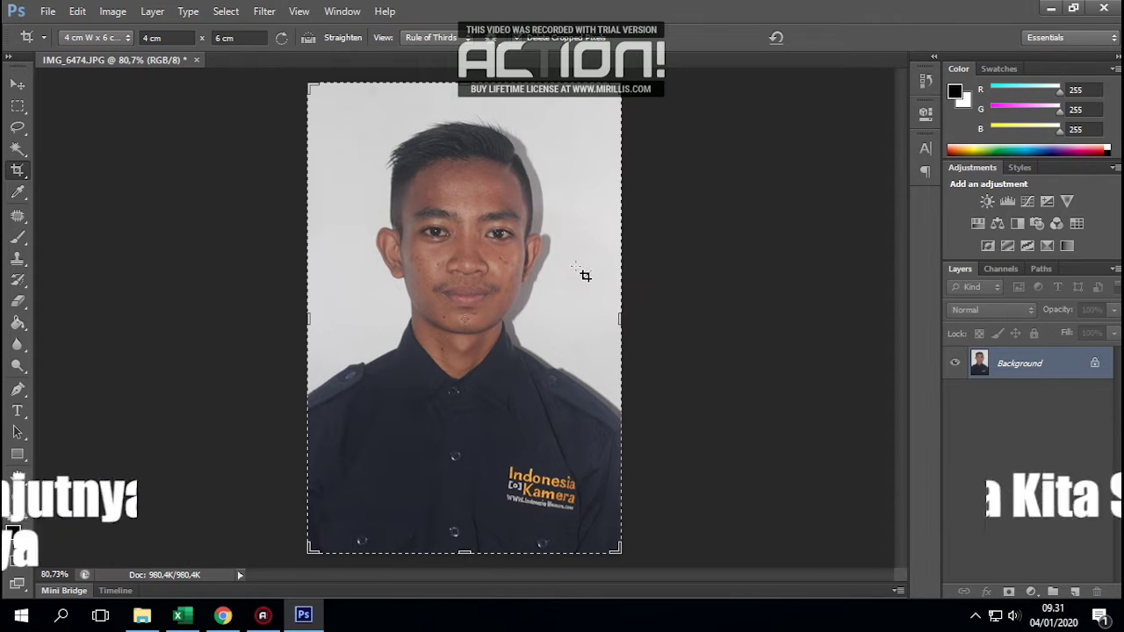
key(p)
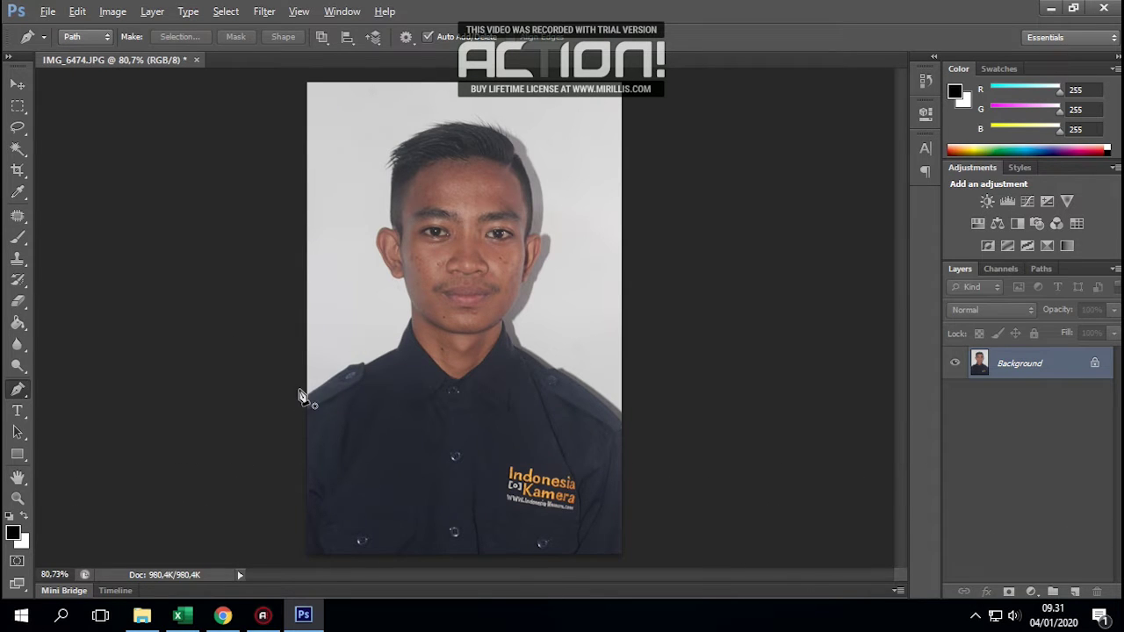
scroll(301, 394, up, 3)
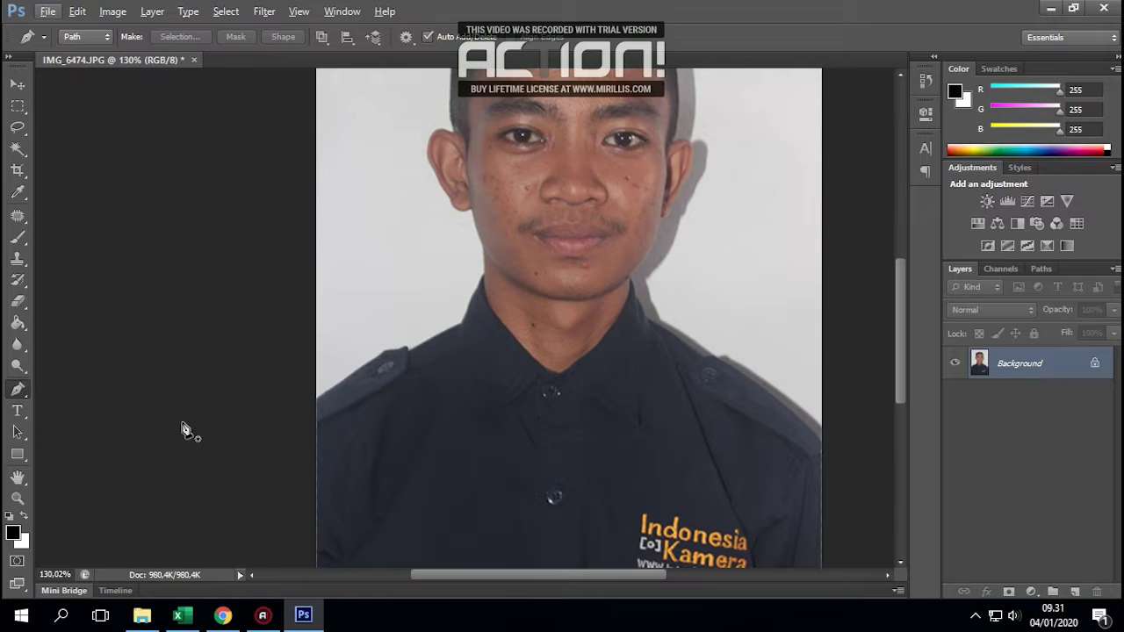
scroll(330, 406, up, 3)
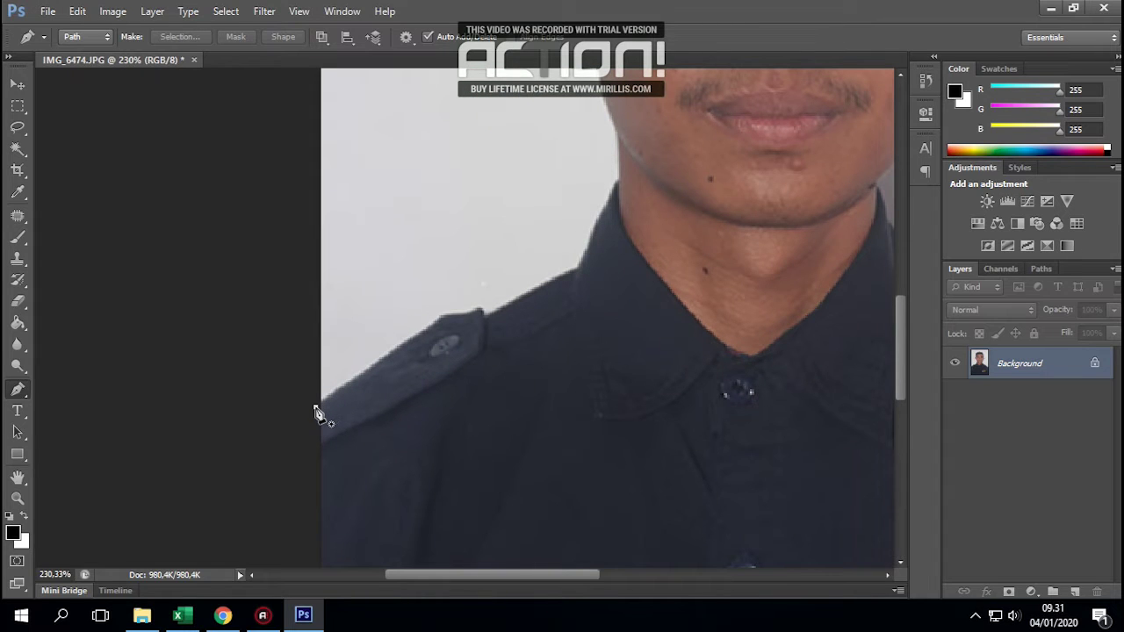
Start the path at the left shoulder's edge and trace it along toward the collar
click(315, 407)
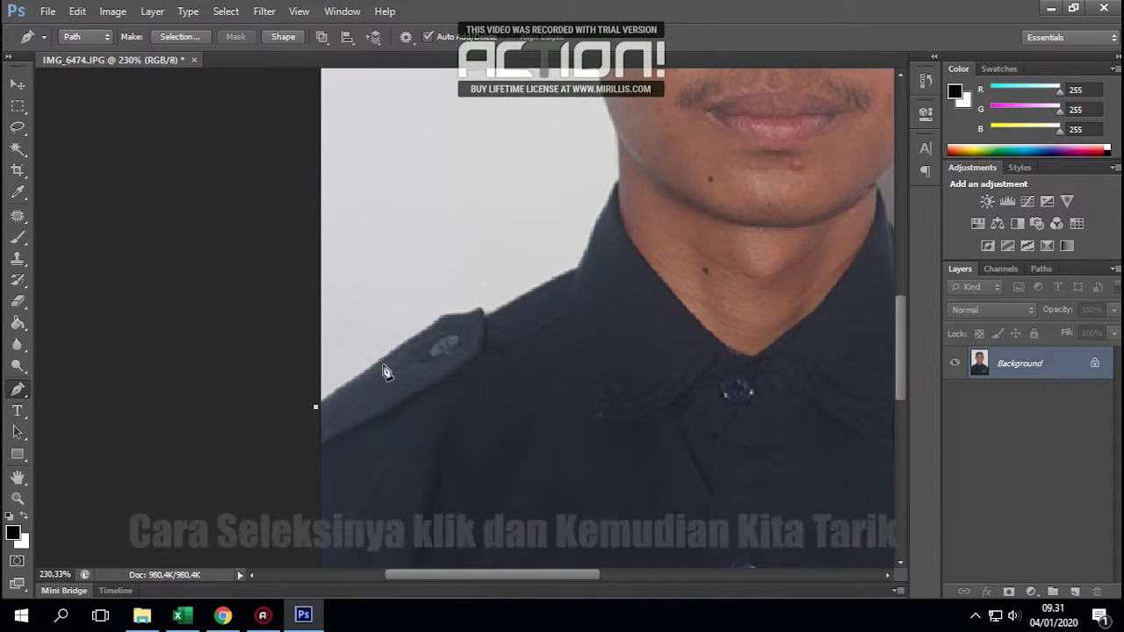
mouse_move(422, 340)
mouse_down()
mouse_move(431, 326)
mouse_move(481, 326)
mouse_up()
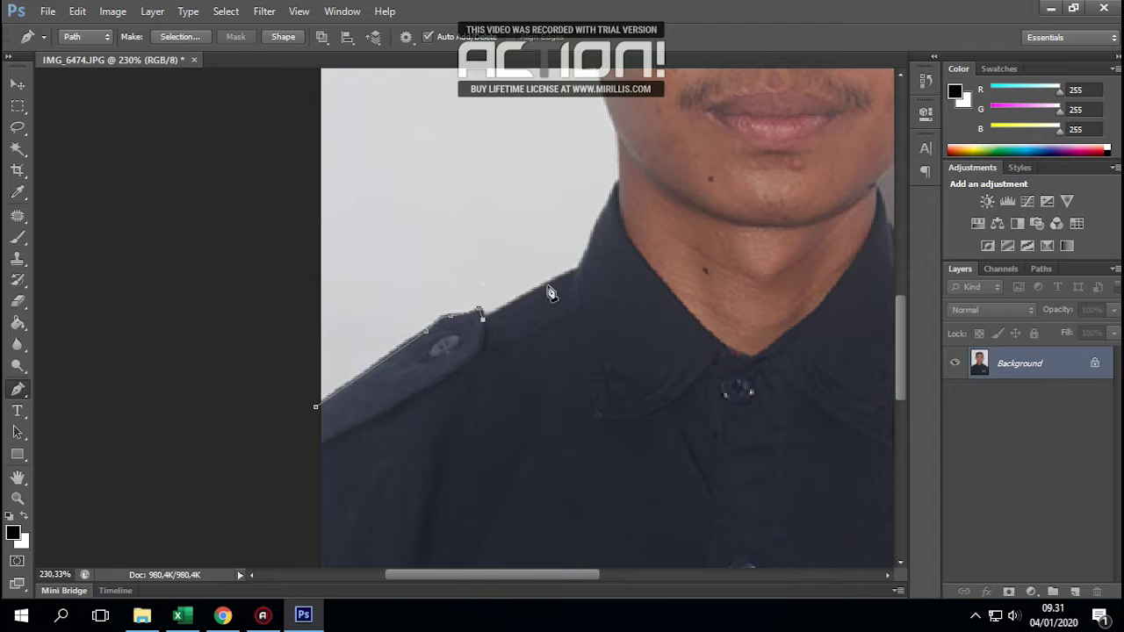
drag(548, 285, 572, 279)
drag(622, 198, 489, 340)
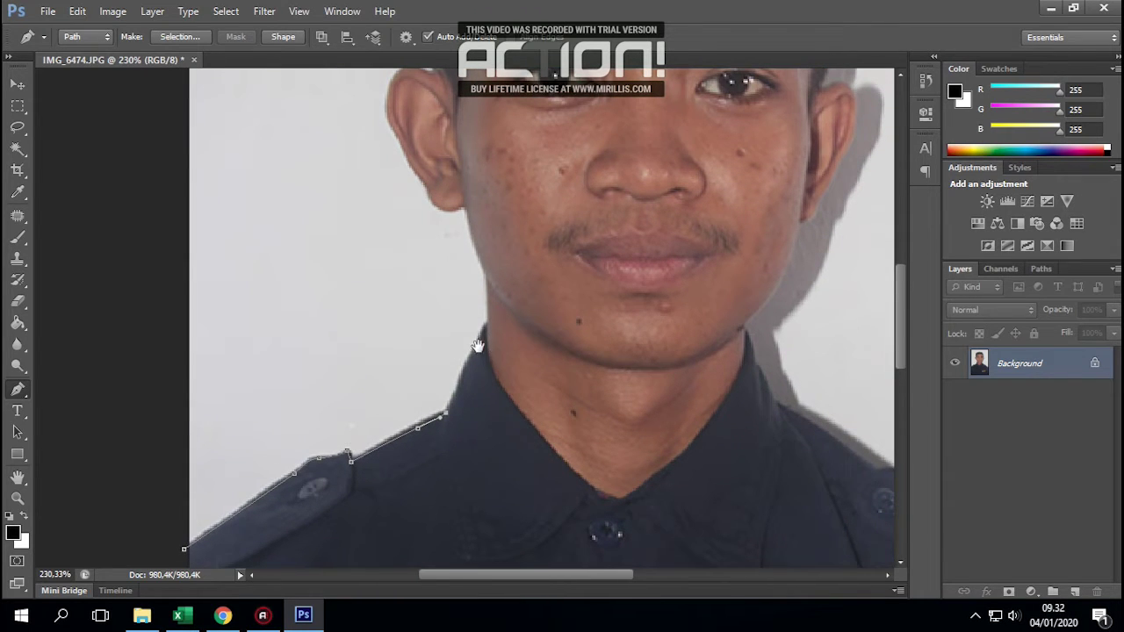
drag(449, 313, 492, 296)
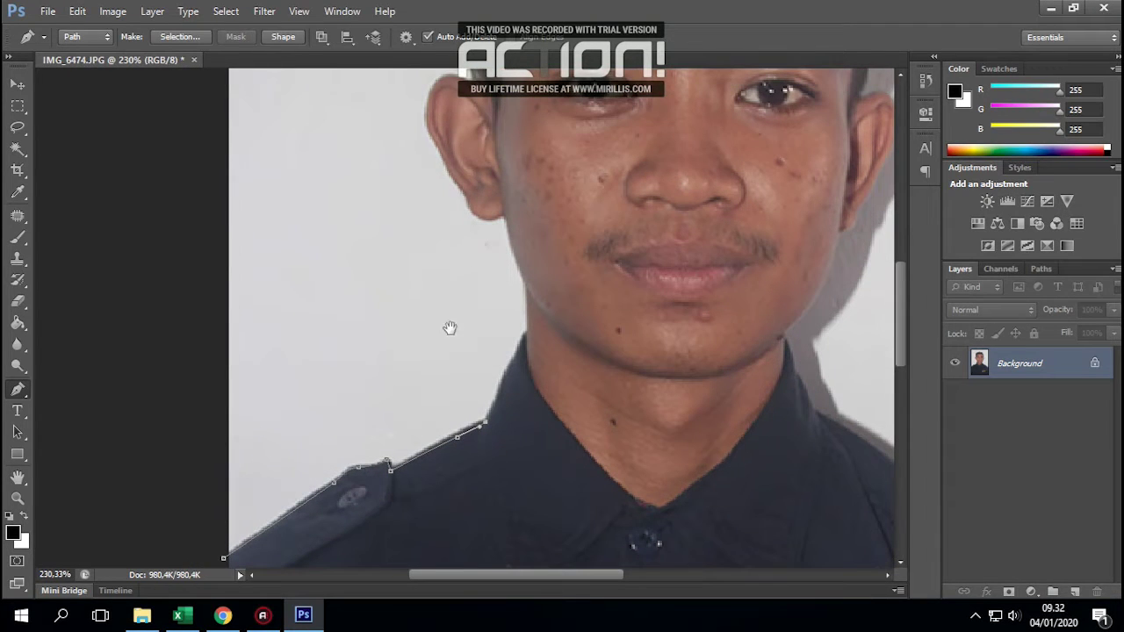
mouse_move(547, 295)
mouse_down()
mouse_move(517, 319)
mouse_move(552, 258)
mouse_move(510, 272)
mouse_move(589, 226)
mouse_move(542, 372)
mouse_move(398, 407)
mouse_move(550, 284)
mouse_move(542, 319)
mouse_up()
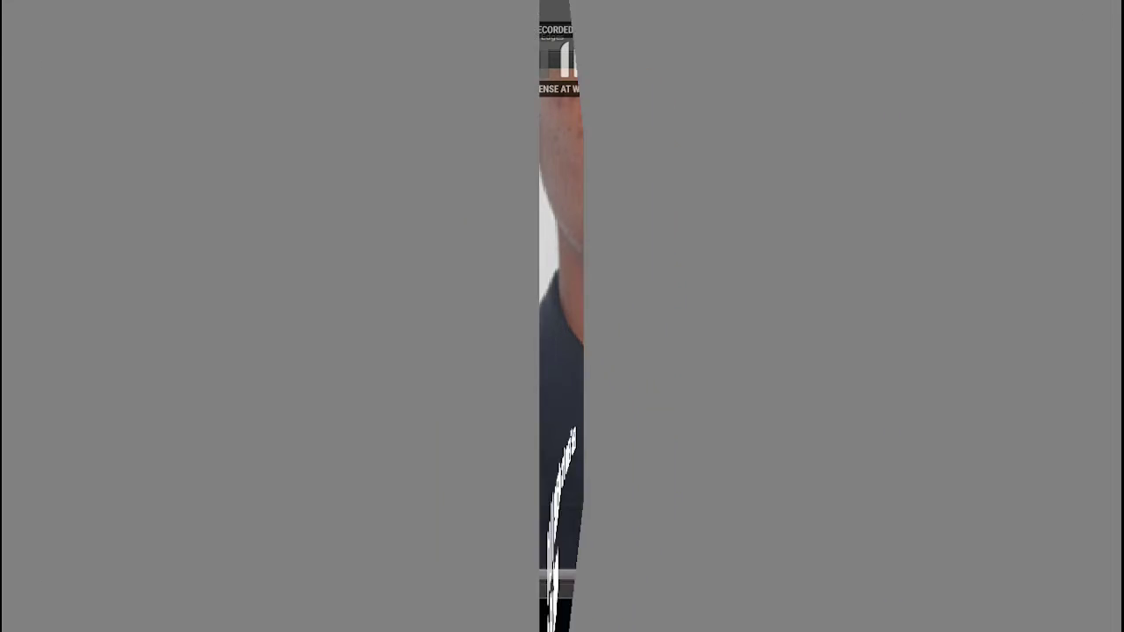
scroll(522, 360, up, 3)
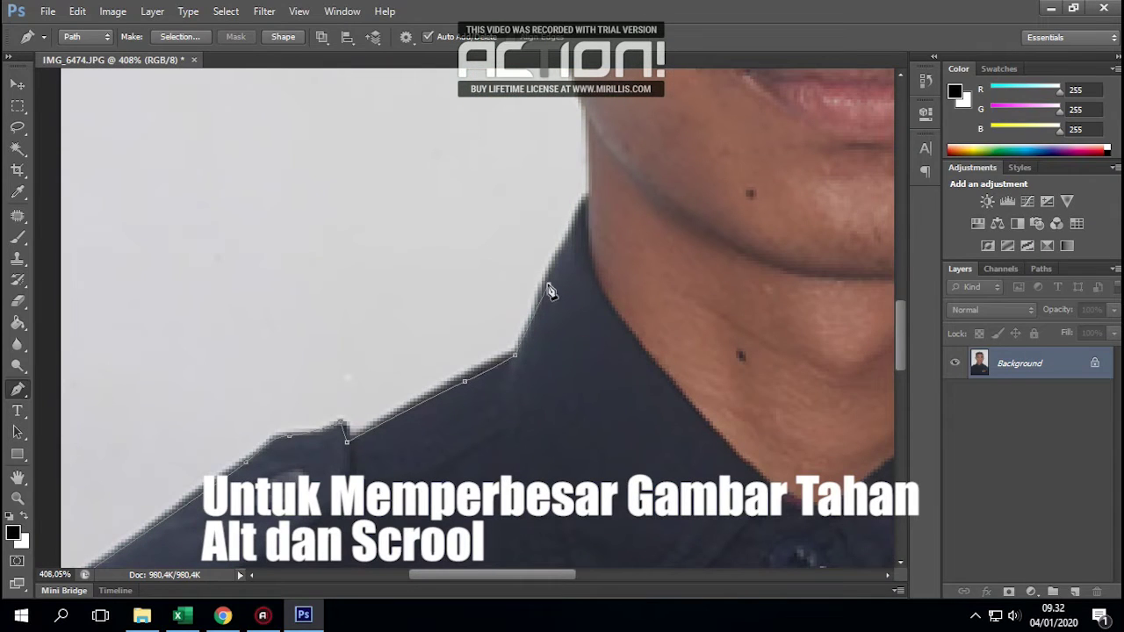
Continue the path up the side of the neck and around the ear
drag(547, 301, 567, 247)
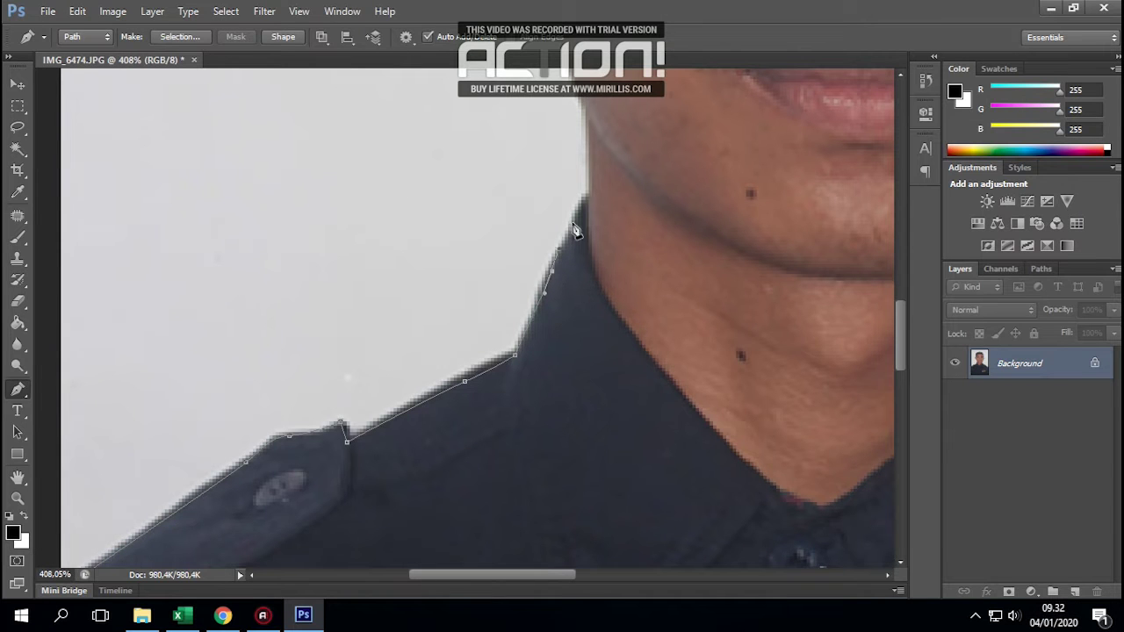
drag(597, 196, 547, 290)
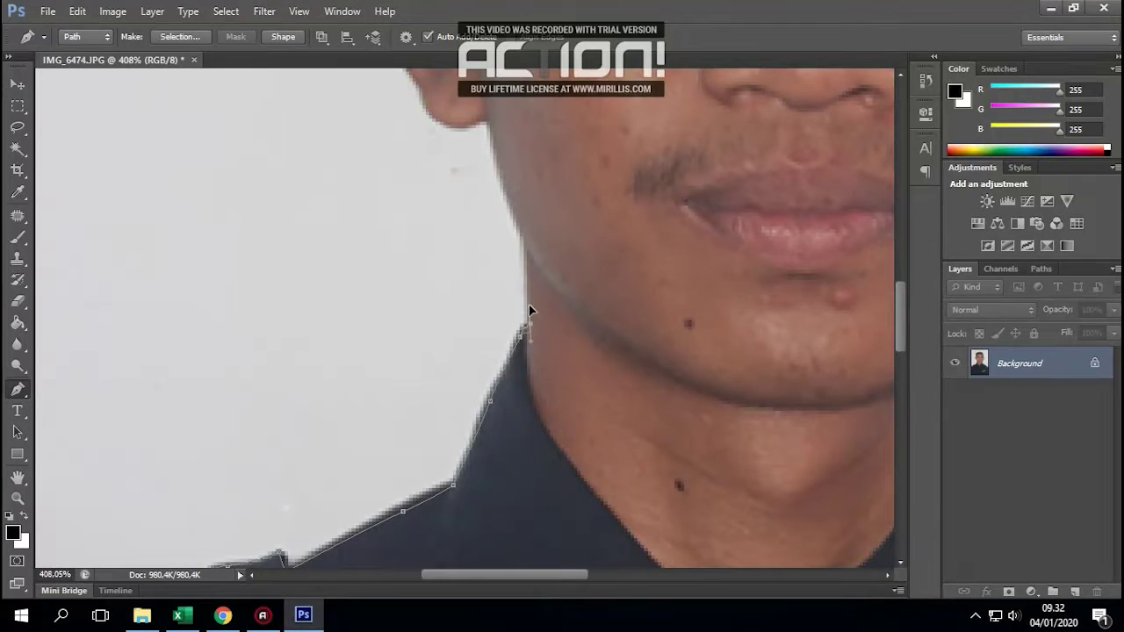
scroll(513, 205, up, 3)
scroll(484, 246, up, 2)
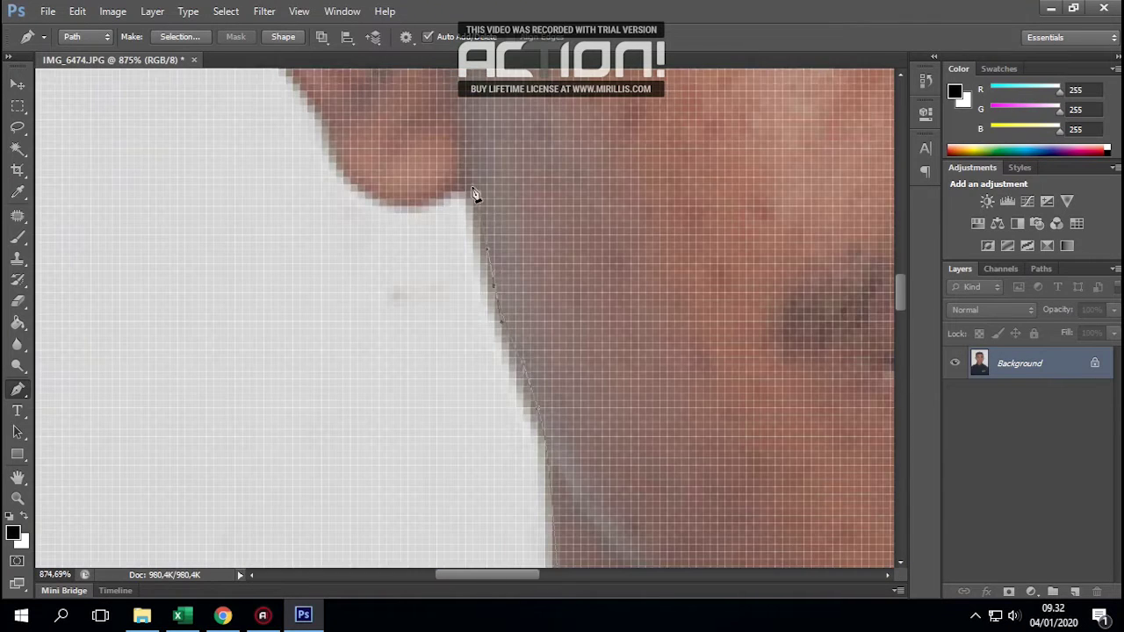
scroll(386, 231, up, 2)
scroll(434, 296, up, 2)
scroll(489, 249, up, 2)
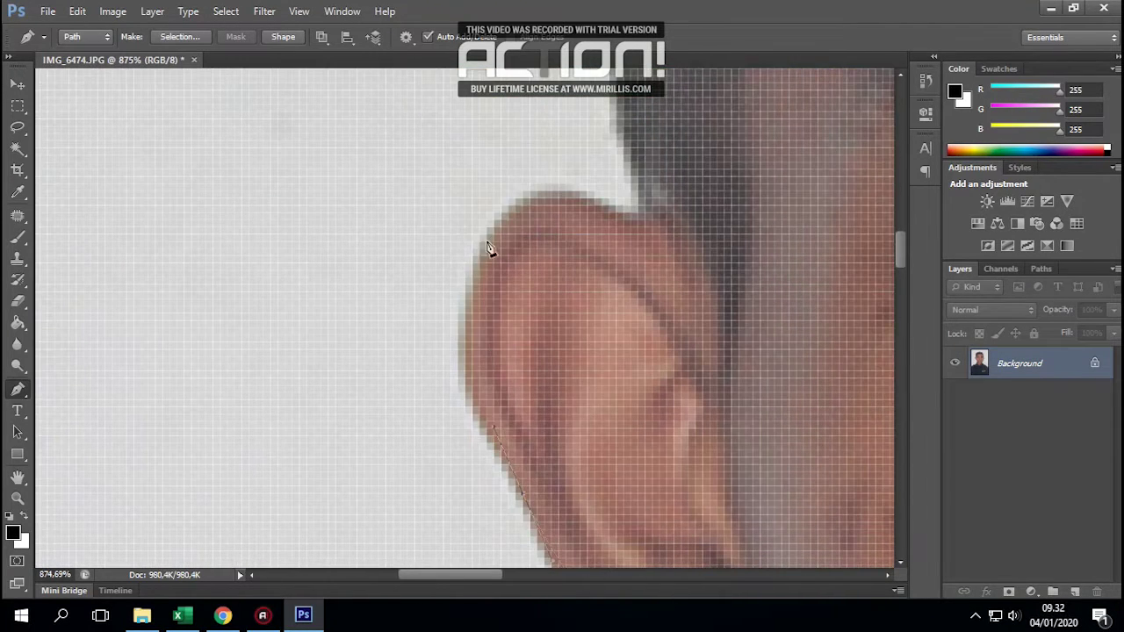
click(484, 231)
click(519, 195)
Trace curved anchors up the hairline and across the top of the hair
scroll(474, 319, down, 6)
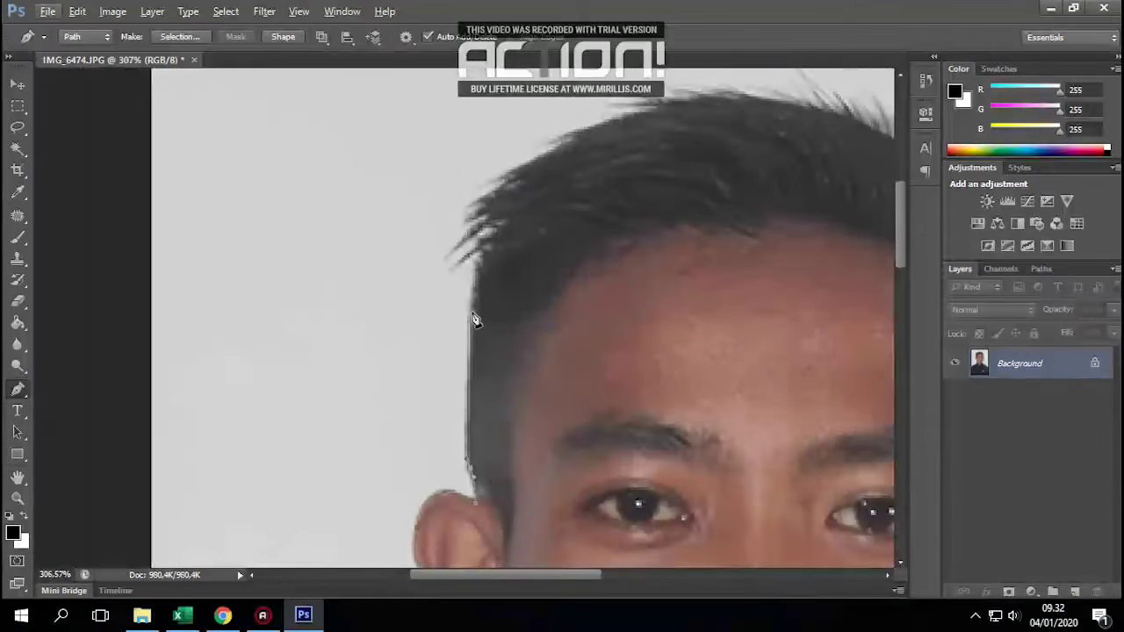
click(473, 309)
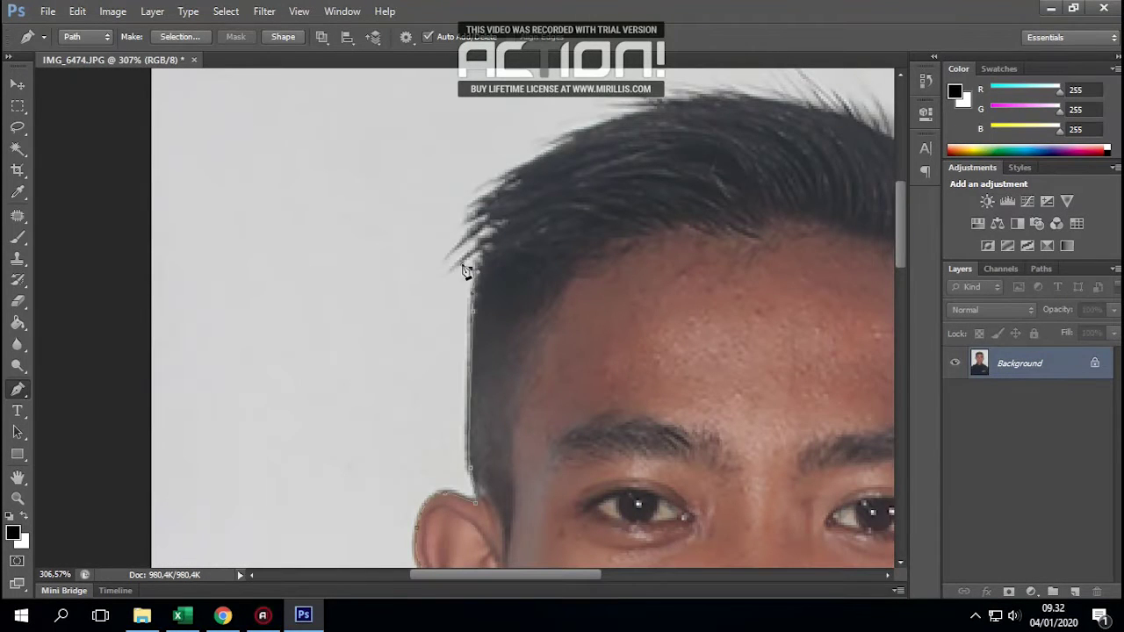
drag(424, 243, 426, 226)
mouse_move(513, 158)
mouse_down()
mouse_move(576, 140)
mouse_move(360, 272)
mouse_up()
drag(449, 200, 481, 196)
drag(562, 197, 646, 216)
click(721, 299)
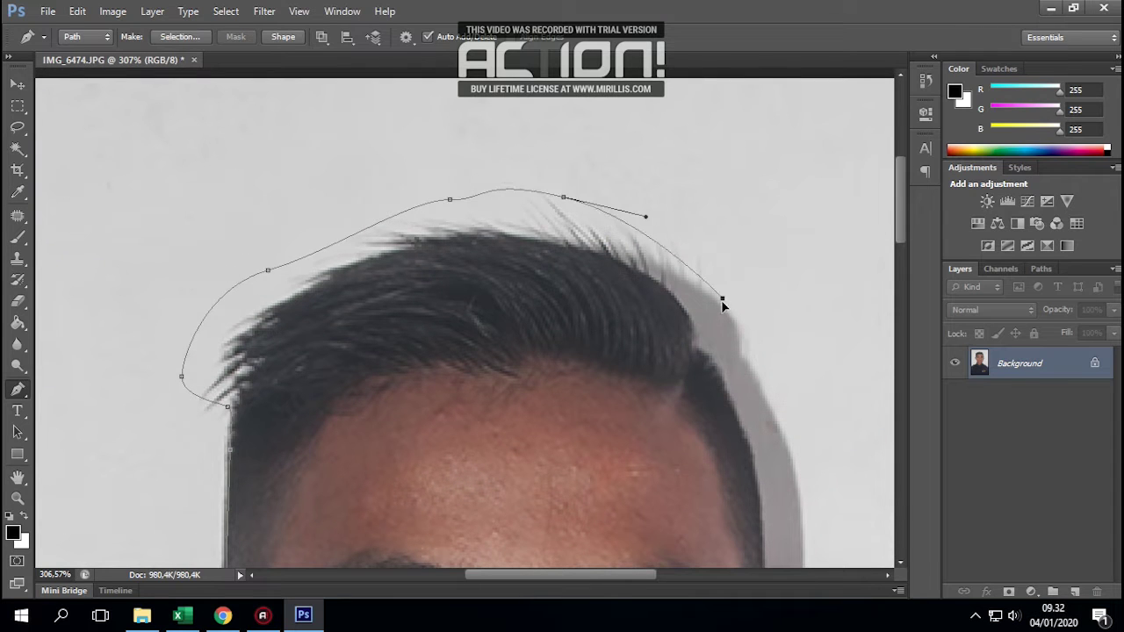
drag(722, 302, 728, 315)
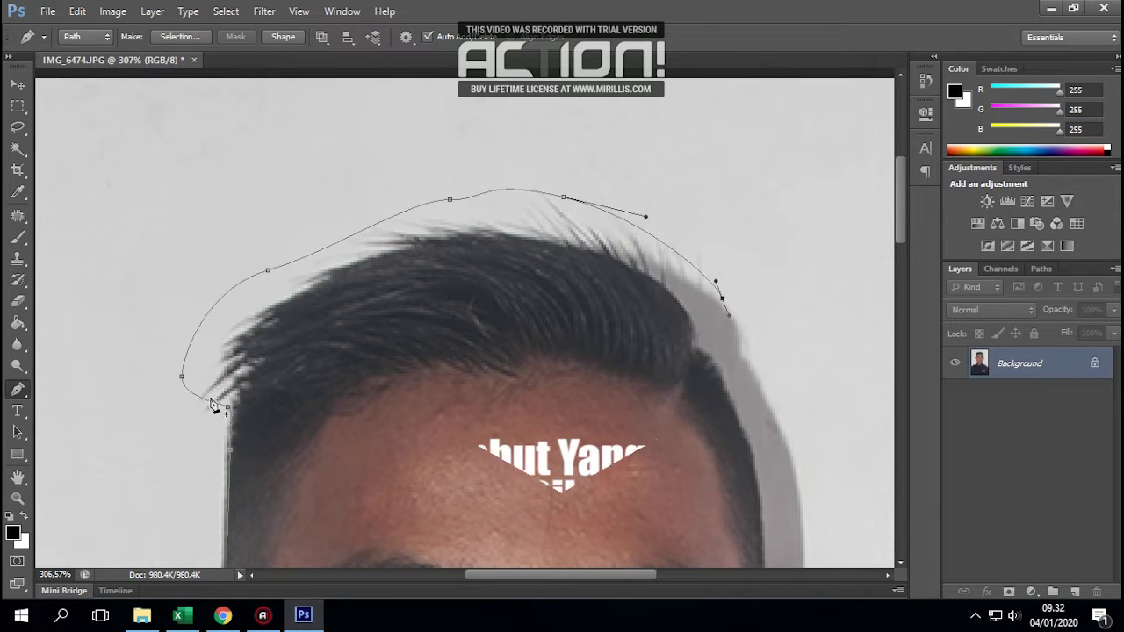
Continue the path down the right edge of the hair, undoing one misplaced anchor
scroll(629, 322, up, 3)
mouse_move(745, 339)
mouse_down()
mouse_move(727, 298)
mouse_move(592, 233)
mouse_up()
drag(645, 266, 547, 205)
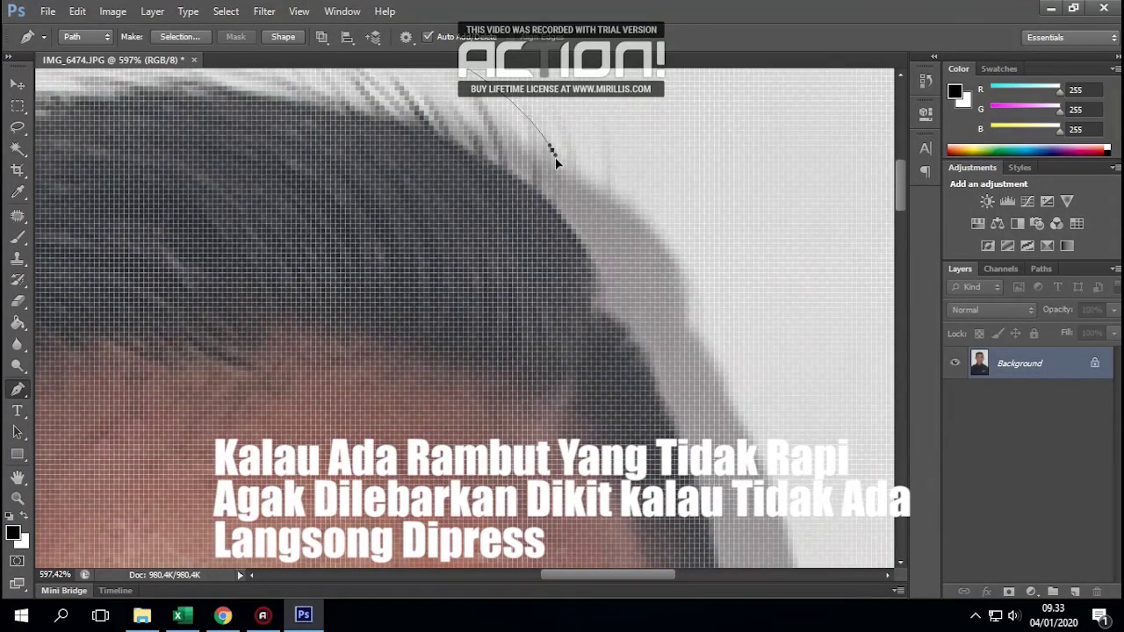
click(551, 208)
click(586, 267)
key(ctrl+z)
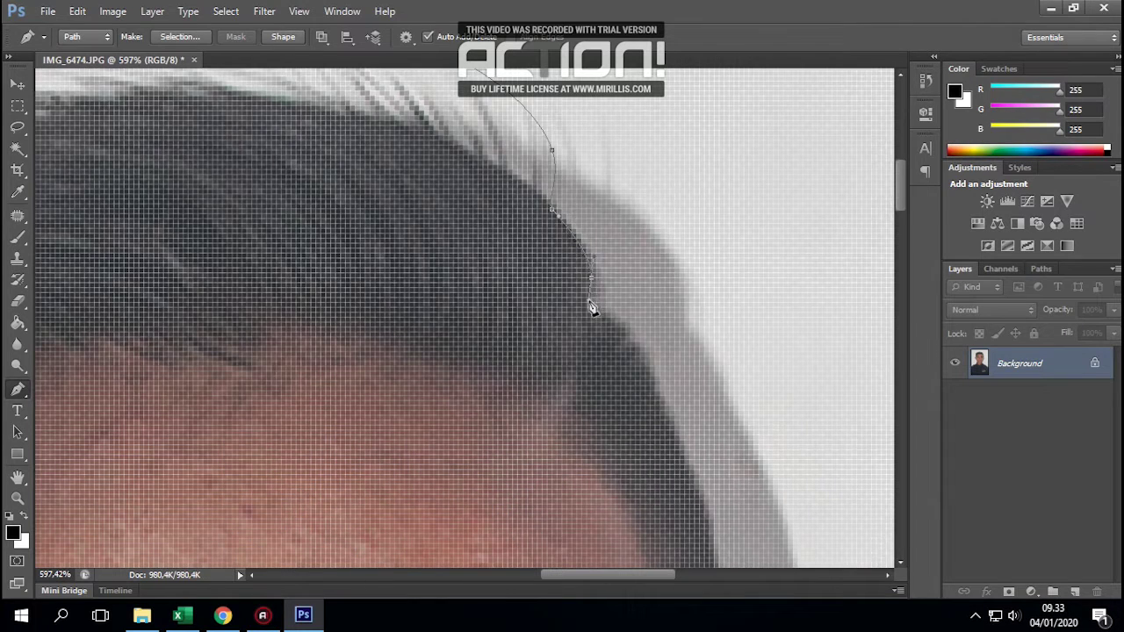
scroll(606, 294, down, 2)
scroll(615, 281, right, 1)
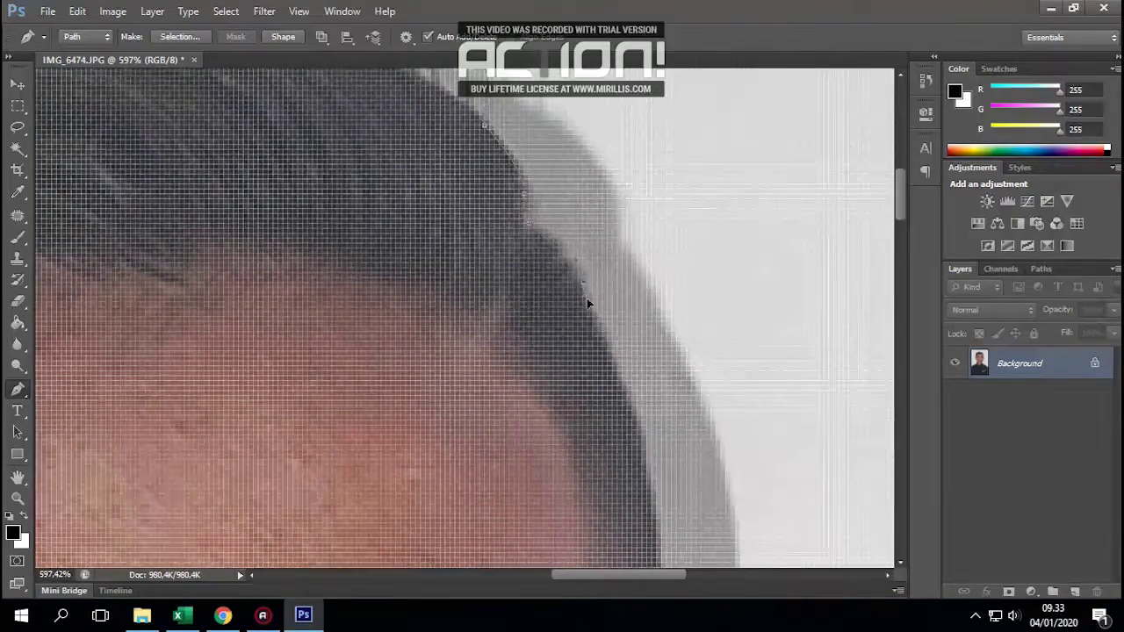
drag(612, 311, 579, 230)
click(575, 324)
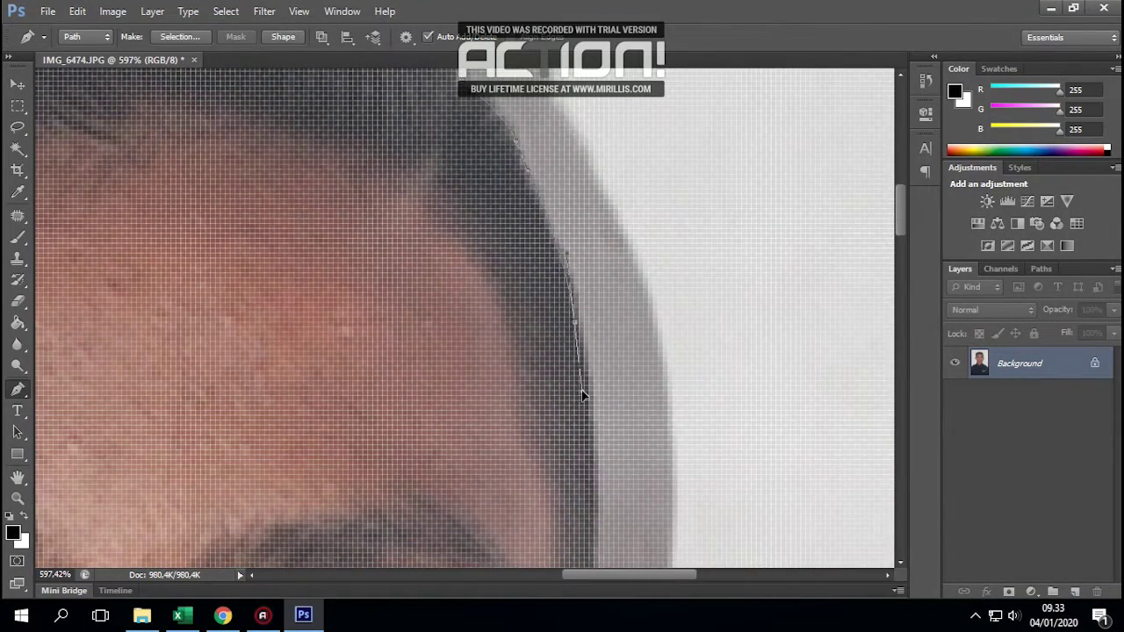
Trace the path around the outer edge of the ear
scroll(544, 352, down, 2)
scroll(528, 338, right, 1)
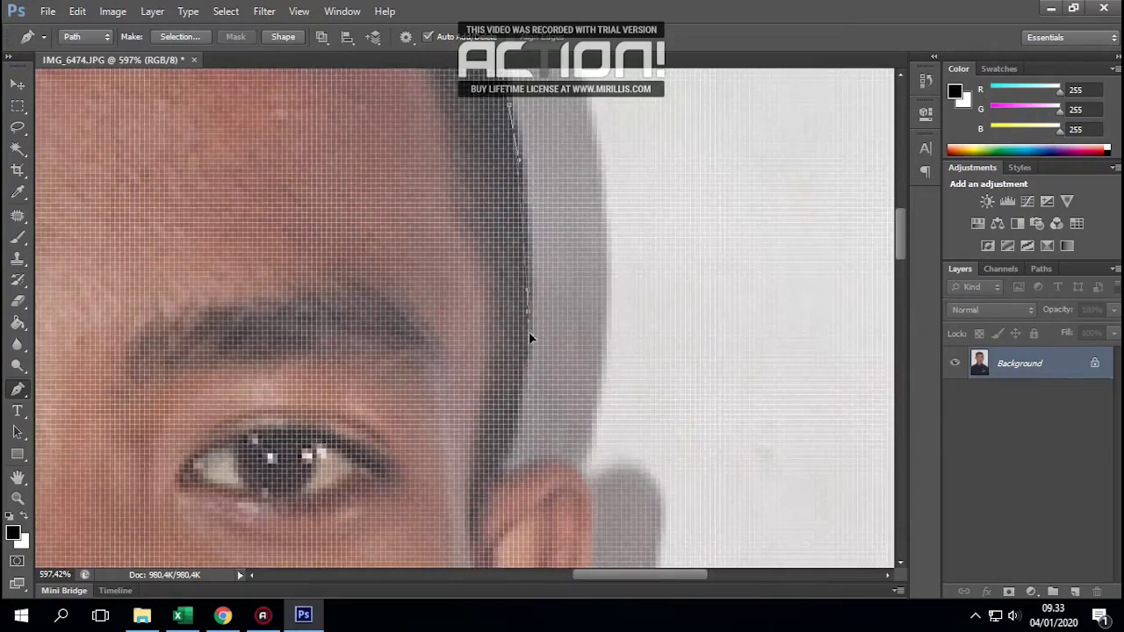
click(513, 424)
click(544, 460)
scroll(549, 454, down, 2)
click(514, 284)
click(513, 328)
click(485, 402)
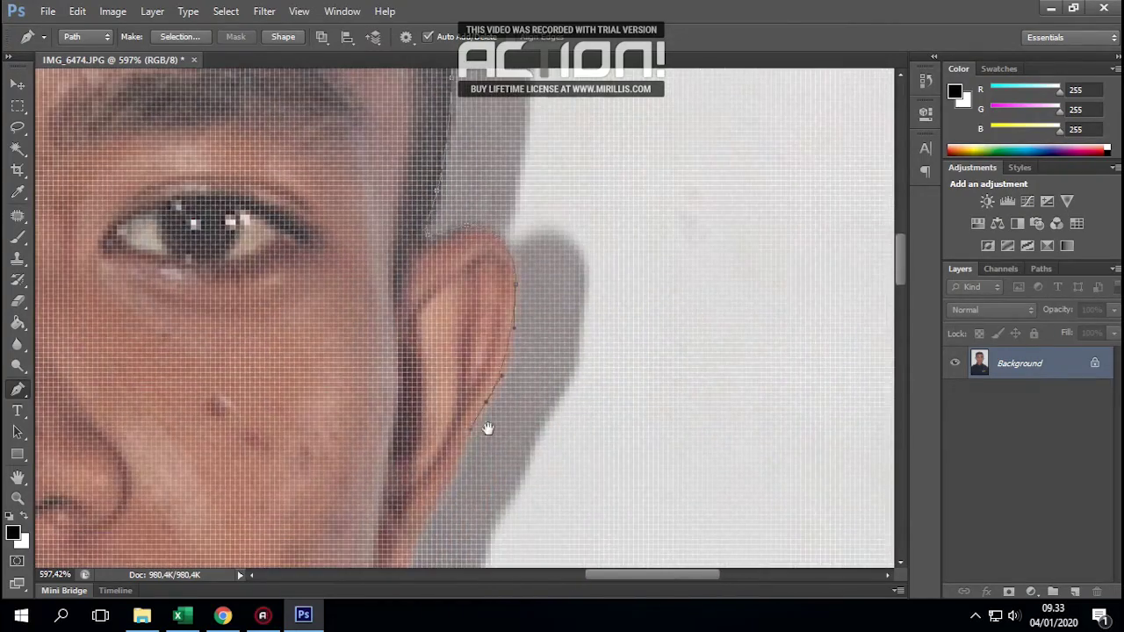
Carry the path down the neck, along the collar and over the right shoulder
scroll(488, 428, down, 2)
scroll(451, 401, left, 1)
scroll(512, 311, down, 1)
scroll(514, 389, down, 1)
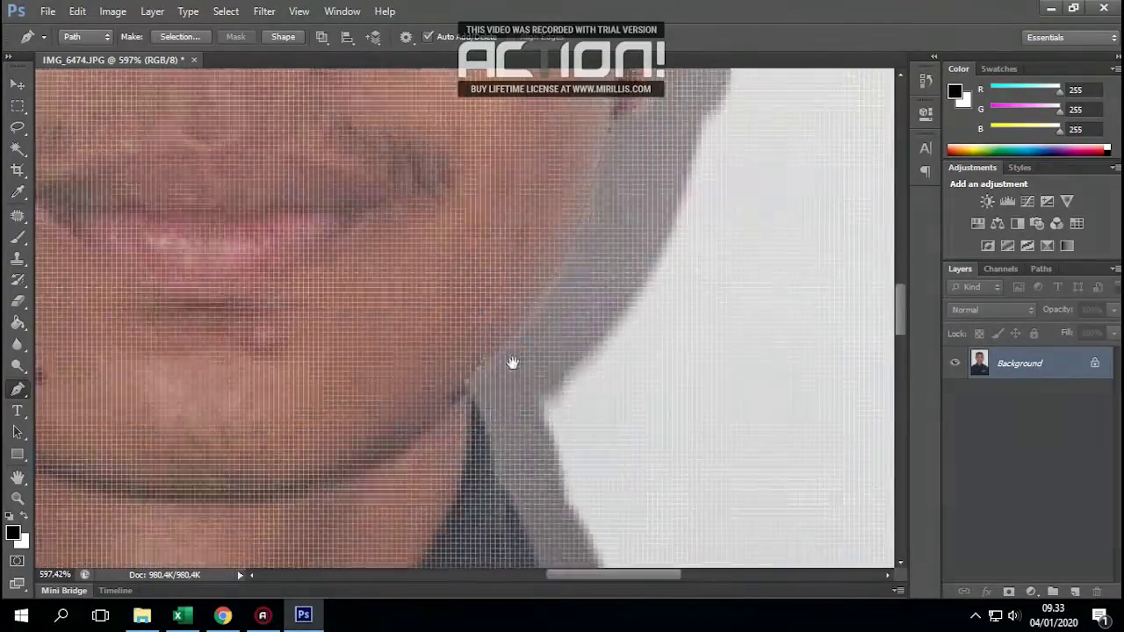
scroll(518, 386, down, 2)
click(527, 413)
scroll(557, 460, down, 2)
click(645, 375)
click(678, 397)
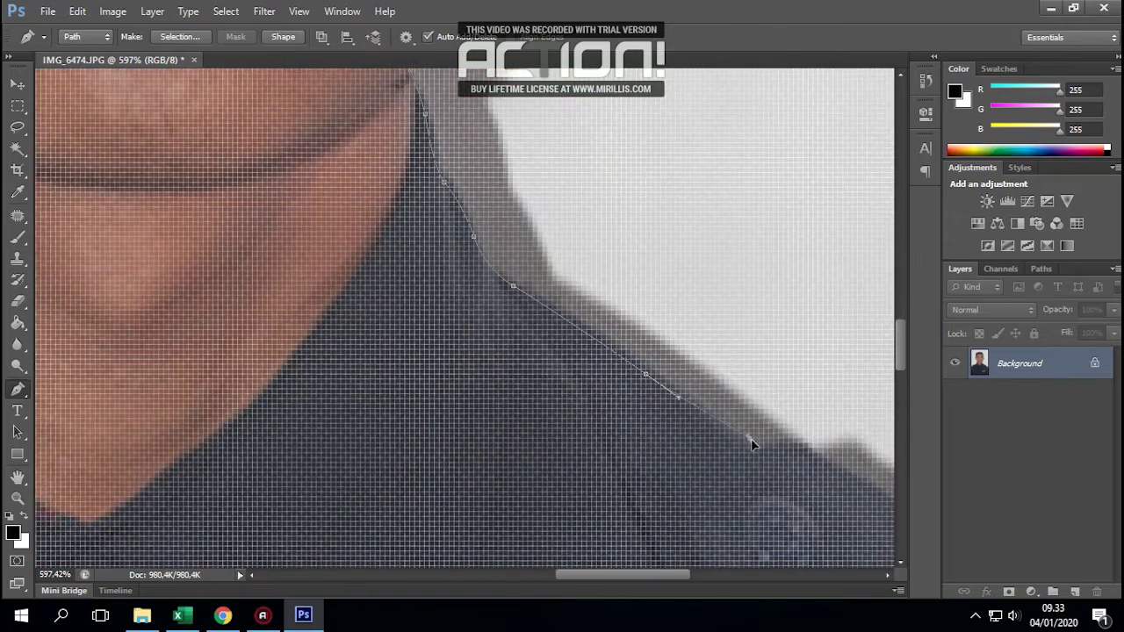
scroll(751, 443, down, 2)
scroll(557, 254, right, 2)
scroll(482, 186, down, 2)
drag(612, 324, 620, 336)
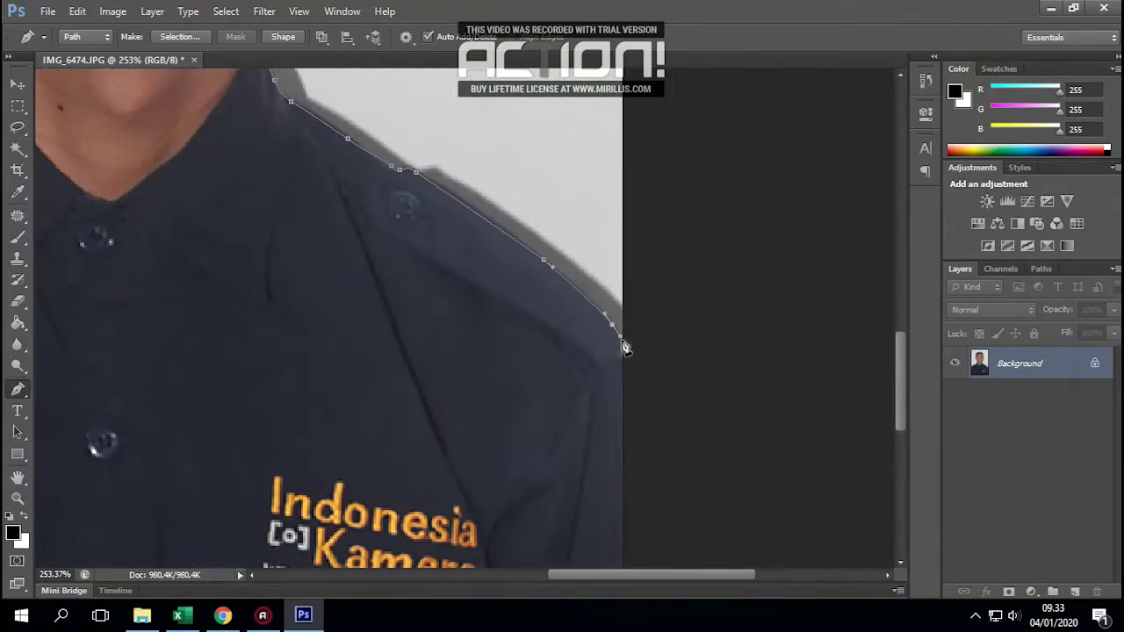
scroll(625, 347, down, 5)
Extend the path below the photo's bottom edge and close it at the starting anchor
click(587, 477)
click(375, 503)
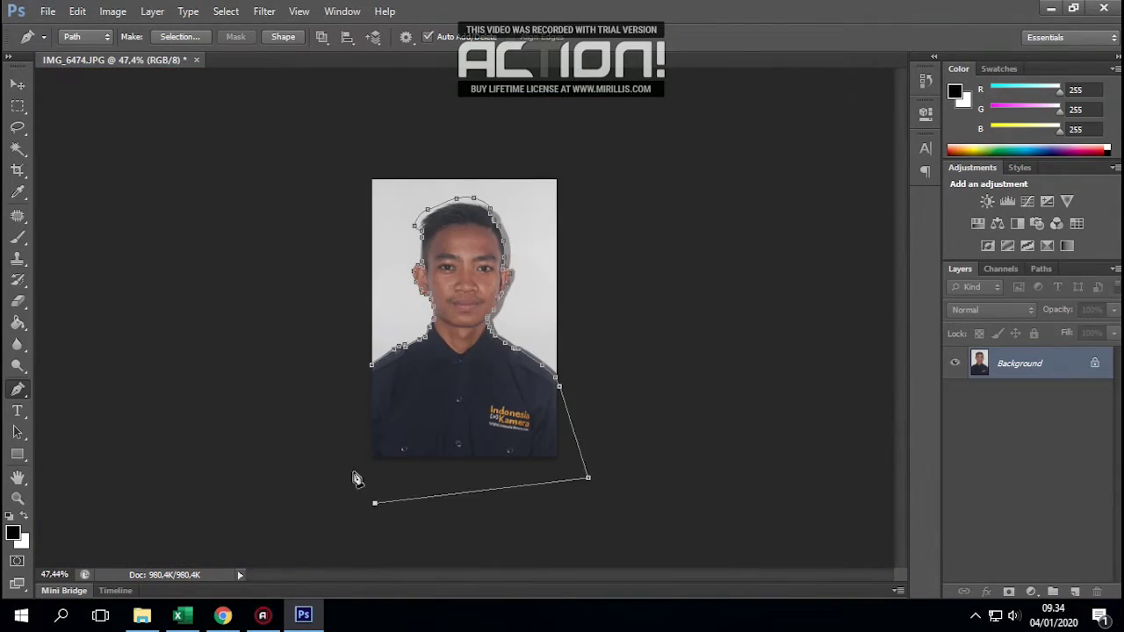
click(337, 455)
click(370, 365)
scroll(446, 300, up, 2)
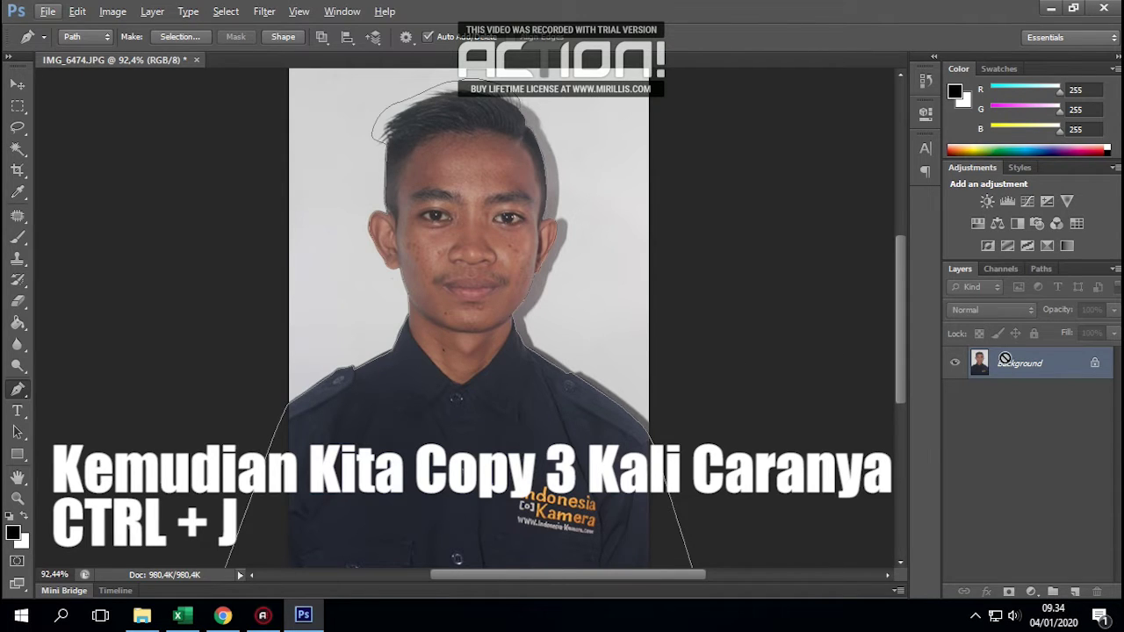
Duplicate the photo layer twice and convert the path into a selection with 0 feather
key(ctrl+j)
mouse_move(1043, 371)
mouse_down()
mouse_move(1105, 600)
mouse_move(1074, 592)
mouse_up()
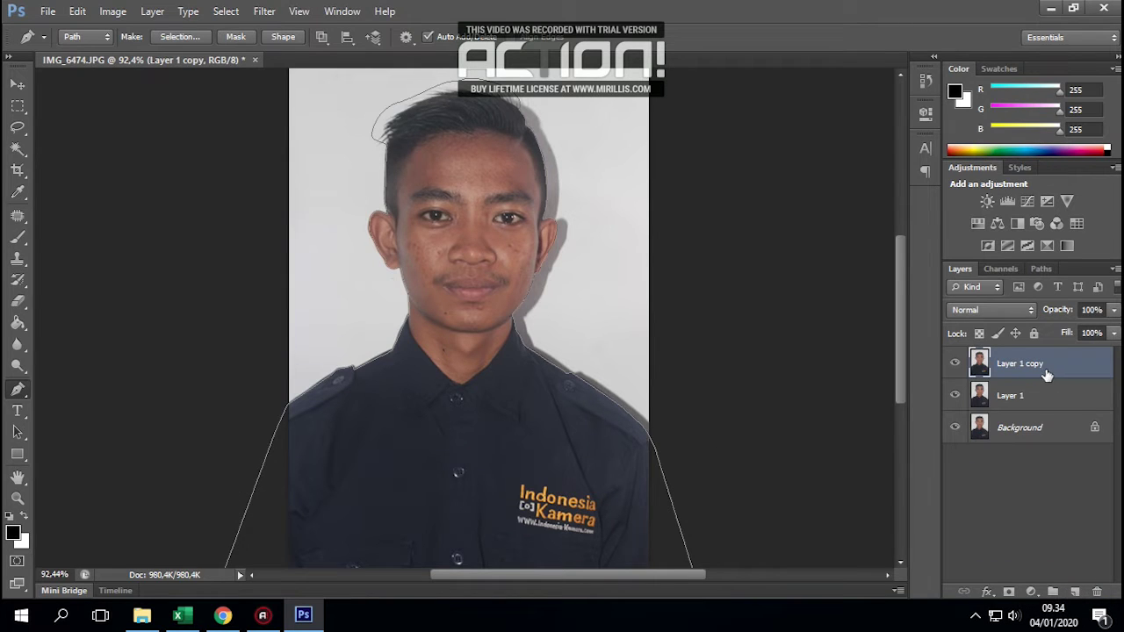
right_click(477, 214)
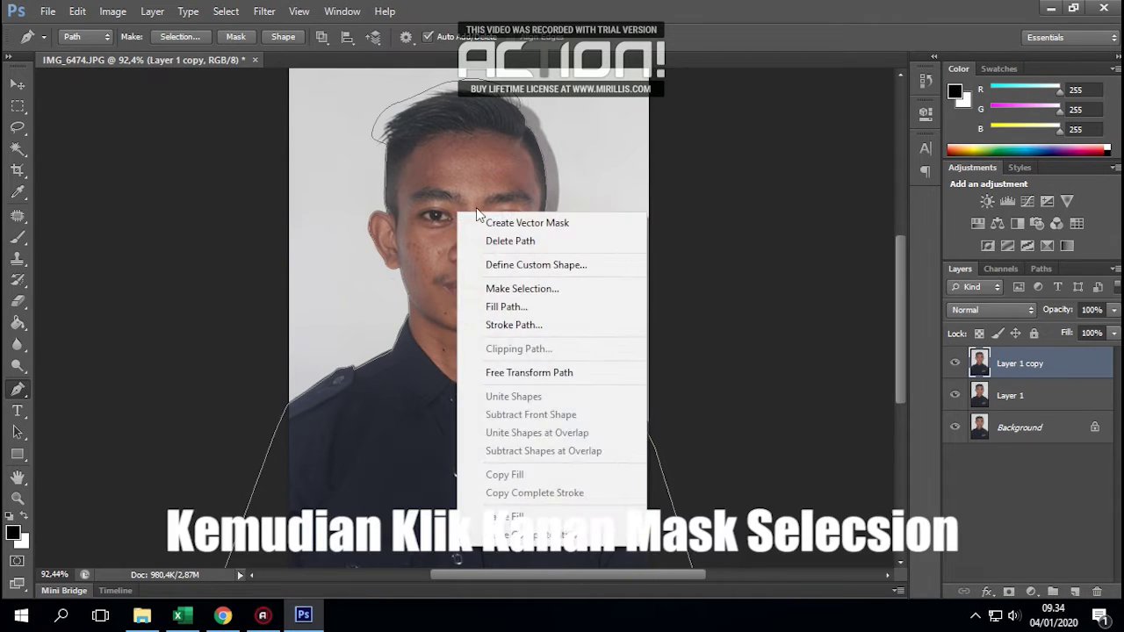
click(518, 288)
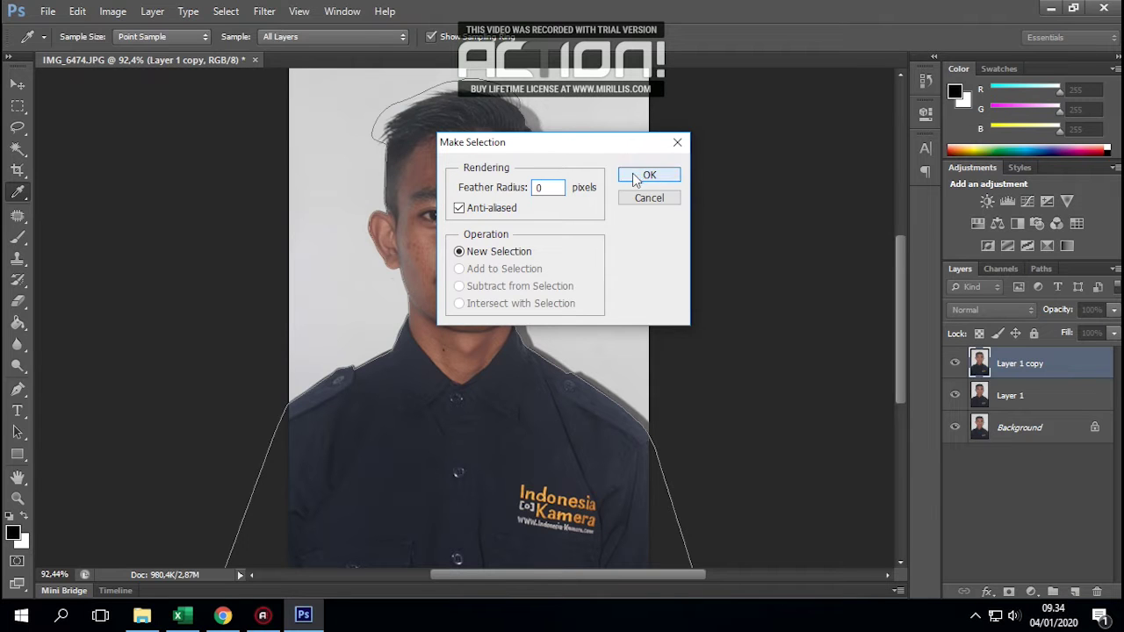
click(637, 178)
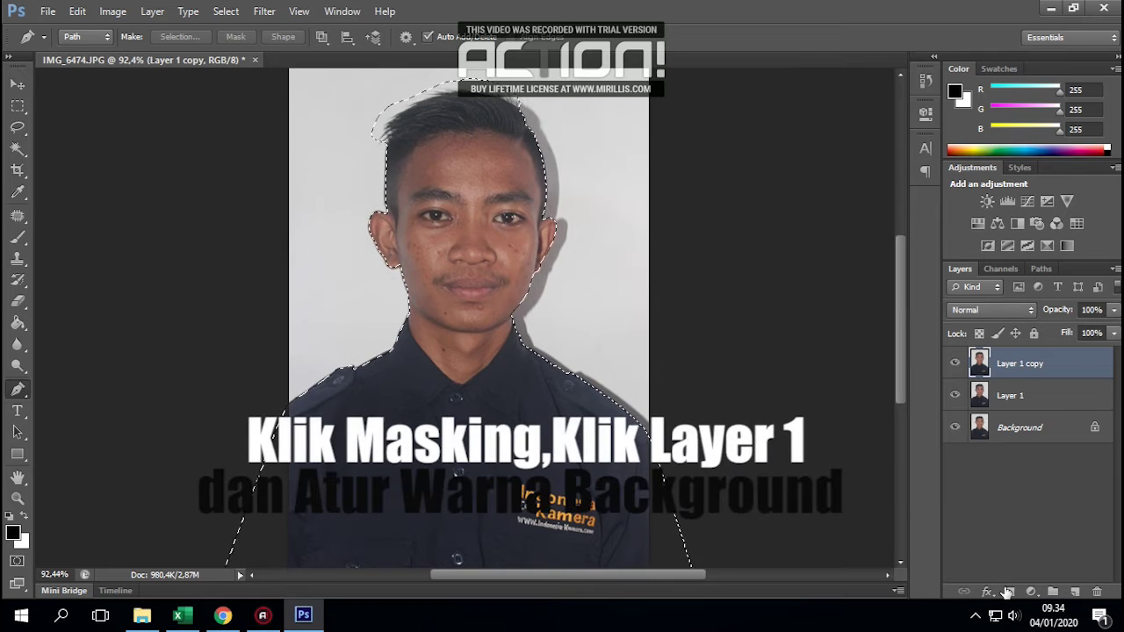
Mask Layer 1 copy, select Layer 1, and enter R 255 in the foreground Color Picker
click(1008, 592)
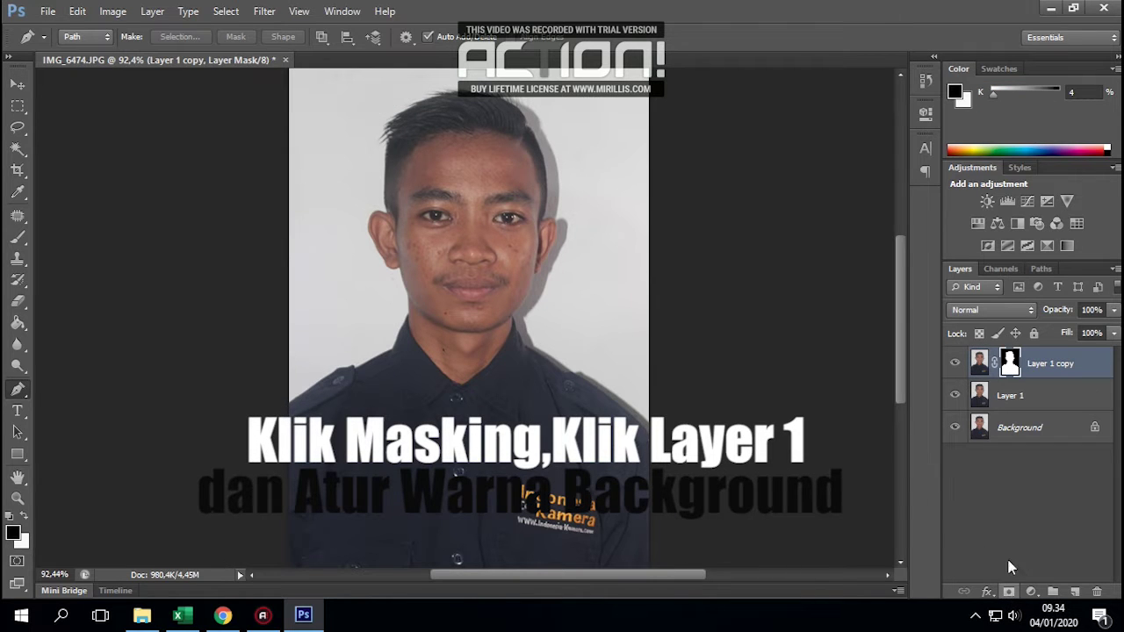
click(1001, 397)
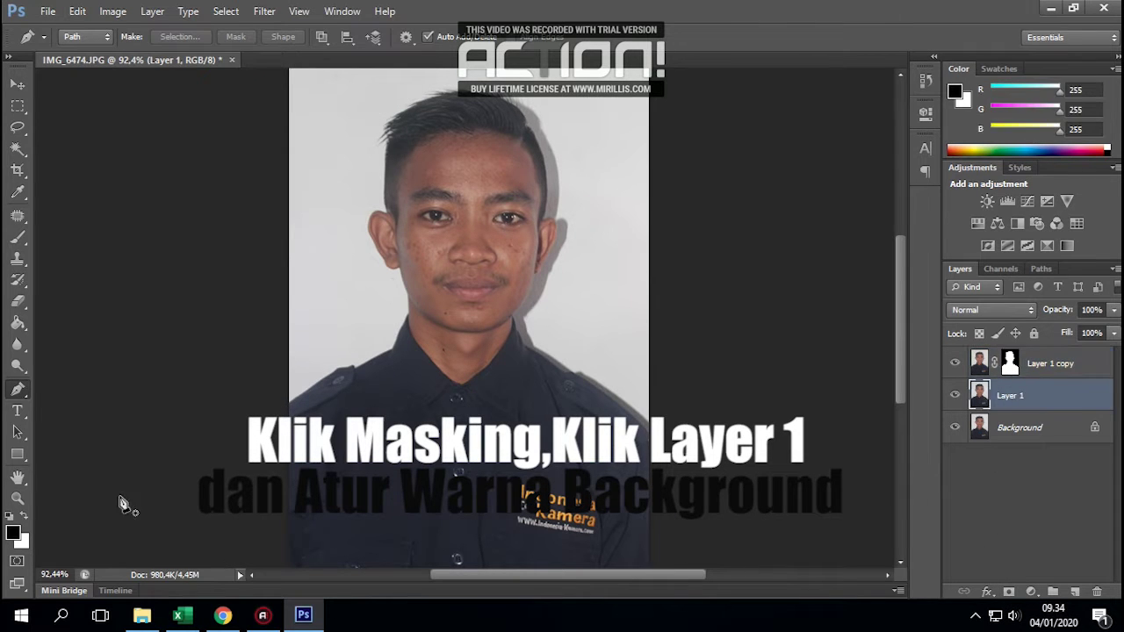
click(13, 532)
text(255)
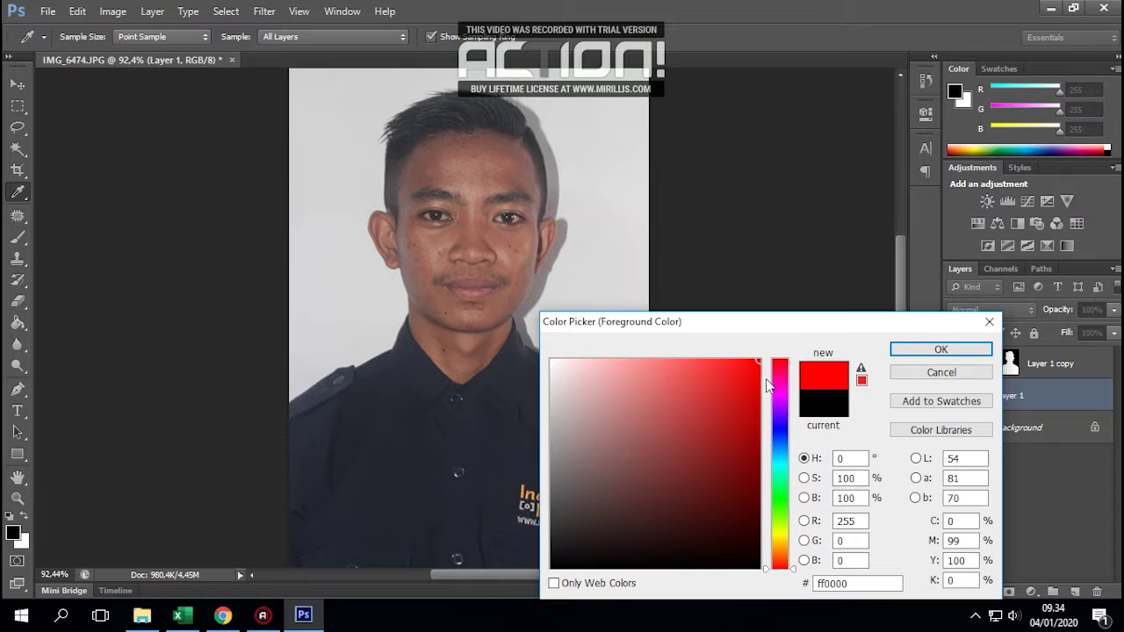
drag(751, 324, 739, 233)
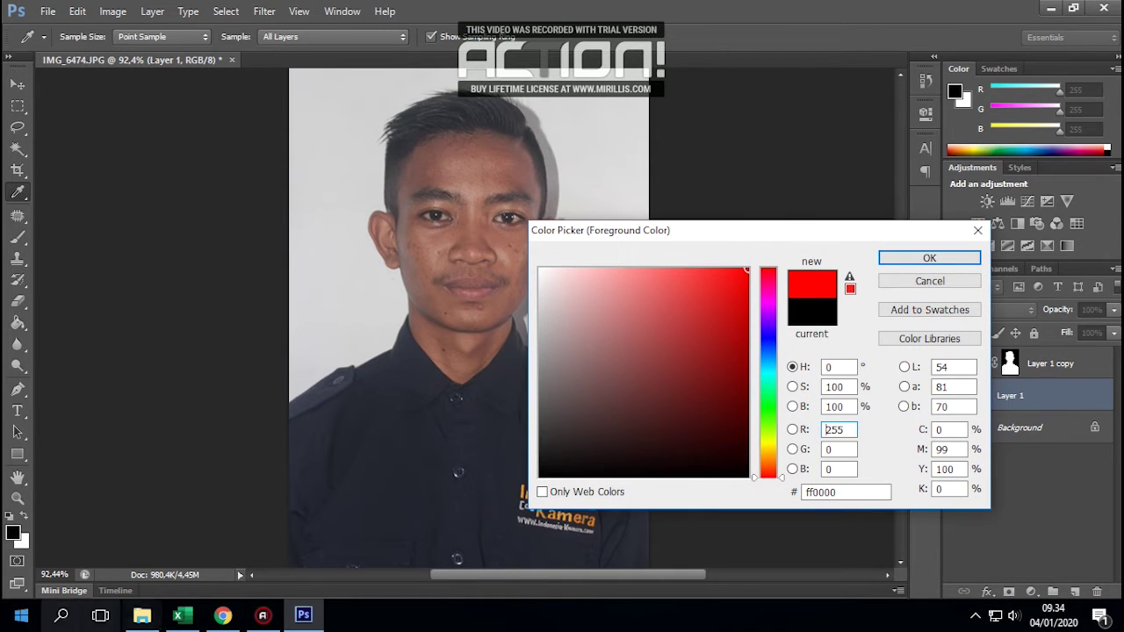
click(21, 615)
click(61, 615)
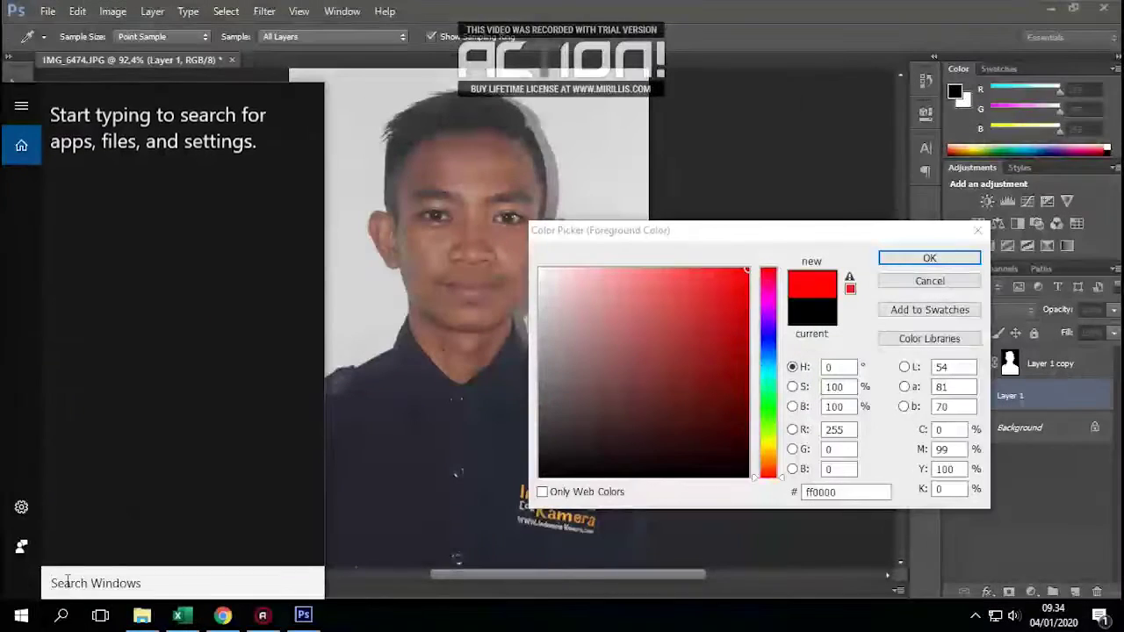
Open Notepad and paste the hex value ff0000 from the Color Picker under merah
text(note)
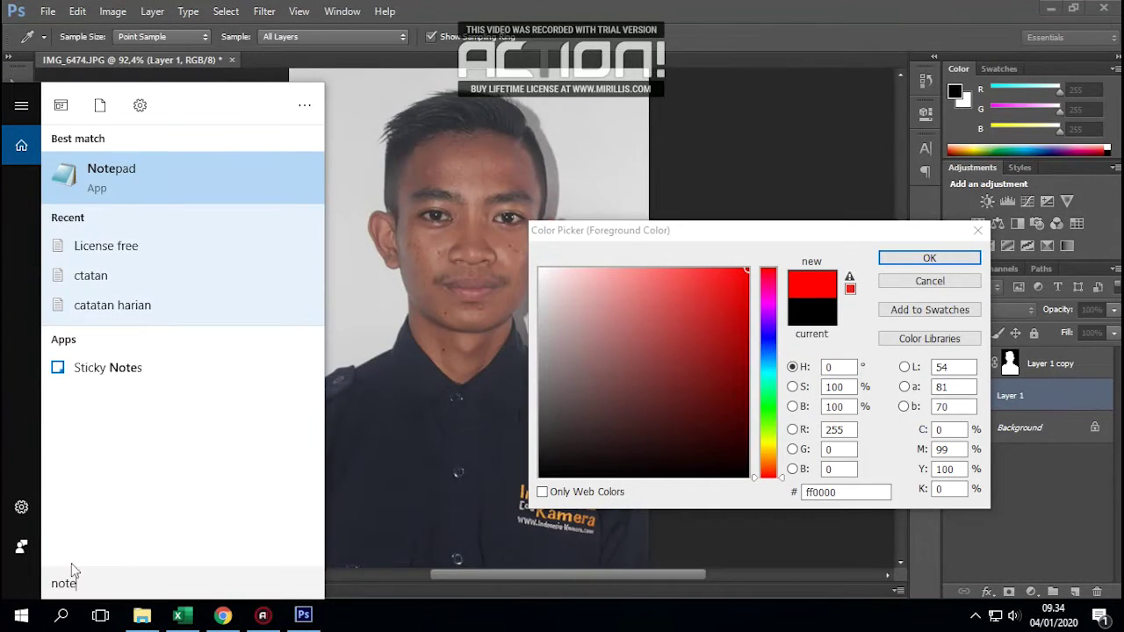
click(110, 201)
text(merah)
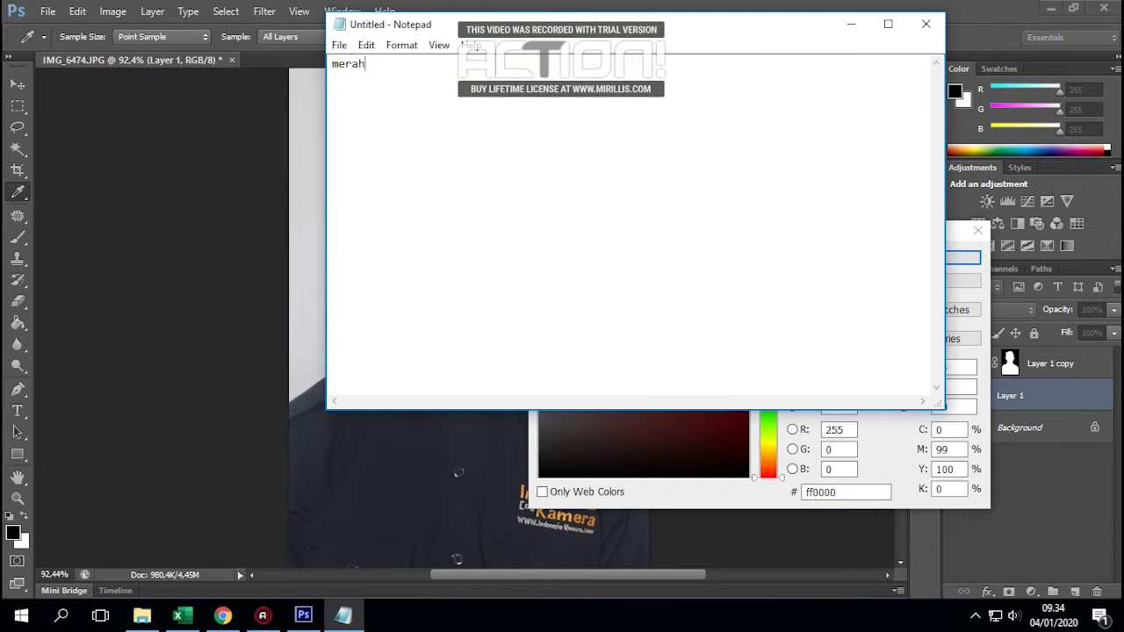
key(Return)
drag(814, 33, 409, 283)
click(812, 493)
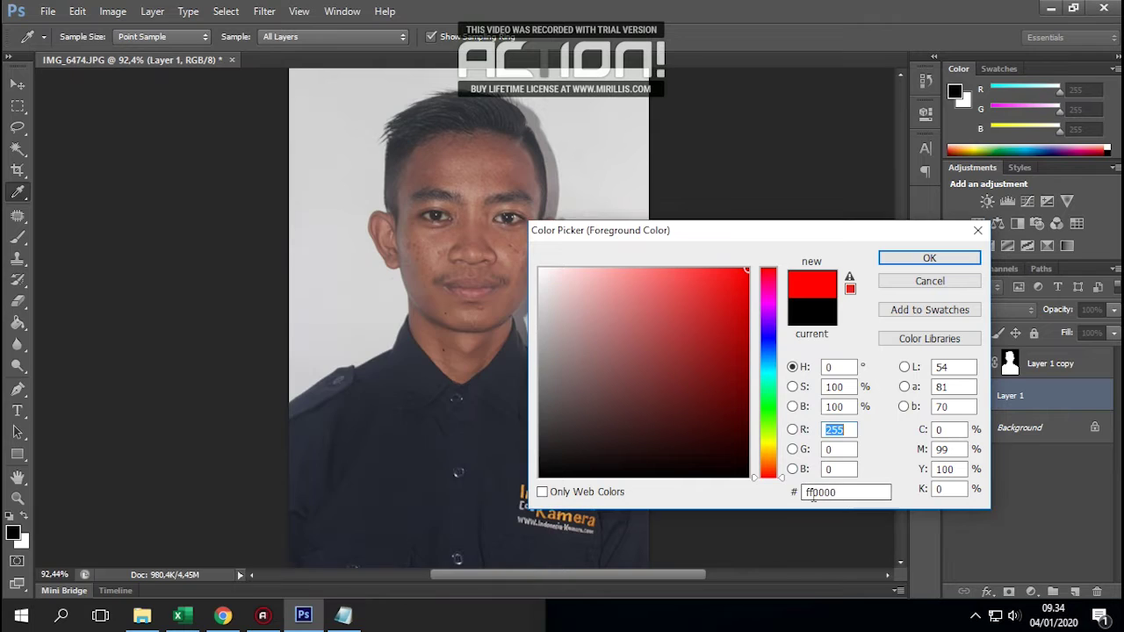
drag(850, 489, 771, 494)
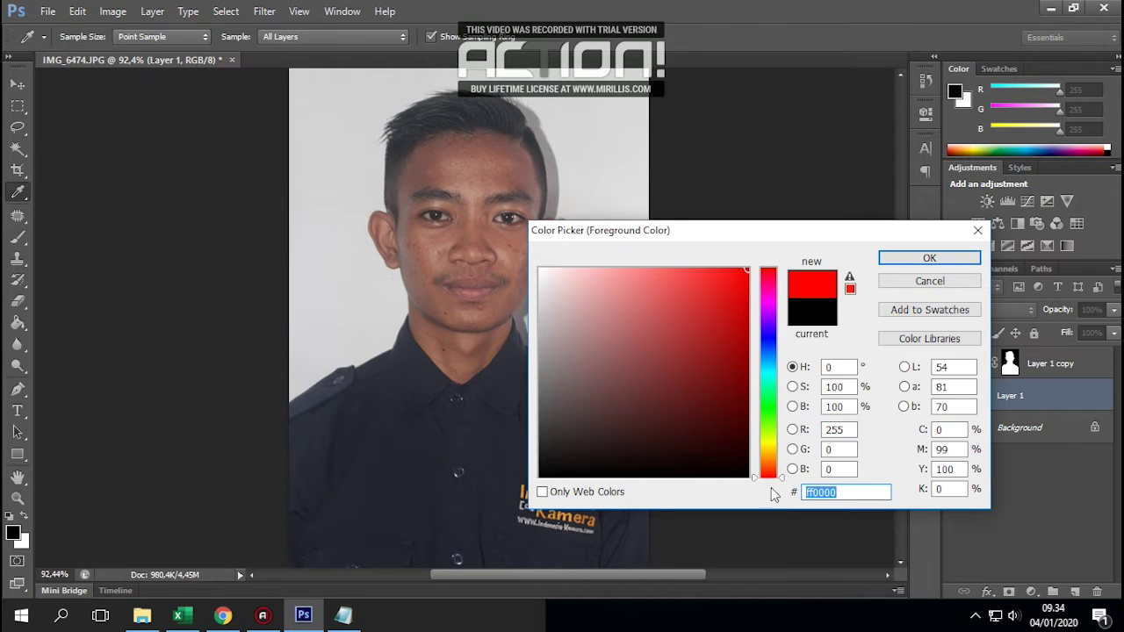
click(342, 619)
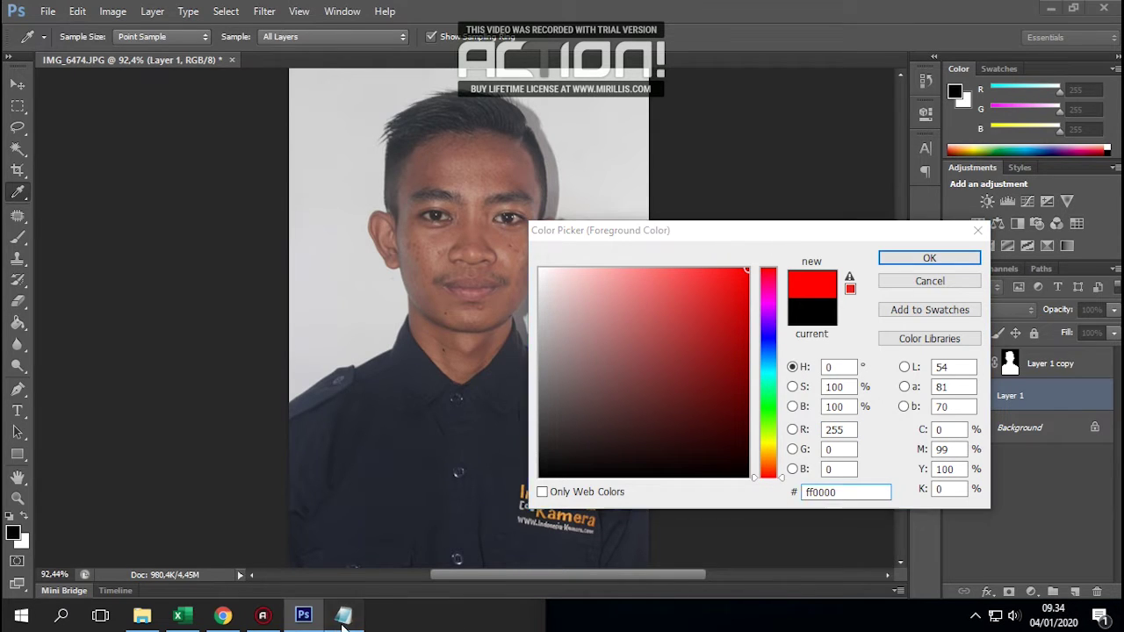
right_click(242, 381)
click(307, 226)
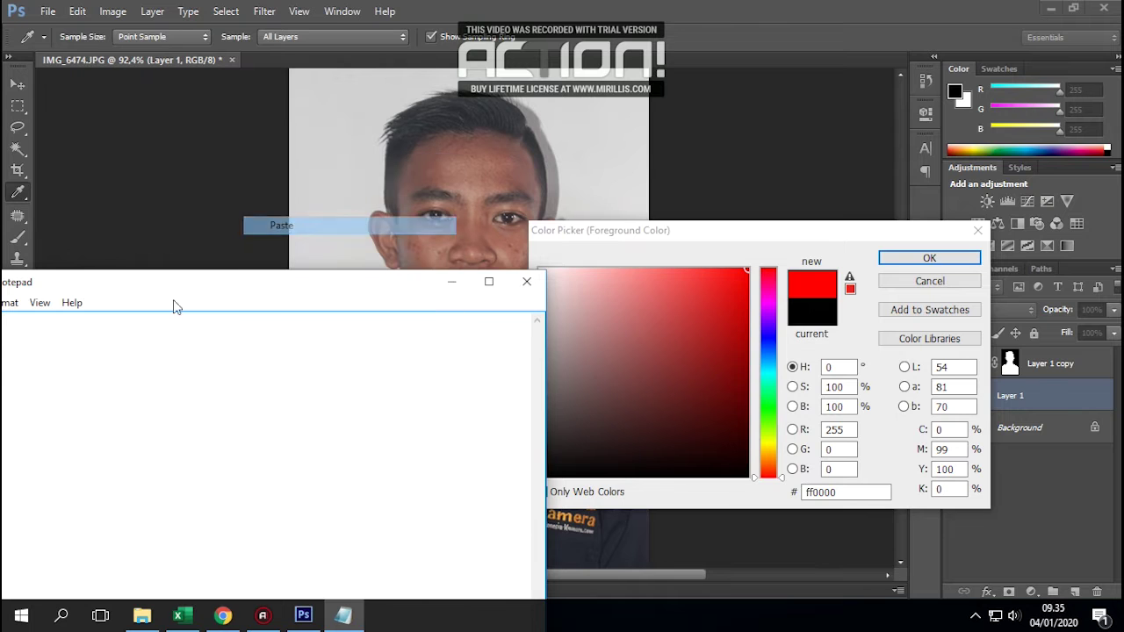
Resize the Notepad window, add the heading 'pas foto' at the top, and remove the blank line
drag(173, 284, 335, 295)
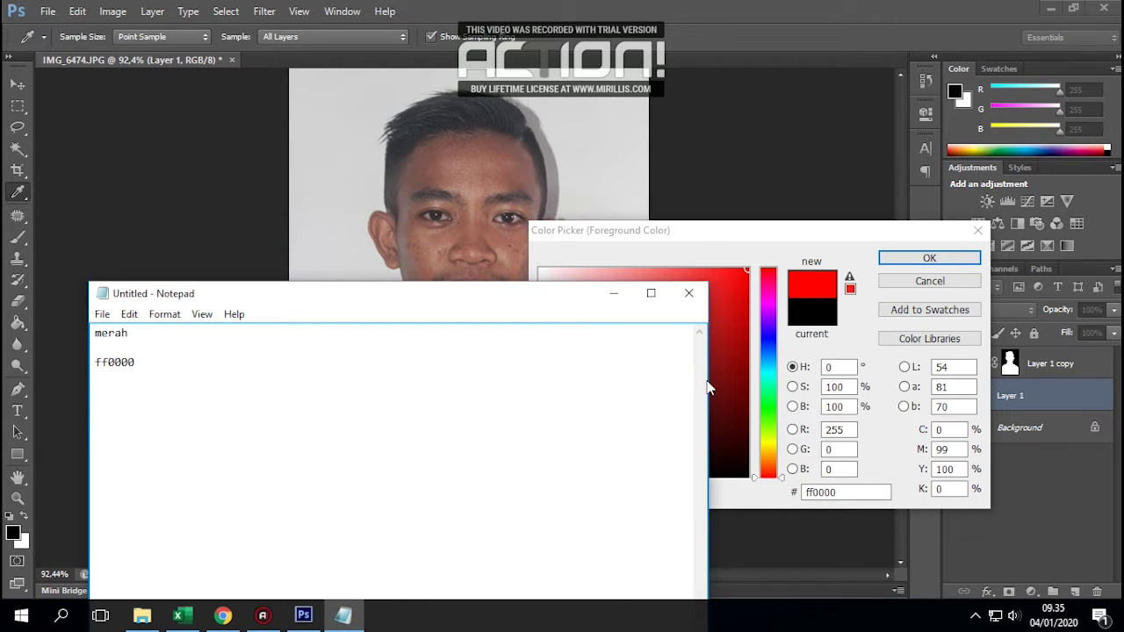
drag(711, 380, 571, 391)
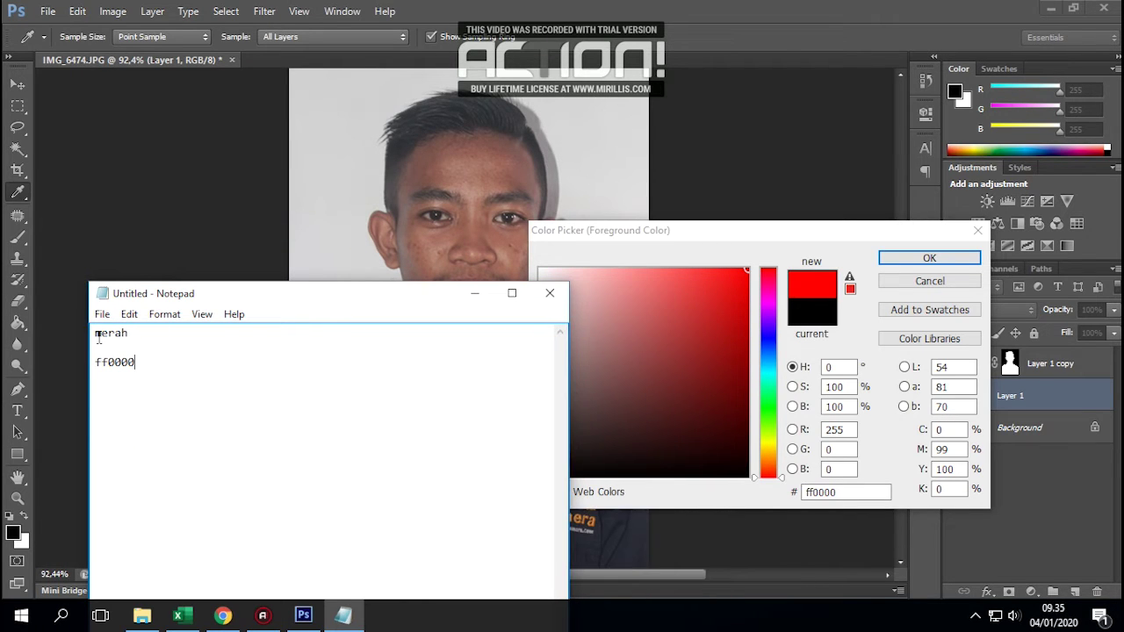
key(Return)
key(Return)
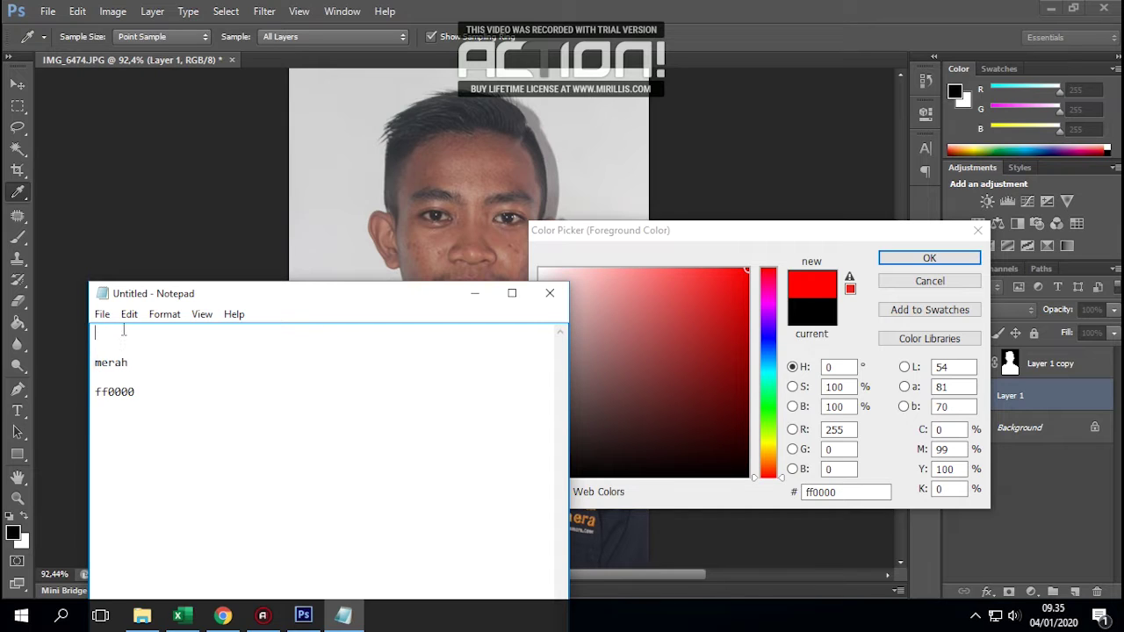
click(126, 333)
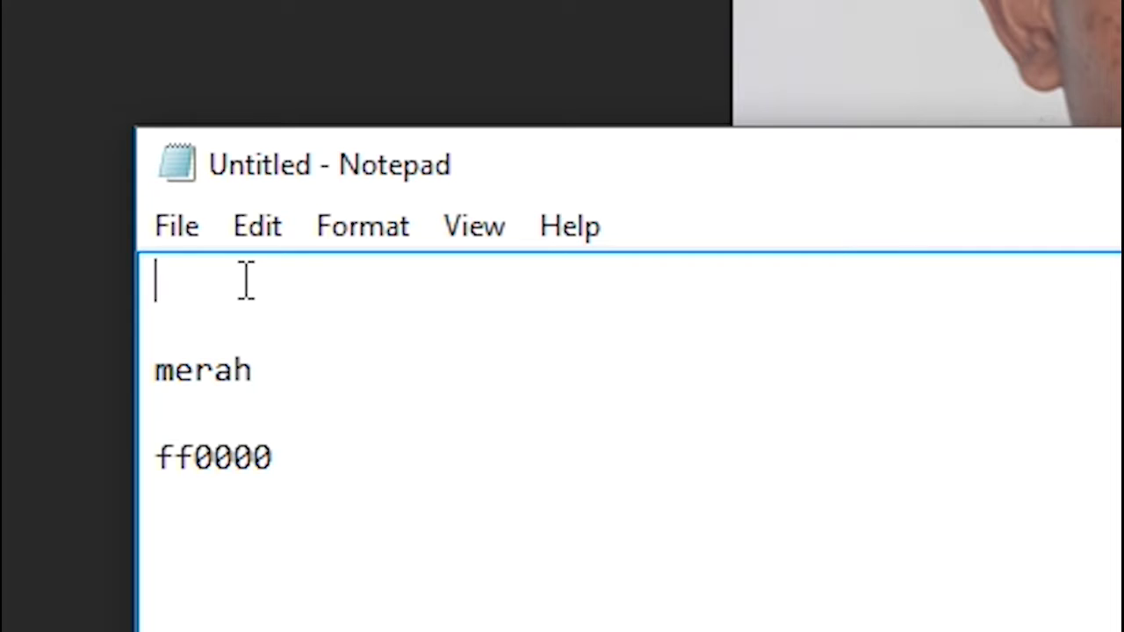
text(pas foto)
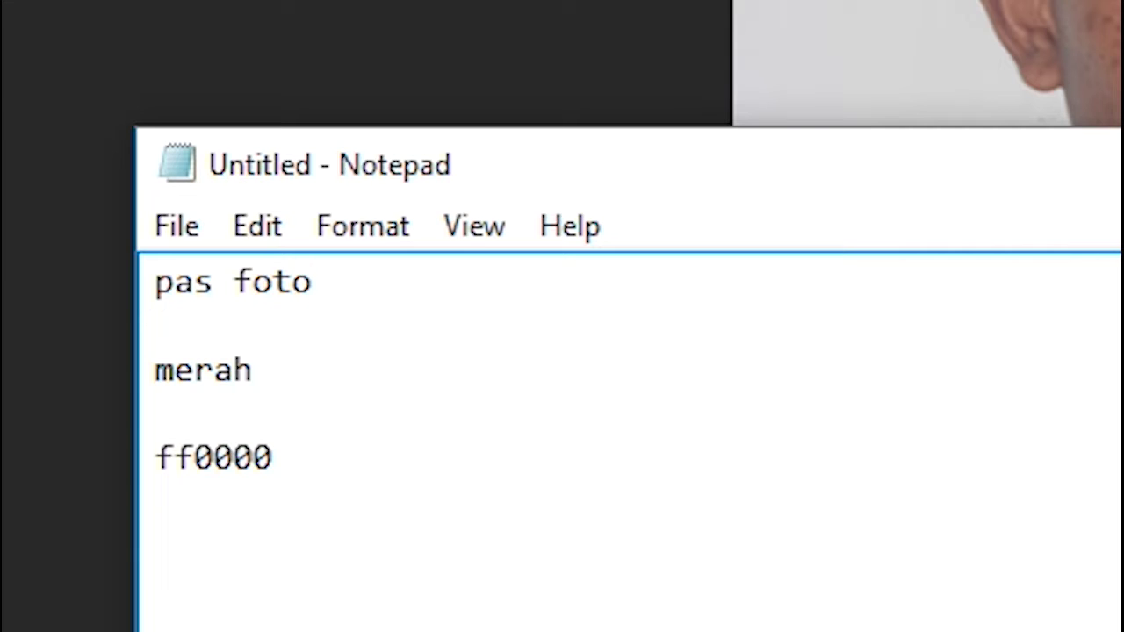
click(276, 408)
key(Delete)
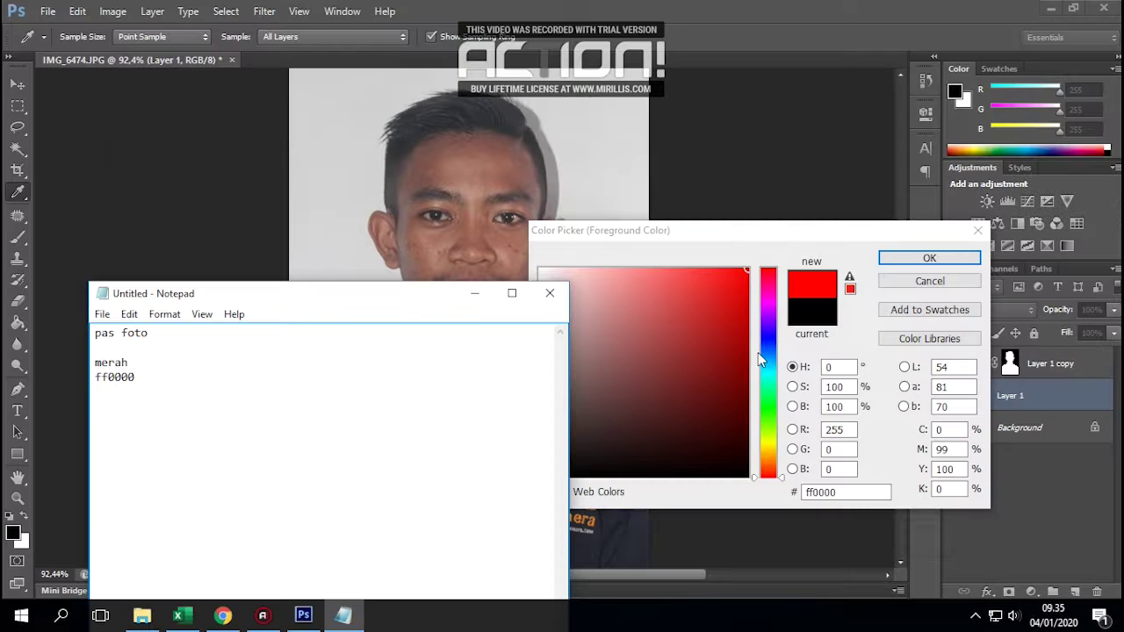
Adjust the Color Picker hue and saturation to blue 0066ff and select its hex code
click(764, 364)
drag(773, 367, 772, 357)
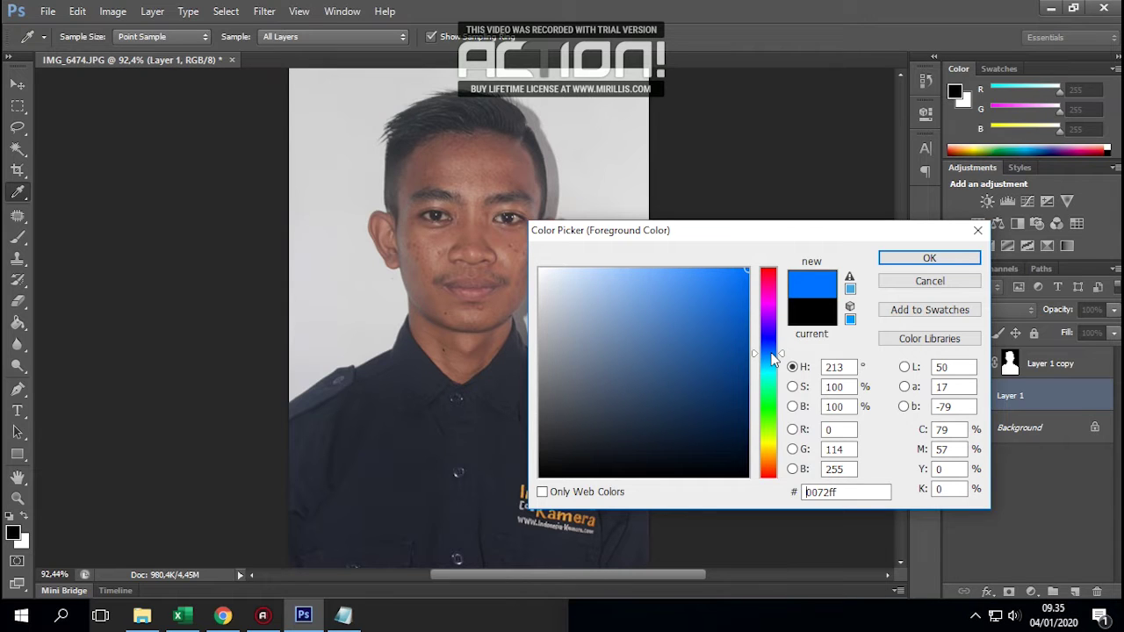
drag(744, 272, 737, 268)
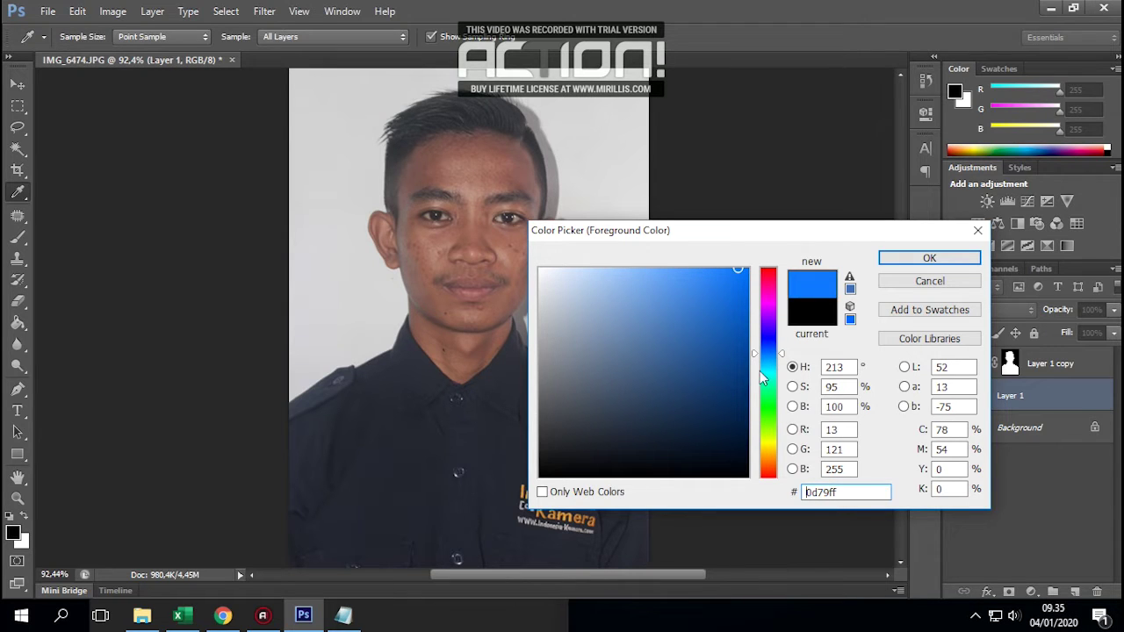
drag(782, 354, 782, 352)
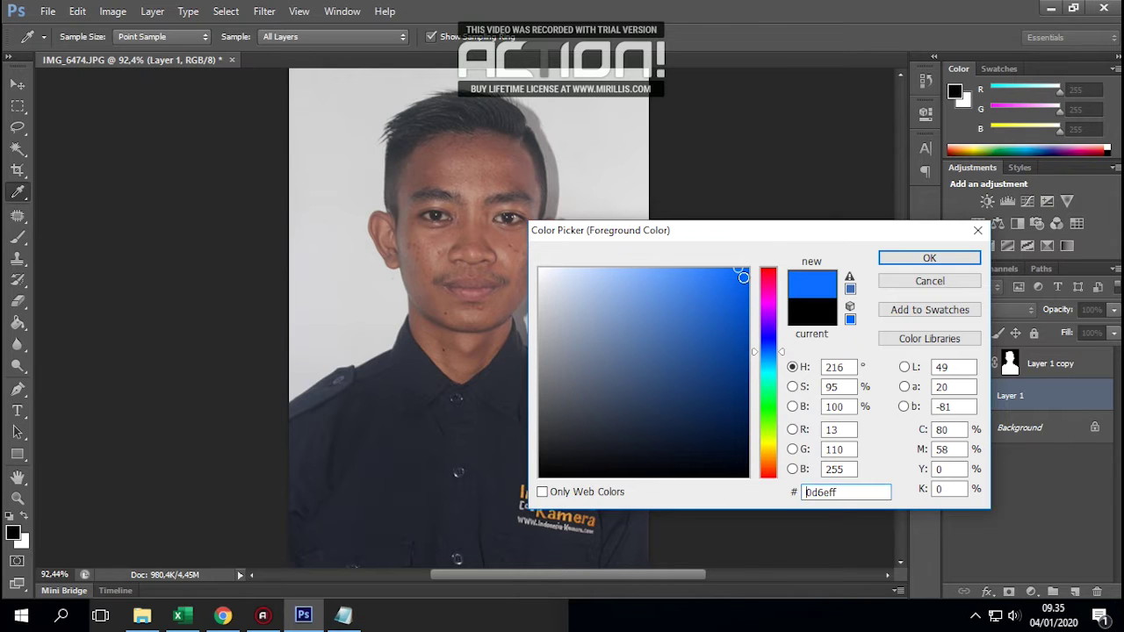
drag(743, 277, 749, 268)
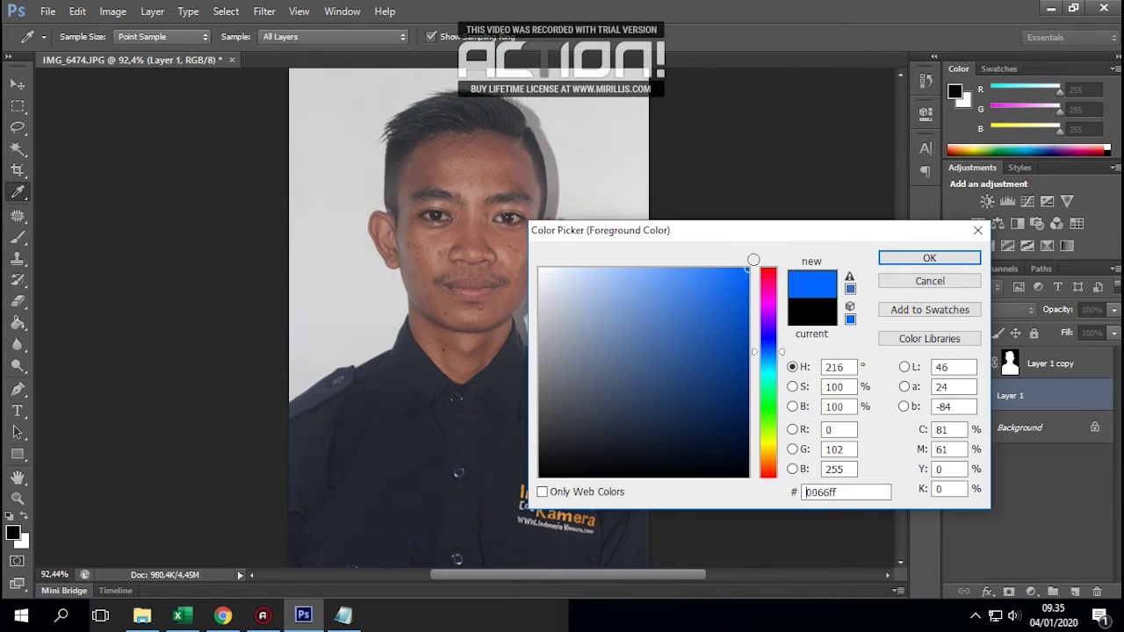
click(845, 492)
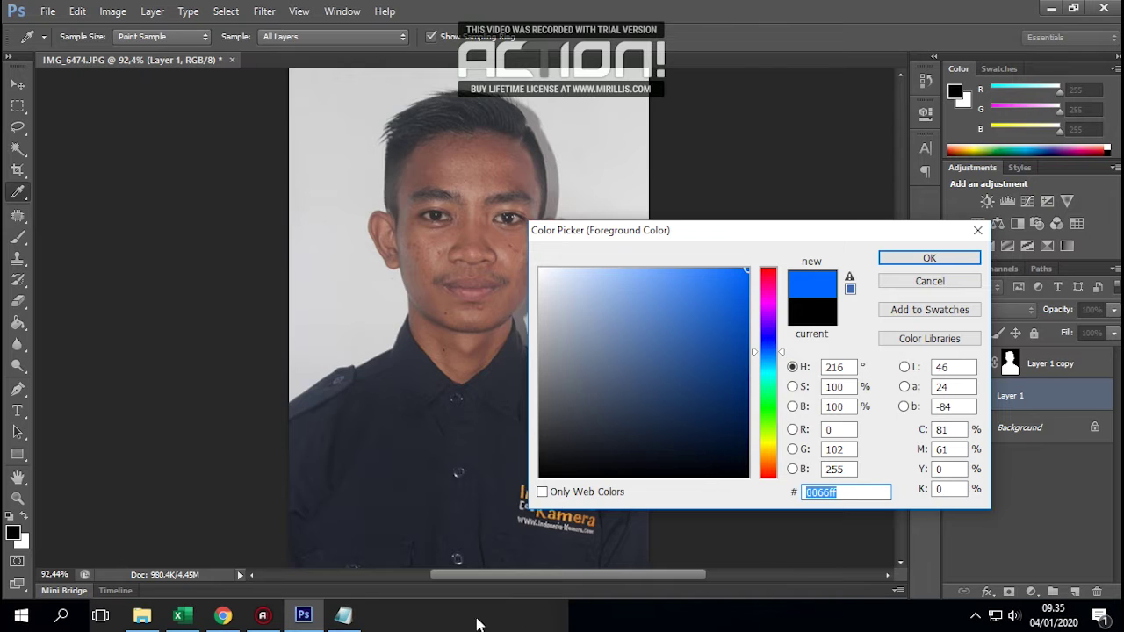
Add 'biru' with the code 0066ff beneath it in the Notepad notes
click(343, 615)
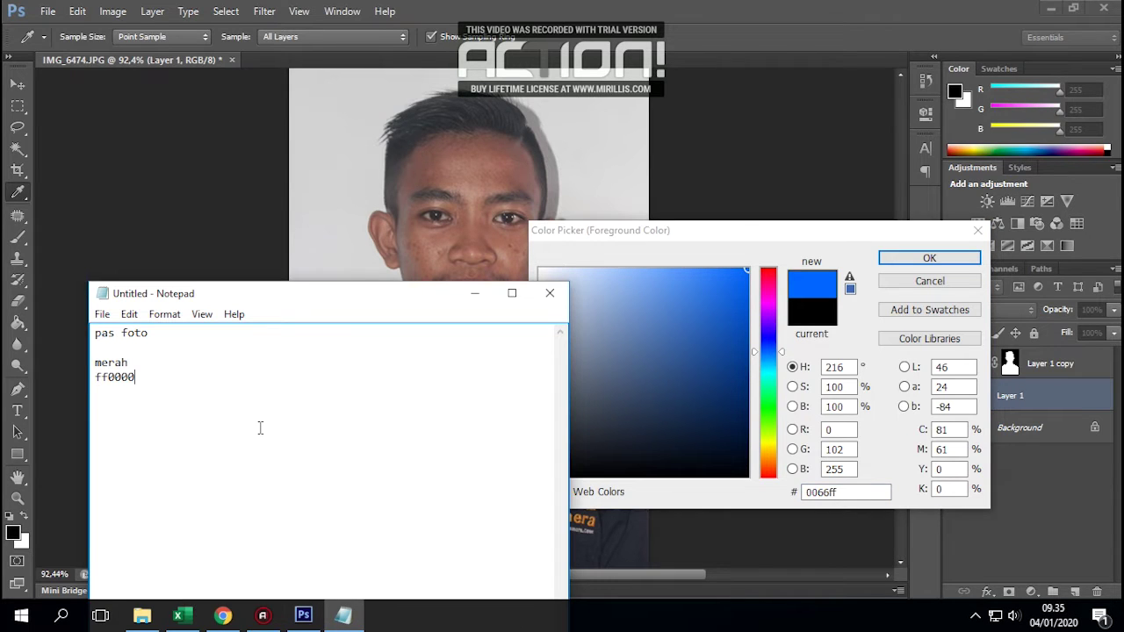
key(Return)
text(bir)
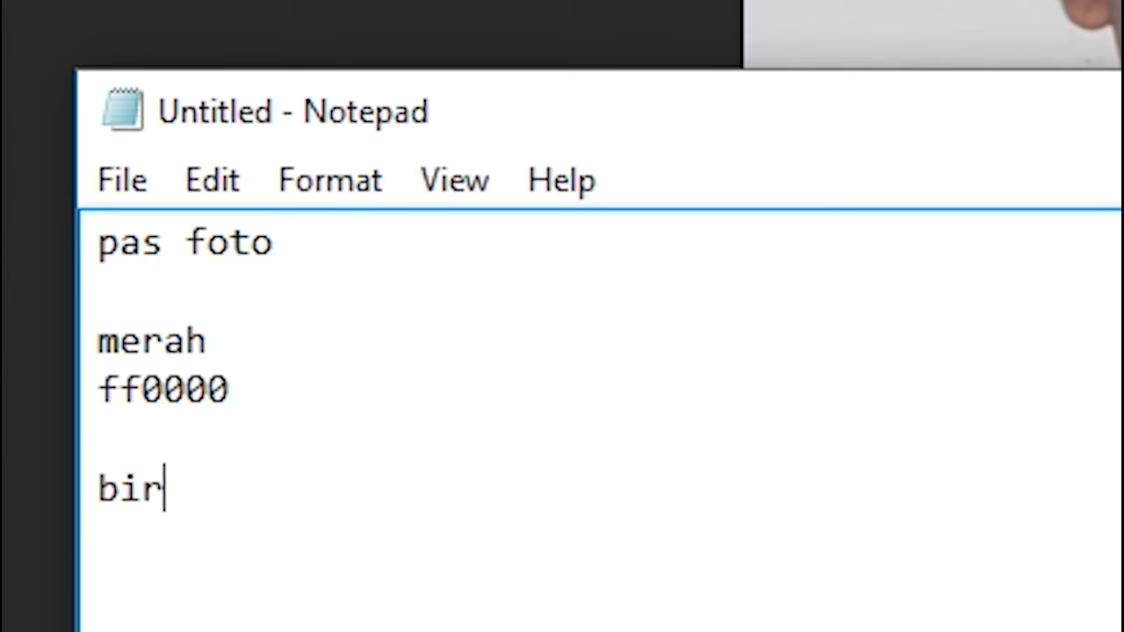
text(u)
key(Return)
text(0066ff)
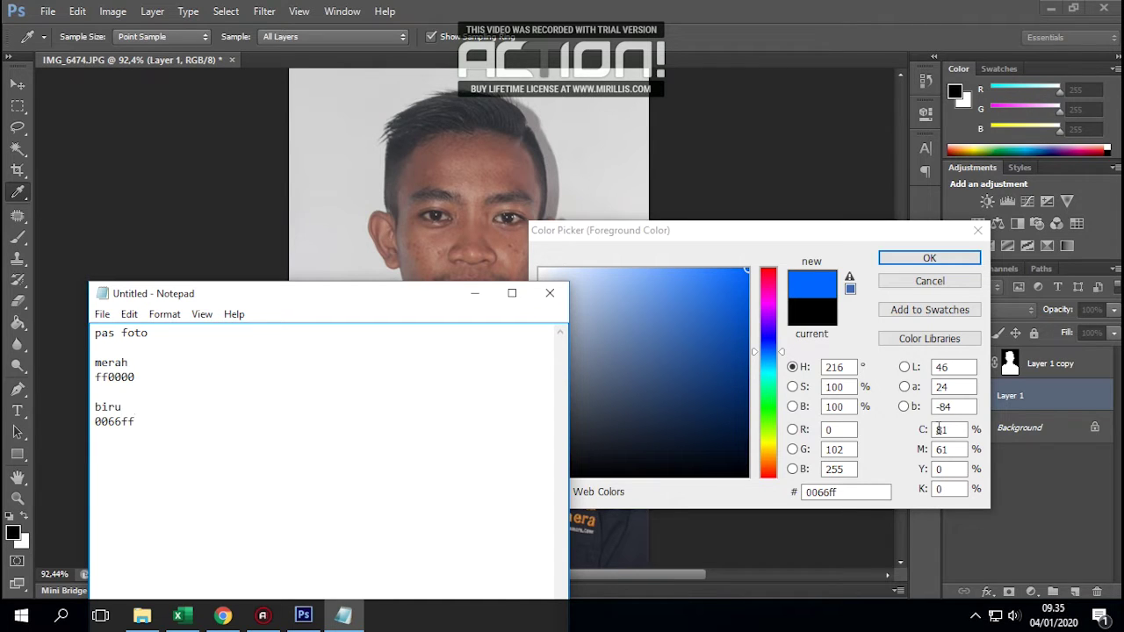
Paste ff0000 from the notes into the hex field and confirm red as the foreground colour
drag(159, 380, 92, 378)
key(ctrl+c)
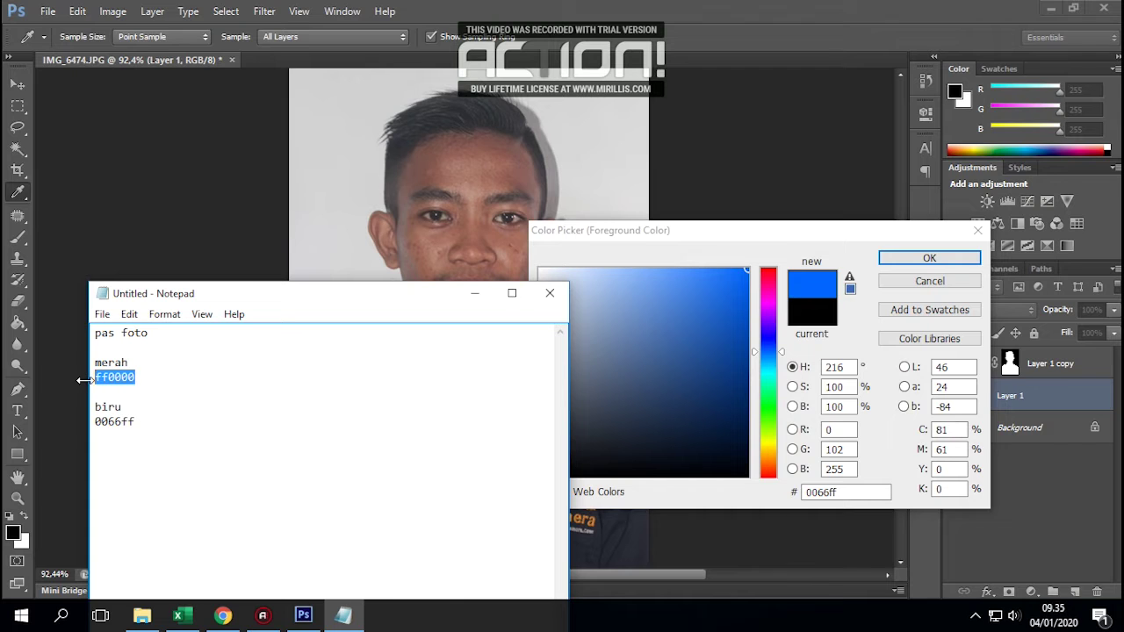
click(856, 497)
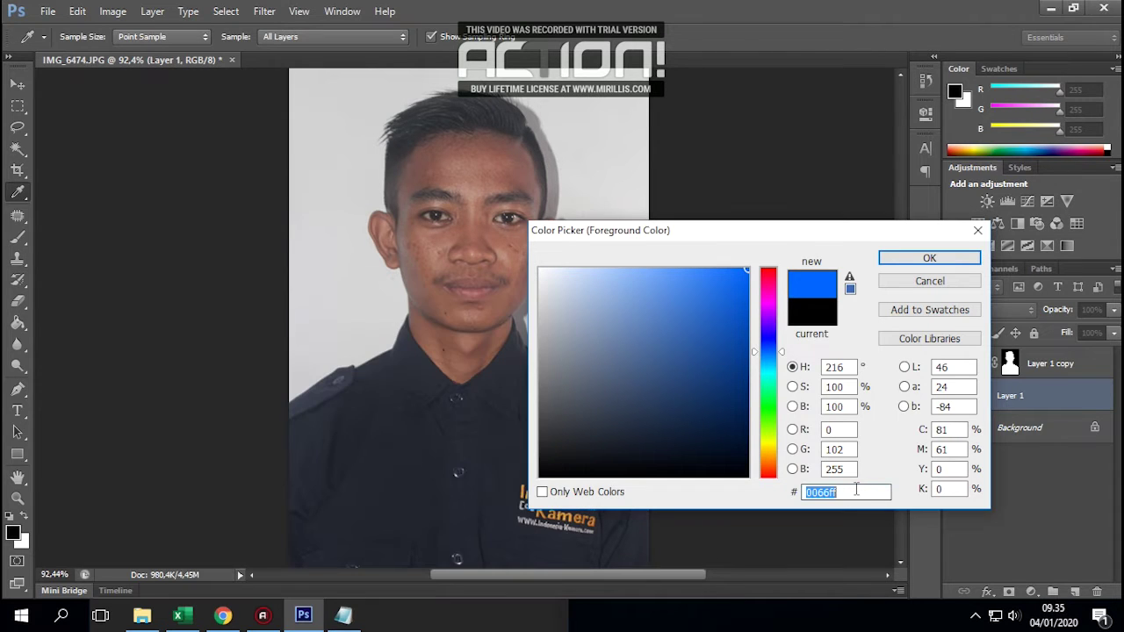
key(ctrl+v)
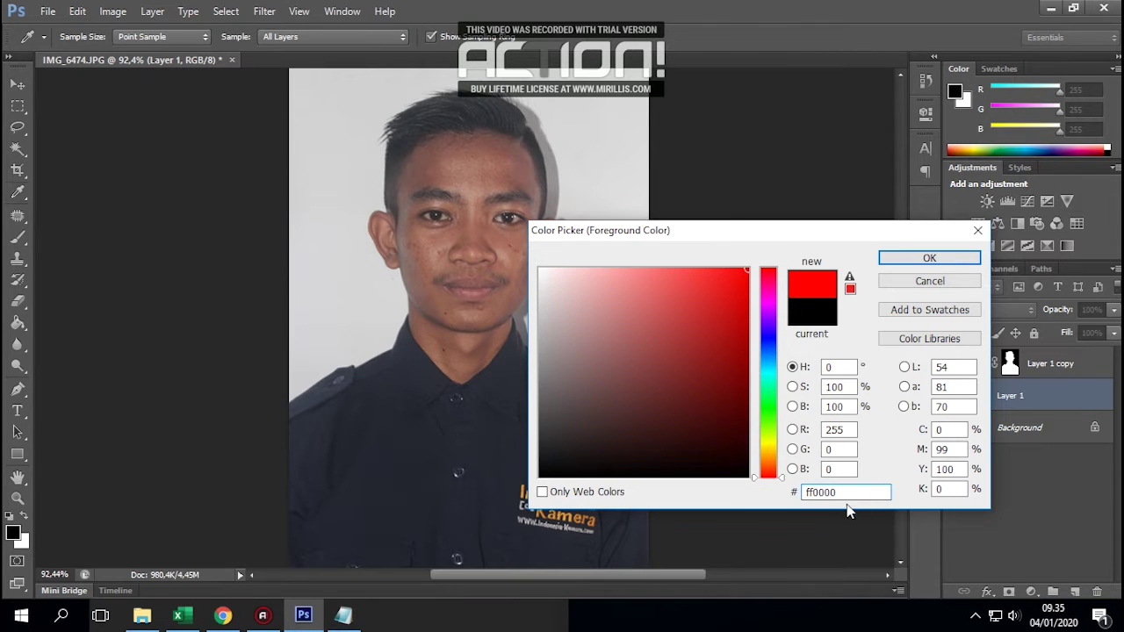
key(Return)
key(p)
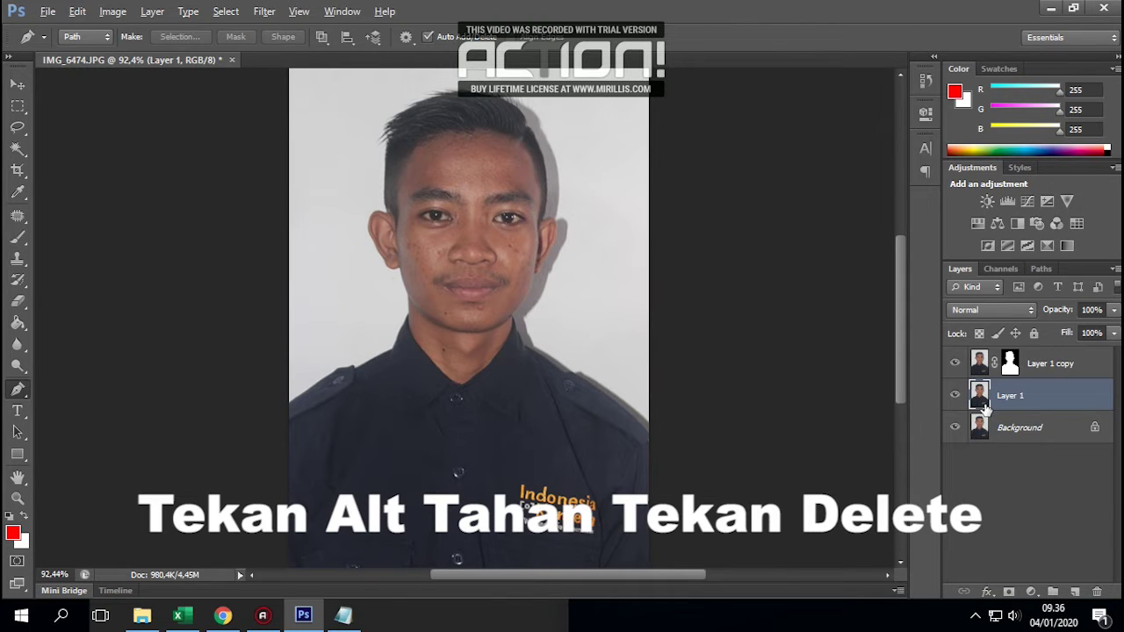
Fill Layer 1 with the red foreground colour and target Layer 1 copy's mask
key(alt+Delete)
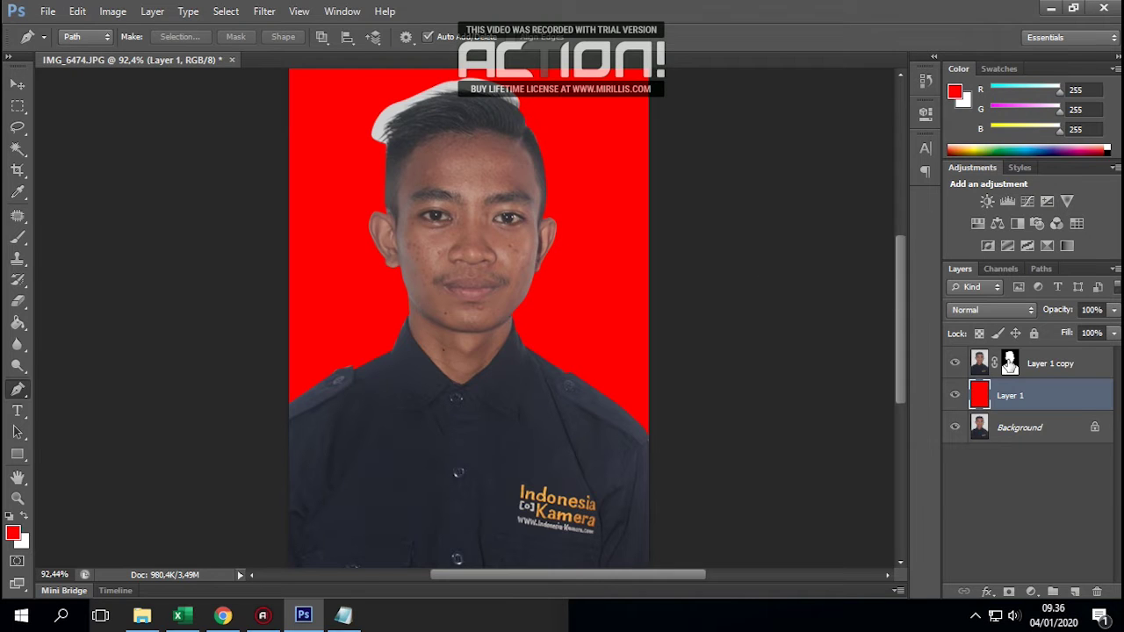
click(1007, 363)
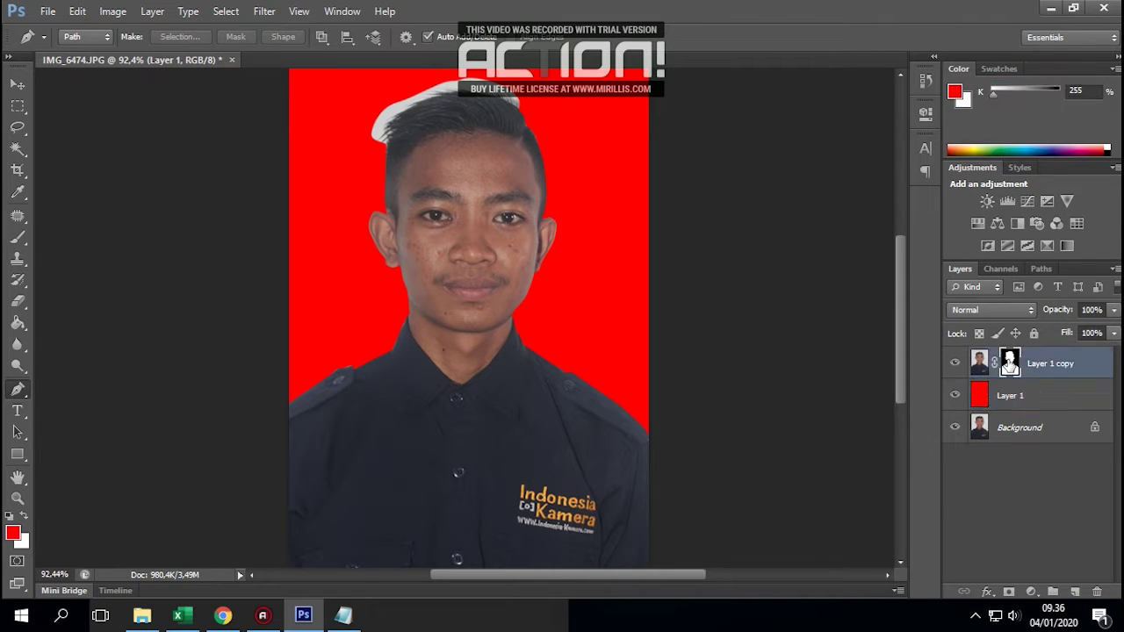
click(980, 363)
click(1009, 362)
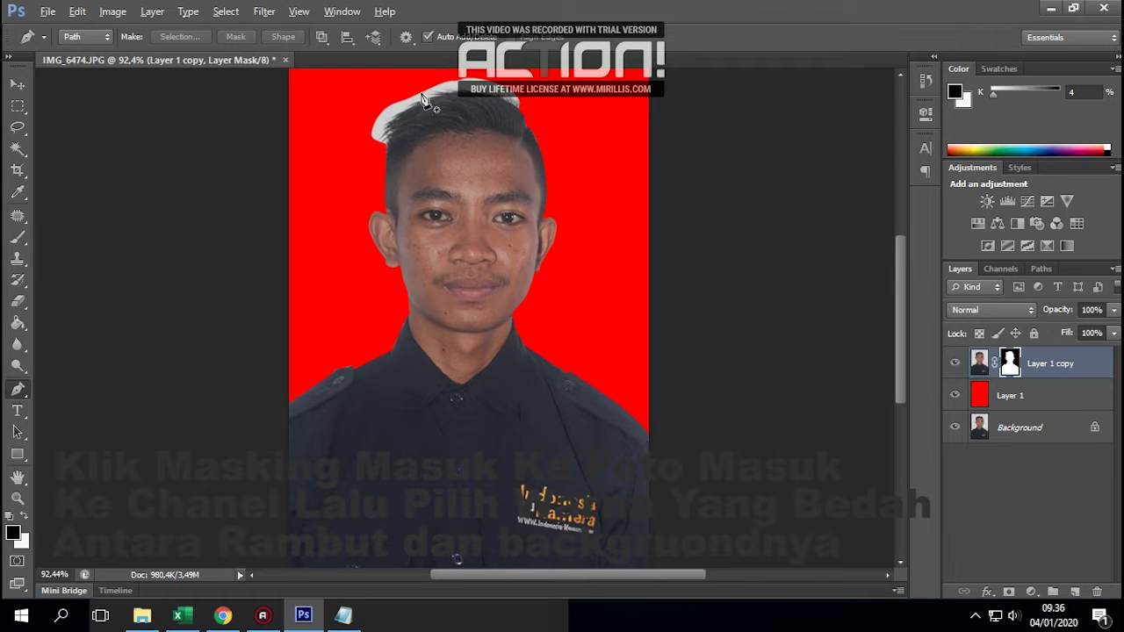
Zoom in and view the Red channel on its own in the Channels panel
scroll(422, 99, up, 5)
scroll(422, 98, up, 2)
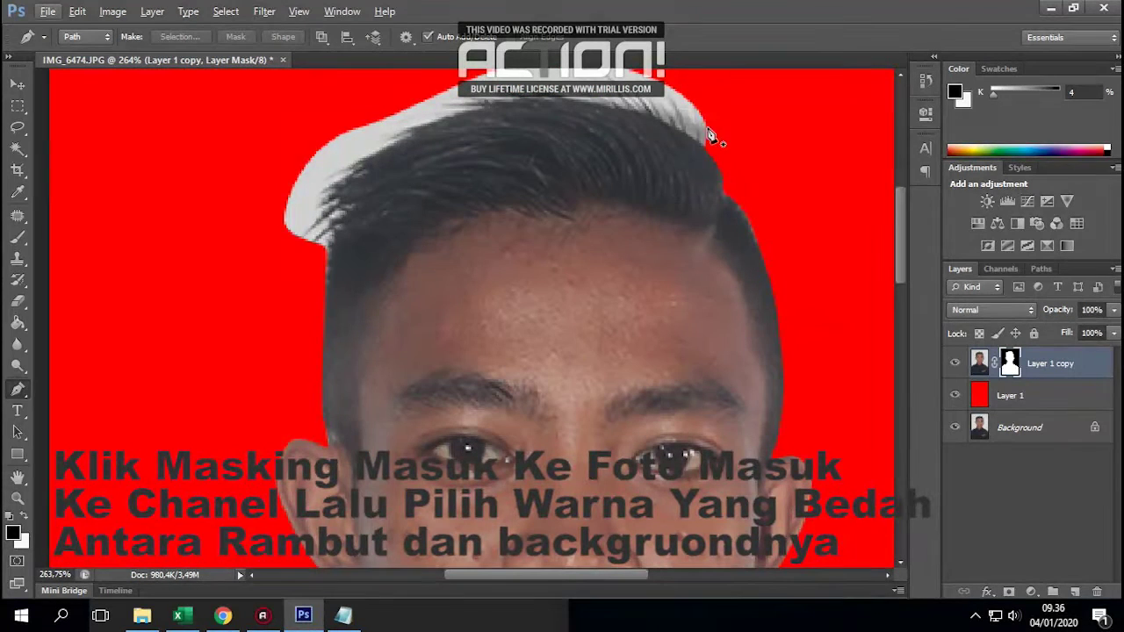
click(980, 367)
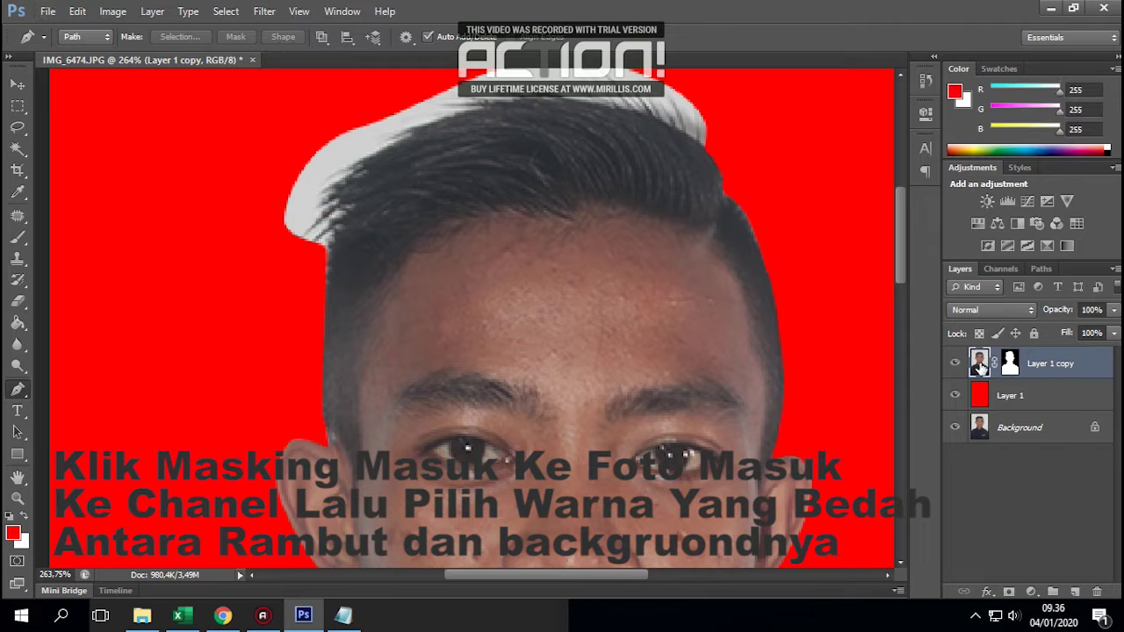
click(997, 269)
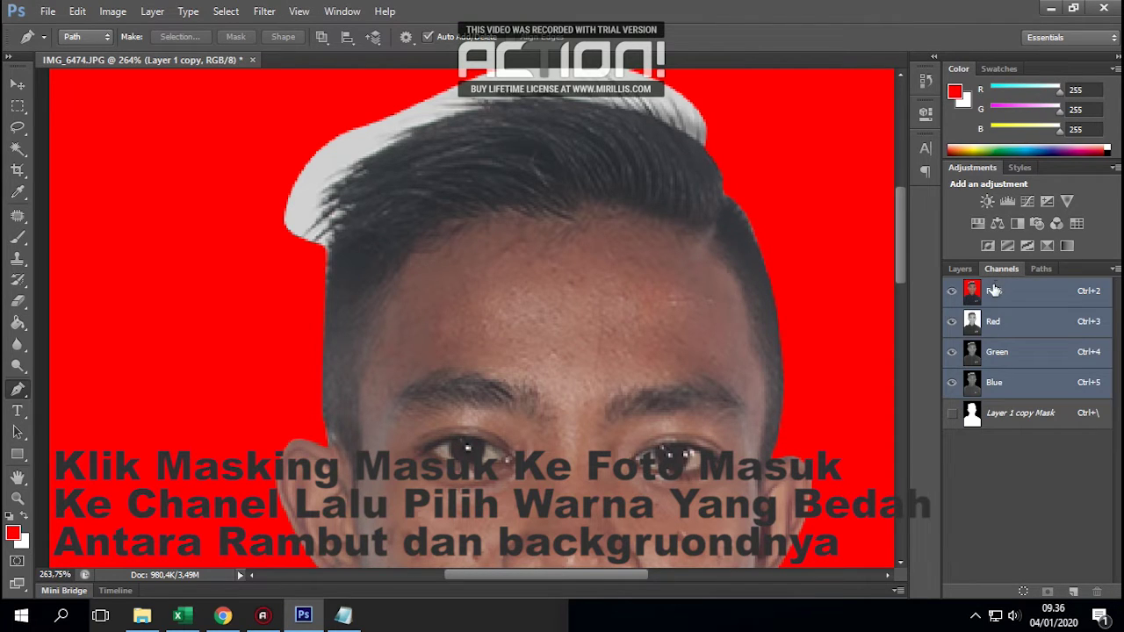
click(987, 326)
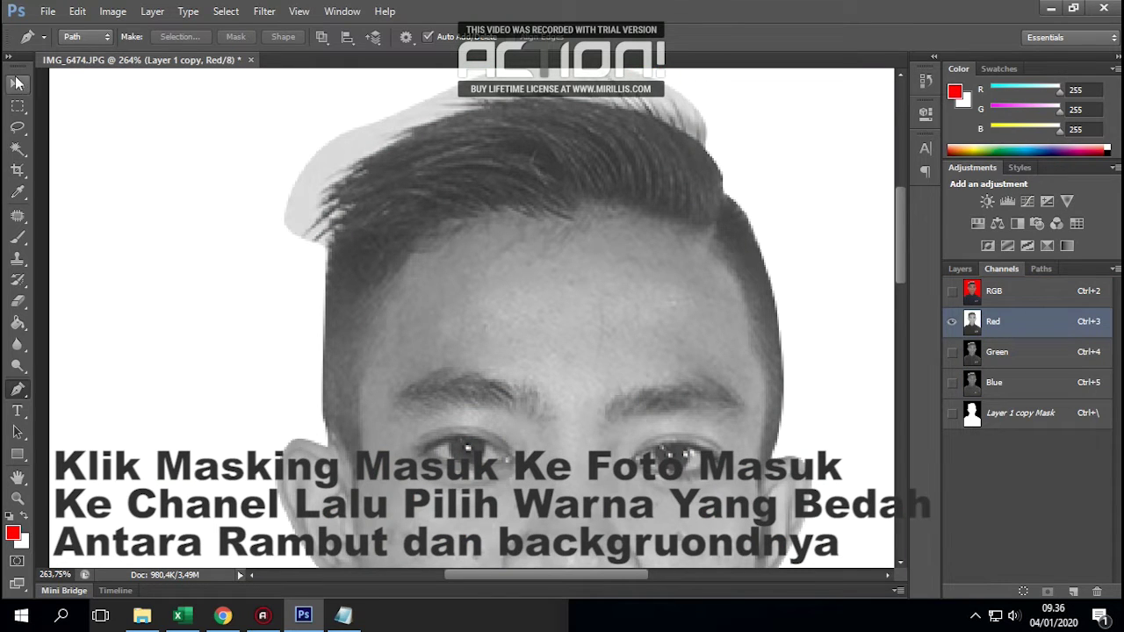
click(18, 84)
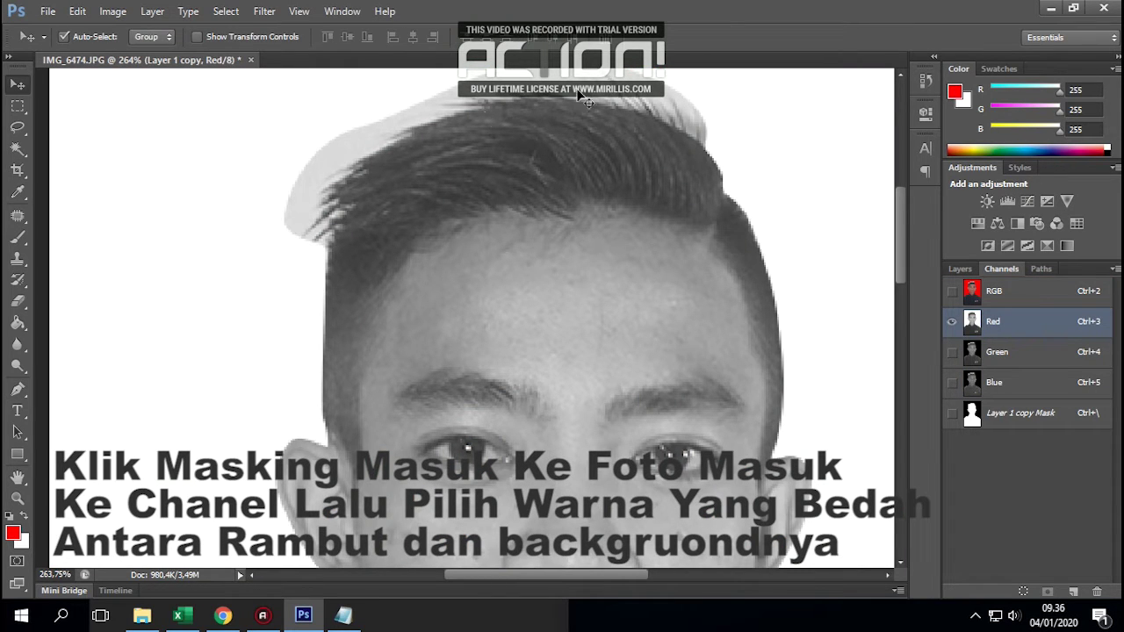
Load the Blue channel as a selection, then target Layer 1 copy's mask
click(995, 353)
click(995, 387)
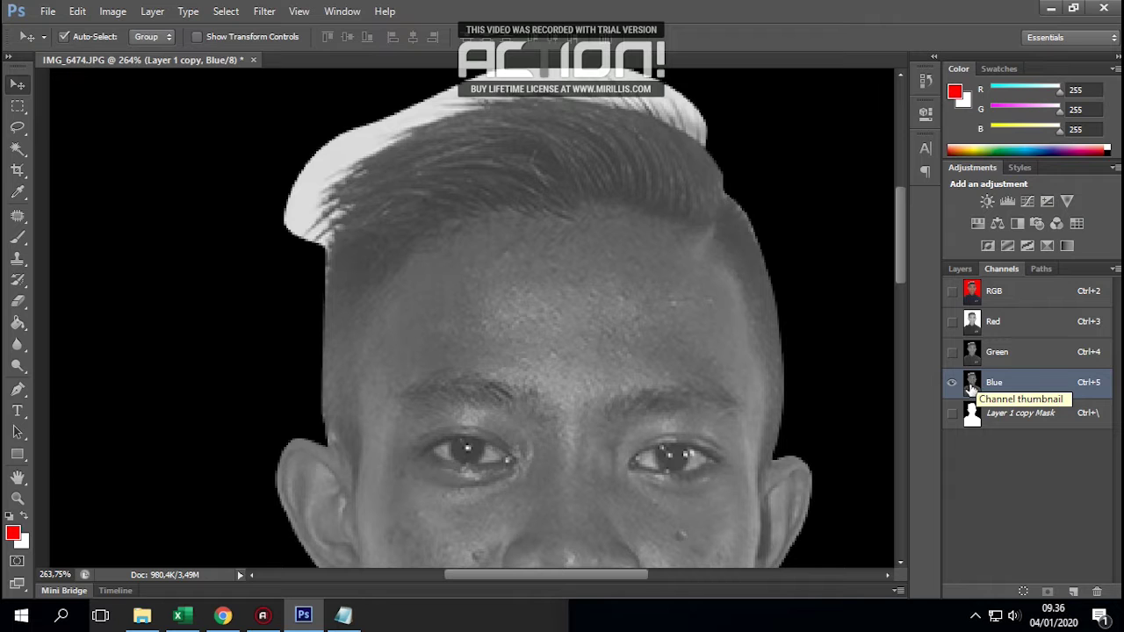
ctrl+click(971, 383)
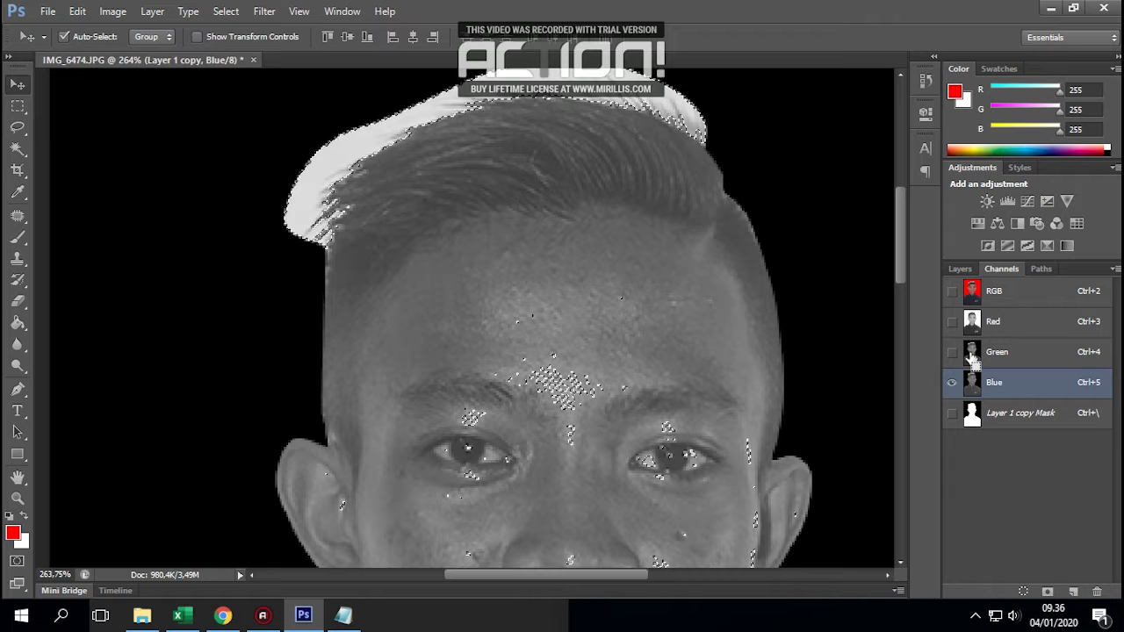
ctrl+click(972, 323)
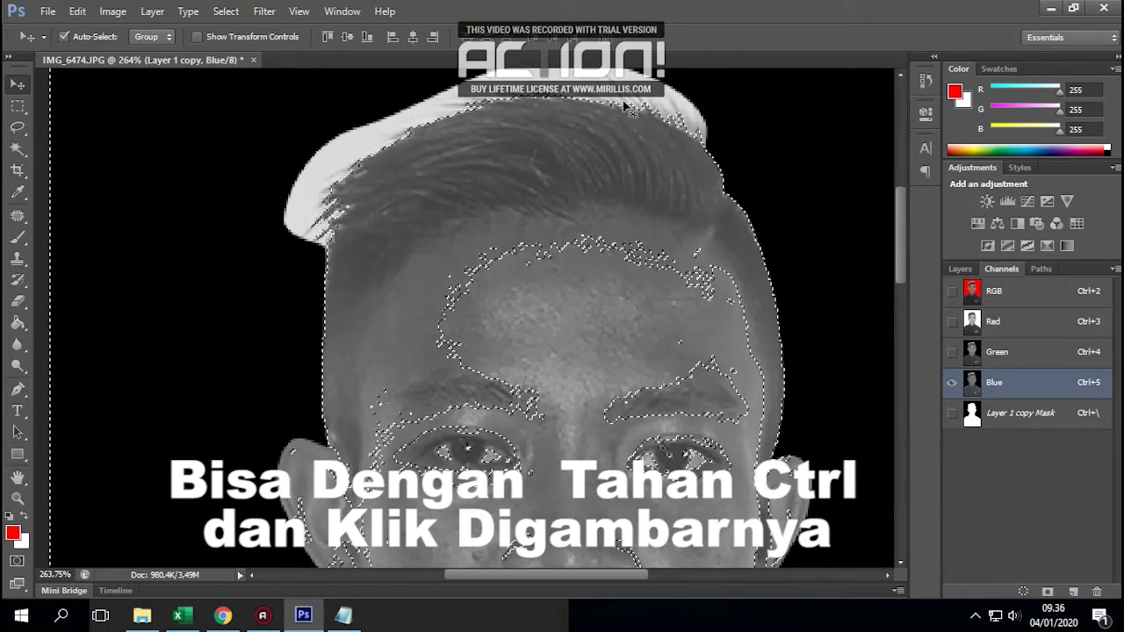
click(957, 268)
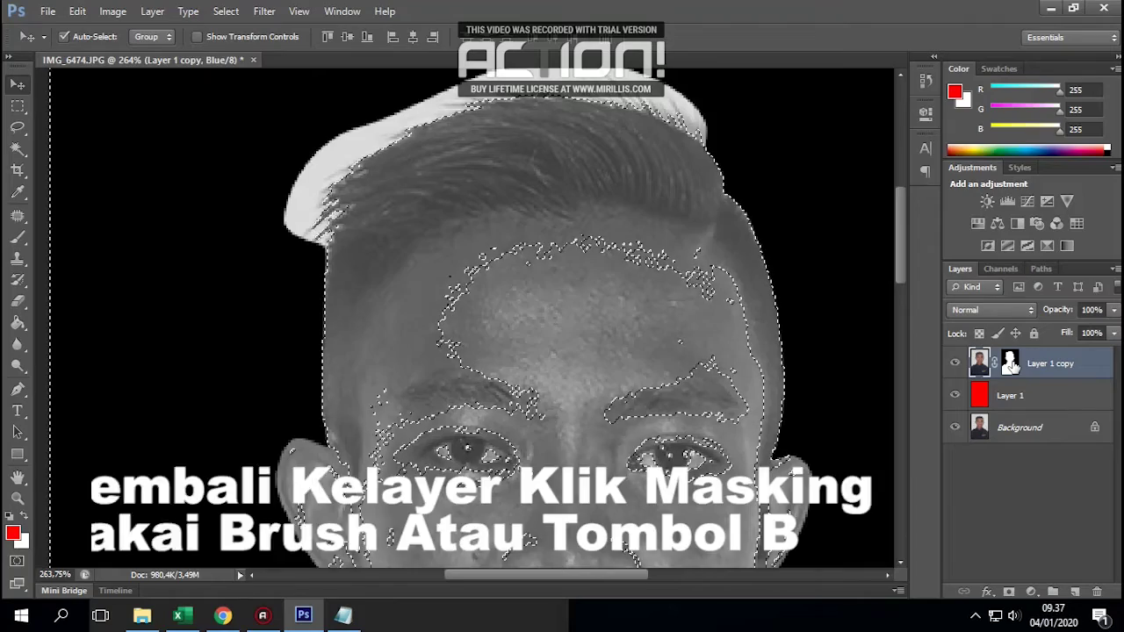
click(1010, 362)
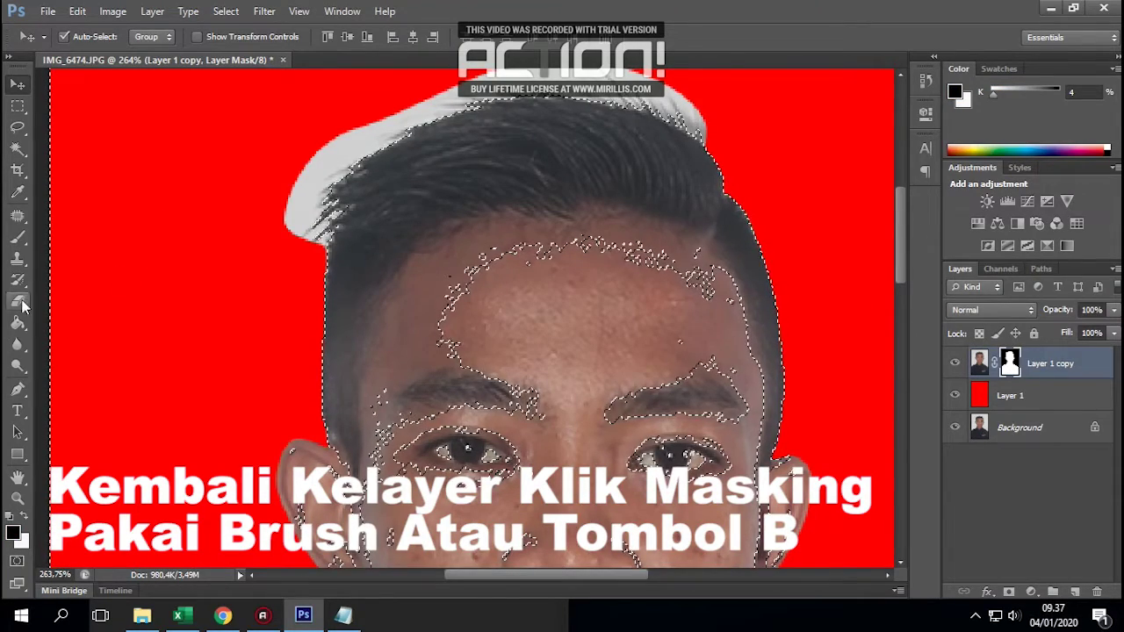
Paint along the hair edge on the mask with an enlarged brush, previewing the red overlay
click(17, 236)
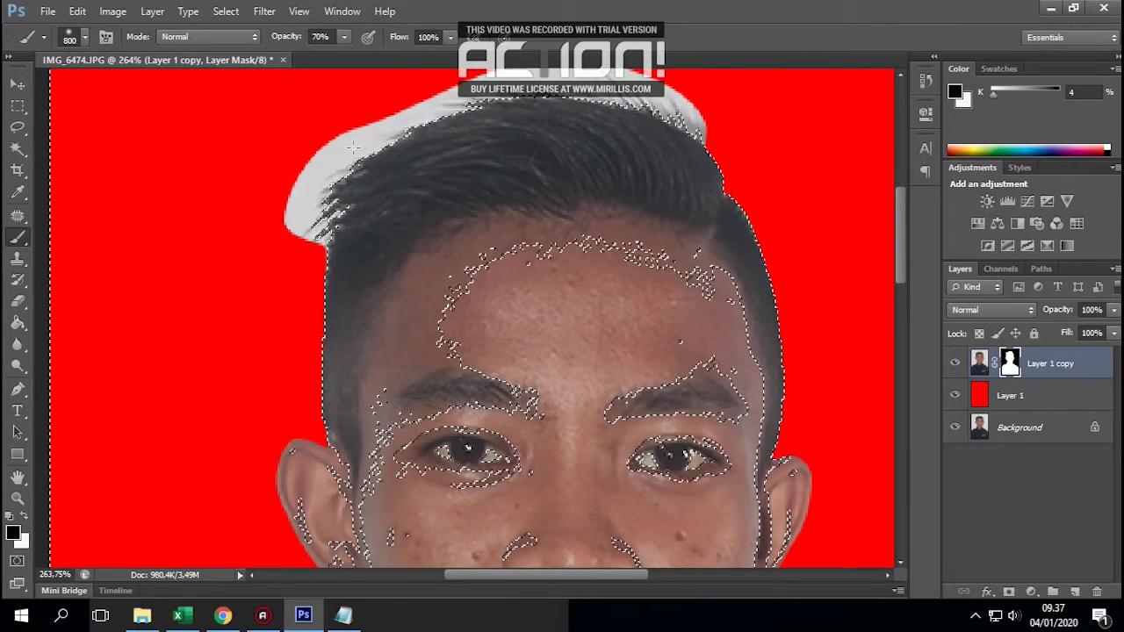
key(bracketright)
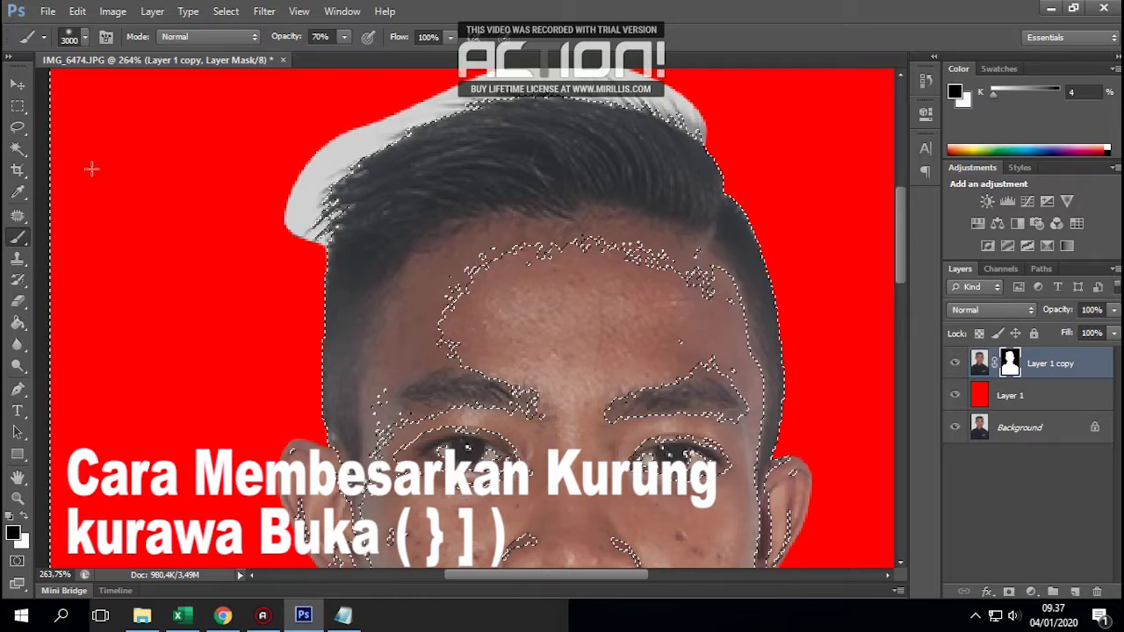
key(bracketright)
click(243, 167)
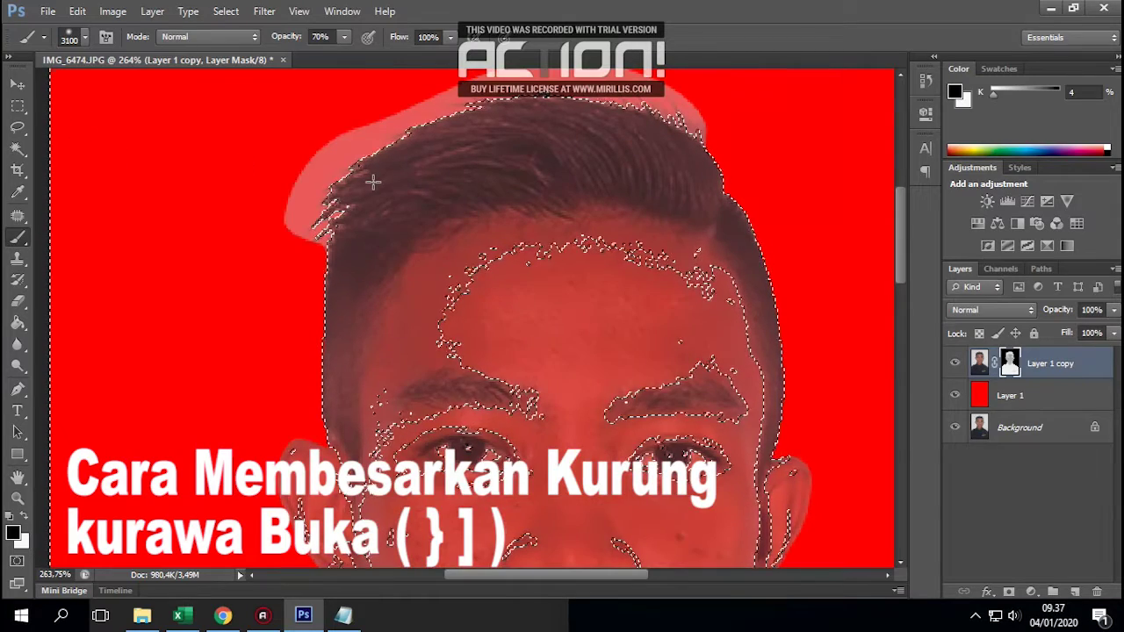
click(372, 181)
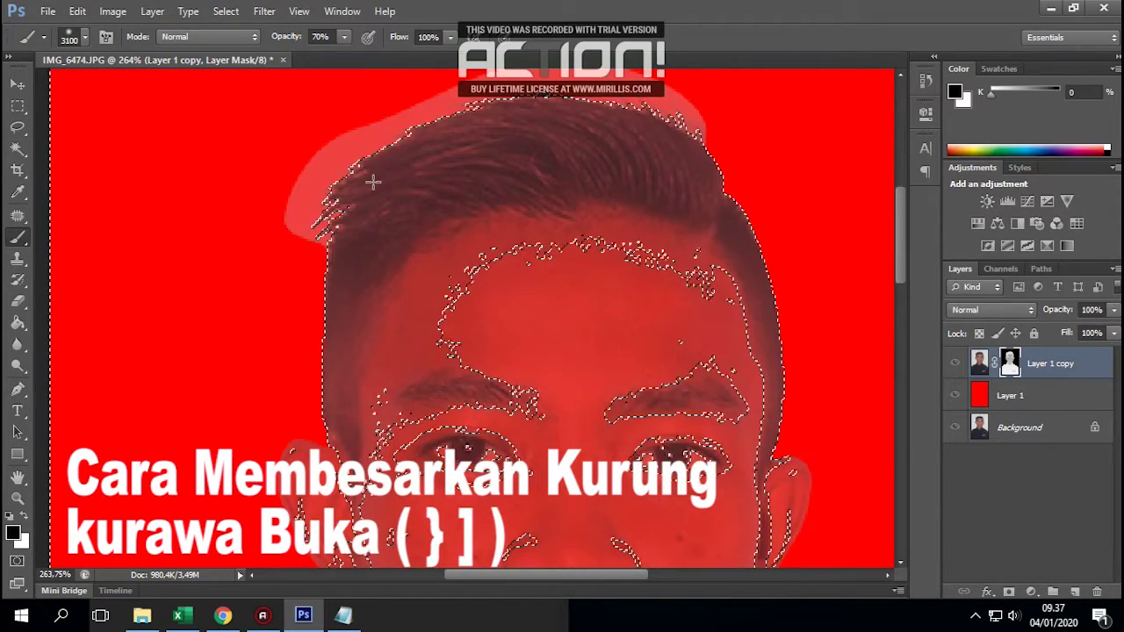
alt+click(390, 182)
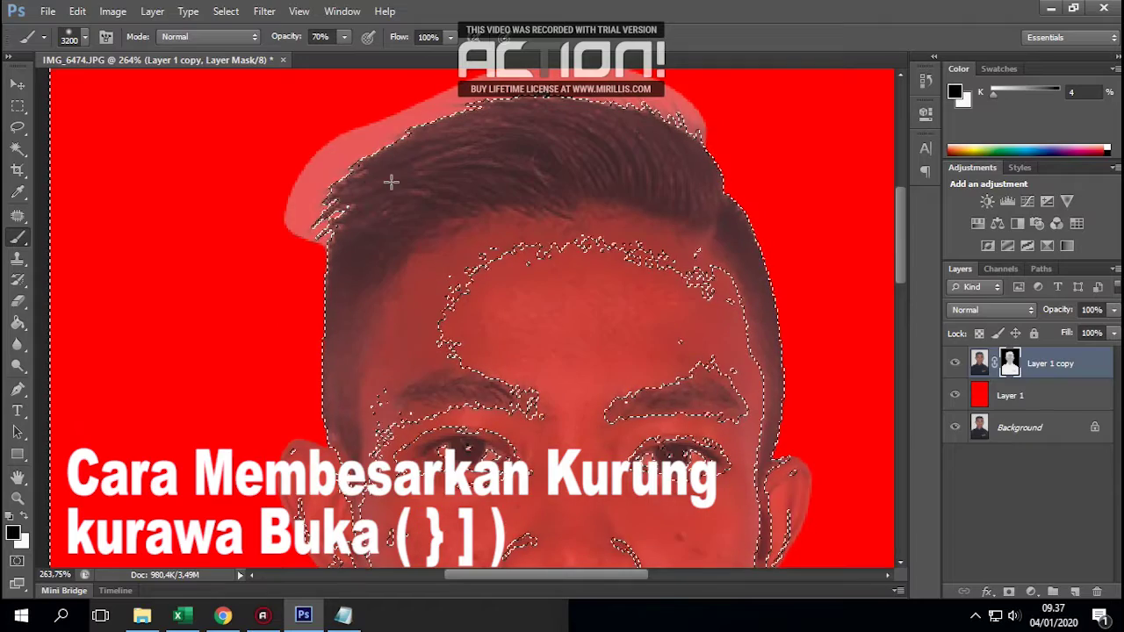
key(backslash)
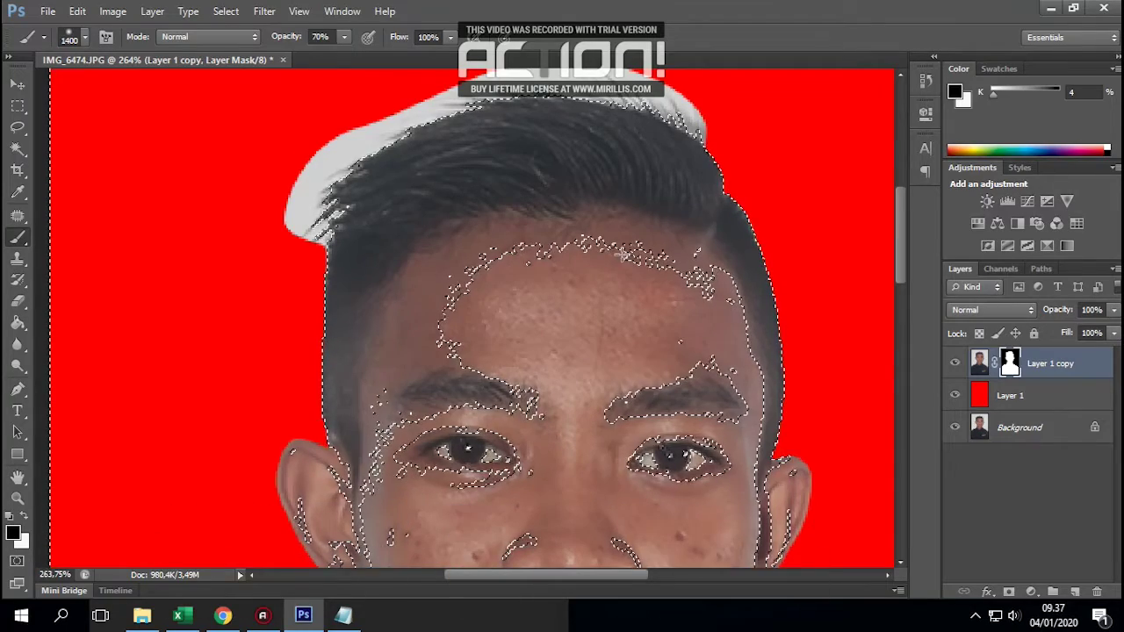
With a smaller brush at 100% opacity, paint black over the white halo left of the hair
key(bracketleft)
key(bracketleft)
key(bracketleft)
key(bracketleft)
key(bracketleft)
key(bracketleft)
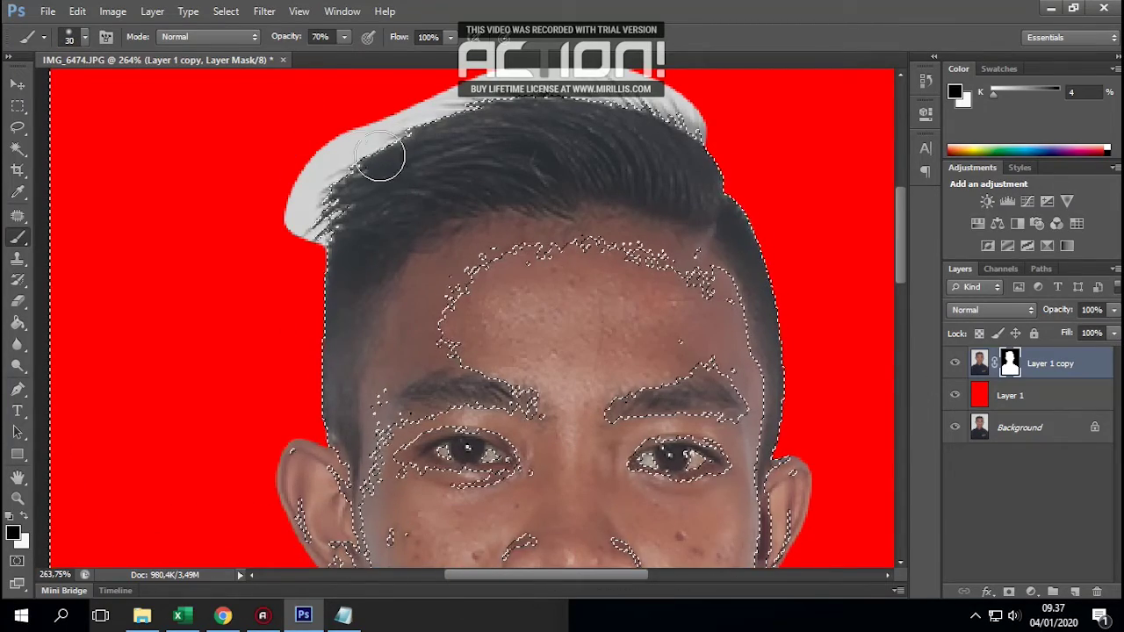
key(bracketleft)
drag(294, 226, 333, 138)
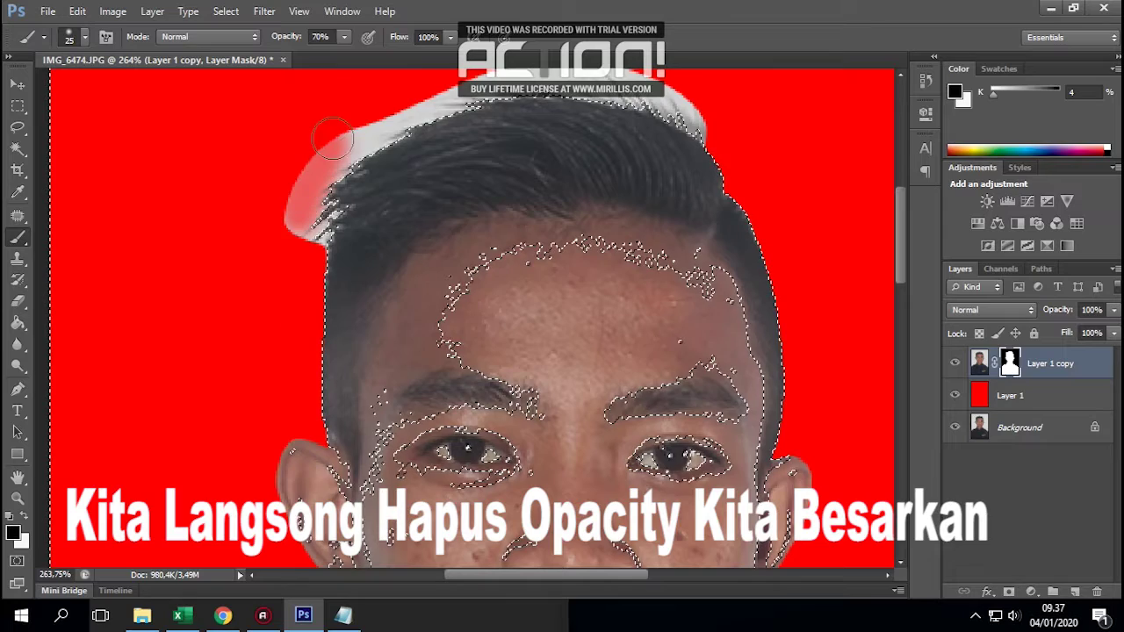
drag(288, 36, 390, 44)
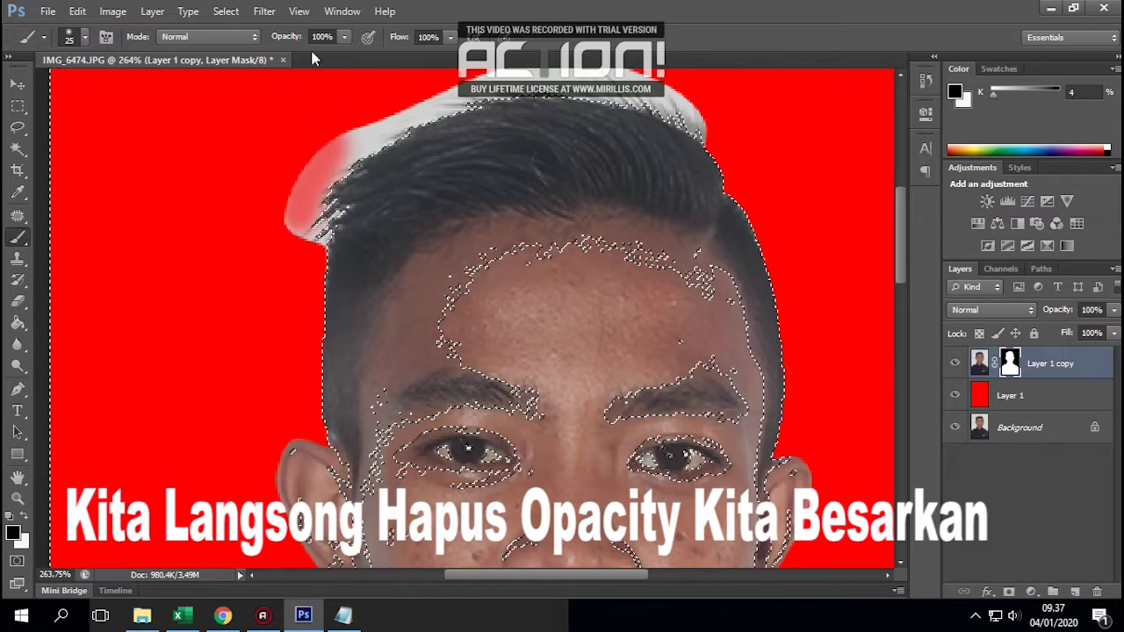
drag(282, 171, 334, 230)
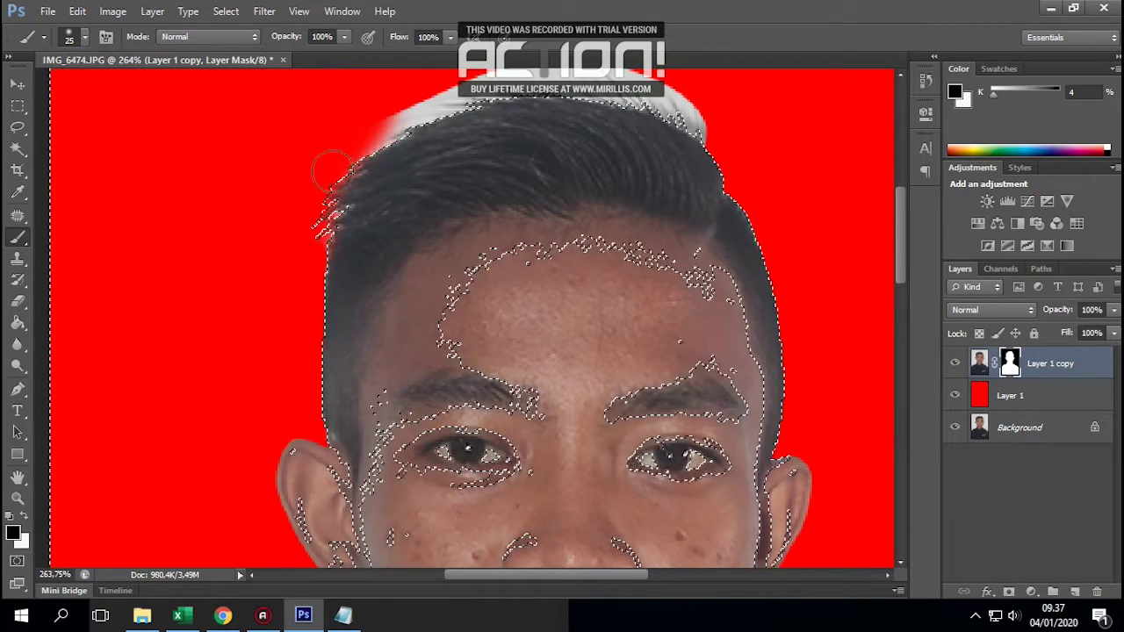
mouse_move(326, 163)
mouse_down()
mouse_move(393, 122)
mouse_move(246, 238)
mouse_move(371, 213)
mouse_up()
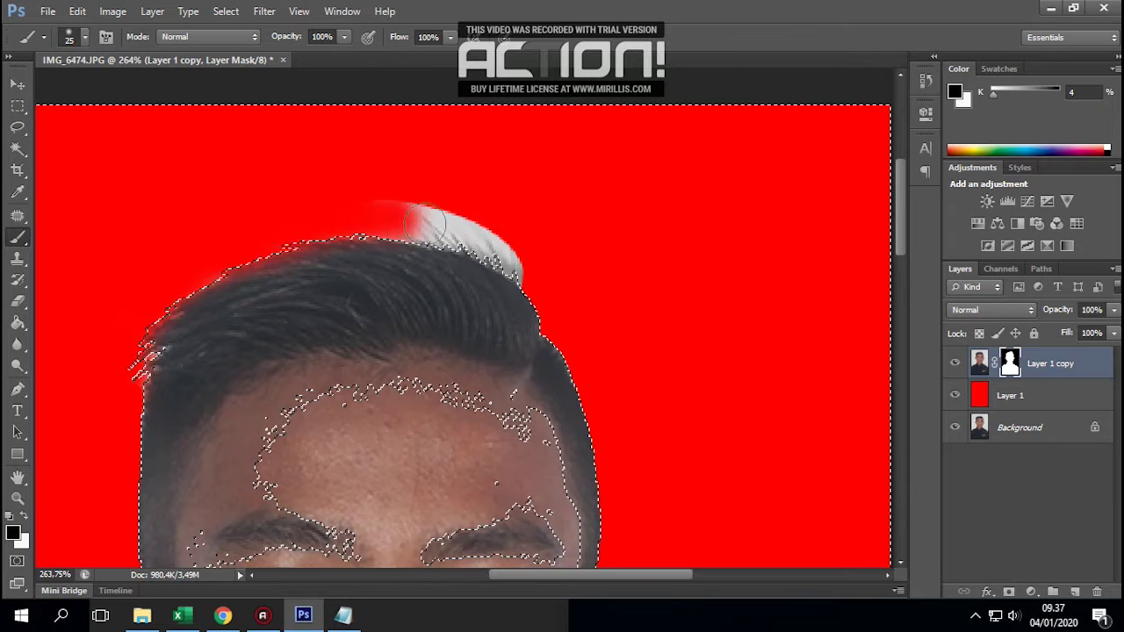
Hide the remaining white hair highlight, restoring part of the area above the hair with white
mouse_move(377, 201)
mouse_down()
mouse_move(475, 225)
mouse_move(402, 213)
mouse_up()
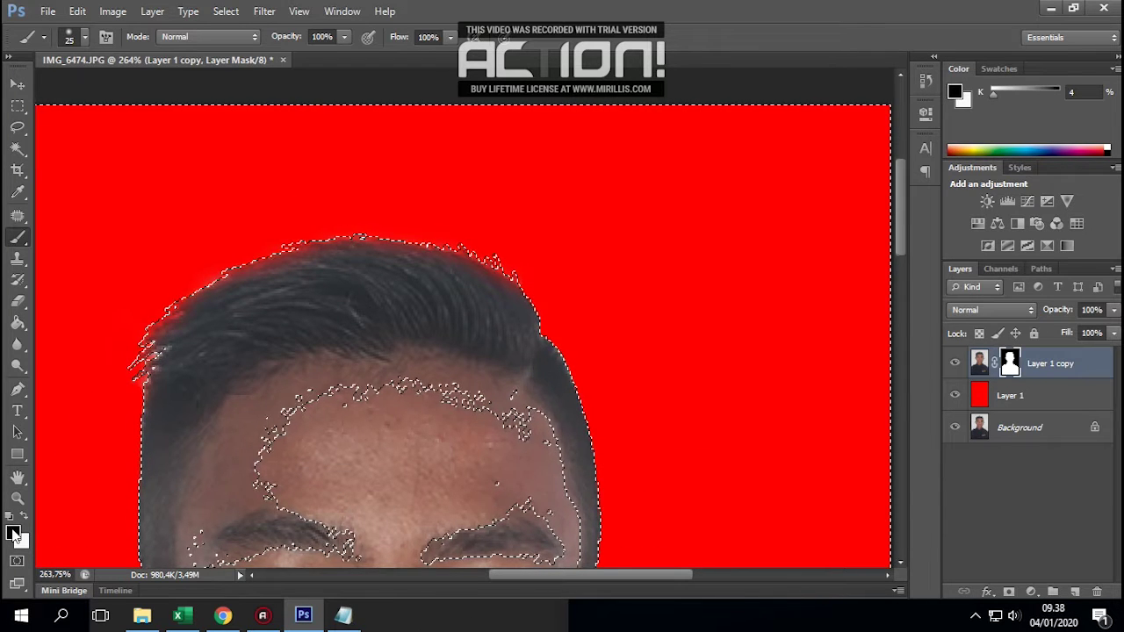
key(x)
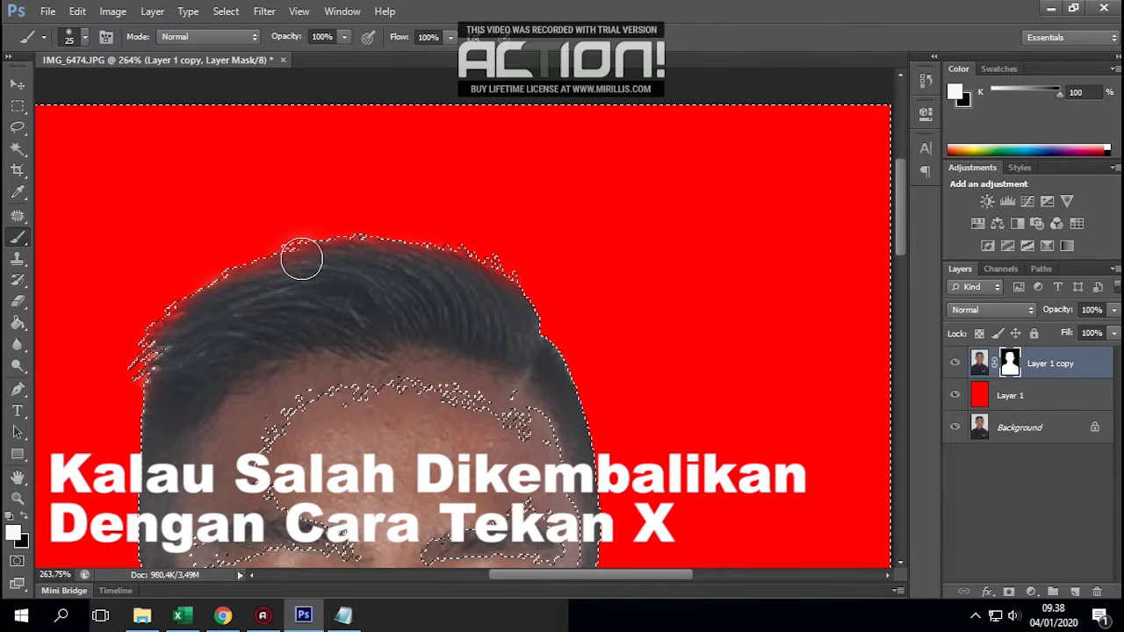
drag(301, 258, 421, 204)
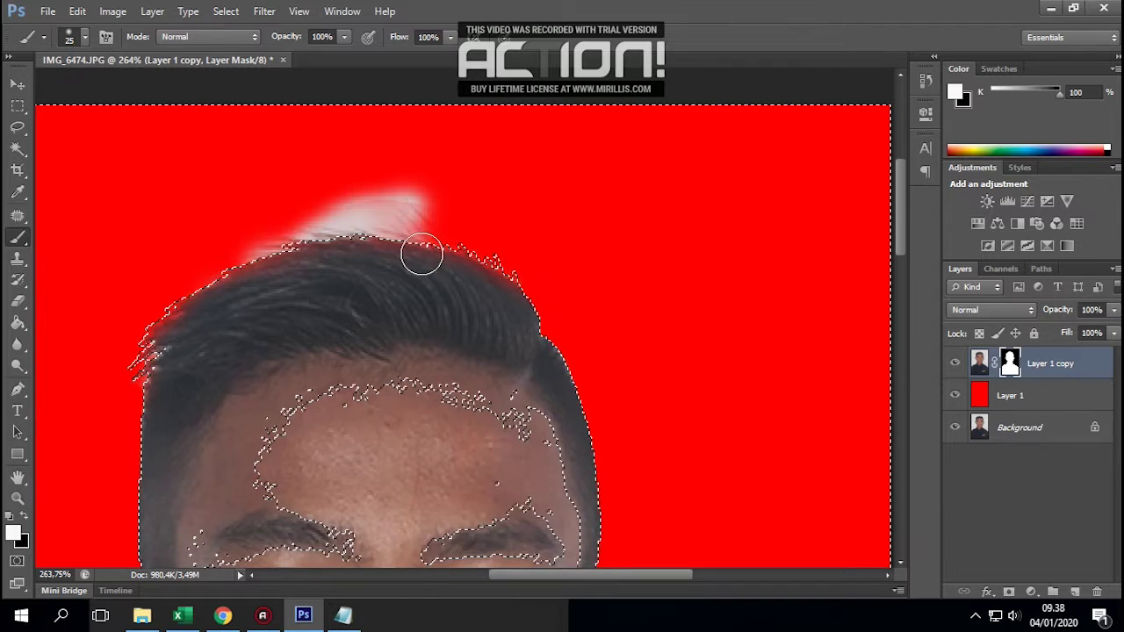
key(x)
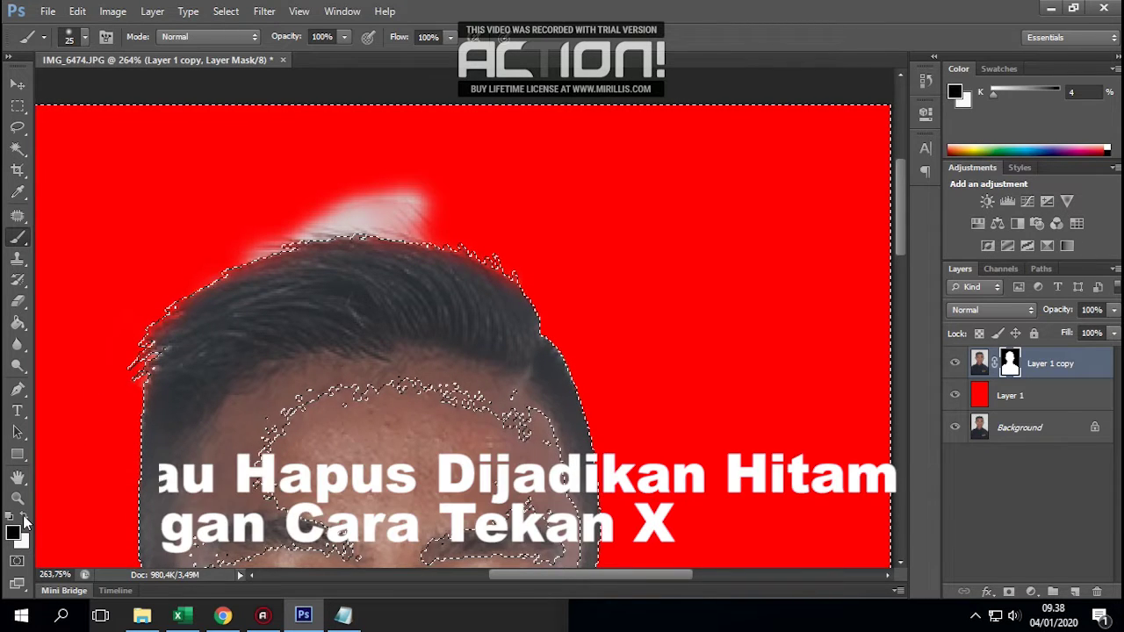
key(x)
key(x)
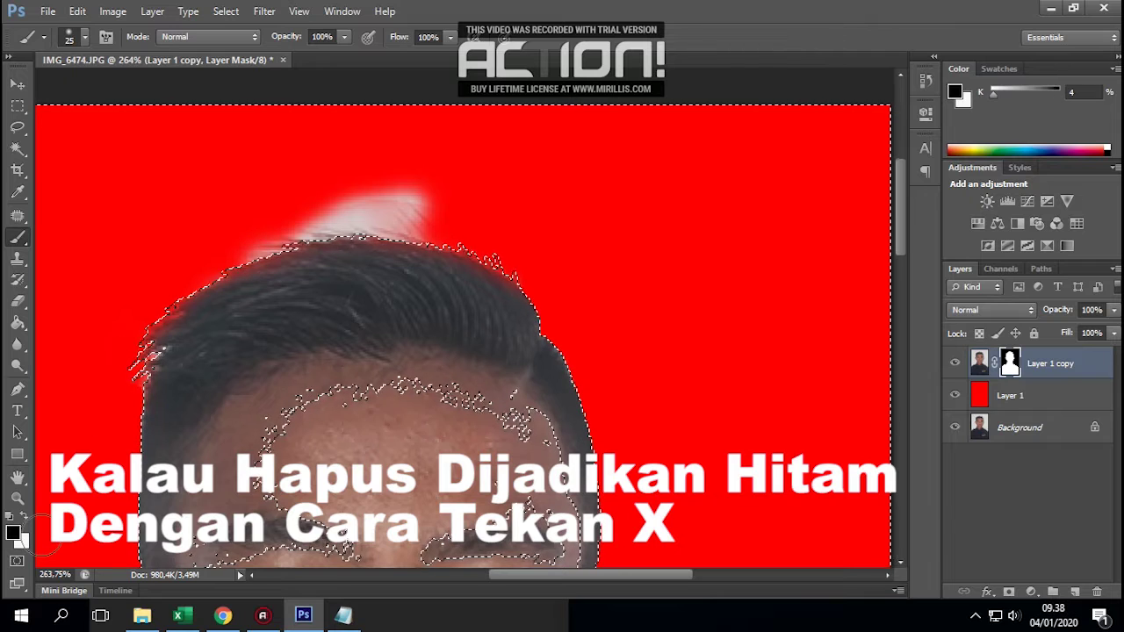
key(x)
key(x)
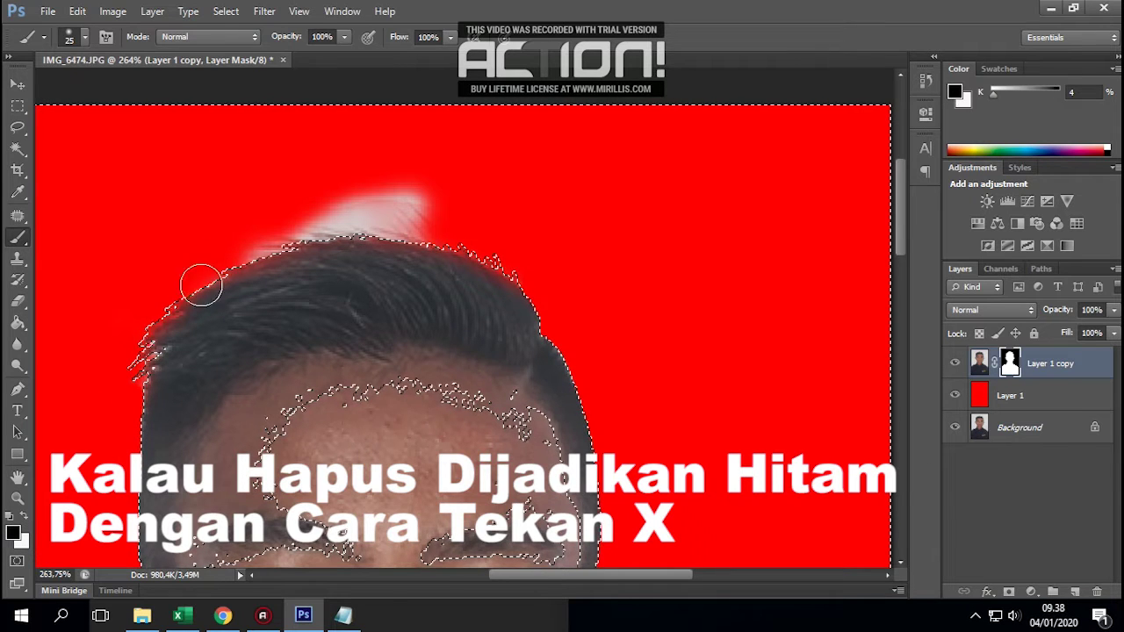
Hide the white tuft above the head and touch up the top and left hair edges
mouse_move(201, 276)
mouse_down()
mouse_move(439, 193)
mouse_move(289, 251)
mouse_move(471, 224)
mouse_up()
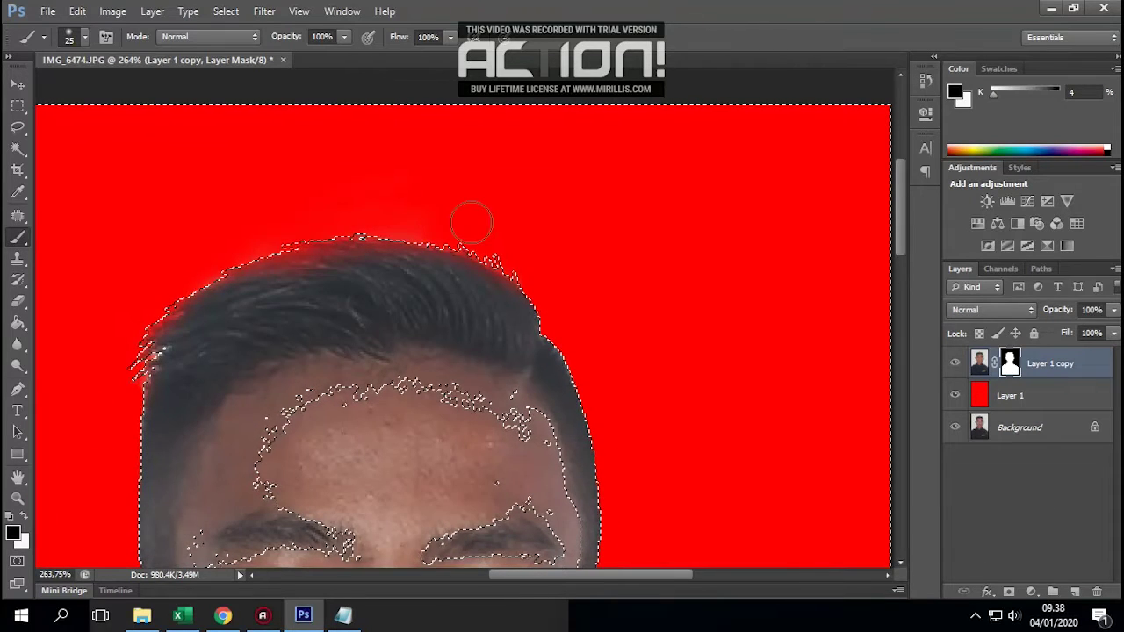
key(x)
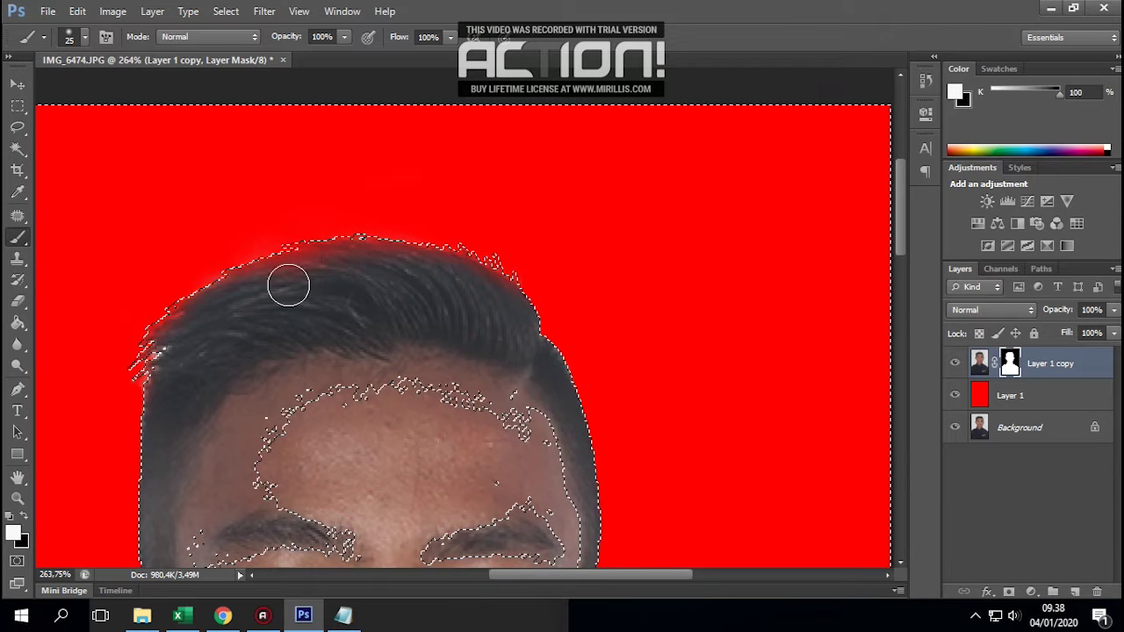
key(x)
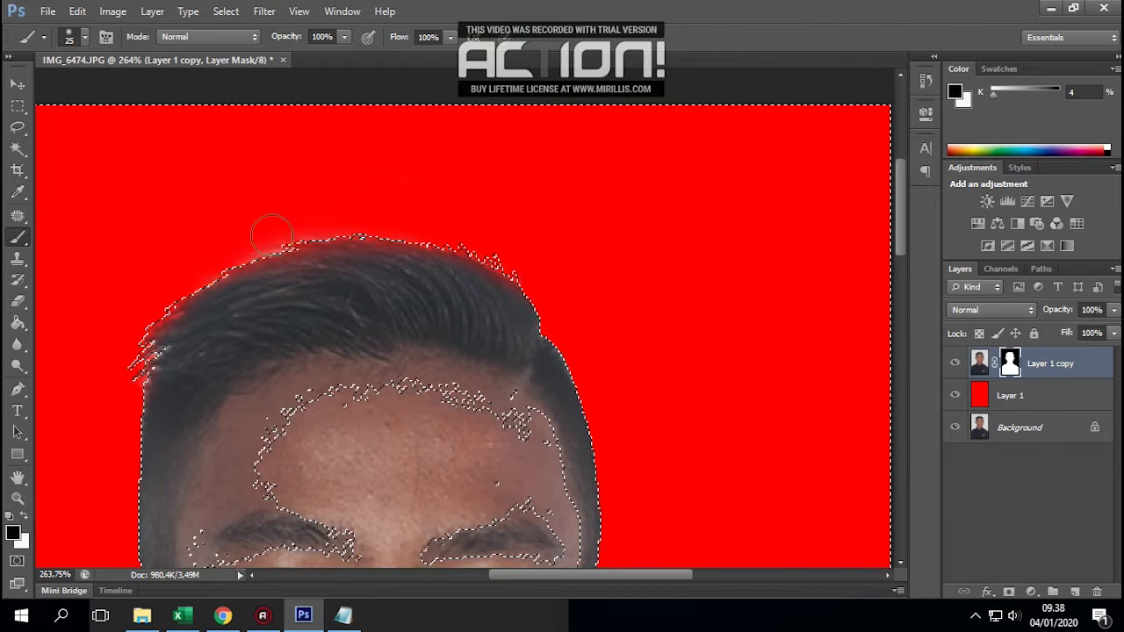
key(x)
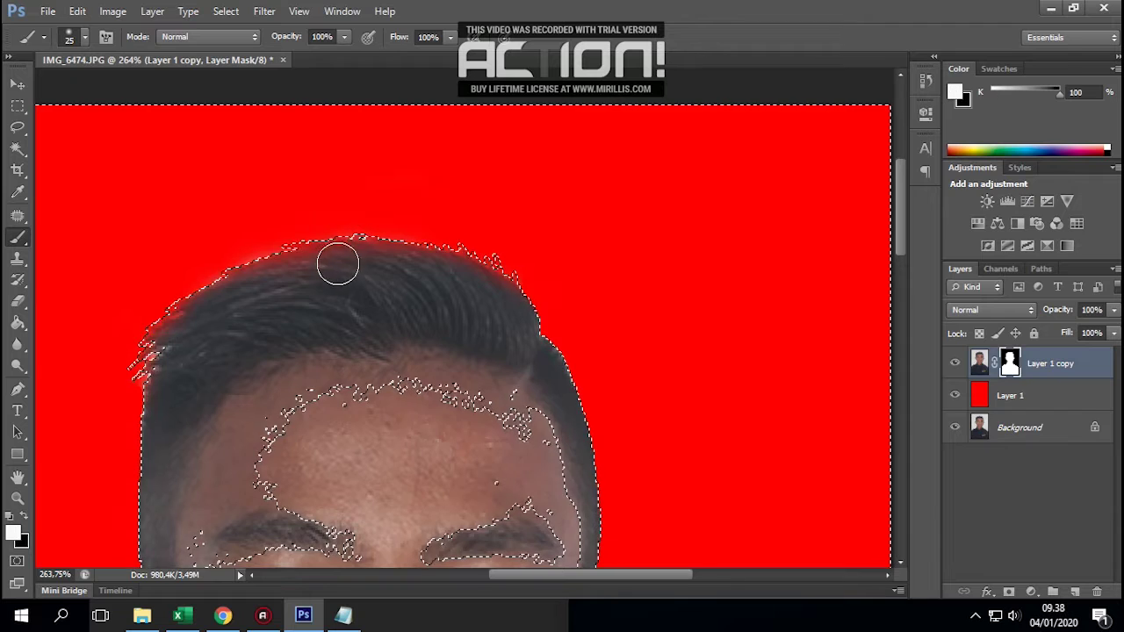
mouse_move(287, 278)
mouse_down()
mouse_move(304, 263)
mouse_move(343, 269)
mouse_up()
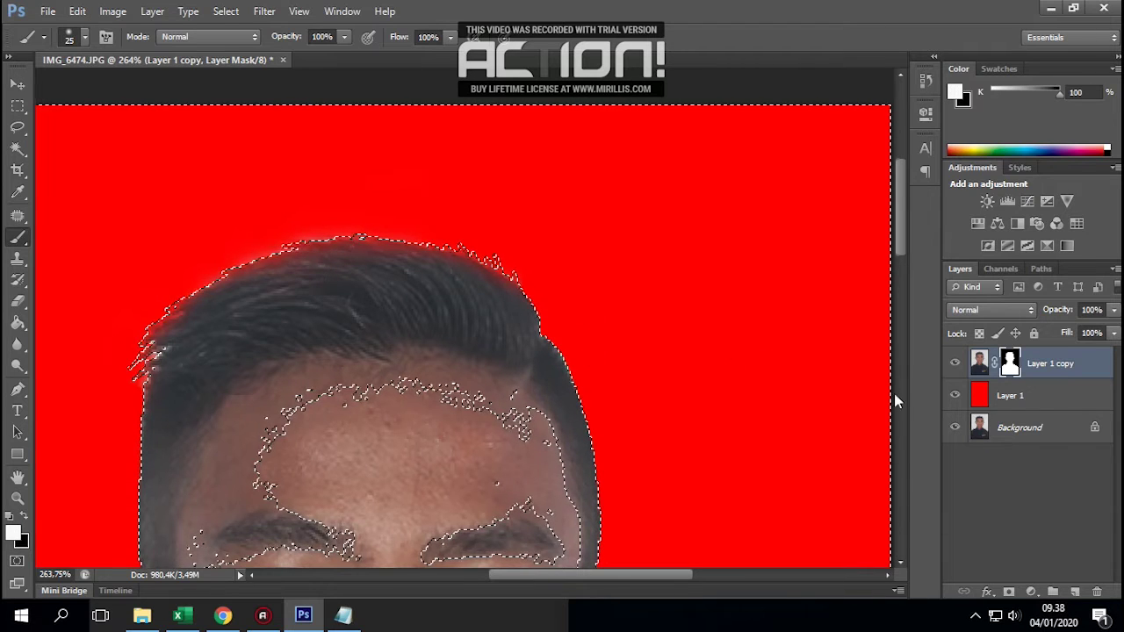
key(x)
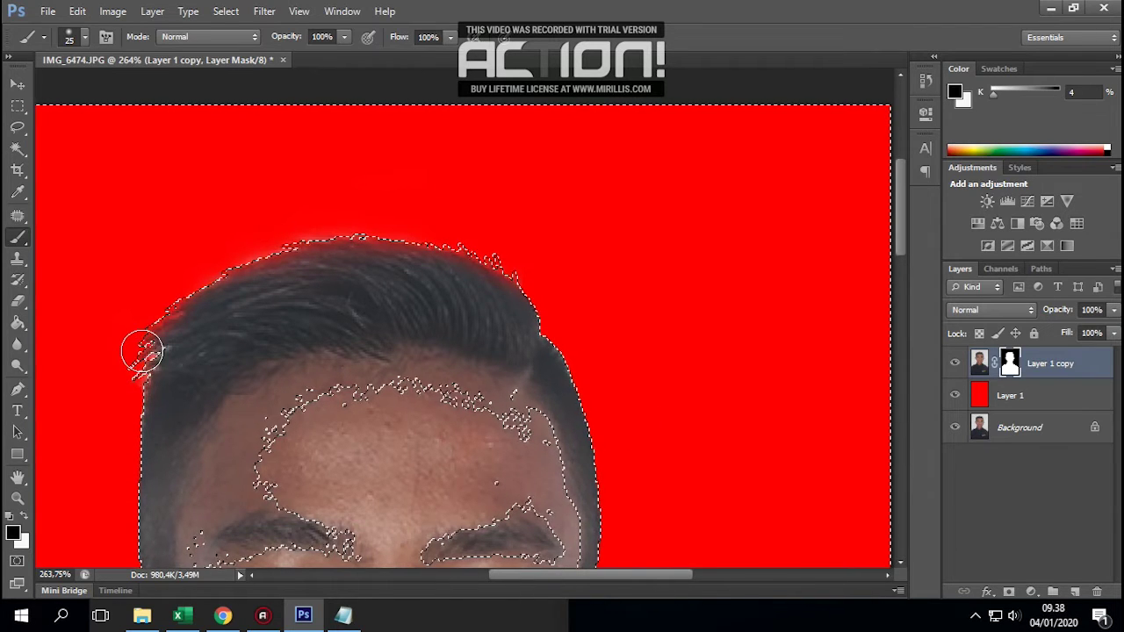
drag(153, 355, 196, 289)
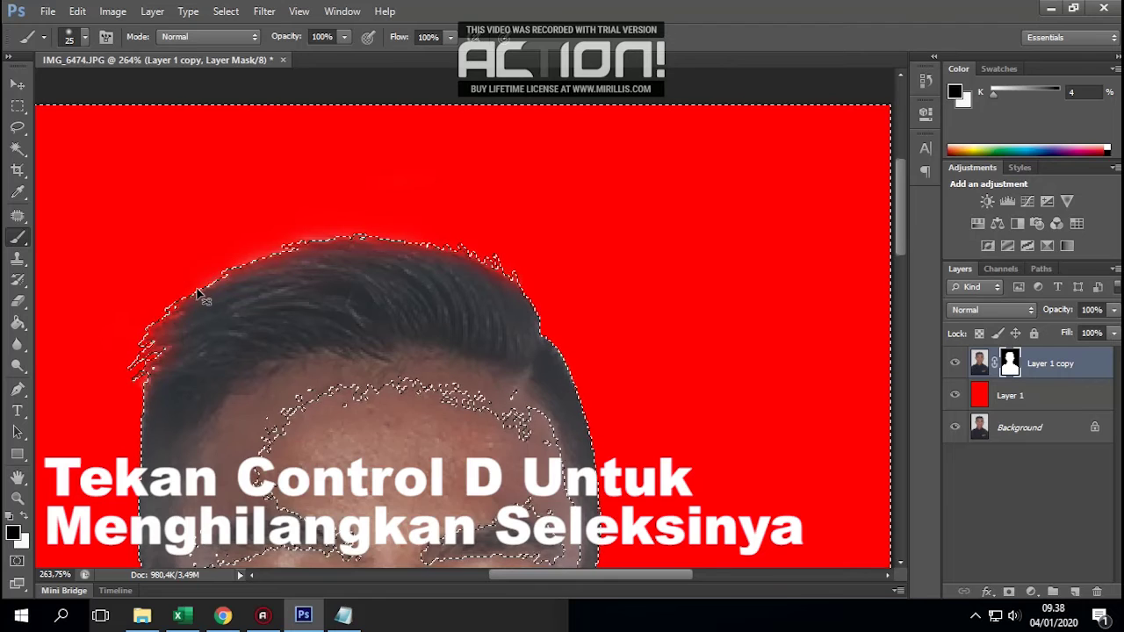
Deselect the figure and zoom out and back in to inspect the hair edges
key(ctrl+d)
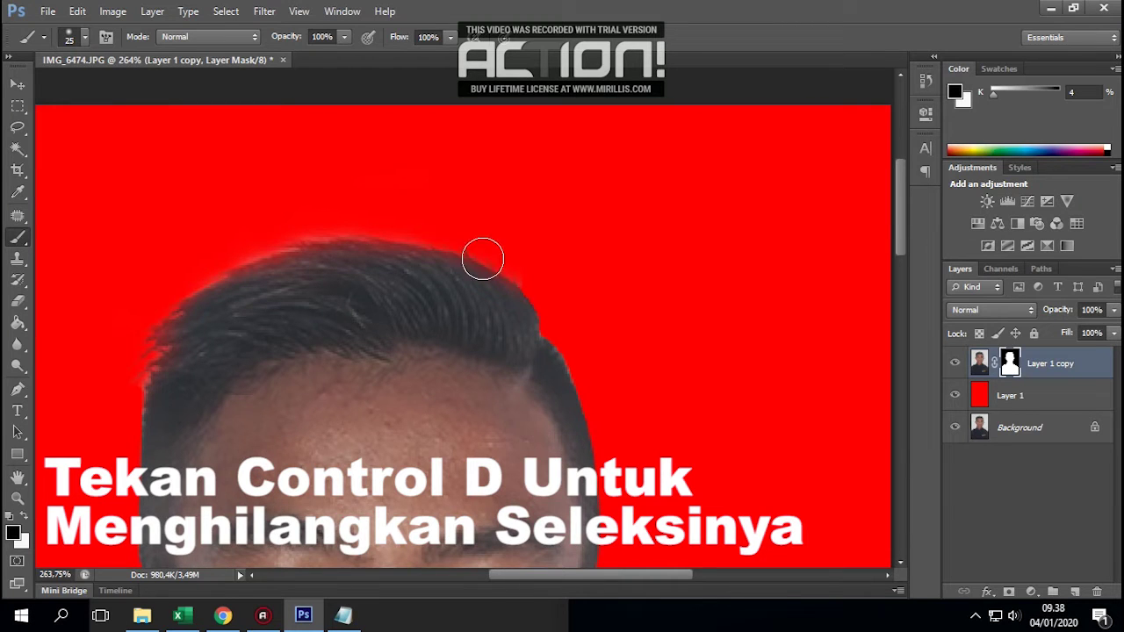
scroll(499, 322, down, 2)
alt+scroll(468, 358, down, 2)
alt+scroll(460, 360, down, 2)
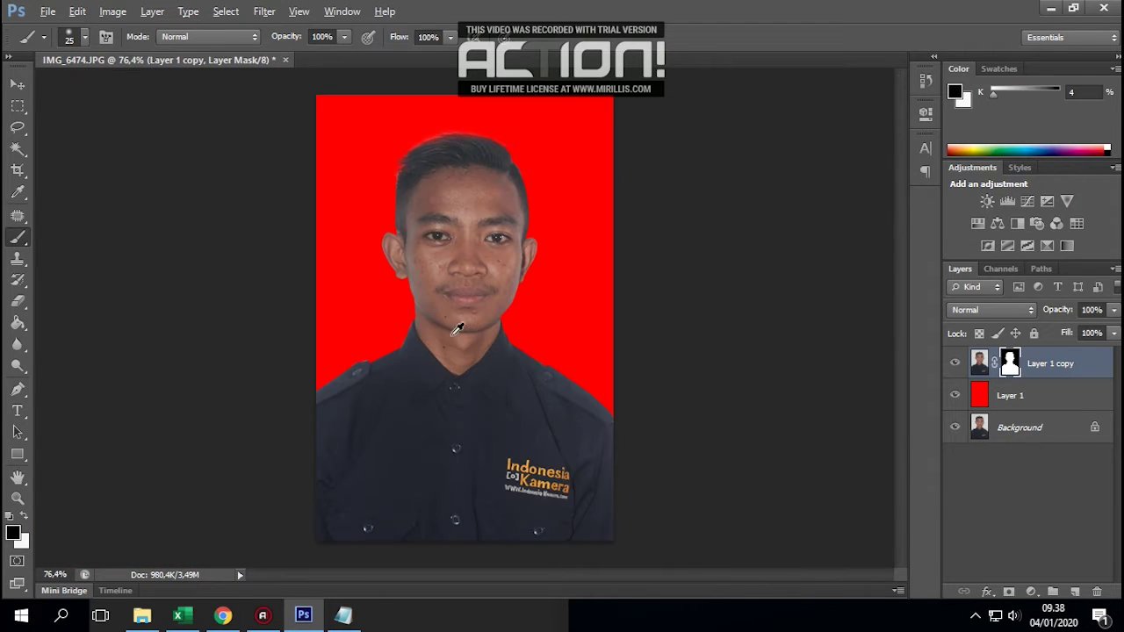
scroll(458, 180, up, 2)
scroll(455, 175, up, 2)
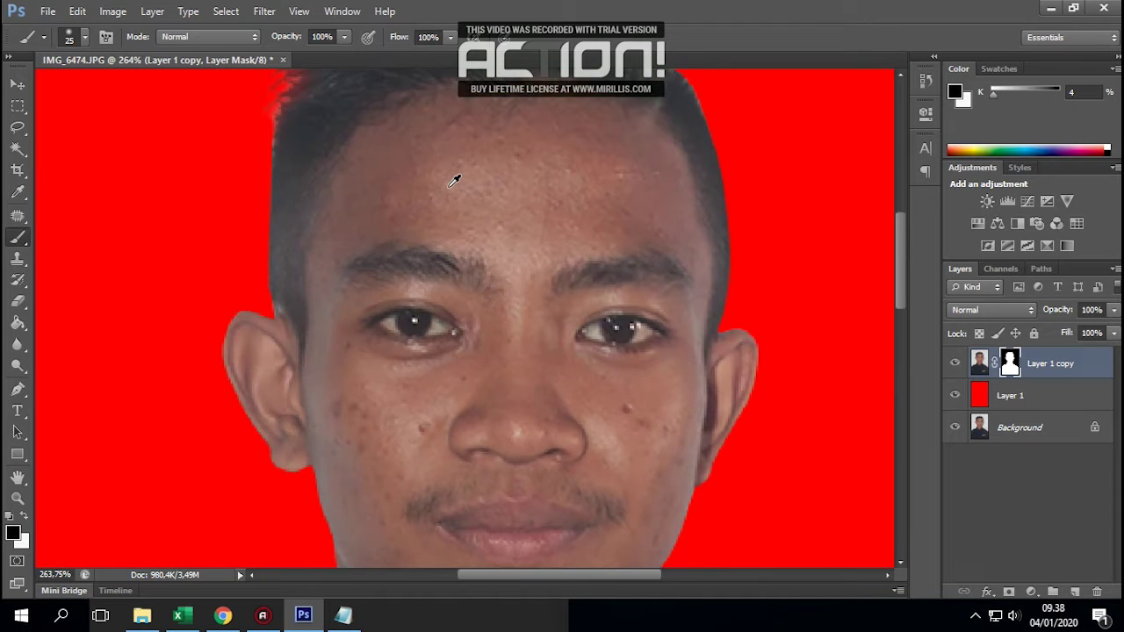
scroll(439, 220, up, 1)
scroll(421, 211, up, 2)
alt+scroll(418, 245, up, 2)
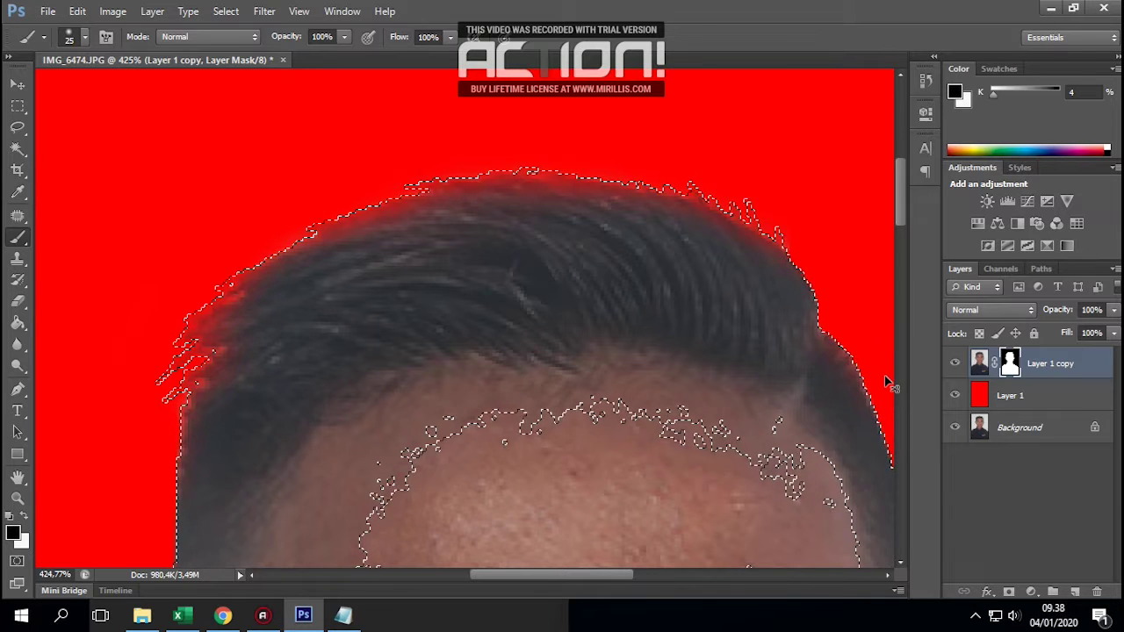
Clear the remaining hairline selection and bring the face back into view
key(ctrl+d)
scroll(502, 238, down, 3)
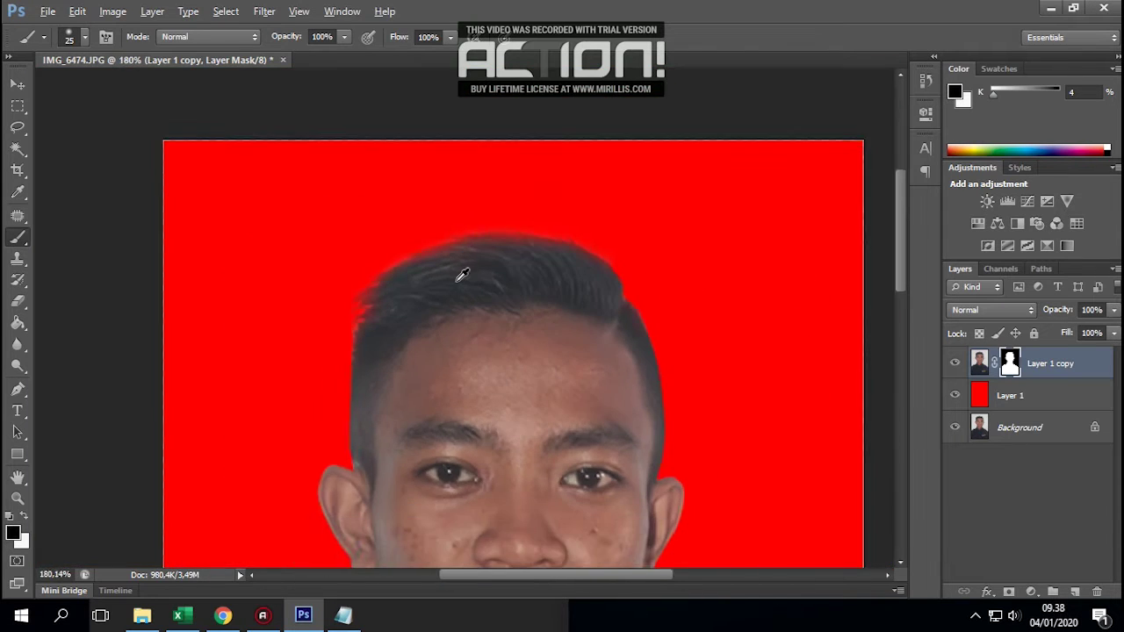
scroll(465, 279, down, 3)
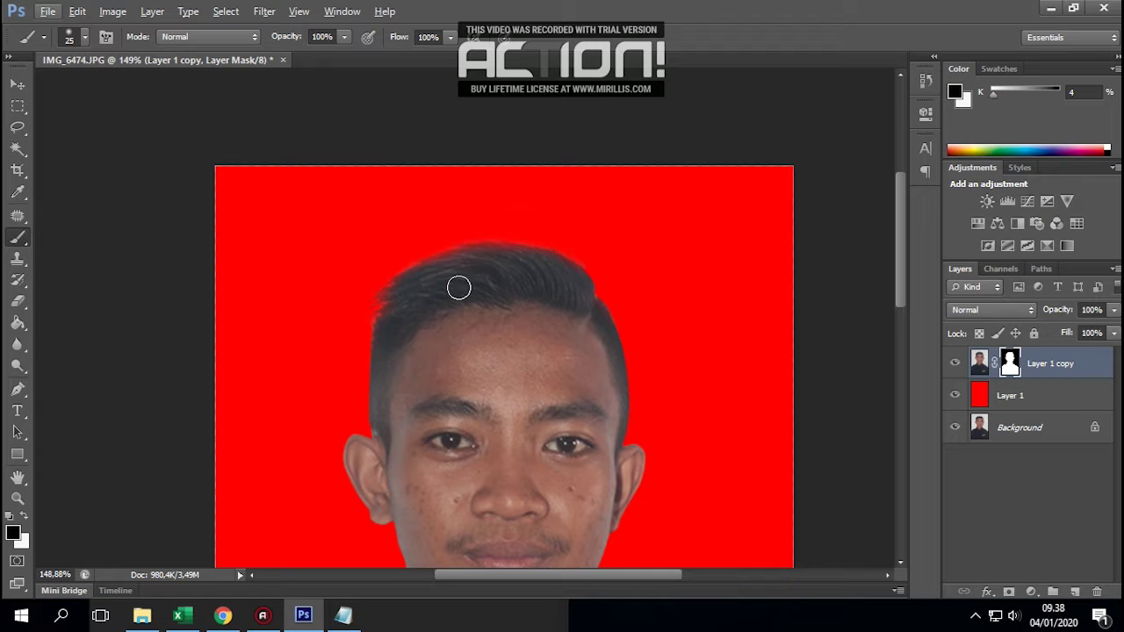
key(alt)
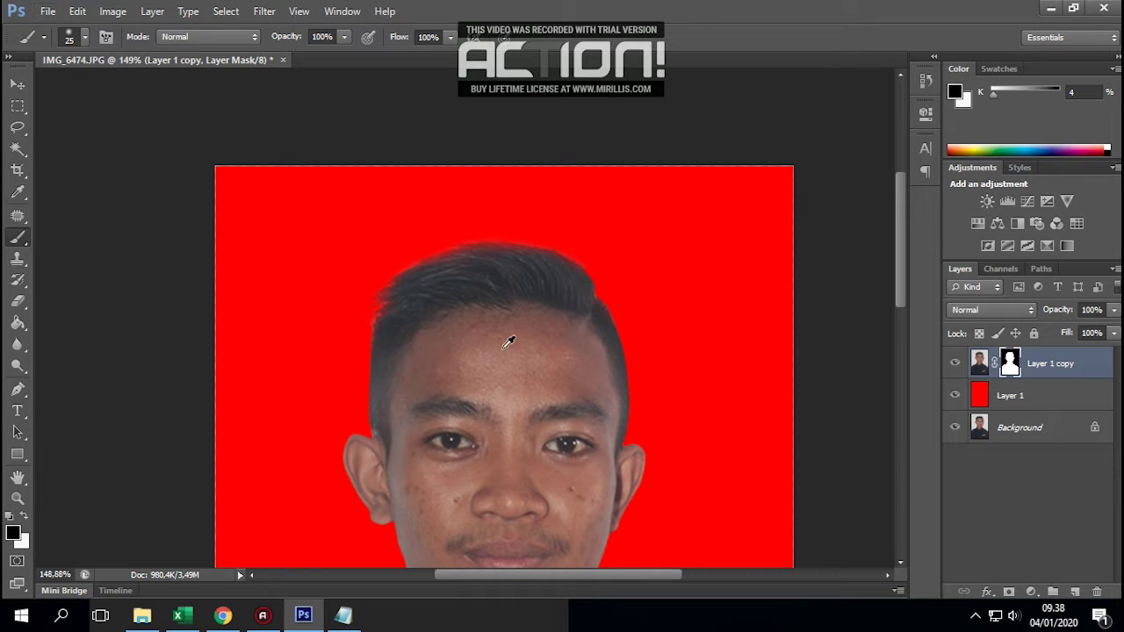
scroll(597, 356, down, 1)
scroll(559, 374, down, 1)
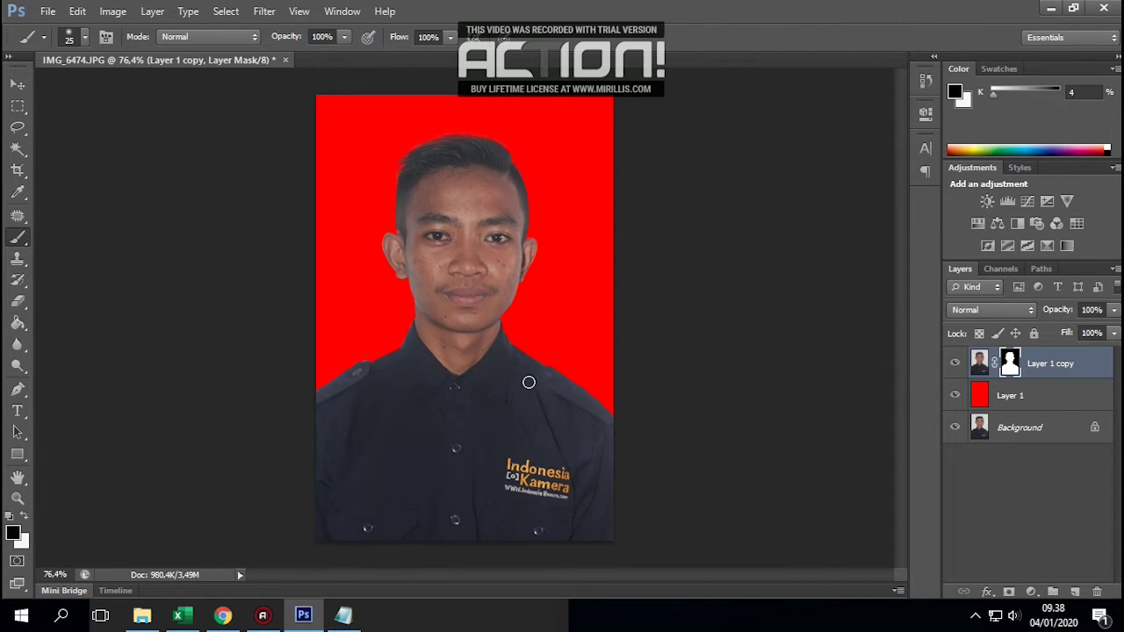
scroll(507, 296, up, 2)
scroll(506, 296, up, 1)
scroll(507, 296, down, 1)
drag(537, 396, 548, 431)
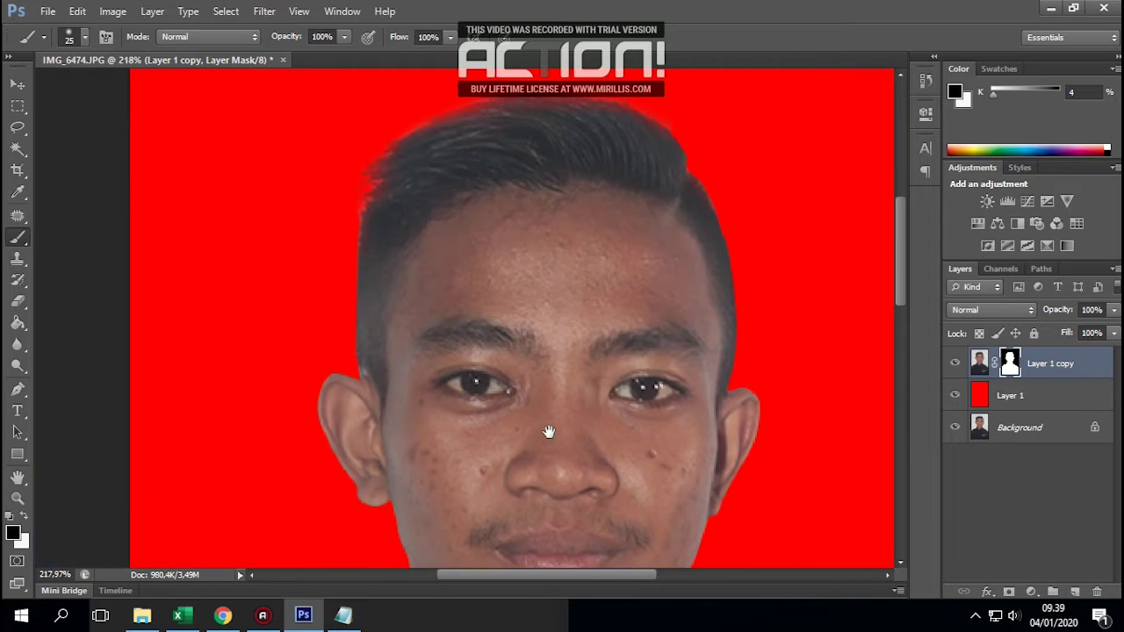
Target Layer 1 copy's image, choose the Patch tool and zoom into the cheeks
click(983, 373)
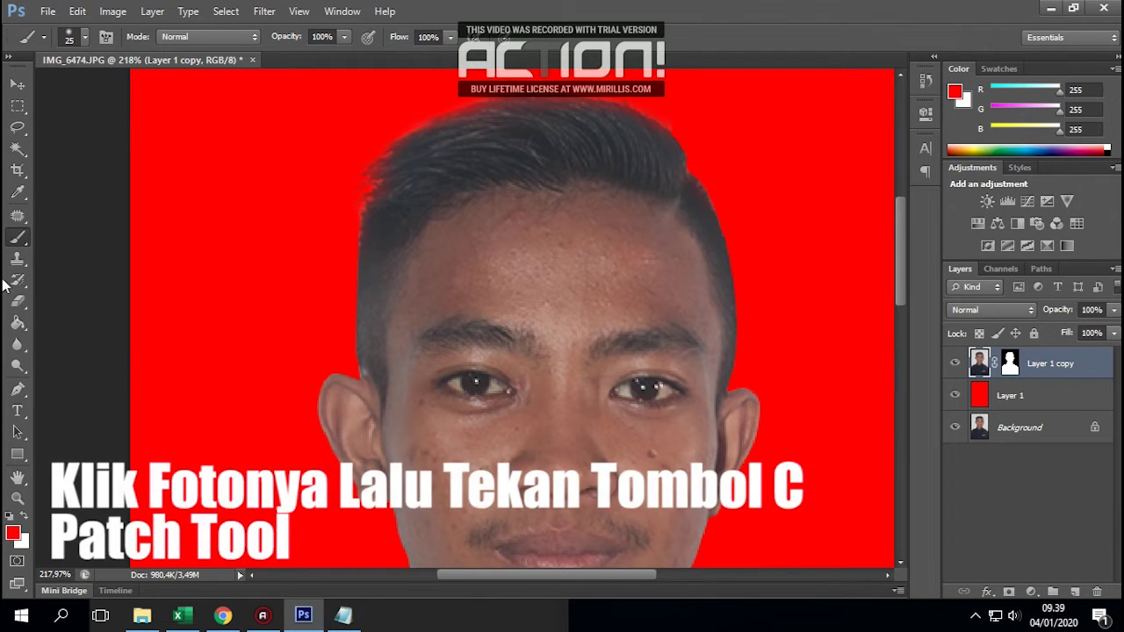
click(18, 218)
right_click(18, 224)
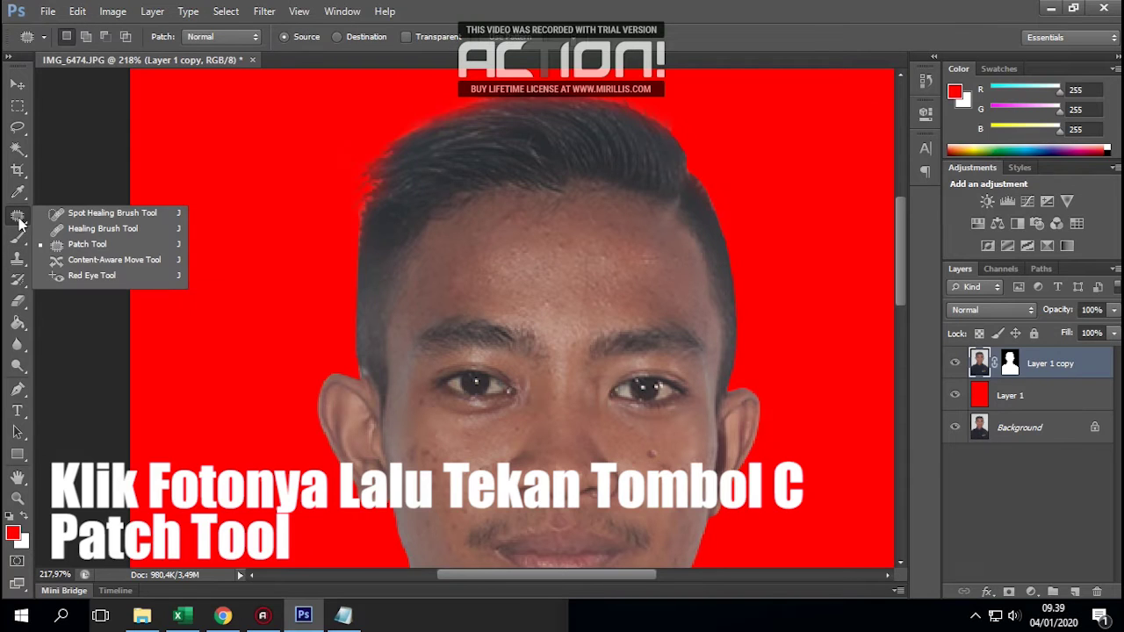
click(64, 244)
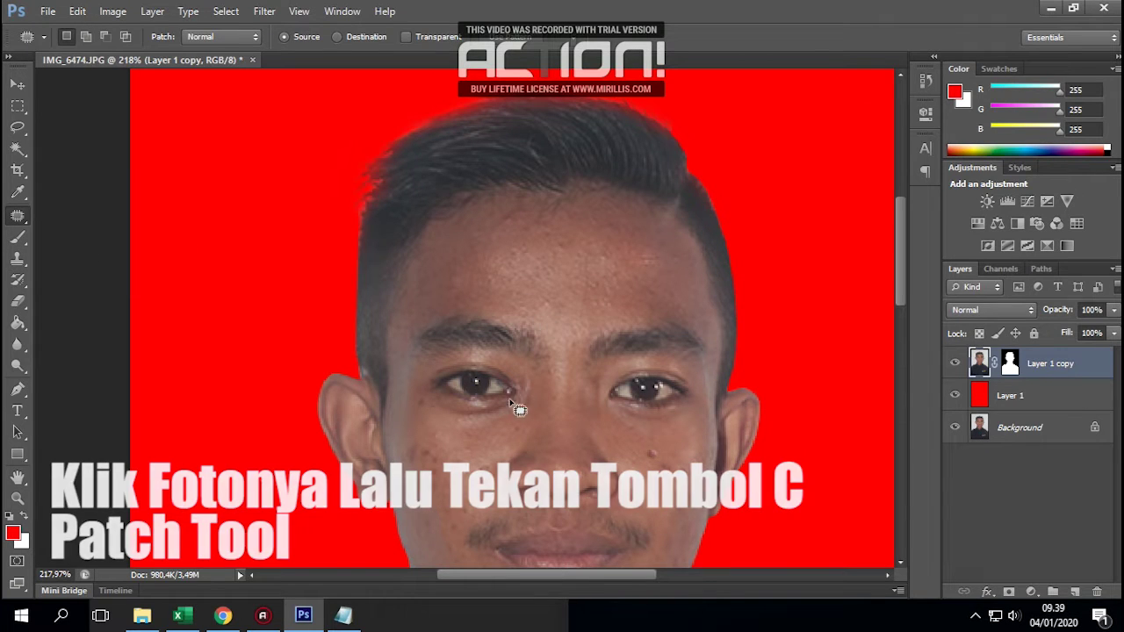
scroll(484, 465, up, 2)
scroll(489, 489, up, 1)
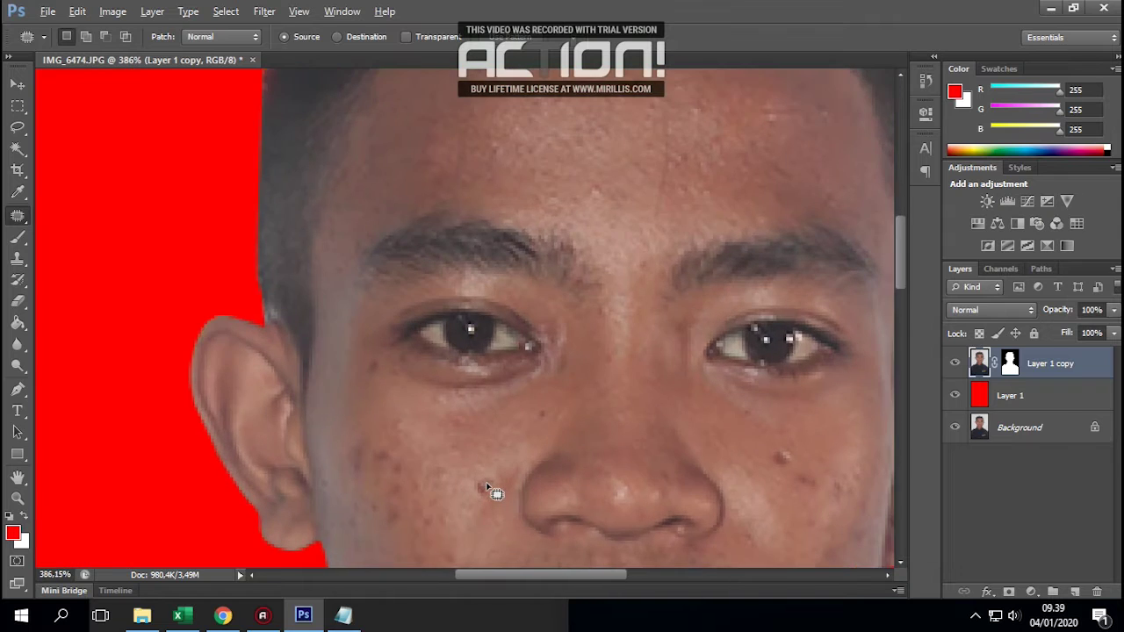
scroll(489, 489, up, 1)
mouse_move(515, 383)
mouse_down()
mouse_move(526, 348)
mouse_move(497, 358)
mouse_move(474, 331)
mouse_move(497, 308)
mouse_up()
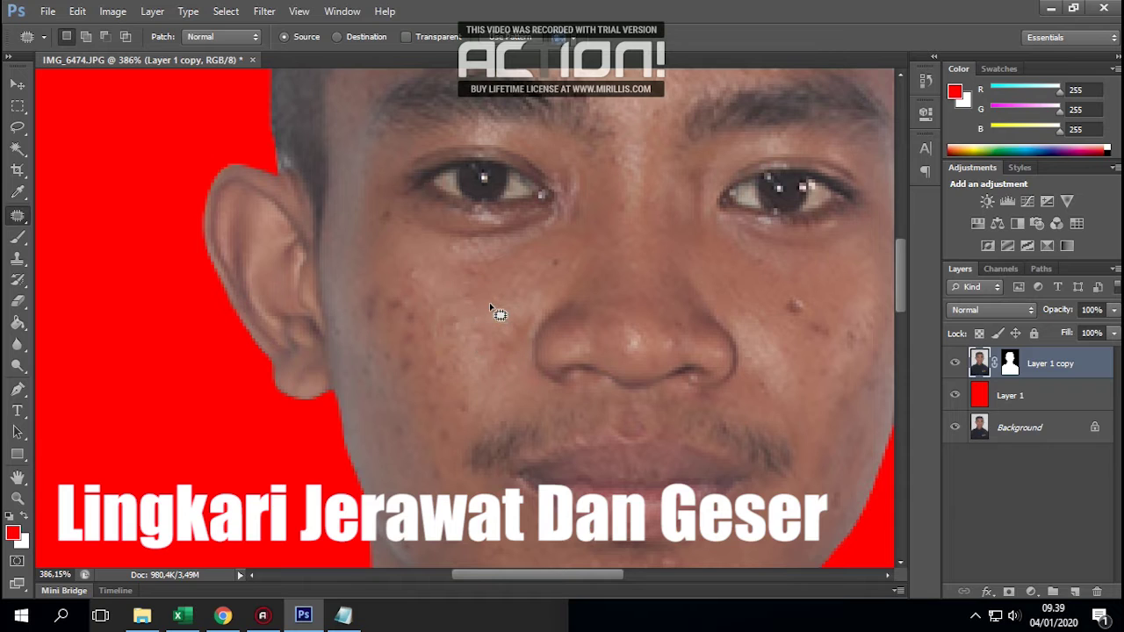
Patch the pimples on the left cheek with nearby clean skin, dismissing no-pixels warnings
key(ctrl+d)
drag(384, 286, 440, 300)
key(ctrl+d)
drag(440, 405, 457, 390)
key(ctrl+d)
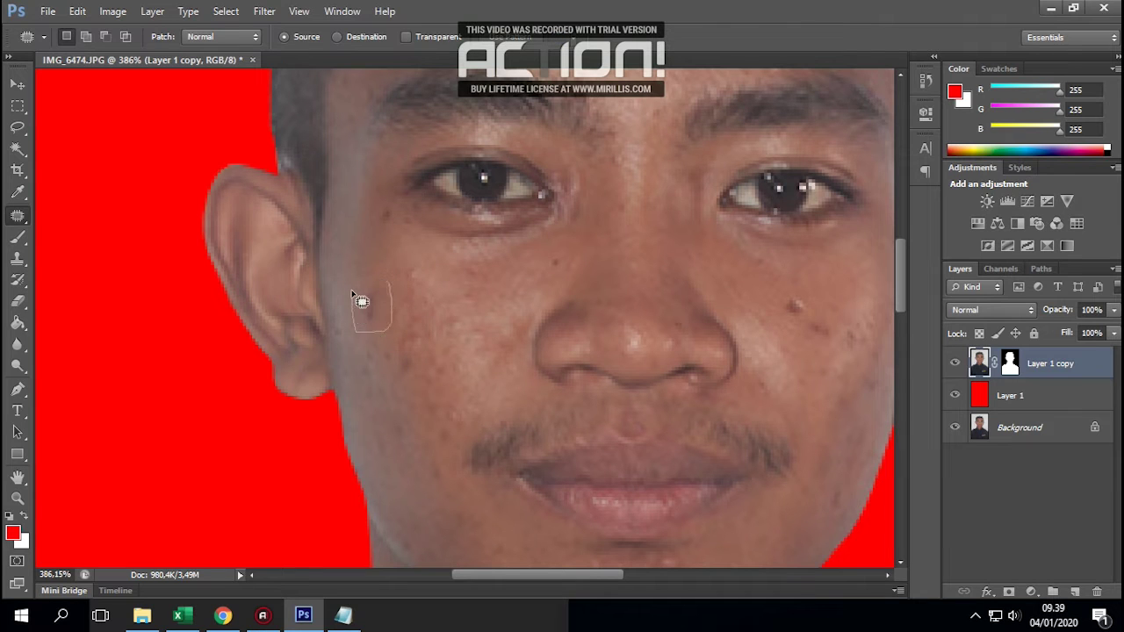
mouse_move(359, 302)
mouse_down()
mouse_move(404, 306)
mouse_move(418, 270)
mouse_move(434, 296)
mouse_move(446, 293)
mouse_up()
key(ctrl+d)
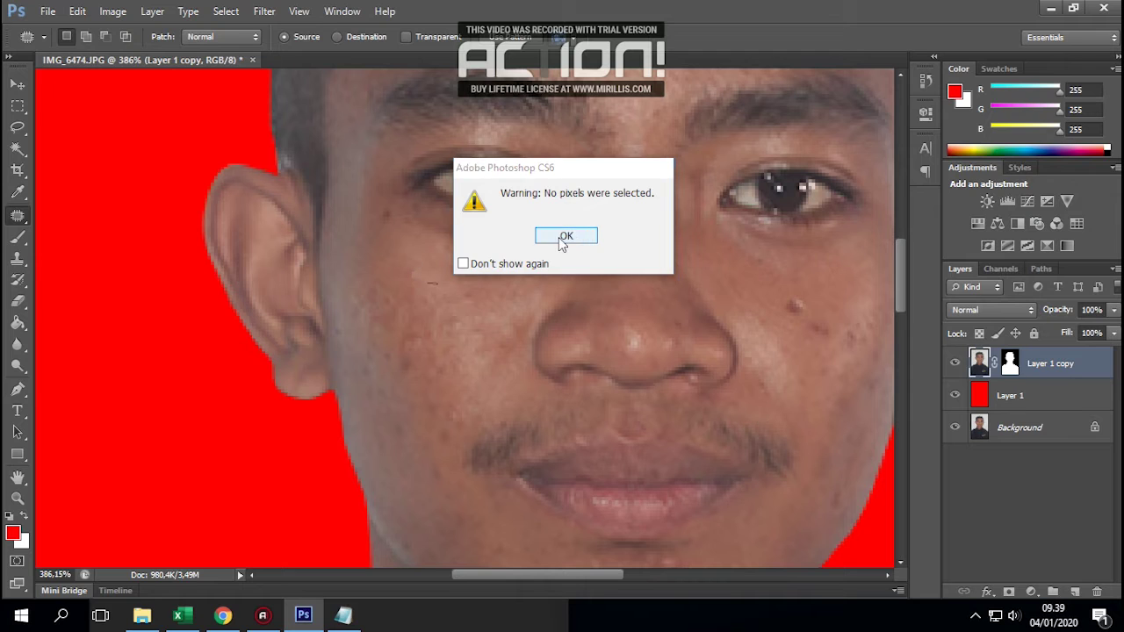
click(566, 237)
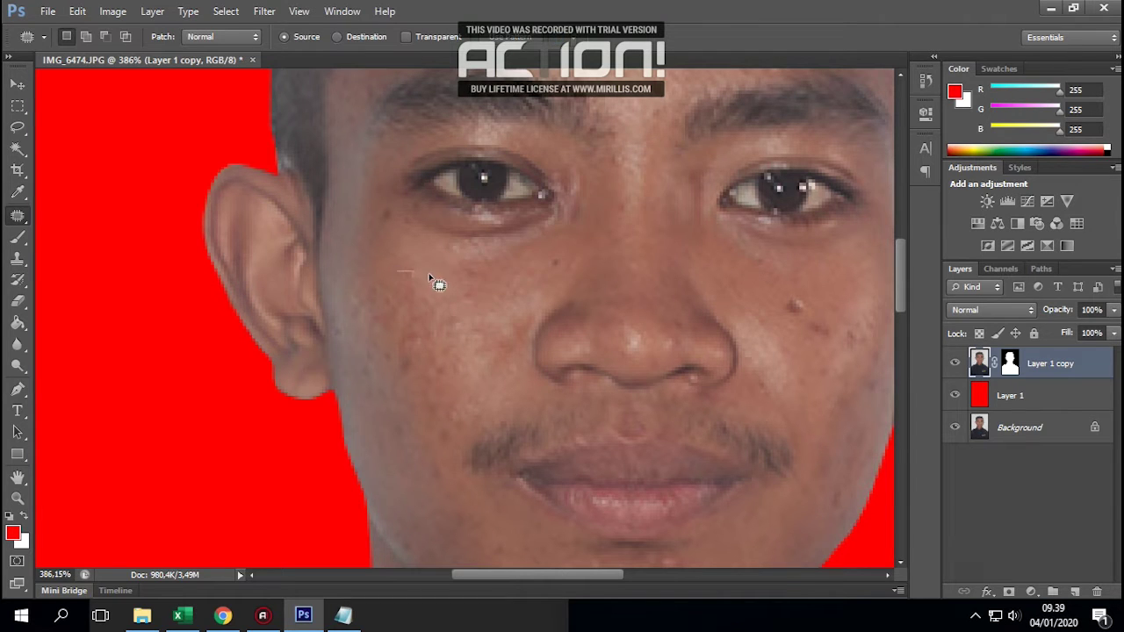
click(466, 325)
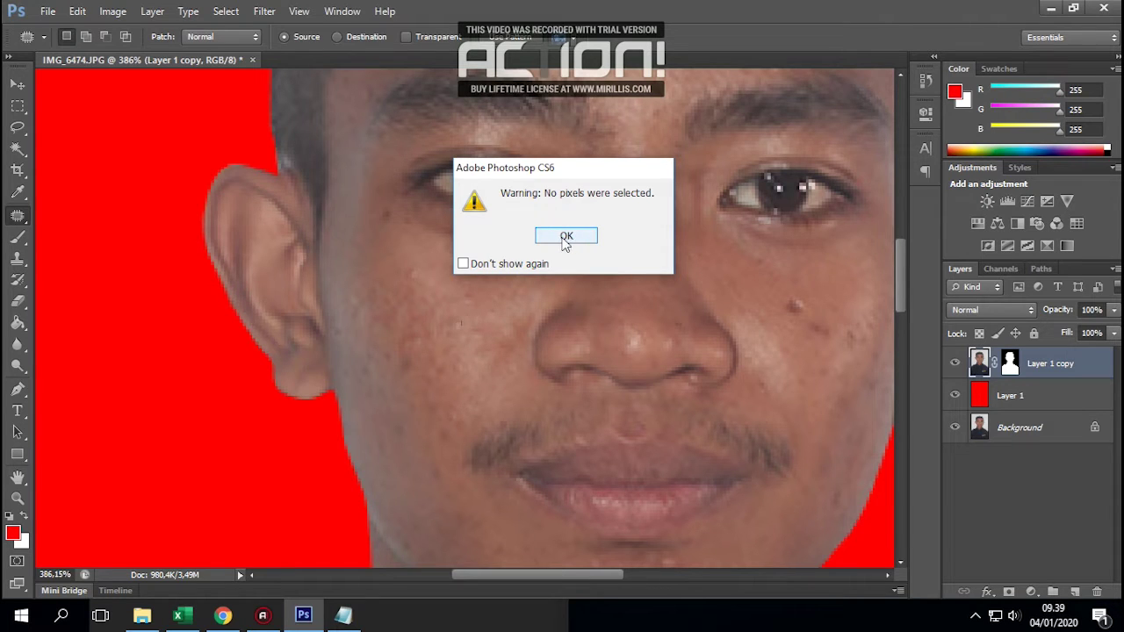
click(566, 237)
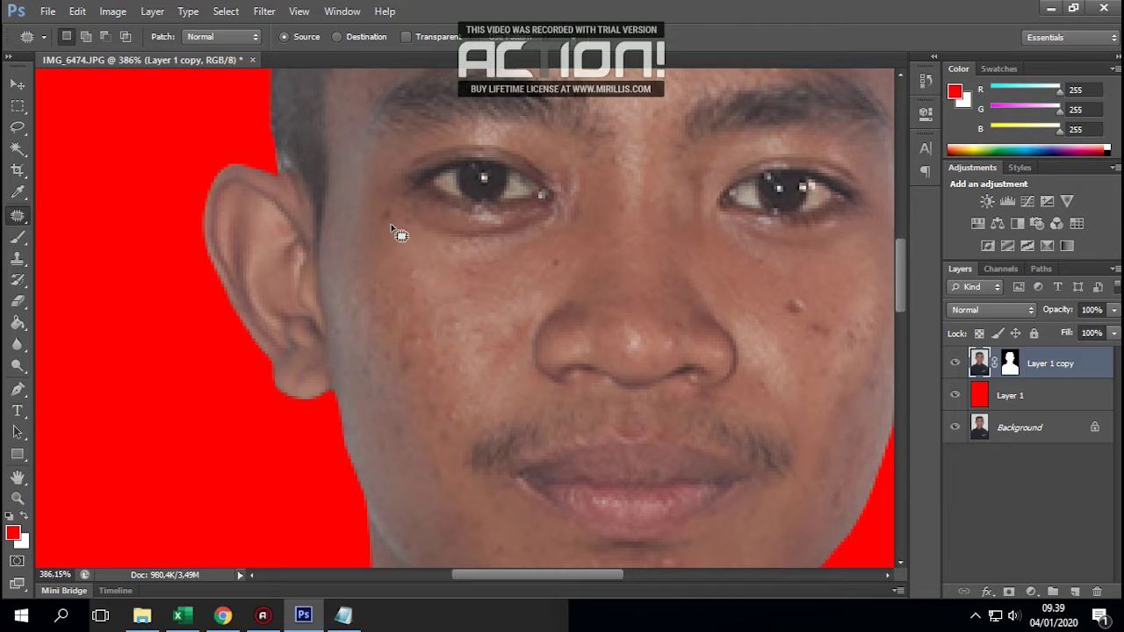
Patch the spots below the eye, on the right cheek and on the forehead
mouse_move(387, 201)
mouse_down()
mouse_move(382, 248)
mouse_move(396, 250)
mouse_up()
drag(387, 298, 420, 273)
mouse_move(790, 278)
mouse_down()
mouse_move(815, 296)
mouse_move(621, 270)
mouse_move(627, 286)
mouse_move(662, 240)
mouse_move(667, 264)
mouse_up()
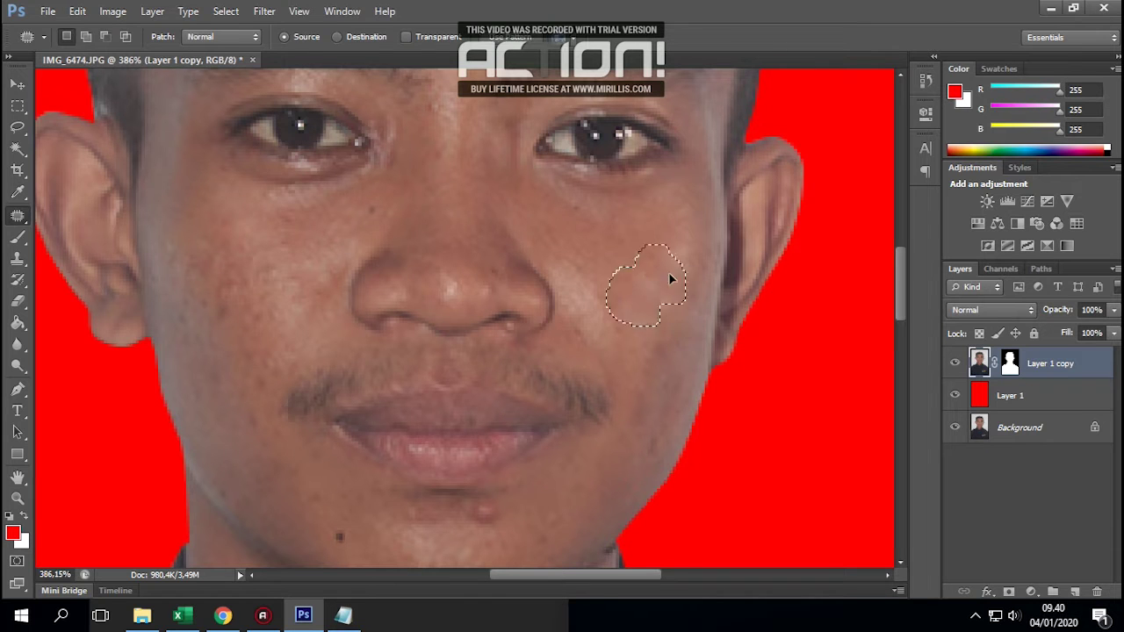
scroll(527, 372, down, 3)
mouse_move(527, 371)
mouse_down()
mouse_move(569, 343)
mouse_move(577, 446)
mouse_move(494, 193)
mouse_up()
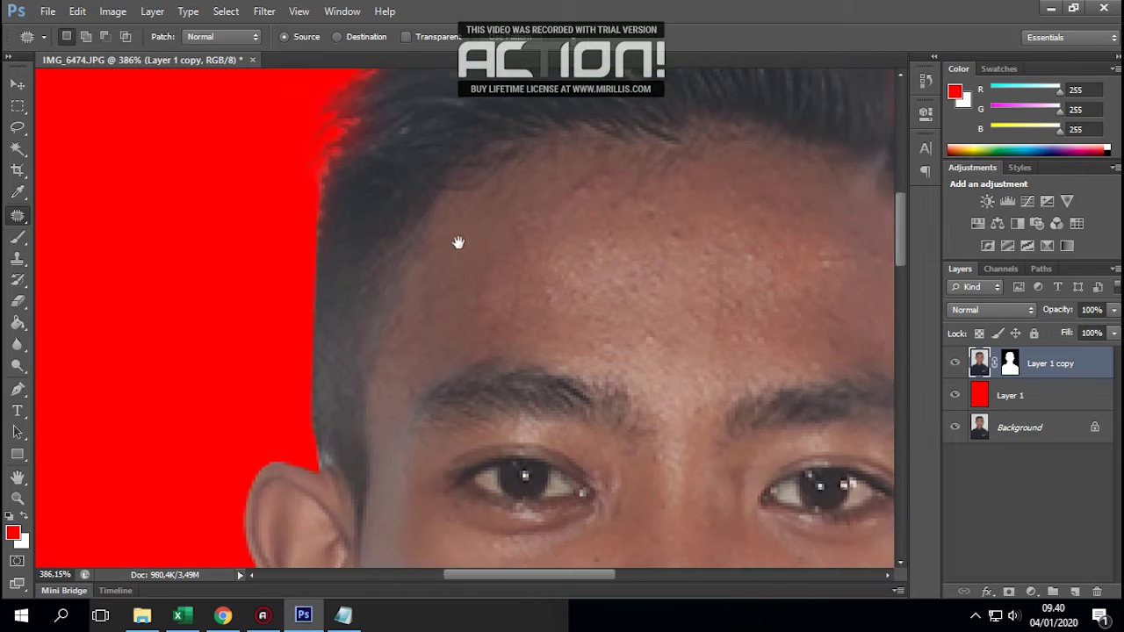
drag(459, 243, 343, 226)
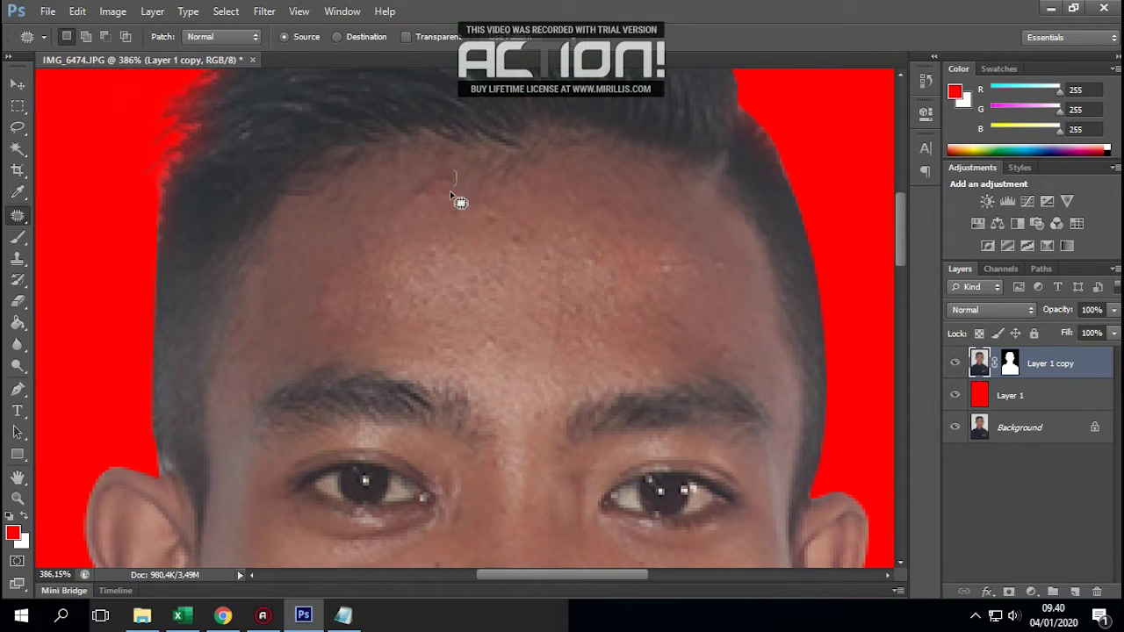
mouse_move(406, 186)
mouse_down()
mouse_move(452, 172)
mouse_move(435, 224)
mouse_move(505, 241)
mouse_up()
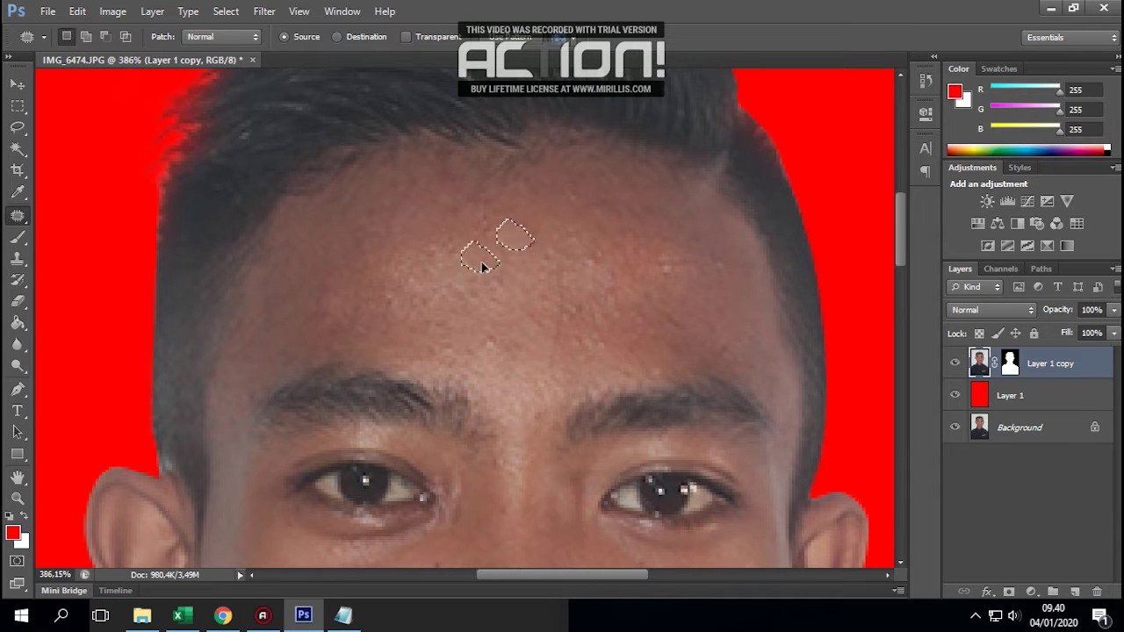
Pan over to the left ear and cheek, then zoom back out to the full portrait
scroll(372, 184, down, 3)
scroll(352, 231, down, 3)
scroll(344, 204, down, 2)
scroll(602, 343, right, 3)
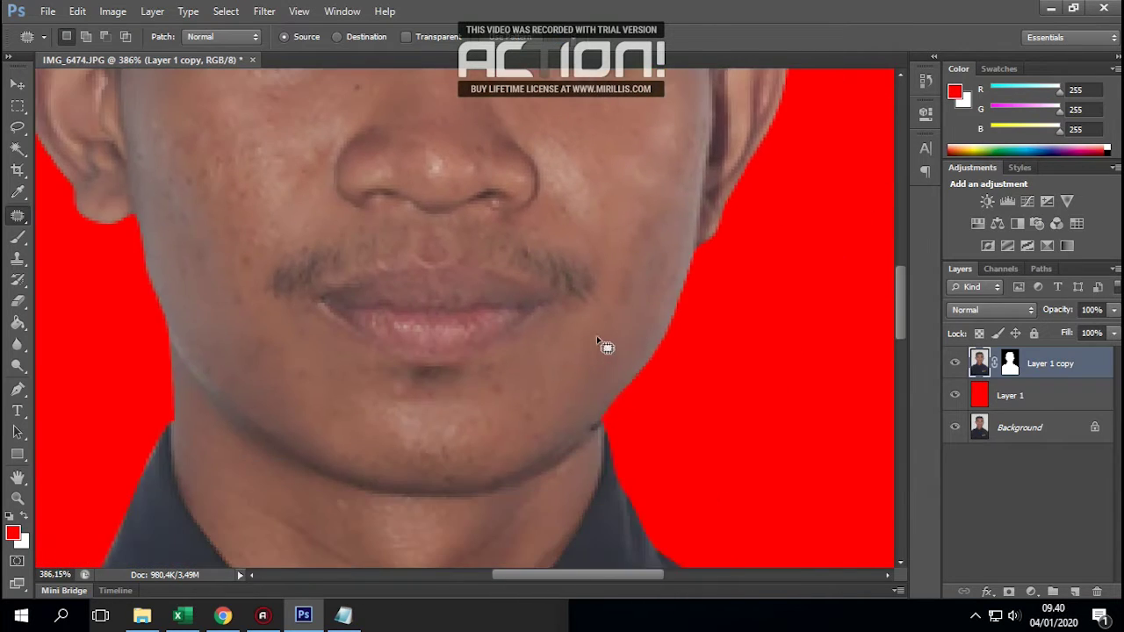
scroll(602, 343, up, 5)
scroll(582, 371, up, 1)
scroll(529, 369, left, 3)
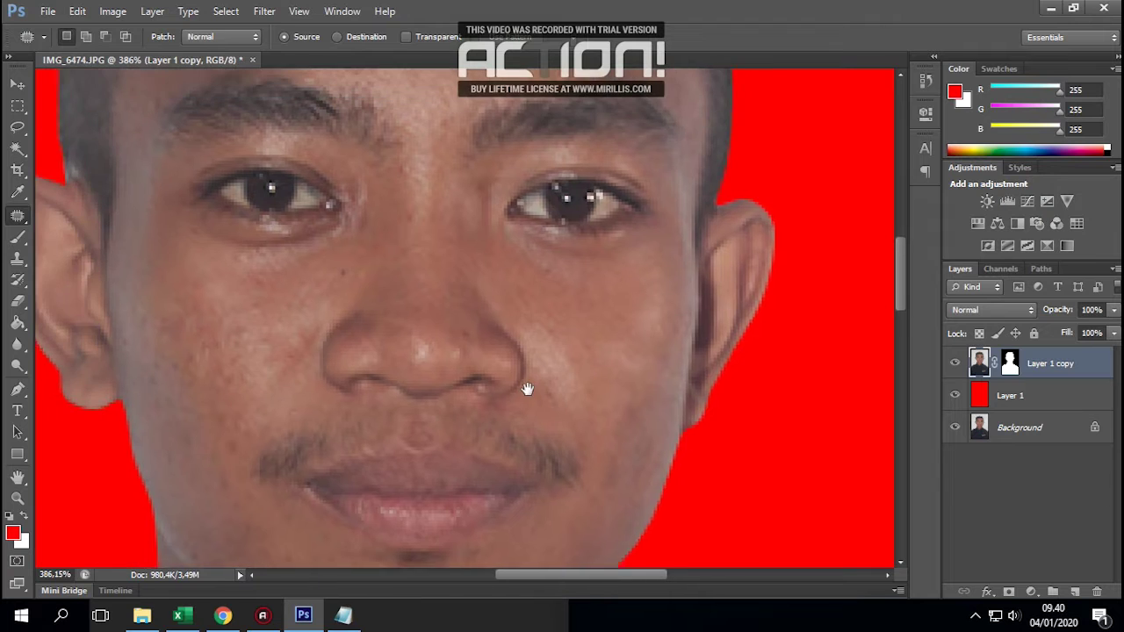
scroll(527, 409, up, 3)
scroll(479, 417, up, 2)
scroll(433, 410, left, 2)
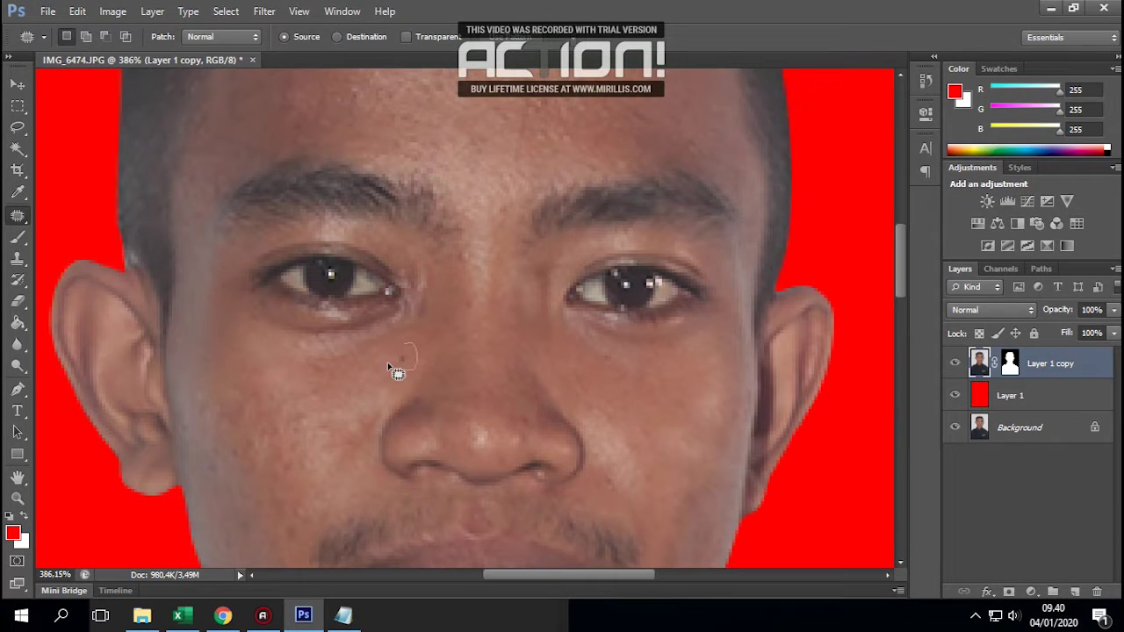
drag(366, 381, 461, 359)
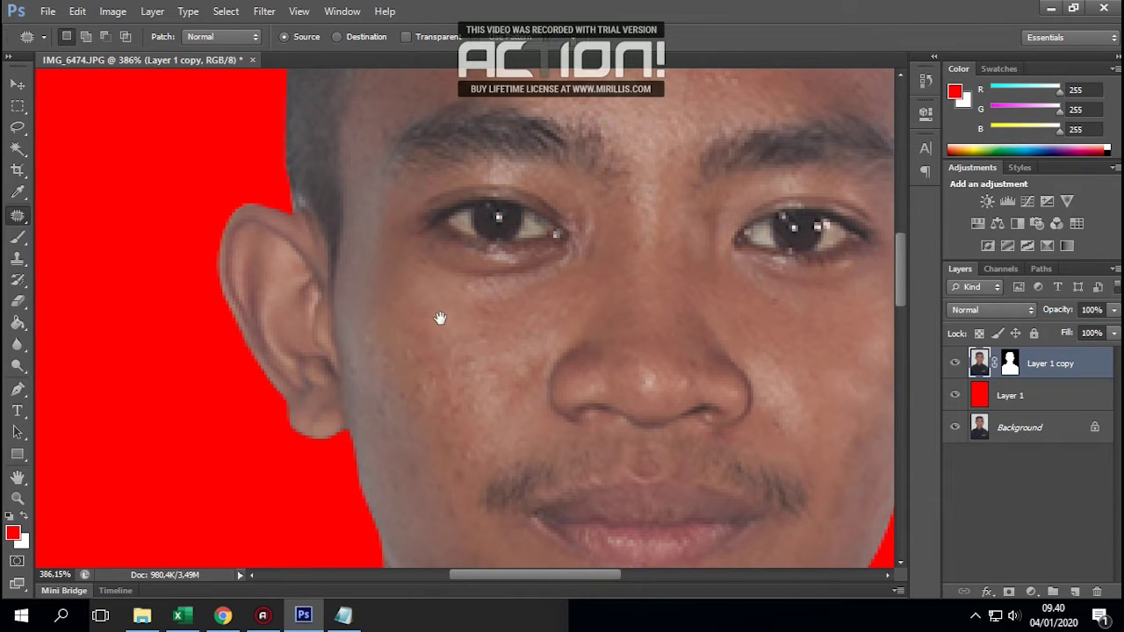
scroll(442, 318, up, 3)
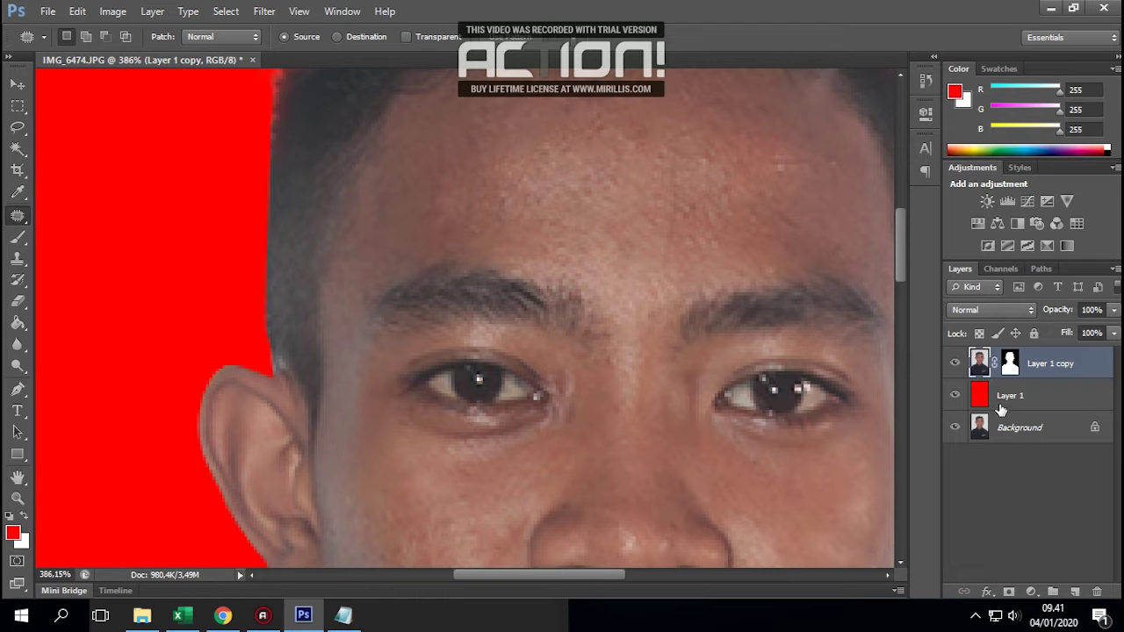
scroll(645, 327, down, 3)
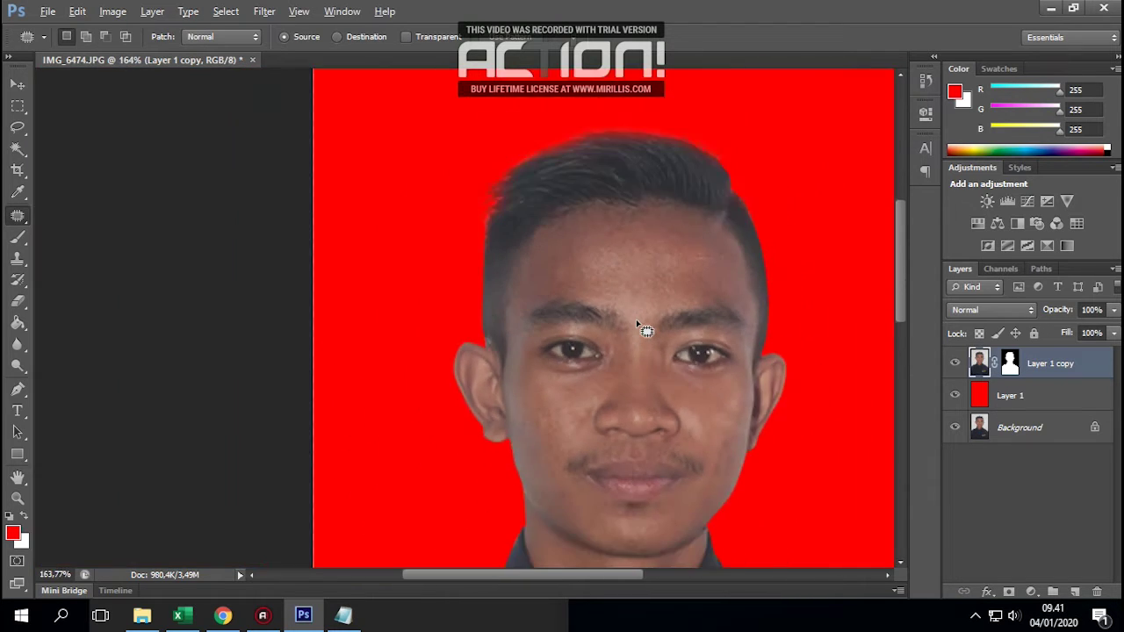
scroll(647, 327, down, 2)
scroll(703, 360, down, 2)
scroll(677, 325, down, 2)
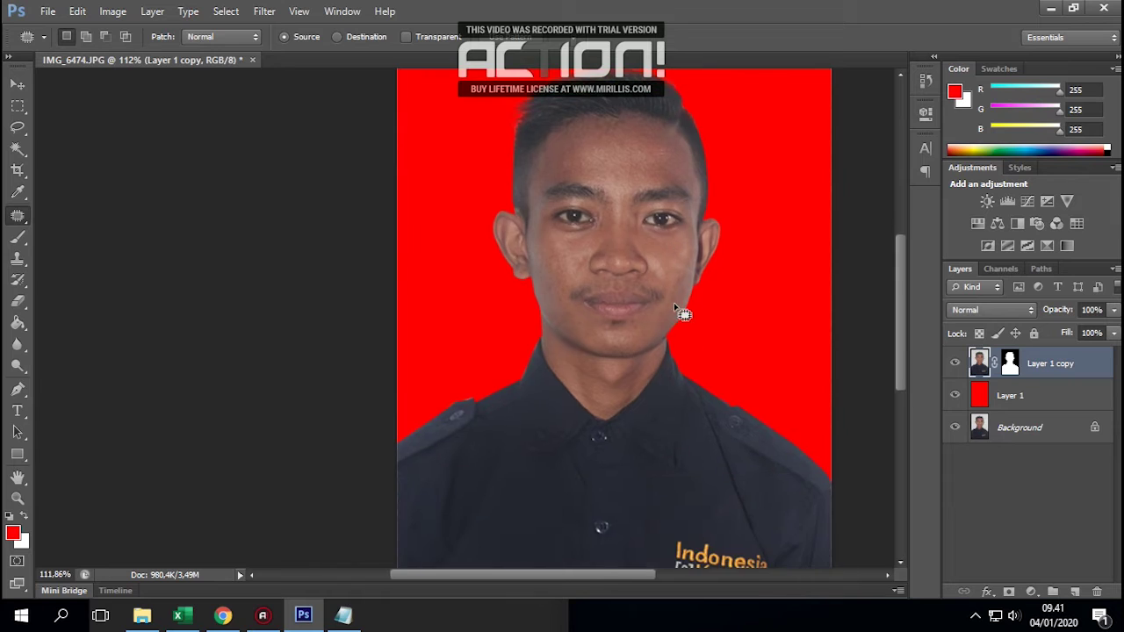
scroll(677, 311, down, 2)
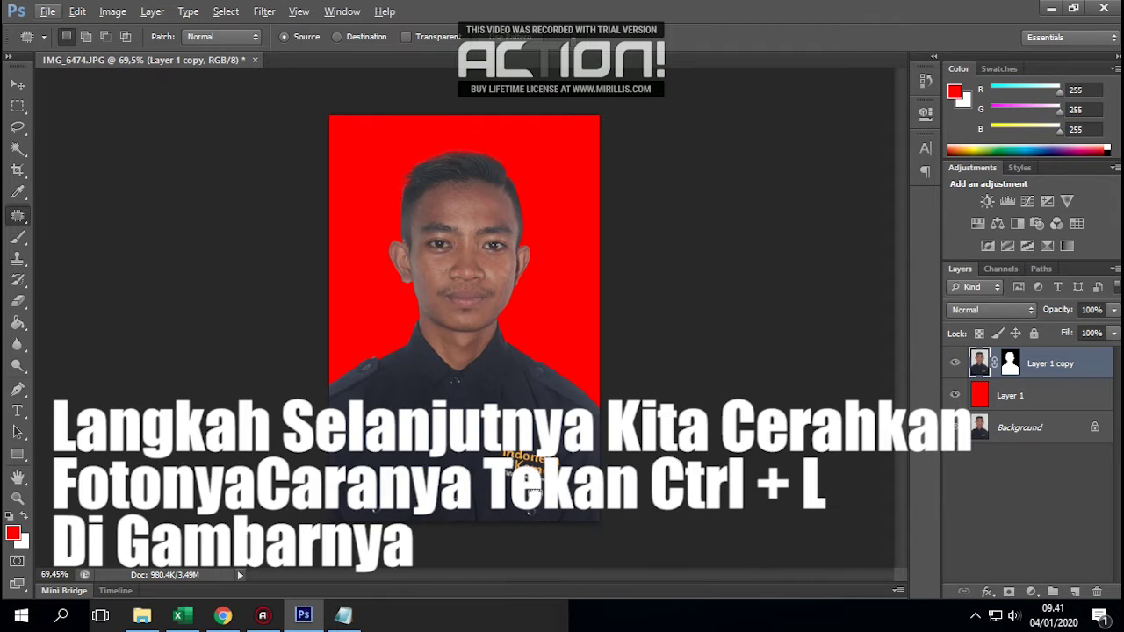
Apply Levels with input values of about 29, 1.44 and 207 to brighten the portrait
key(ctrl+l)
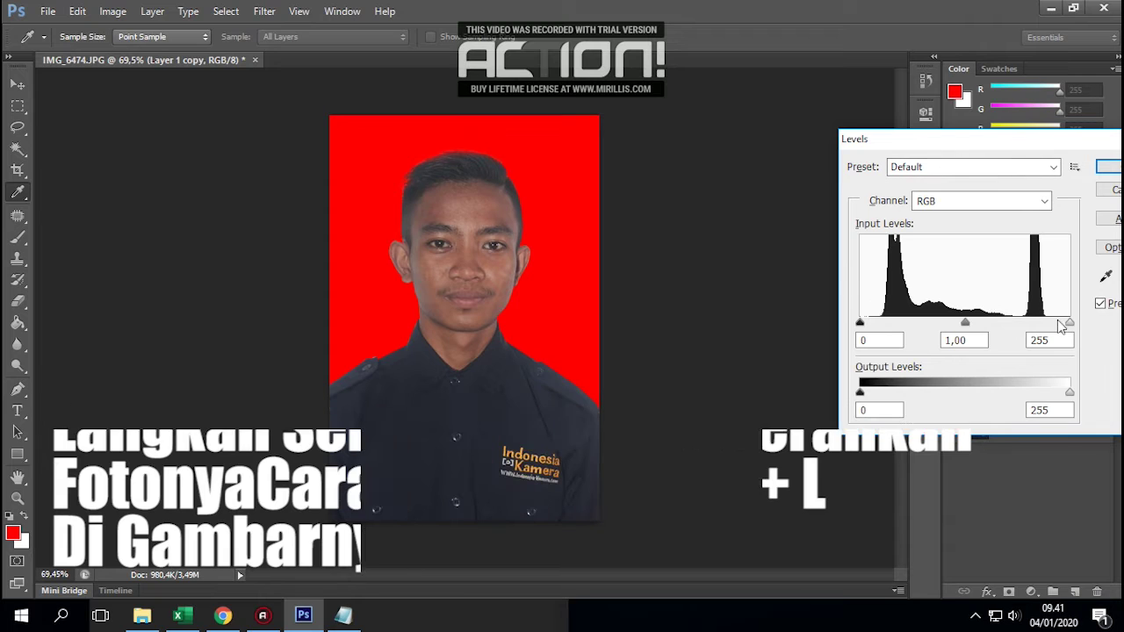
drag(1069, 323, 1038, 322)
drag(859, 323, 875, 324)
mouse_move(956, 322)
mouse_down()
mouse_move(933, 322)
mouse_move(949, 322)
mouse_up()
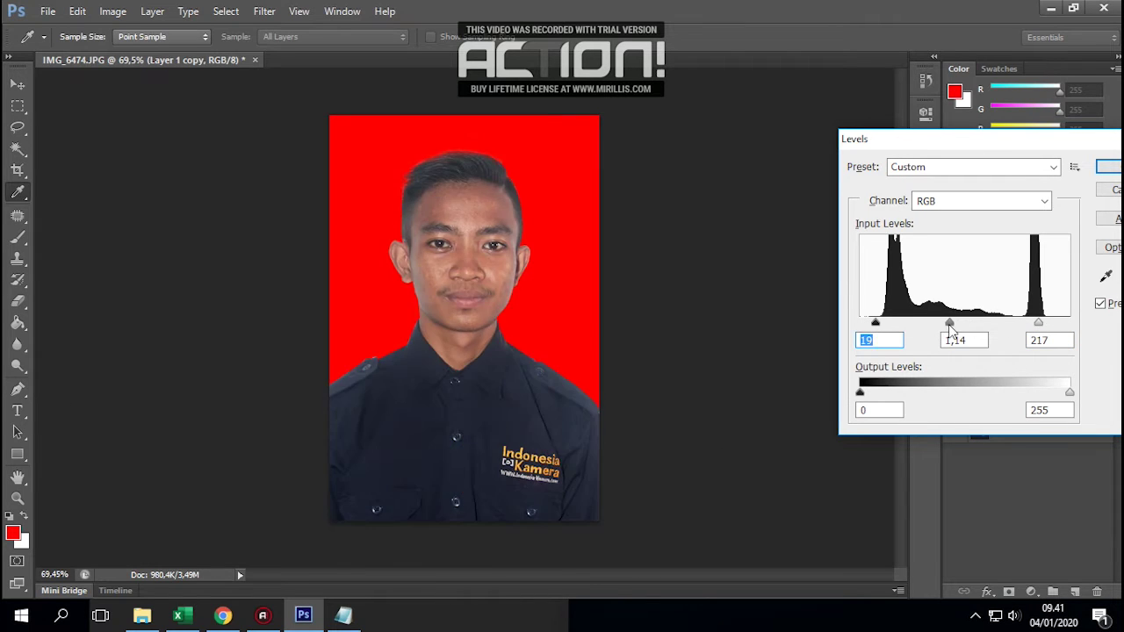
drag(1034, 325, 1027, 324)
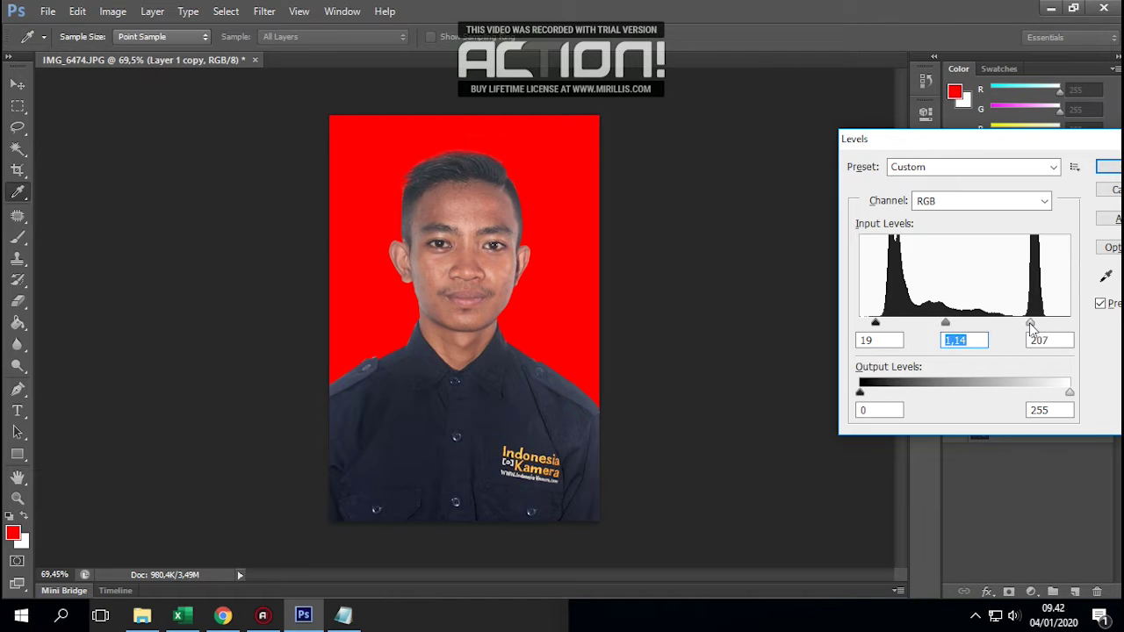
click(1032, 325)
drag(945, 323, 883, 322)
click(940, 323)
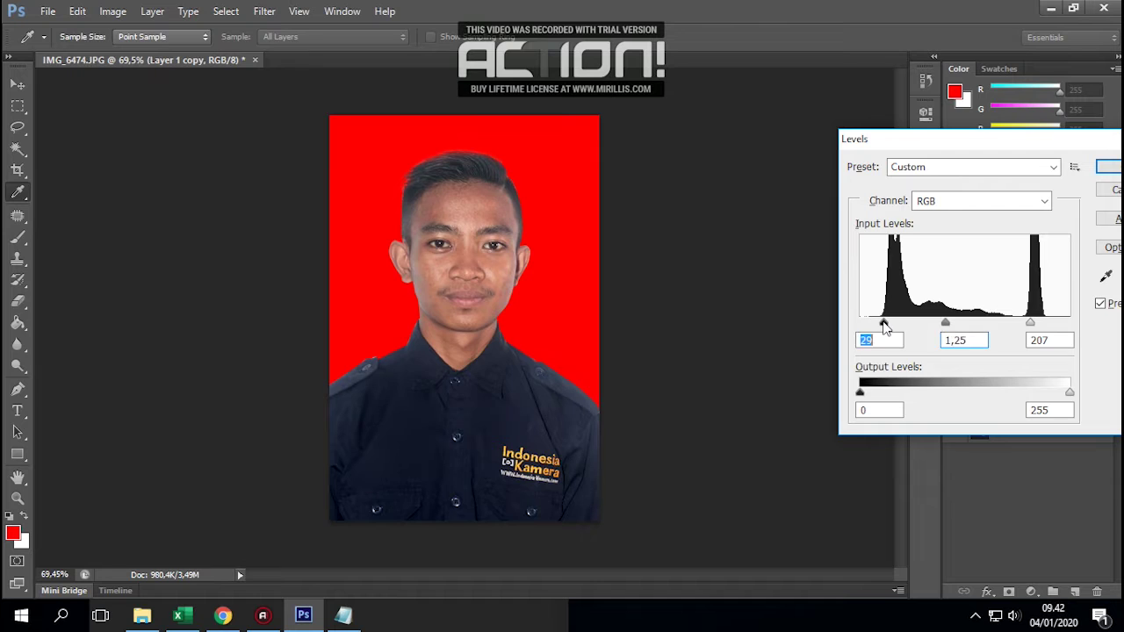
click(938, 324)
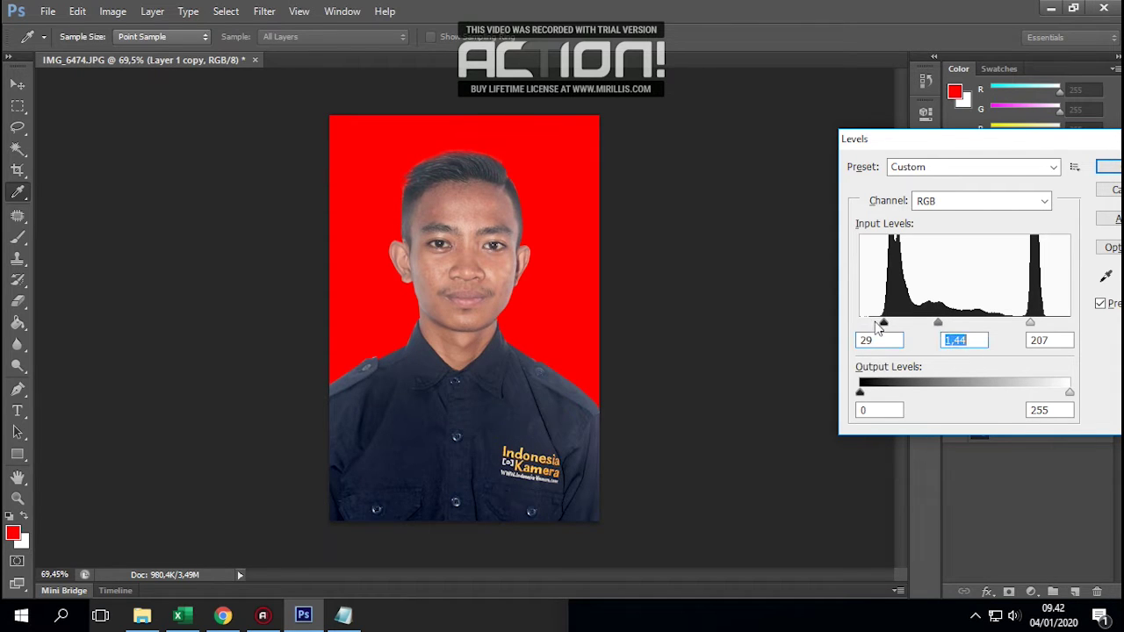
click(1108, 167)
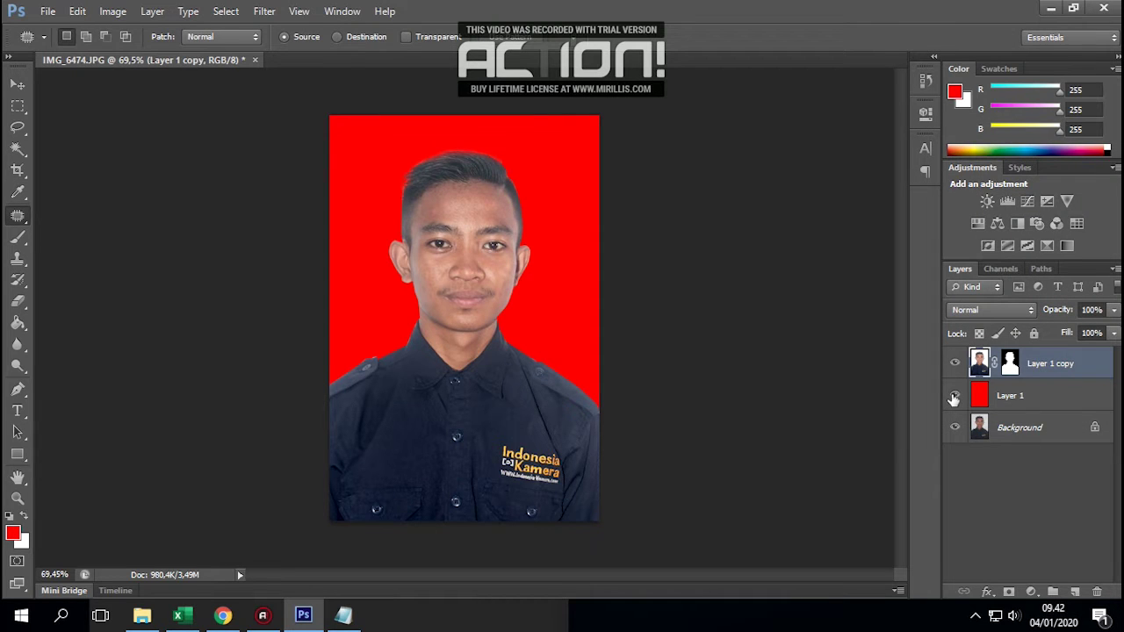
key(ctrl+j)
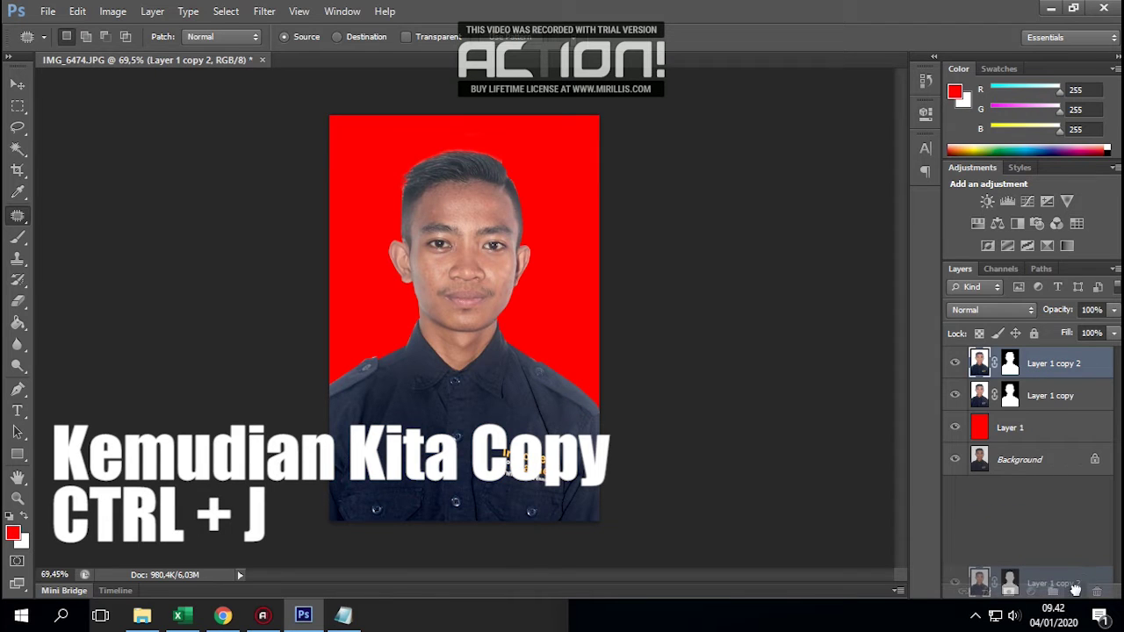
drag(1037, 369, 1075, 594)
key(ctrl+z)
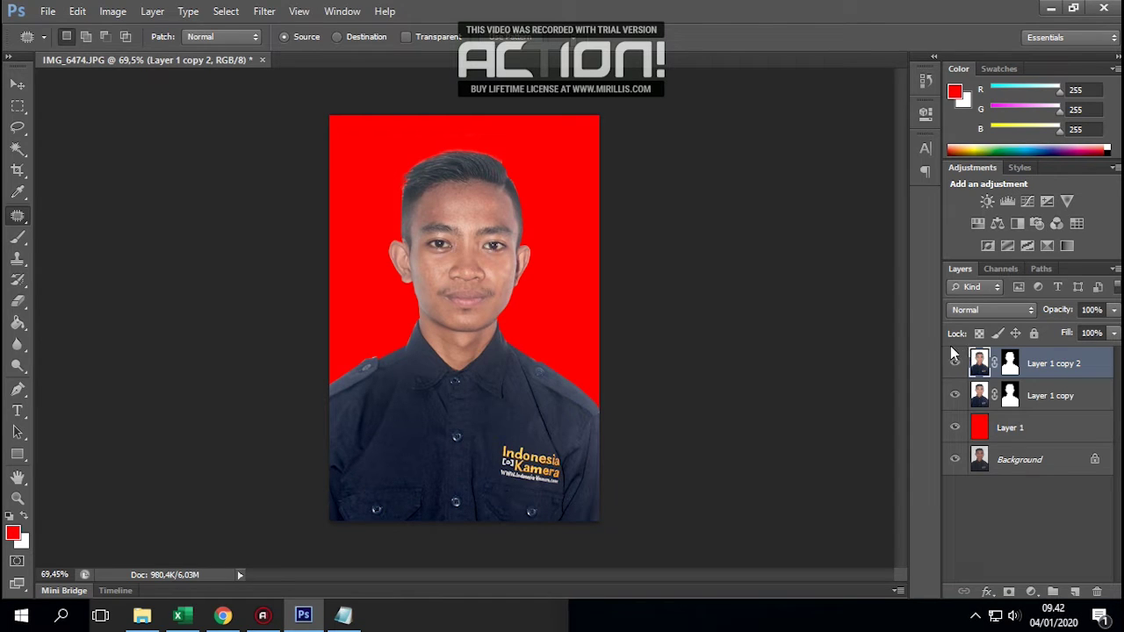
click(266, 12)
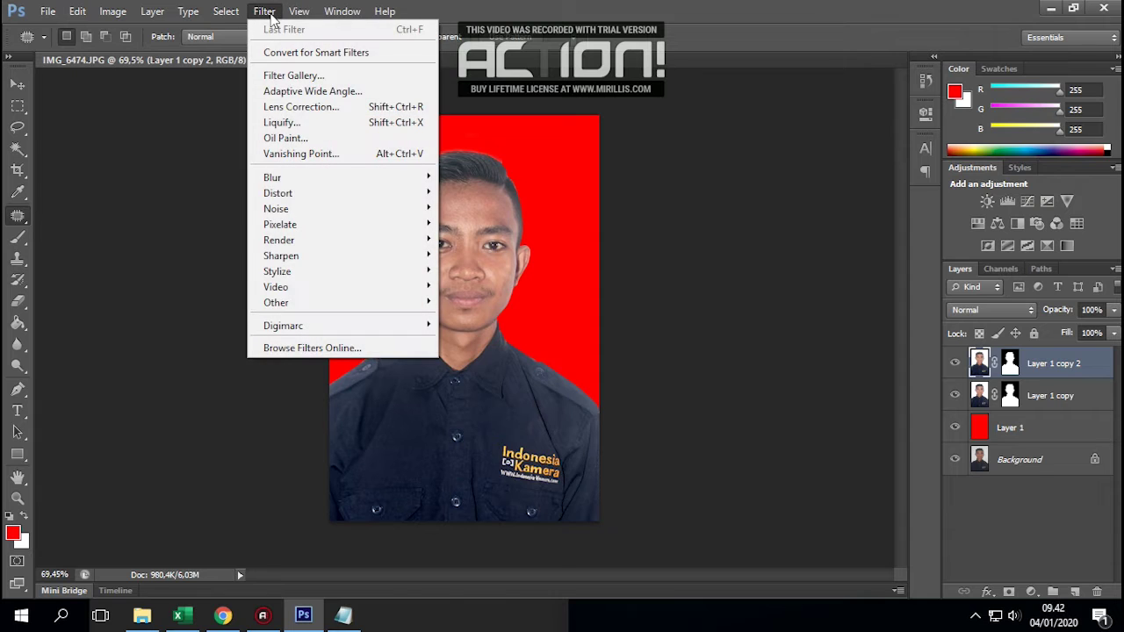
mouse_move(274, 177)
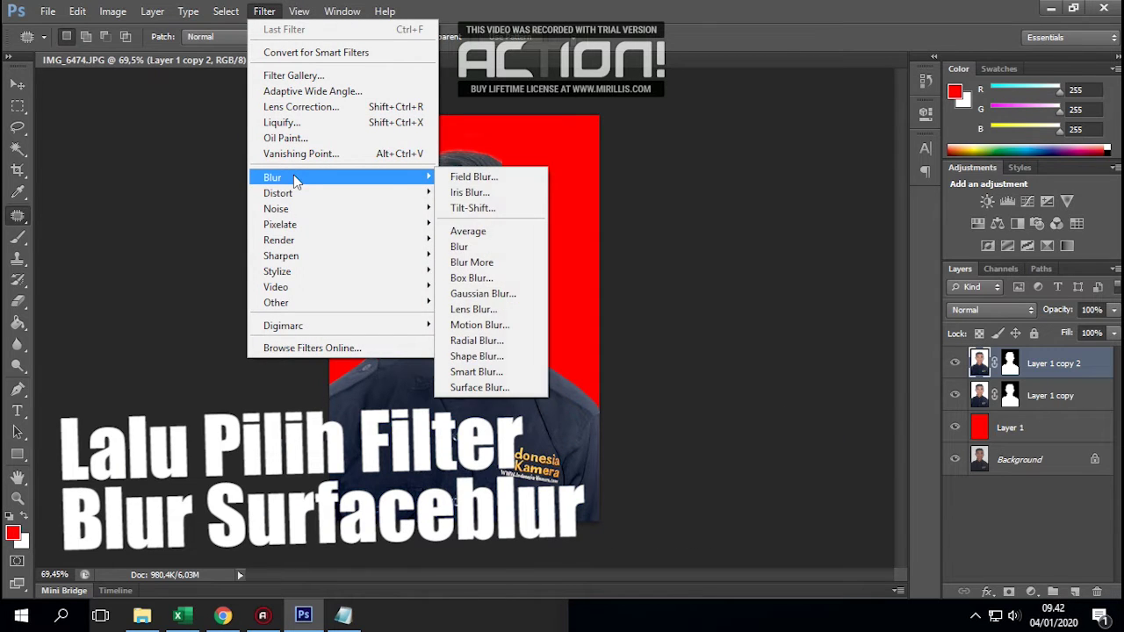
click(517, 387)
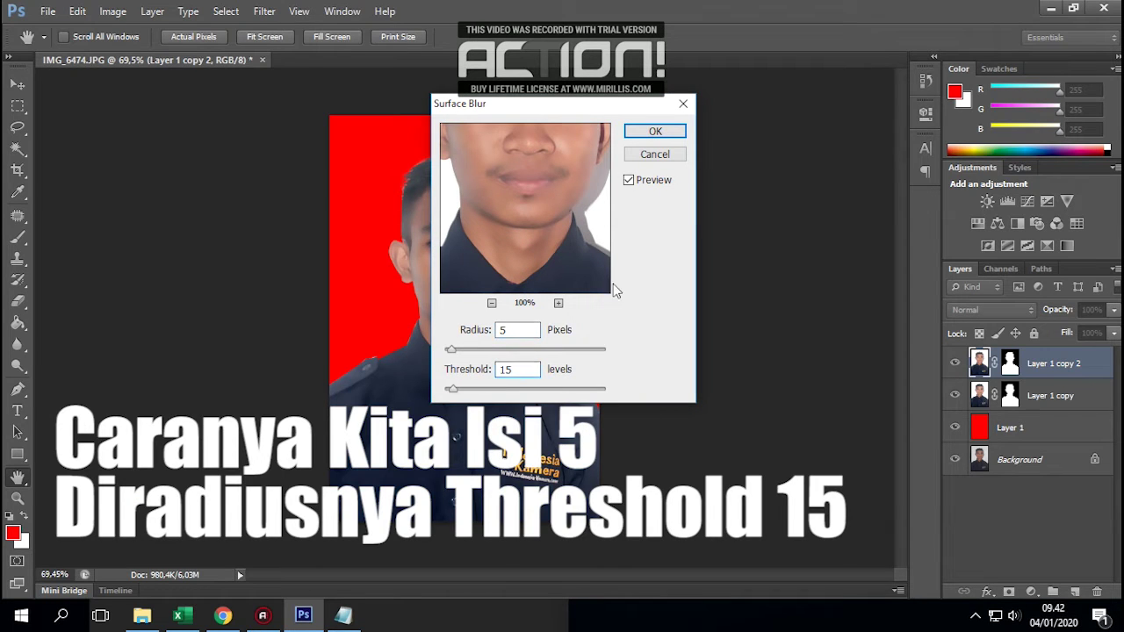
click(655, 131)
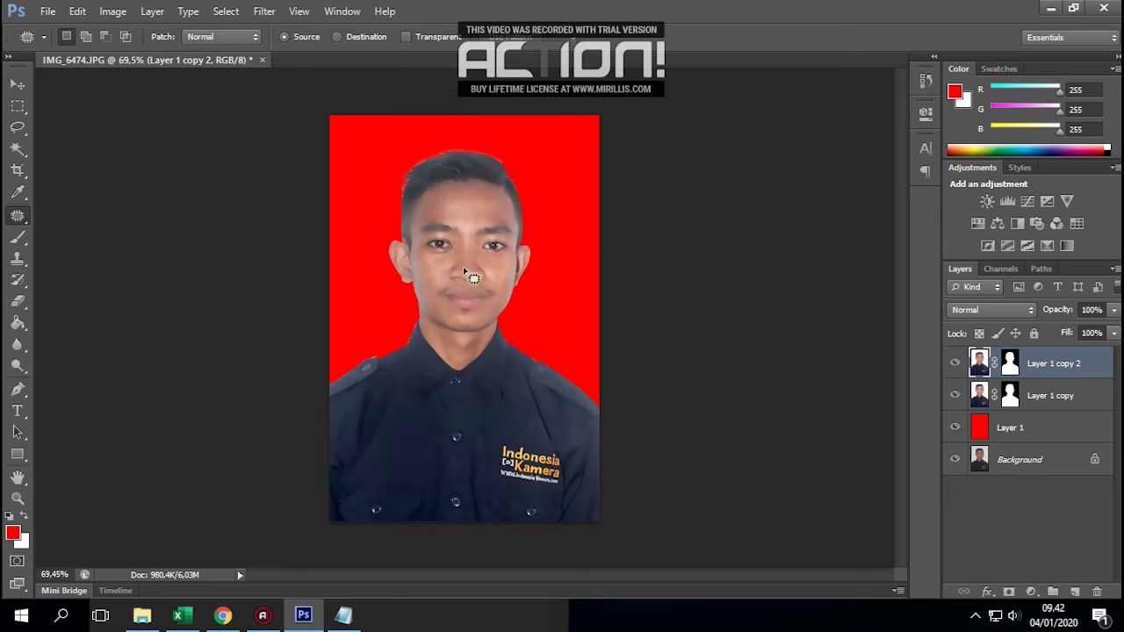
scroll(453, 265, up, 3)
scroll(453, 272, up, 2)
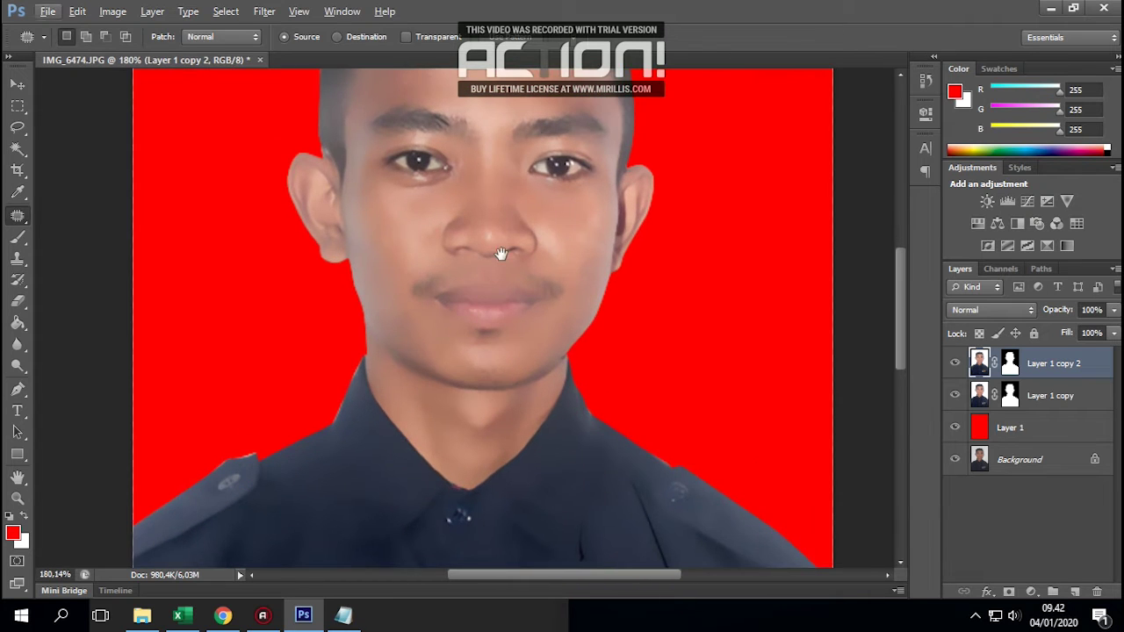
scroll(499, 285, up, 1)
scroll(501, 287, up, 1)
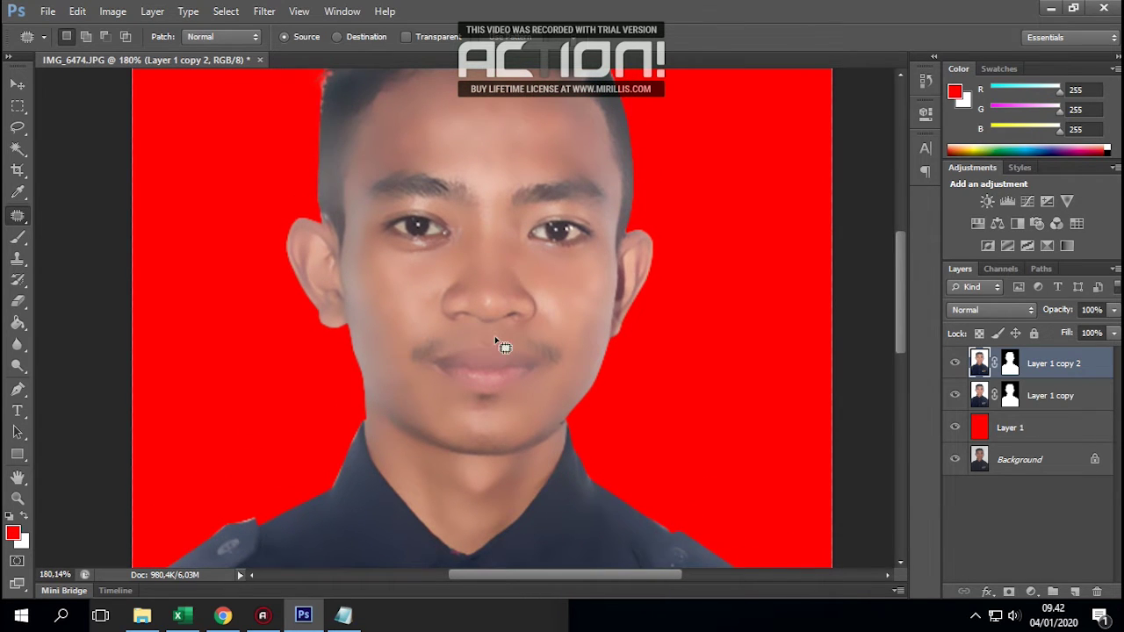
click(1096, 592)
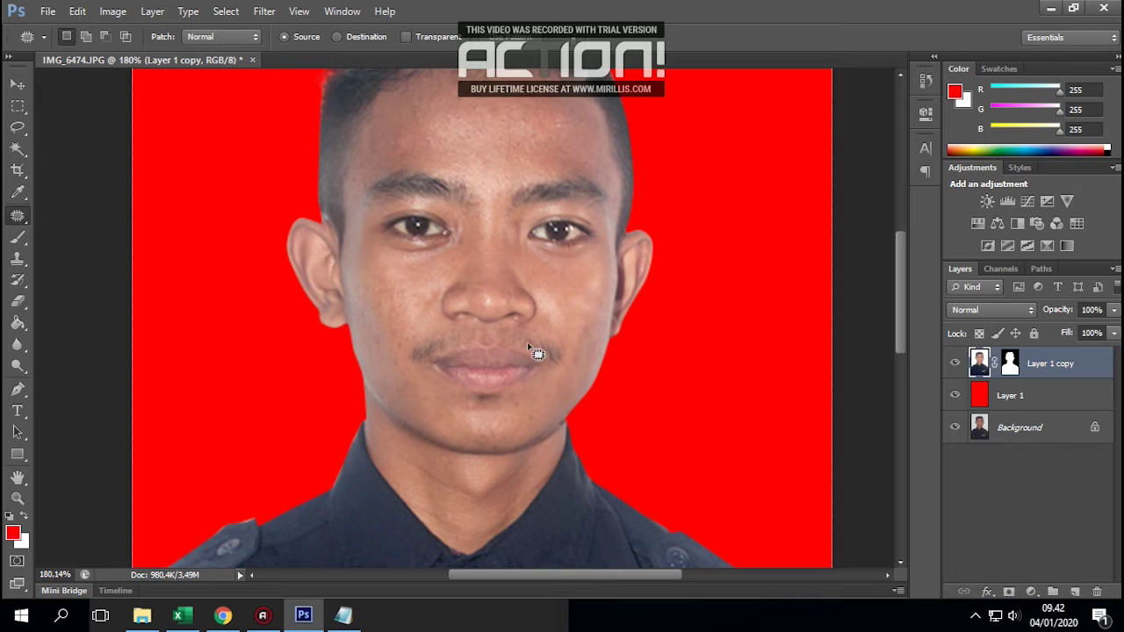
Patch the dark bag under the left eye with nearby clean skin
scroll(444, 297, up, 3)
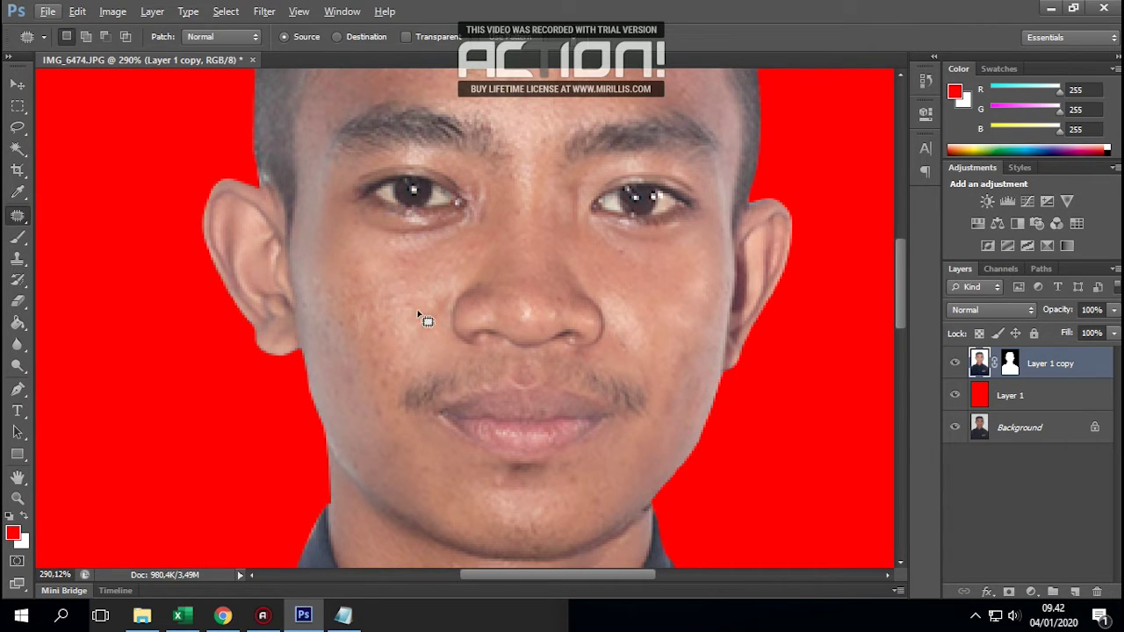
scroll(426, 319, up, 1)
scroll(442, 314, up, 1)
scroll(427, 293, up, 1)
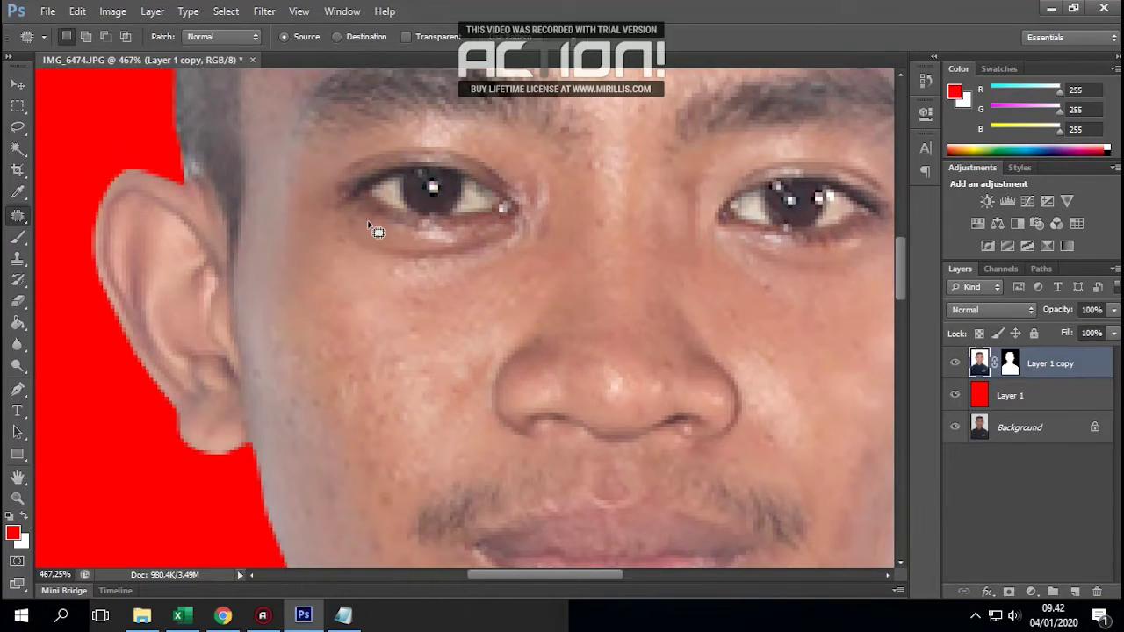
mouse_move(350, 215)
mouse_down()
mouse_move(427, 237)
mouse_move(325, 220)
mouse_up()
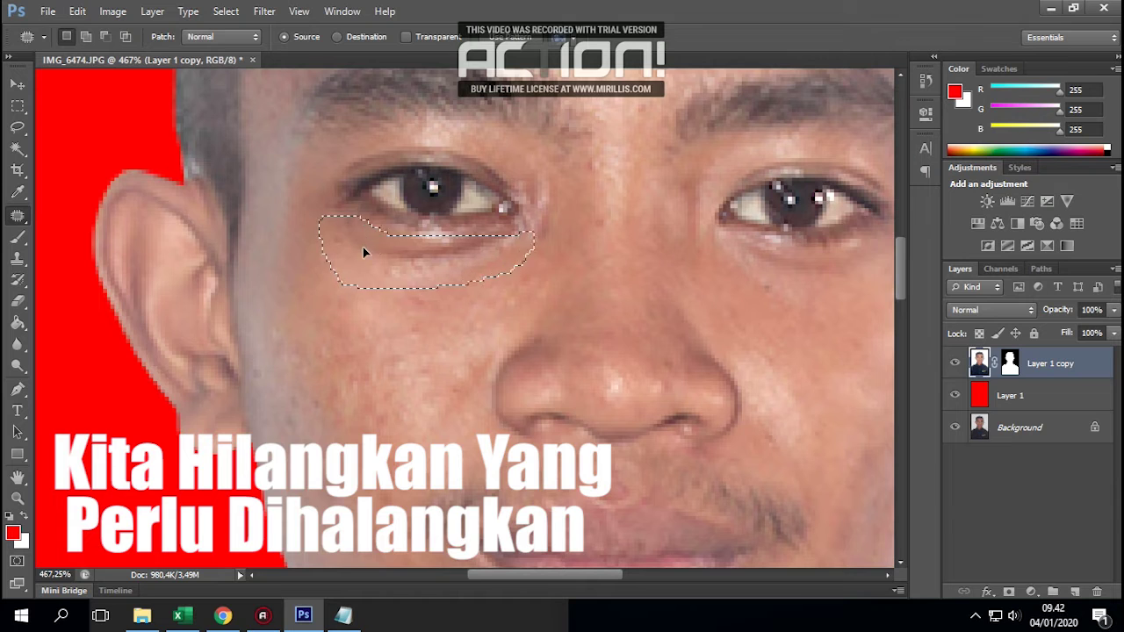
drag(365, 253, 351, 319)
key(ctrl+d)
Patch the dark area under the right eye with clean skin
scroll(494, 296, down, 3)
scroll(547, 334, down, 2)
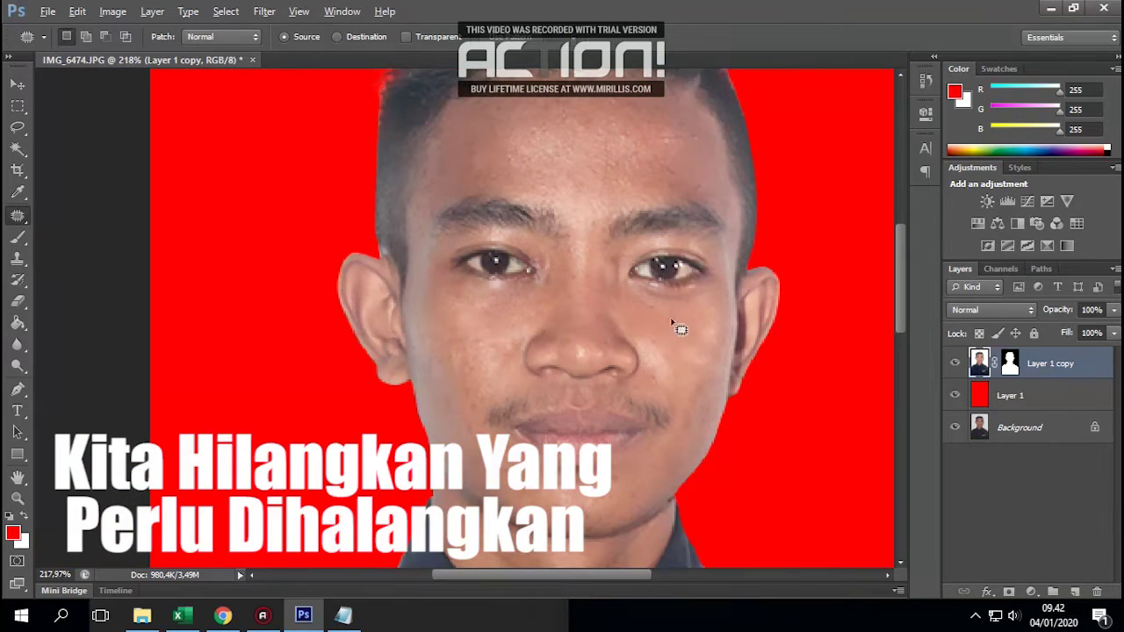
scroll(640, 329, up, 2)
drag(662, 326, 304, 389)
mouse_move(446, 303)
mouse_down()
mouse_move(494, 334)
mouse_move(562, 336)
mouse_move(564, 307)
mouse_move(519, 314)
mouse_move(450, 295)
mouse_move(502, 351)
mouse_up()
key(ctrl+d)
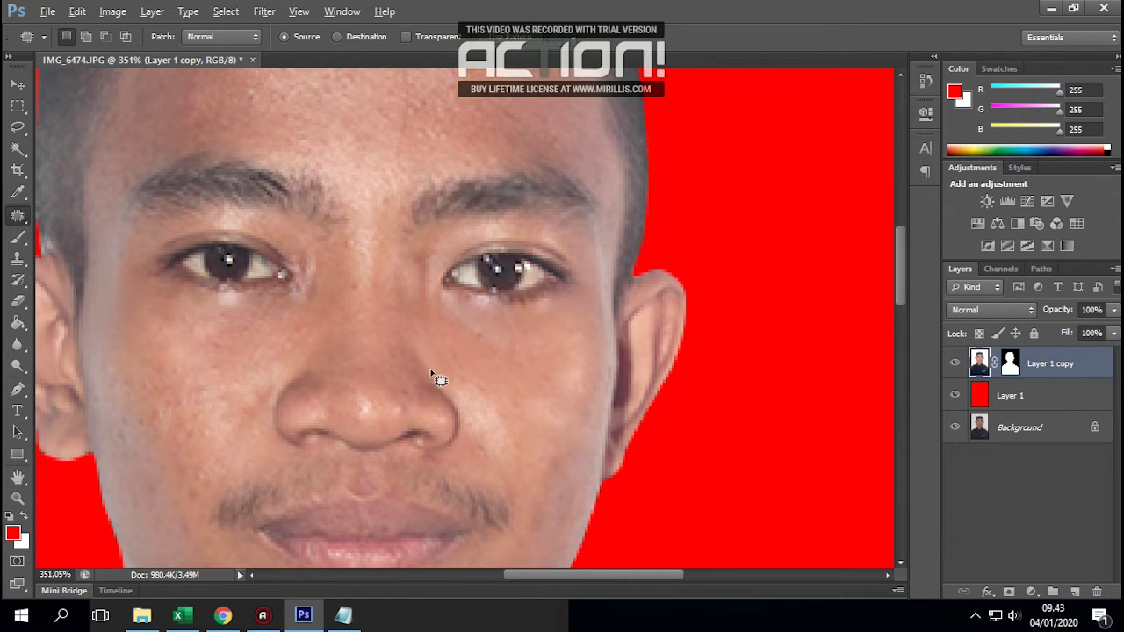
Patch the spot on the chin and zoom to review the result
scroll(430, 375, down, 4)
scroll(428, 376, down, 2)
scroll(413, 457, up, 3)
scroll(403, 452, up, 2)
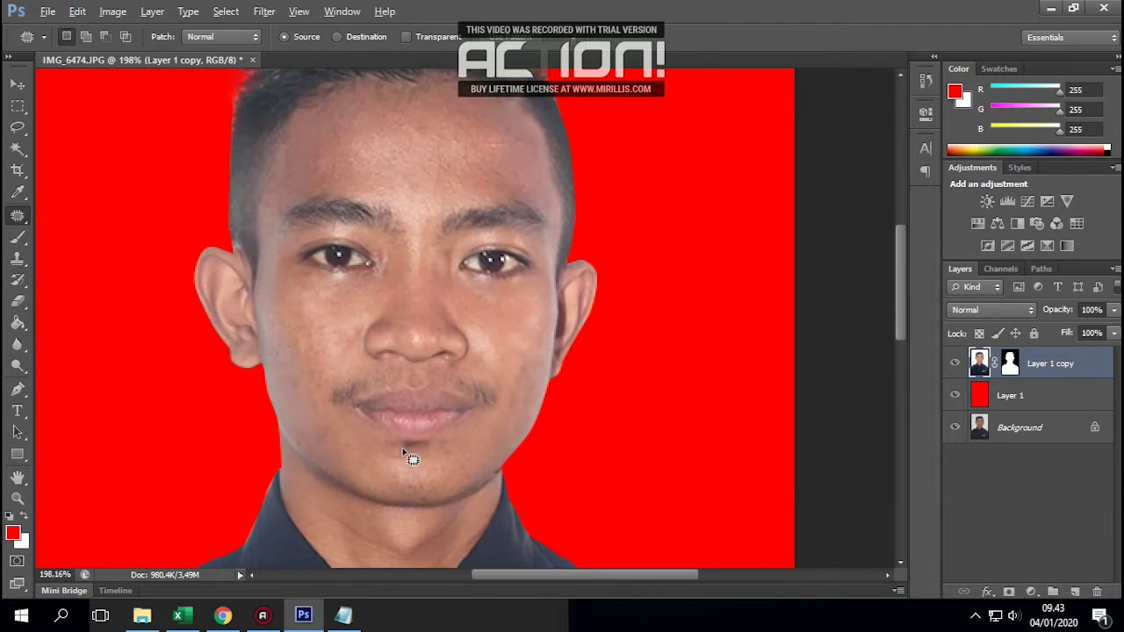
scroll(402, 450, up, 1)
mouse_move(427, 447)
mouse_down()
mouse_move(401, 451)
mouse_move(427, 451)
mouse_move(421, 471)
mouse_up()
key(ctrl+d)
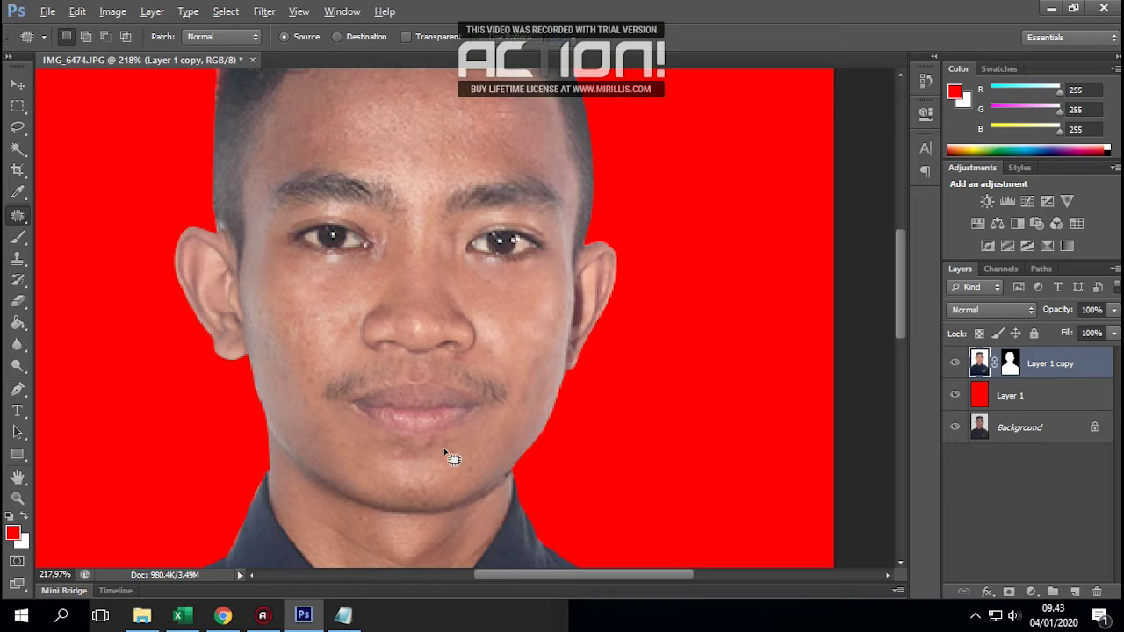
scroll(438, 475, down, 1)
scroll(423, 400, down, 1)
scroll(497, 425, down, 1)
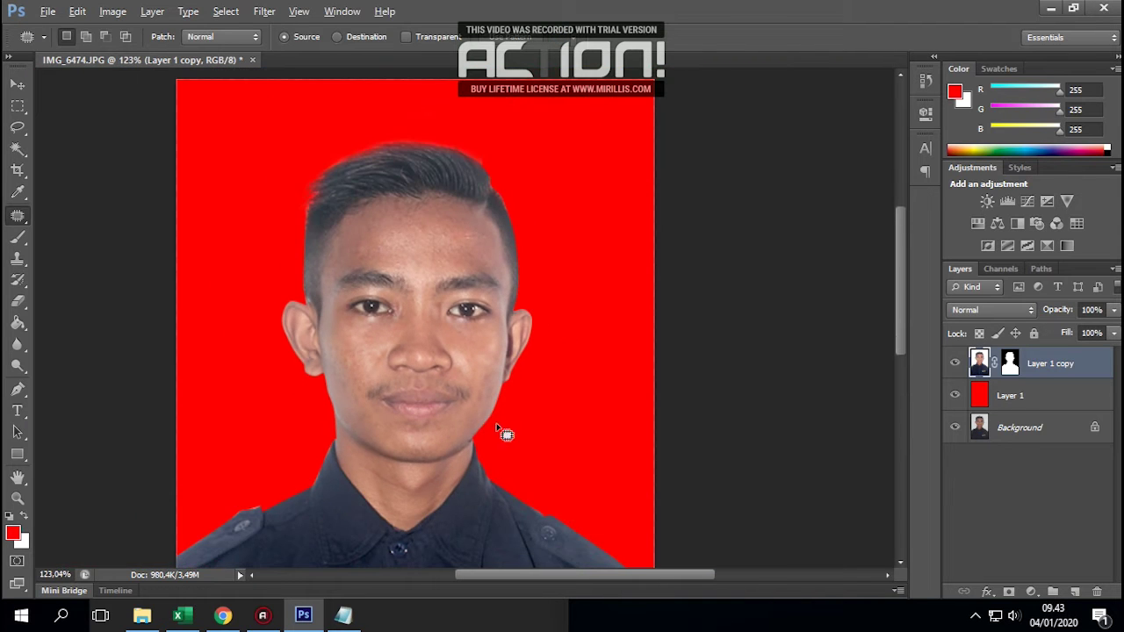
scroll(458, 383, up, 1)
scroll(454, 409, up, 1)
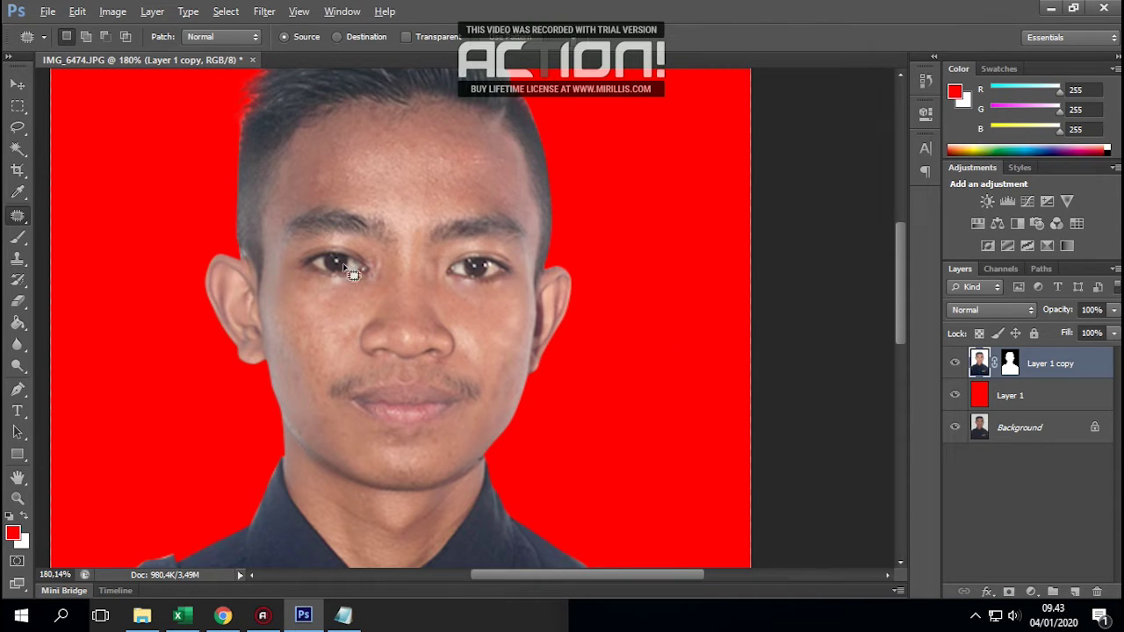
key(alt)
Duplicate the portrait layer, apply Surface Blur with radius 5 and threshold 15, and target its mask
key(ctrl+j)
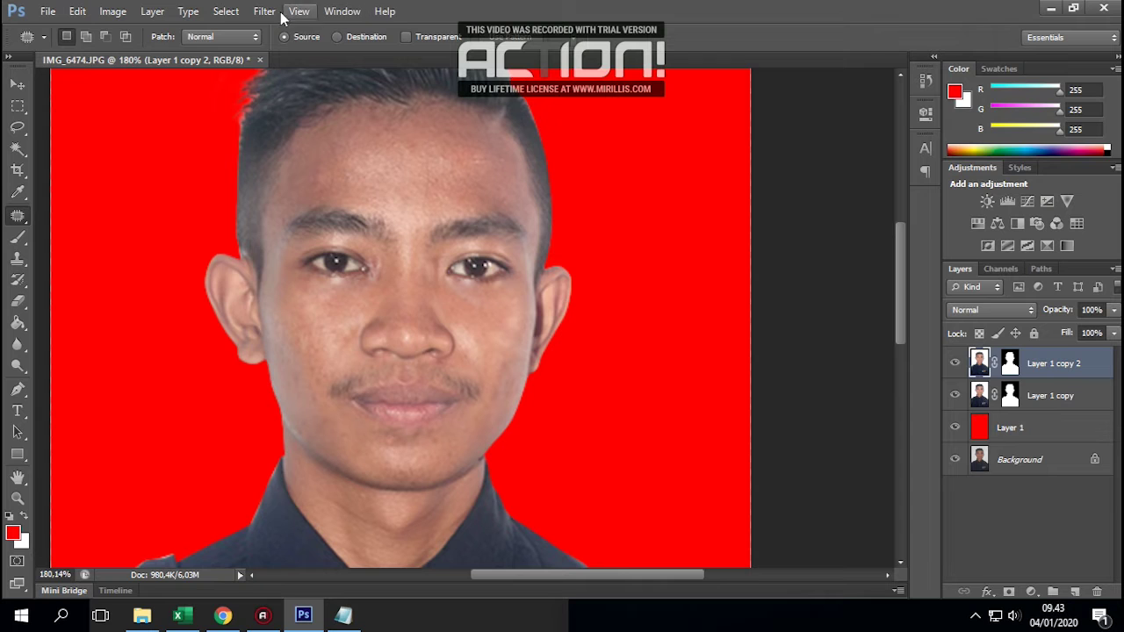
click(261, 12)
mouse_move(272, 177)
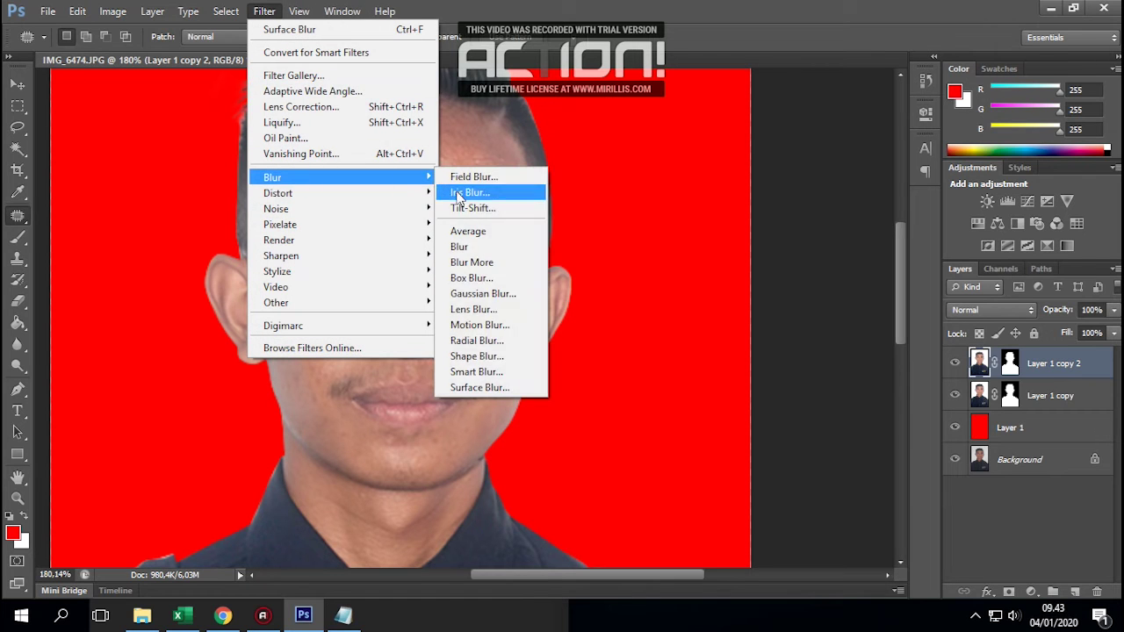
click(496, 387)
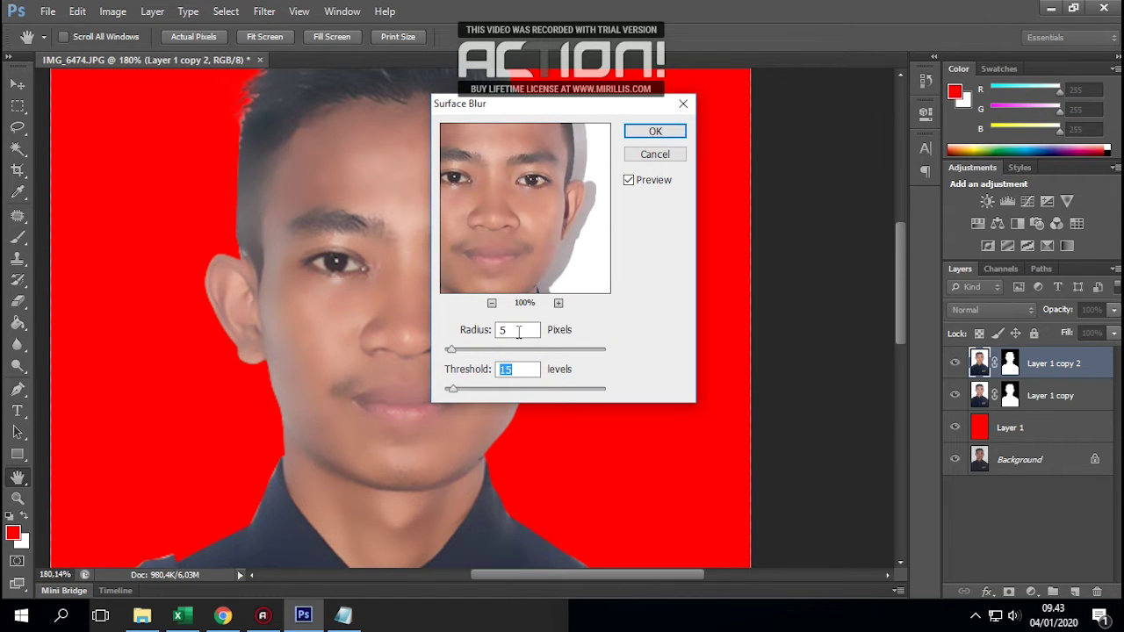
click(655, 130)
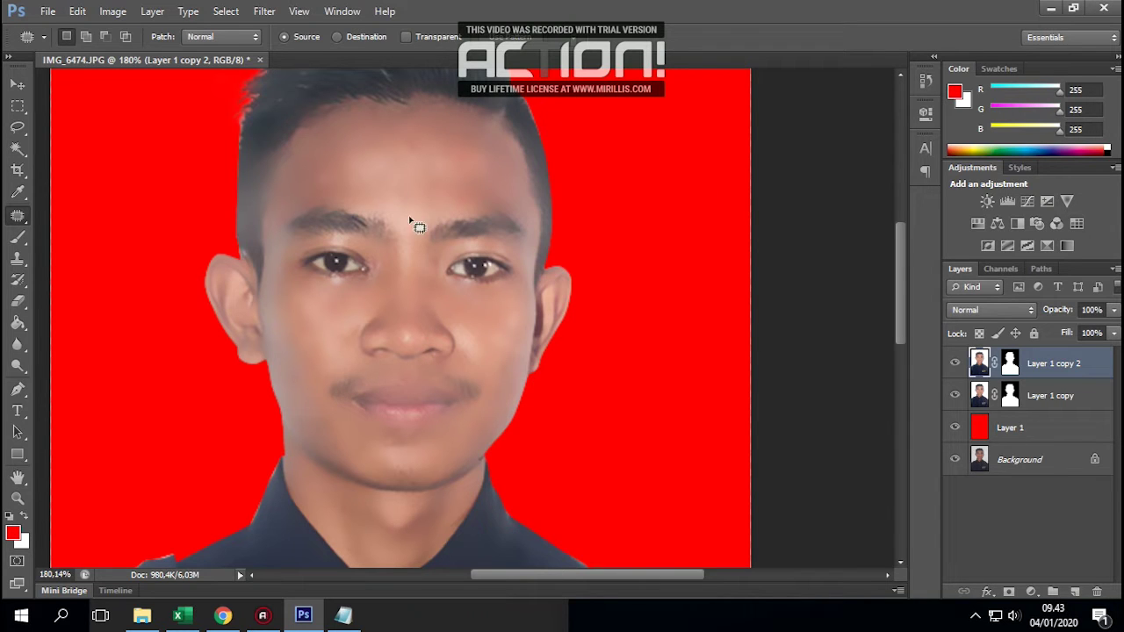
click(1010, 366)
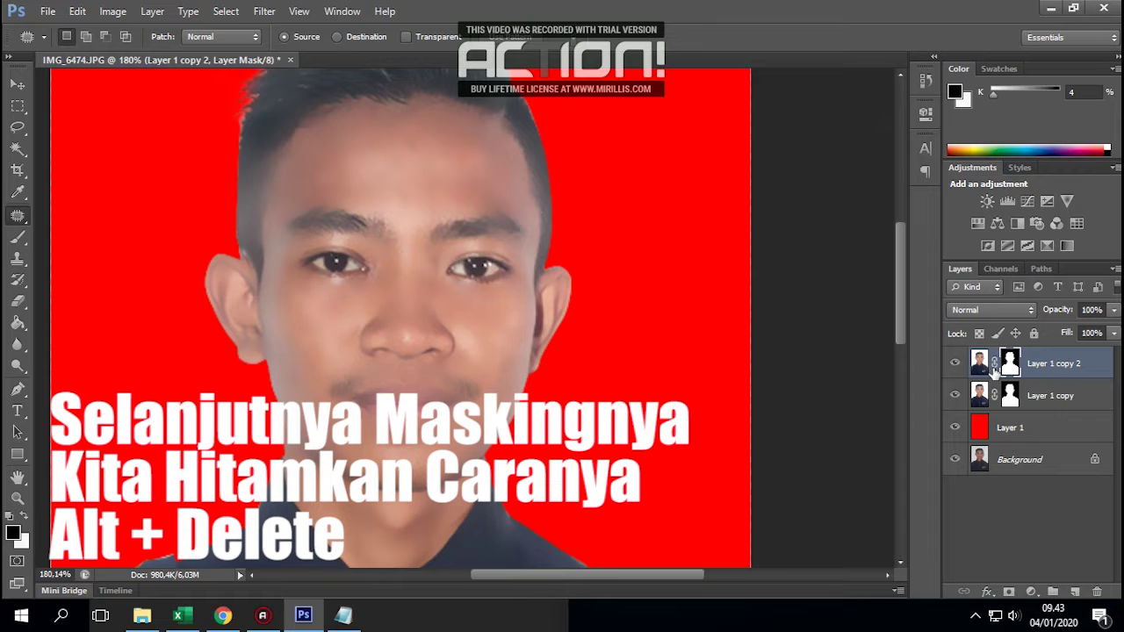
Fill the blurred copy's mask black, then paint white over the forehead and cheek skin
key(alt+Delete)
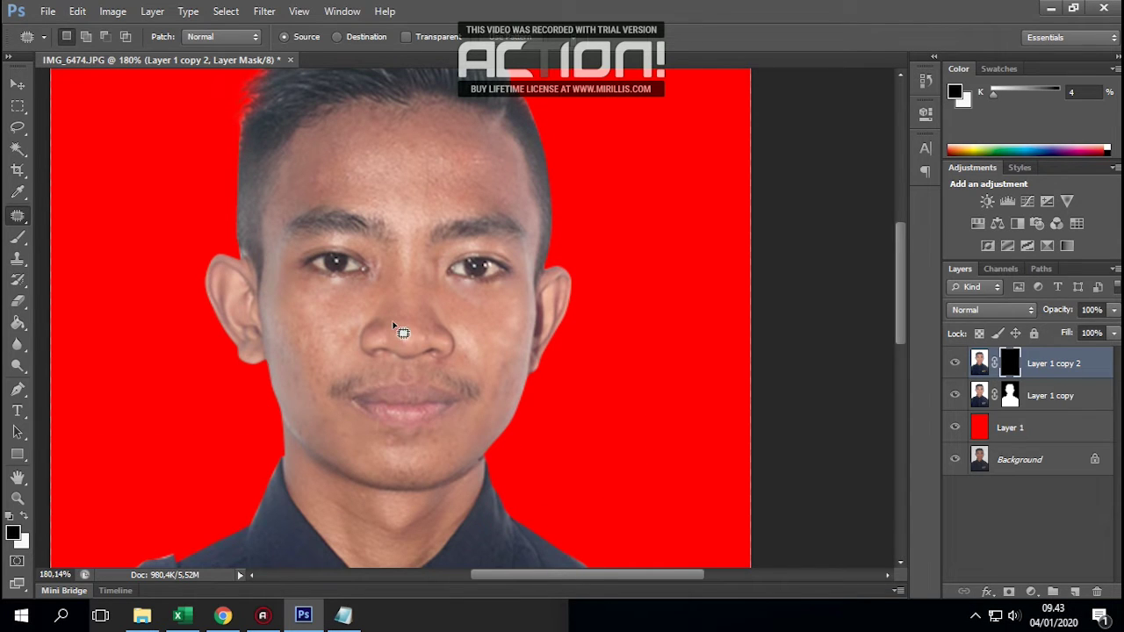
key(b)
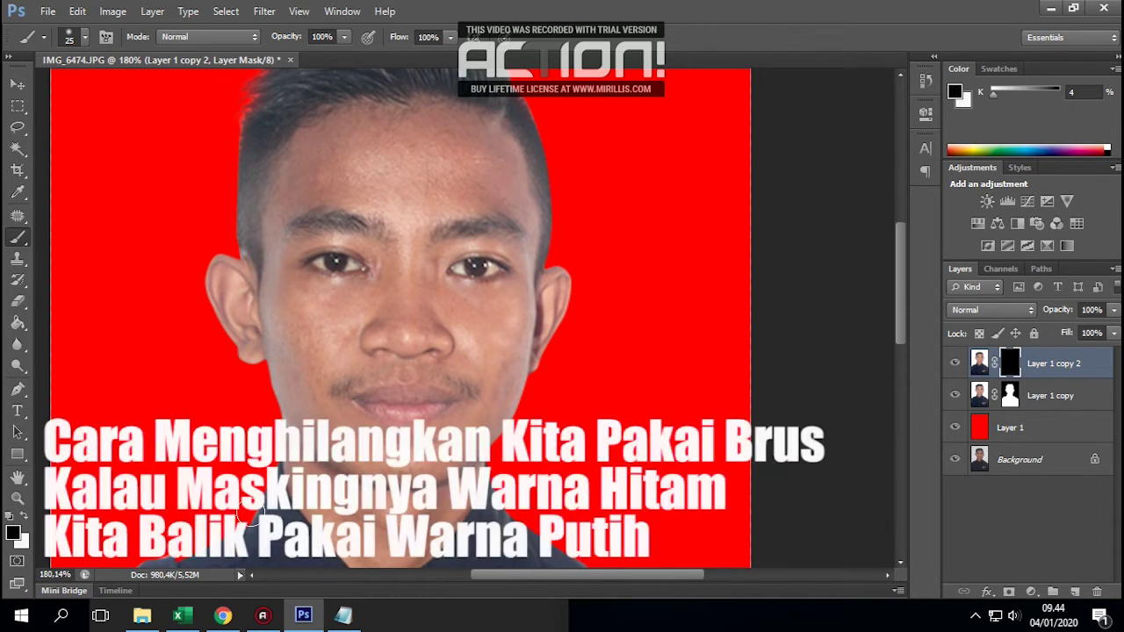
click(24, 520)
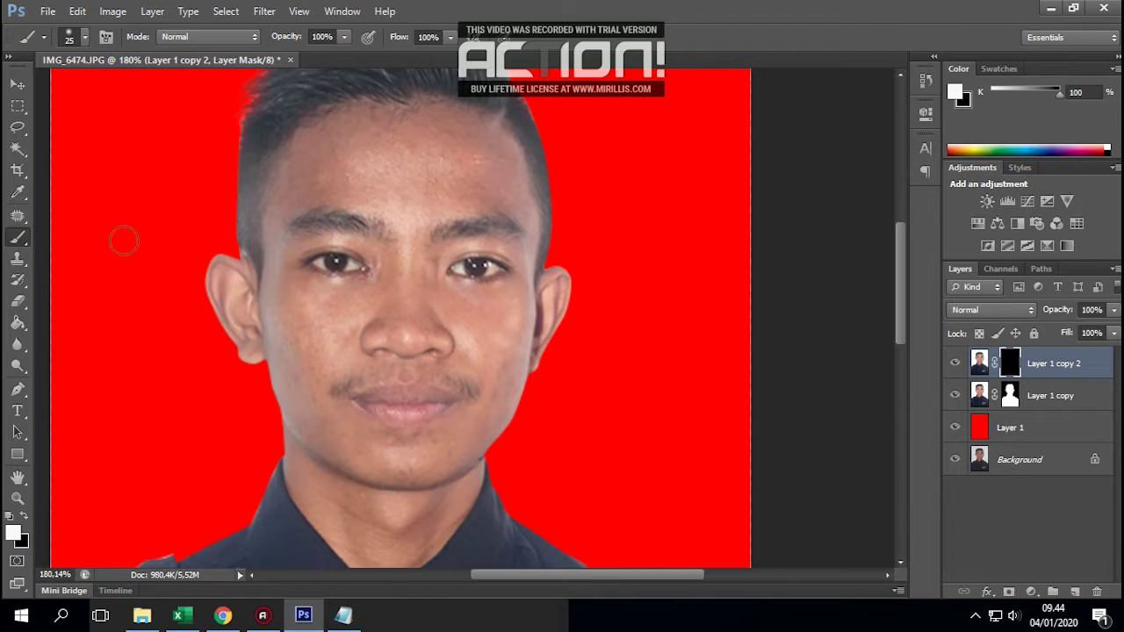
scroll(311, 163, up, 5)
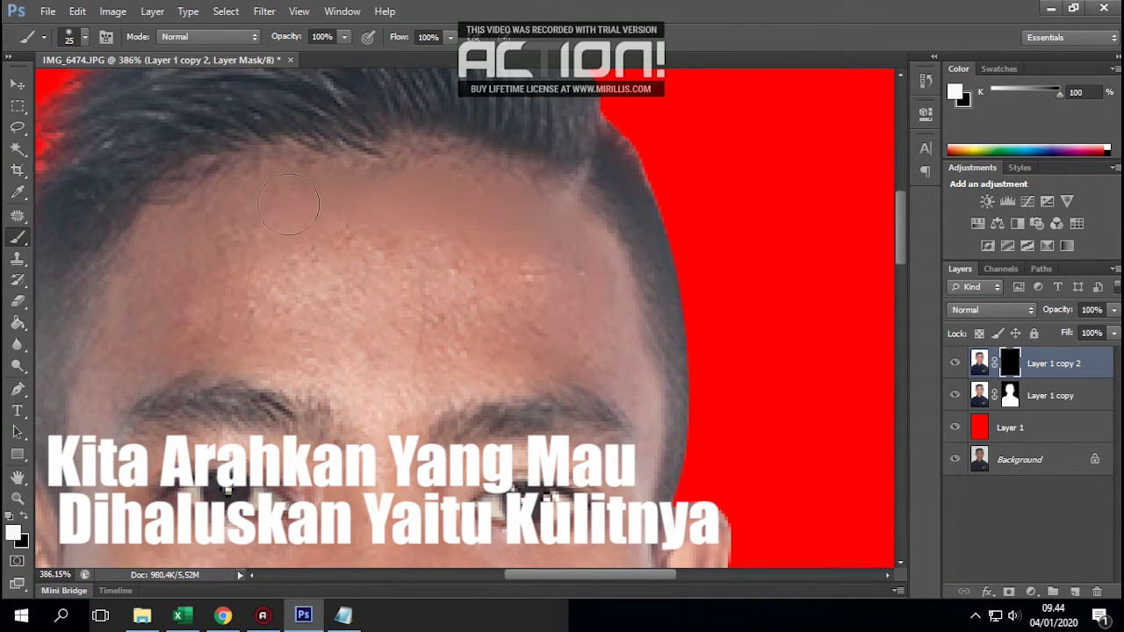
drag(207, 251, 162, 316)
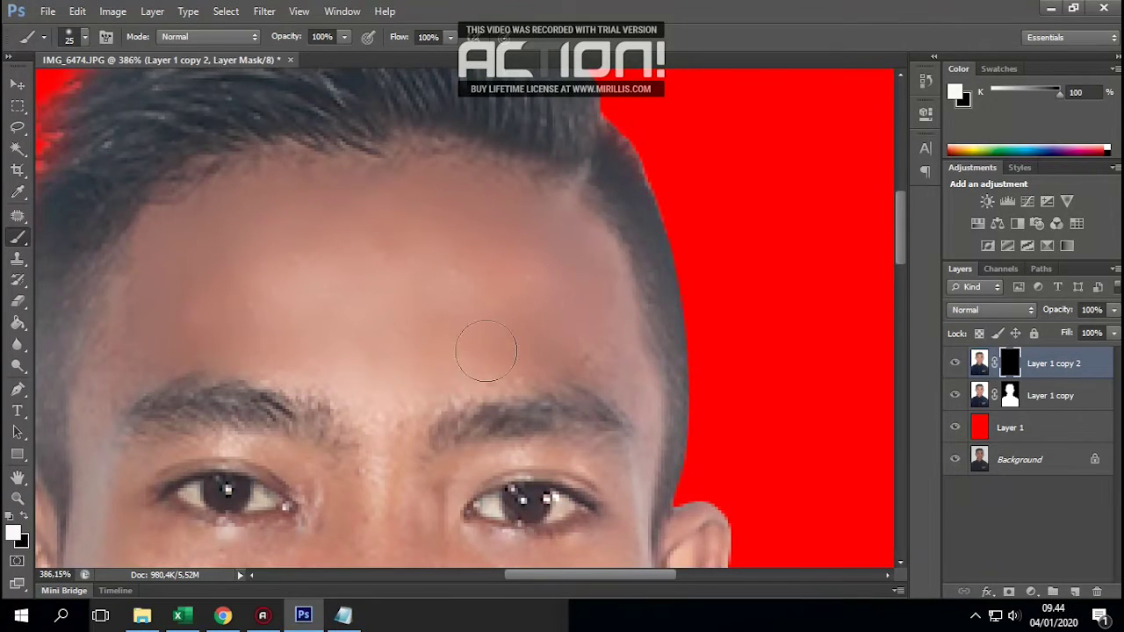
scroll(609, 326, down, 5)
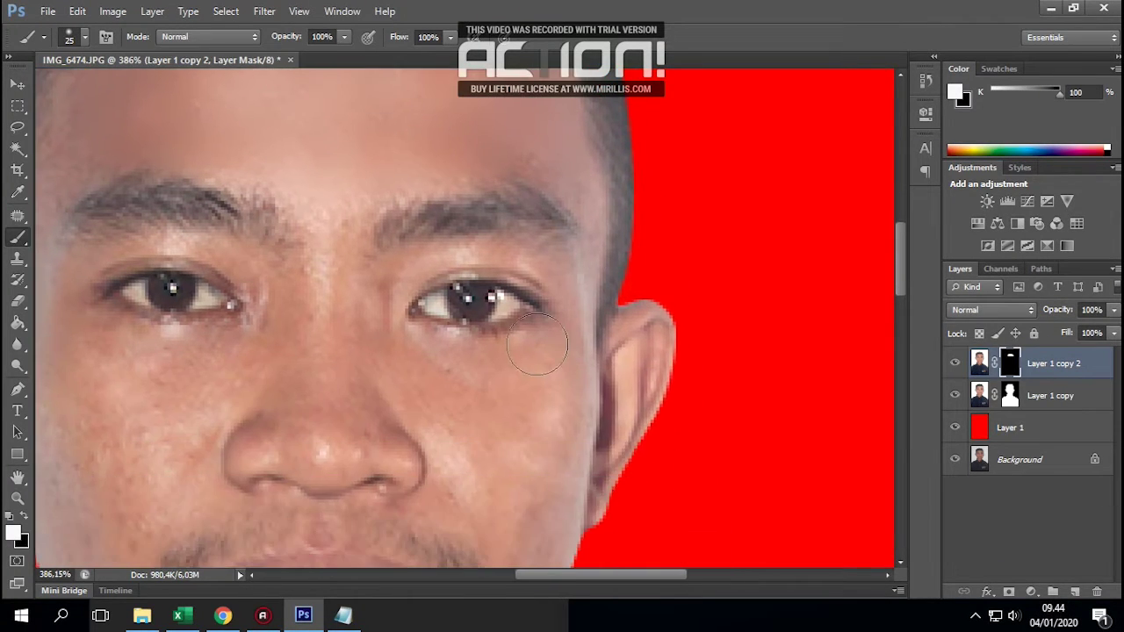
drag(538, 344, 193, 391)
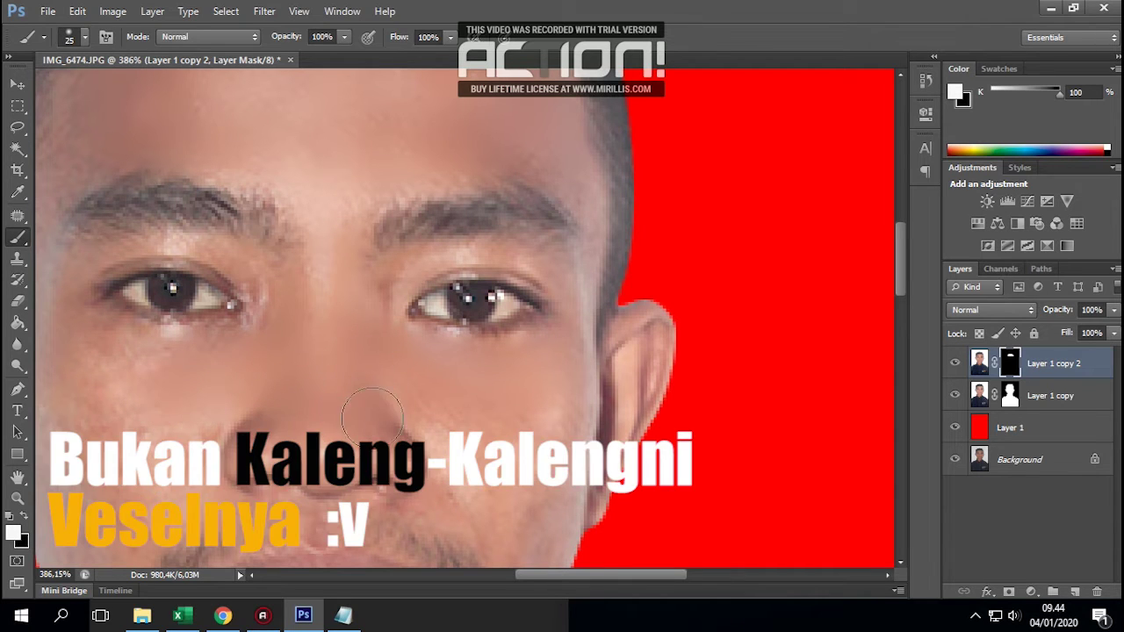
Paint white over the remaining cheek and chin skin to reveal the smoothing
scroll(373, 417, down, 2)
scroll(319, 359, right, 3)
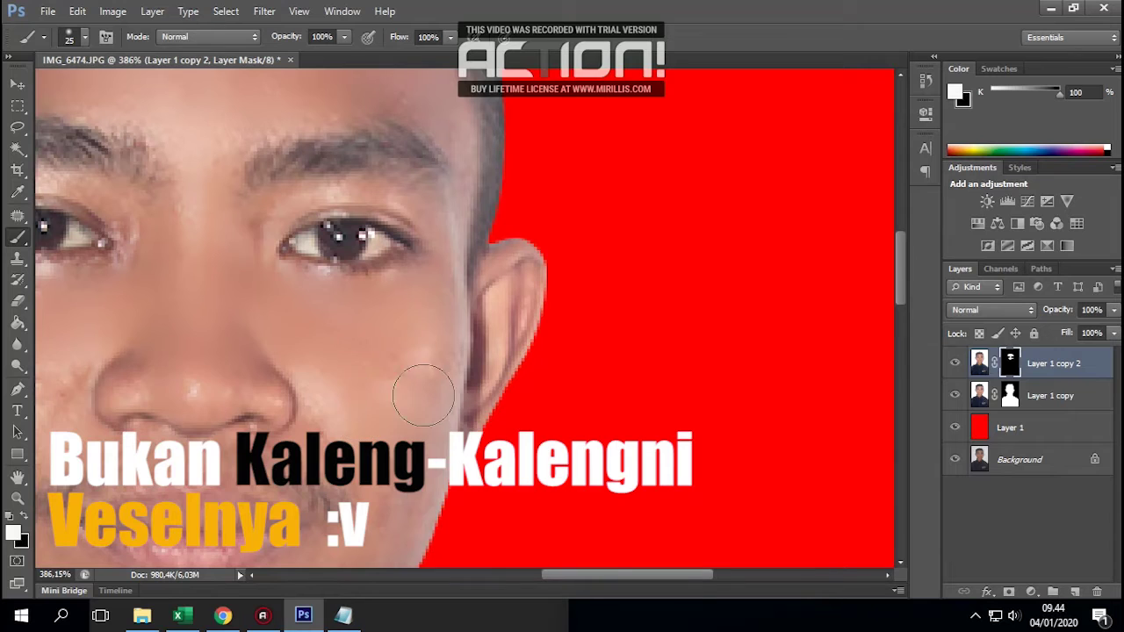
scroll(439, 351, left, 2)
scroll(450, 329, down, 3)
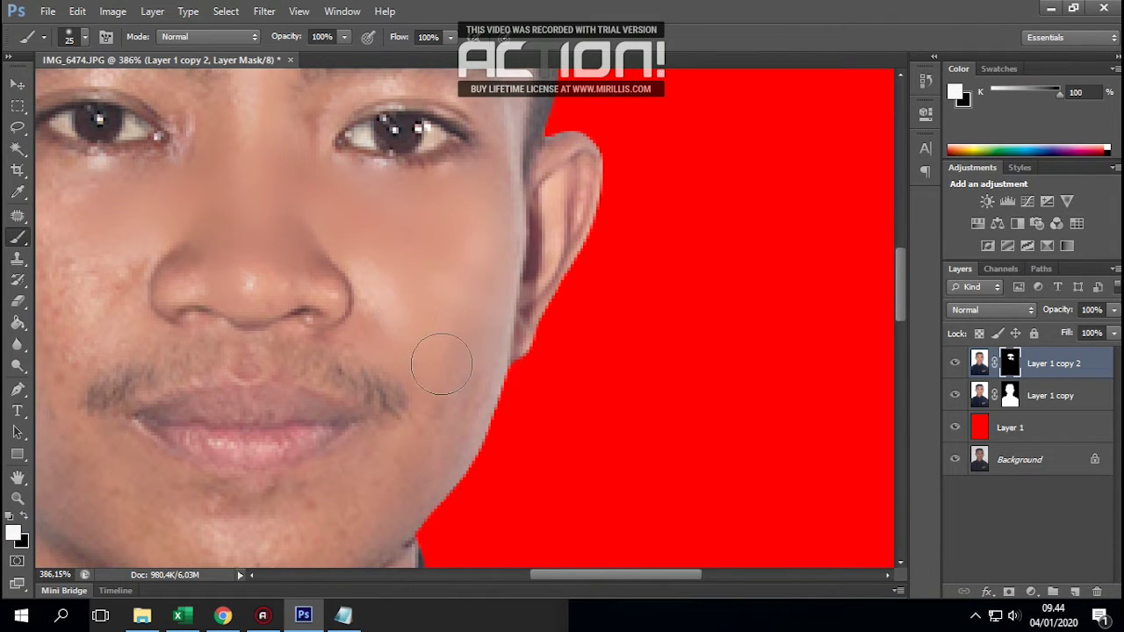
drag(346, 484, 438, 350)
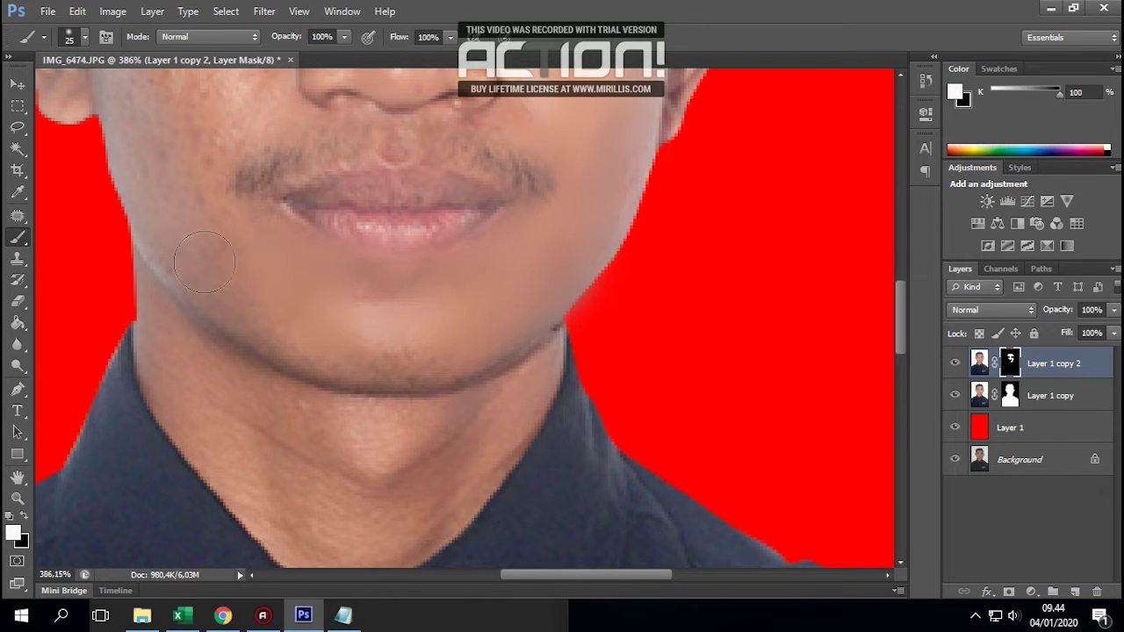
drag(186, 225, 239, 339)
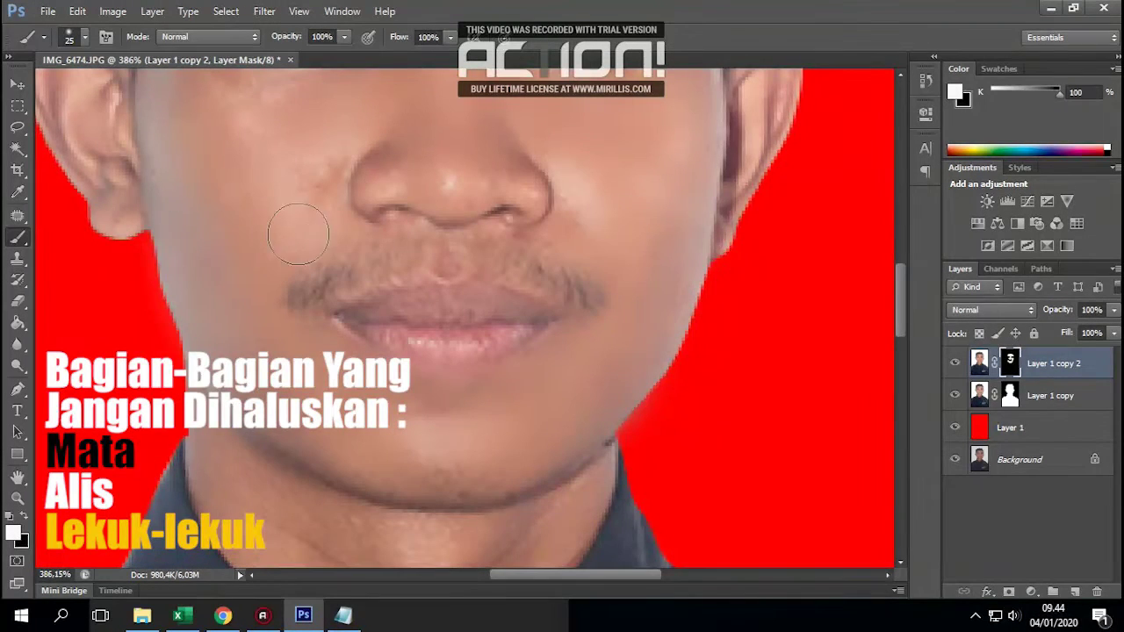
drag(296, 210, 307, 334)
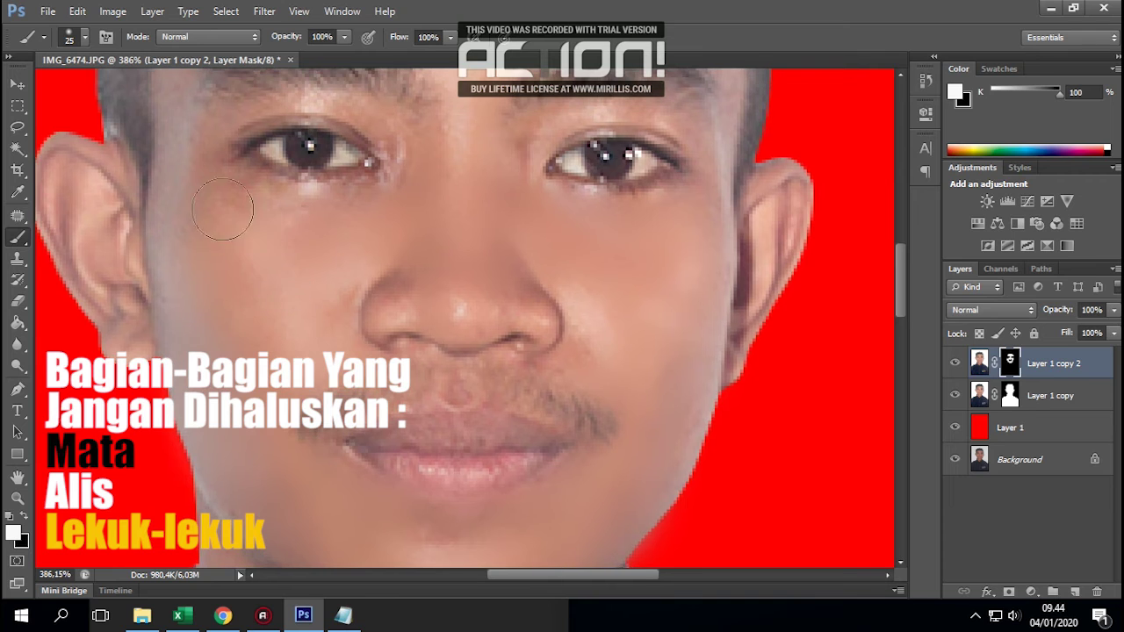
drag(272, 298, 255, 448)
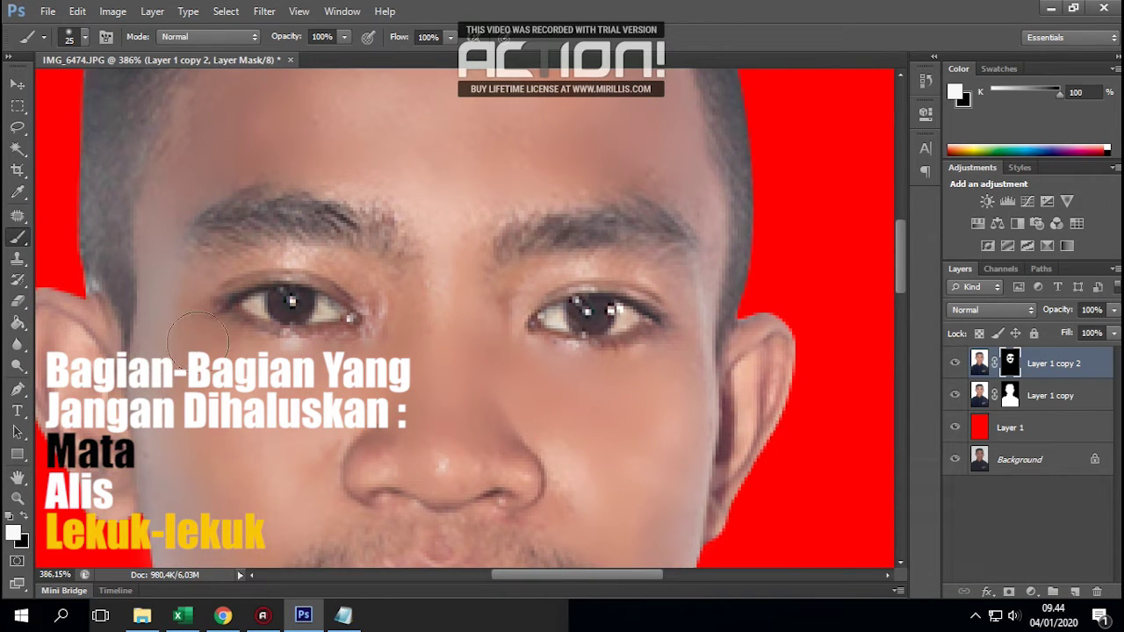
Touch up the mask around the mouth with a smaller black brush, then begin a 4 × 6 cm crop
key(bracketleft)
key(bracketleft)
scroll(420, 294, down, 3)
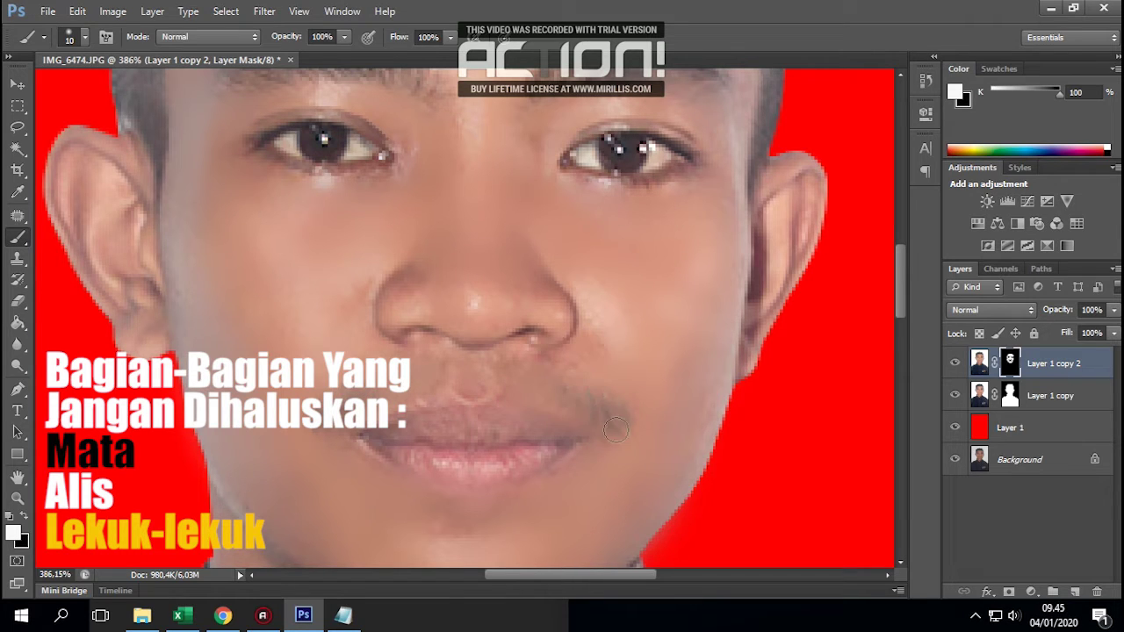
key(x)
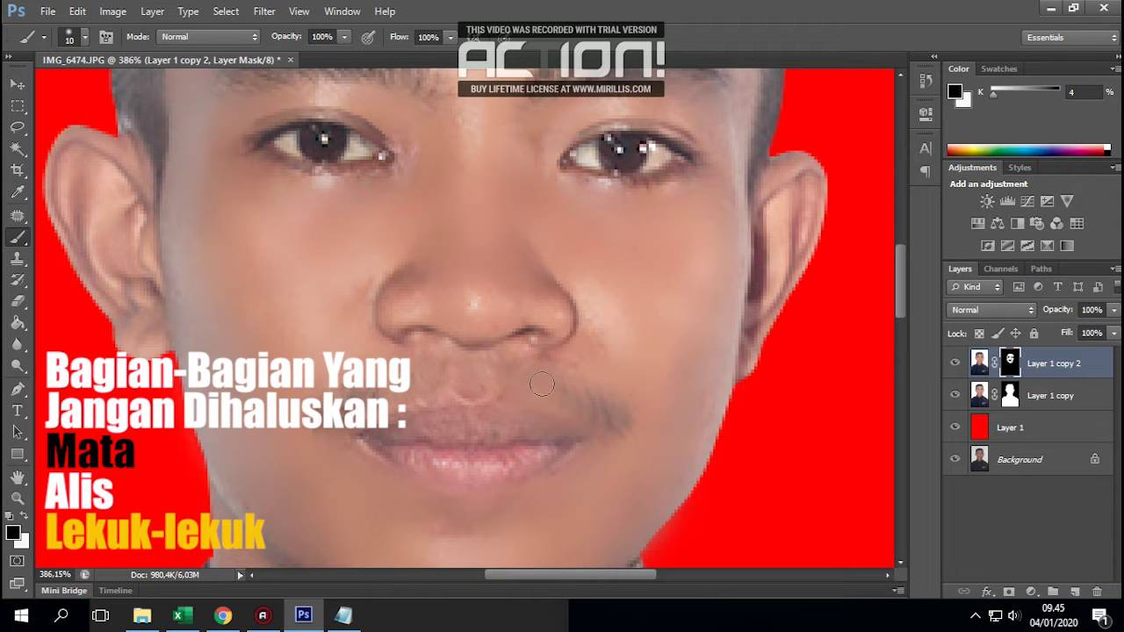
drag(568, 447, 568, 348)
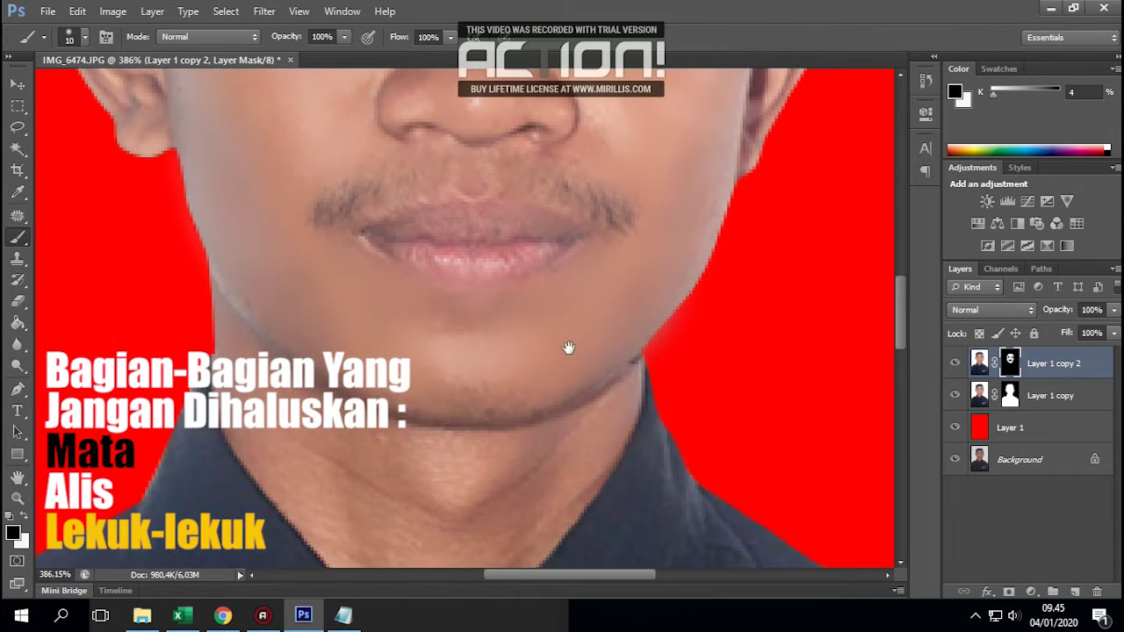
key(c)
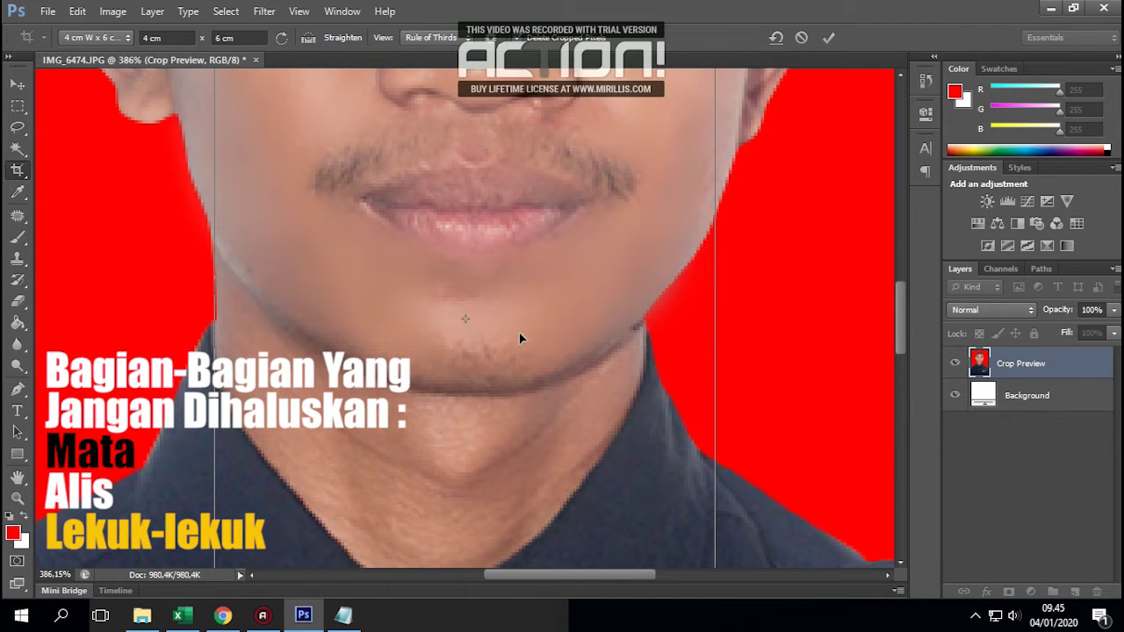
Cancel the crop, undo two stray brush strokes on the chin, and retarget Layer 1 copy 2's mask
click(18, 83)
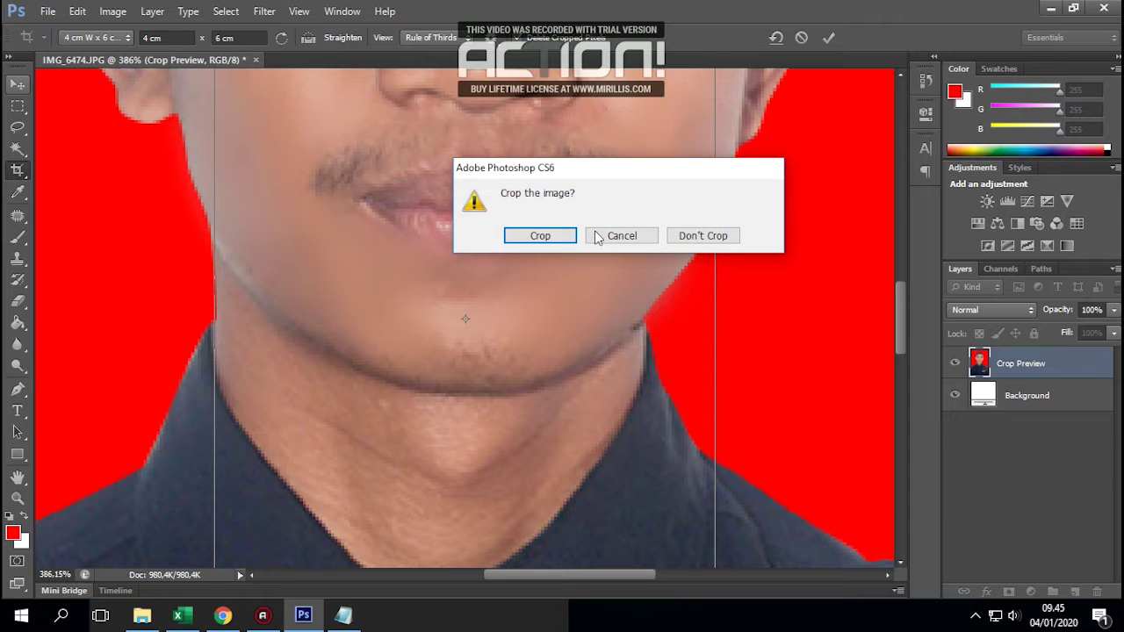
click(702, 235)
key(b)
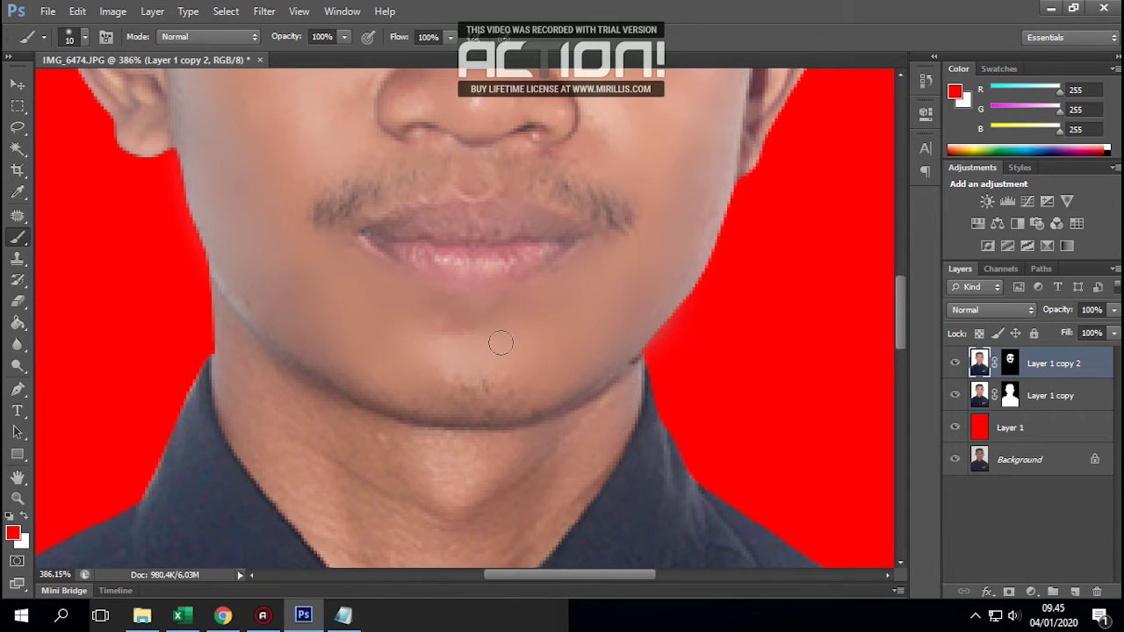
drag(423, 386, 510, 383)
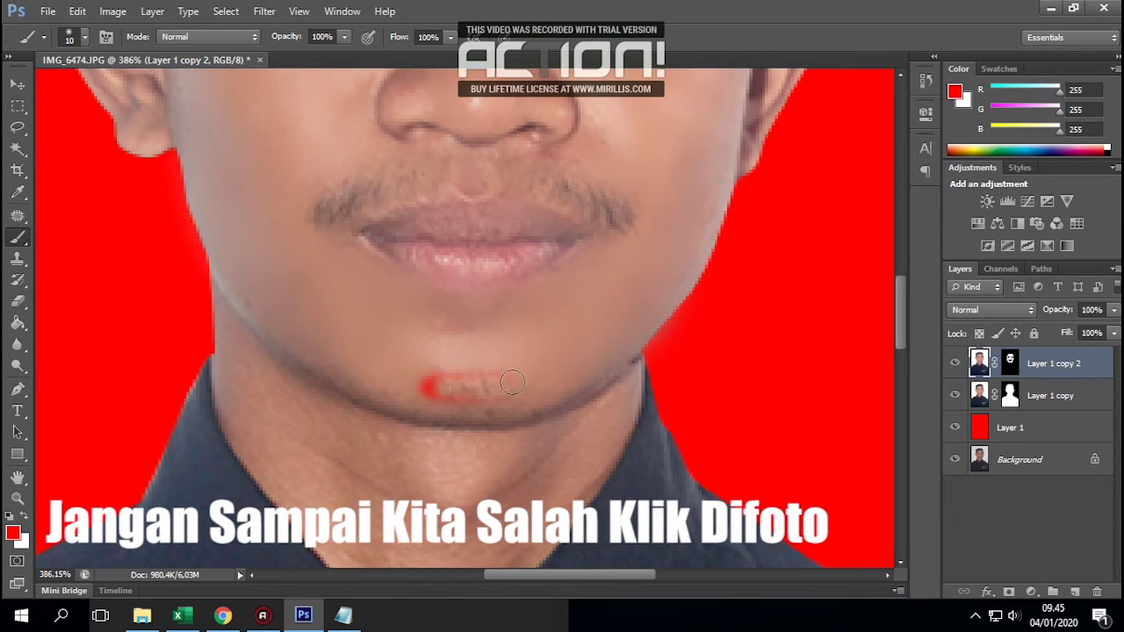
key(ctrl+z)
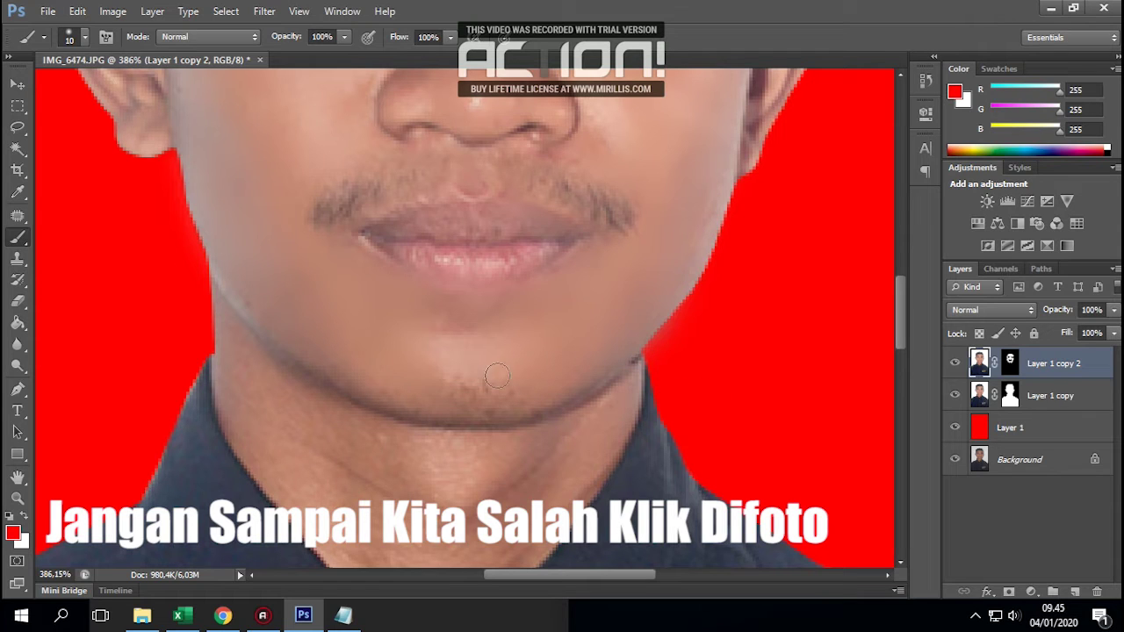
drag(503, 370, 436, 375)
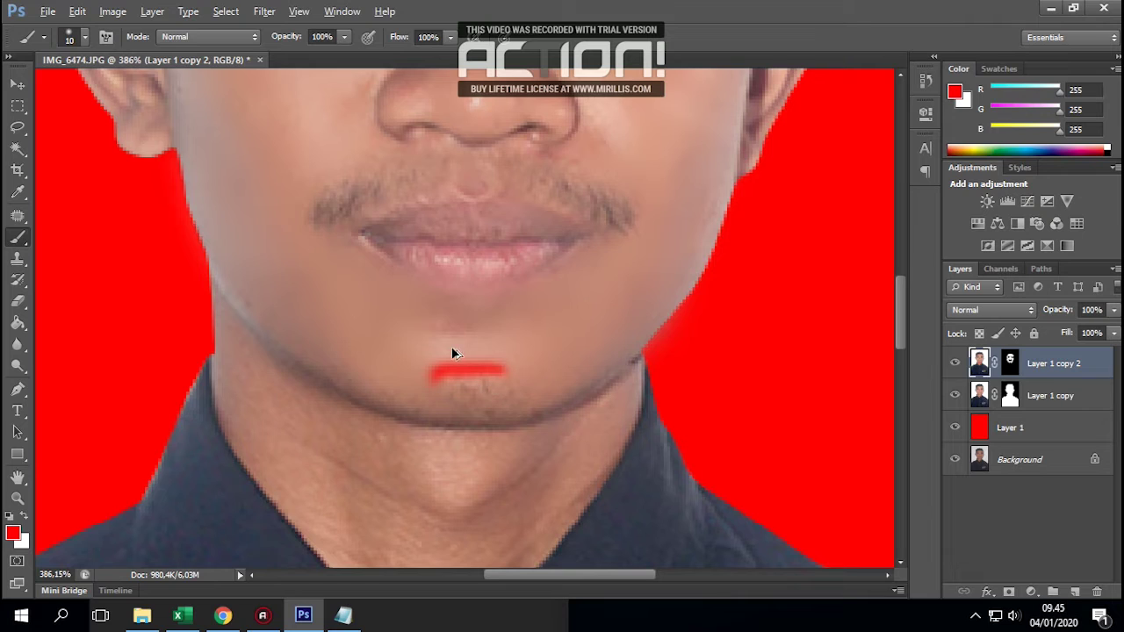
key(ctrl+z)
click(1009, 365)
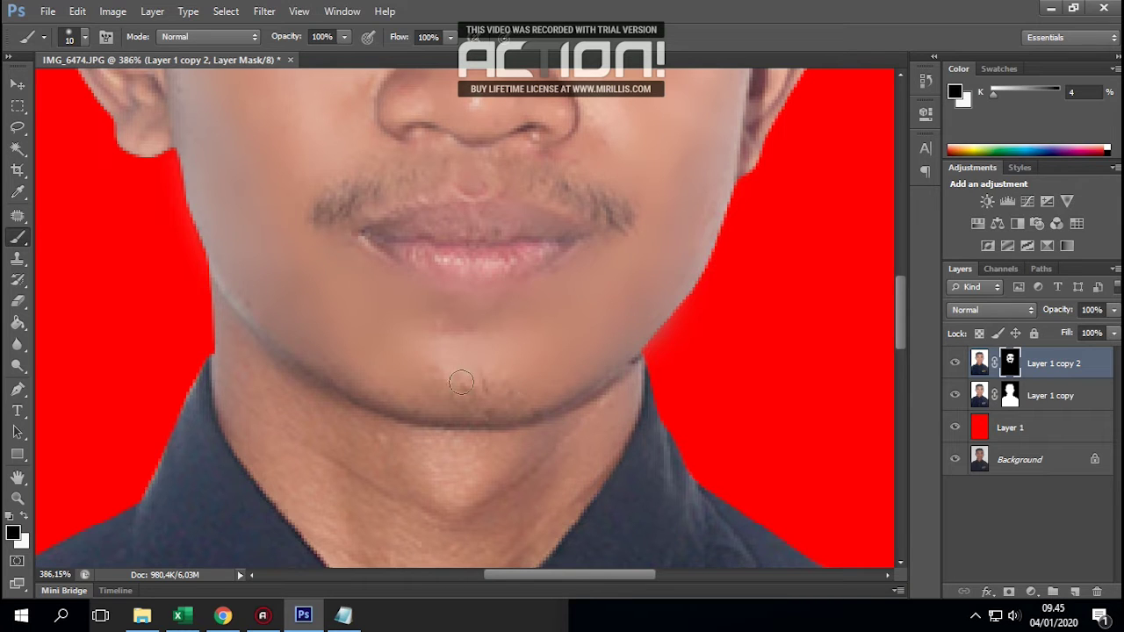
Show the mask as a red overlay, enlarge the brush, and test-paint on the cheek
key(x)
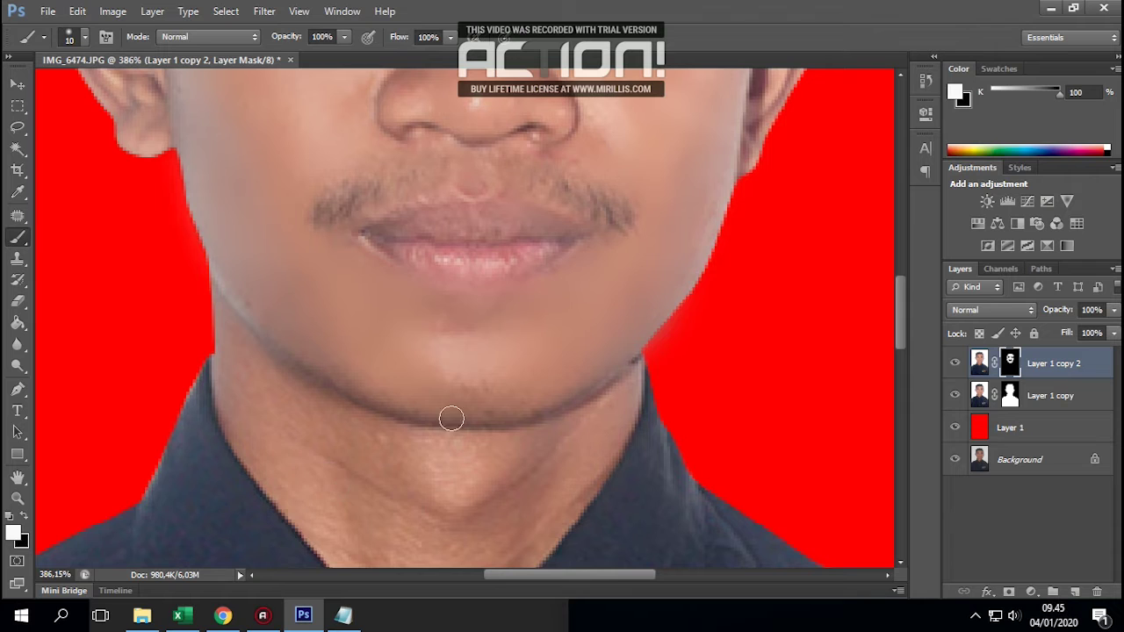
scroll(456, 373, down, 1)
scroll(457, 373, down, 4)
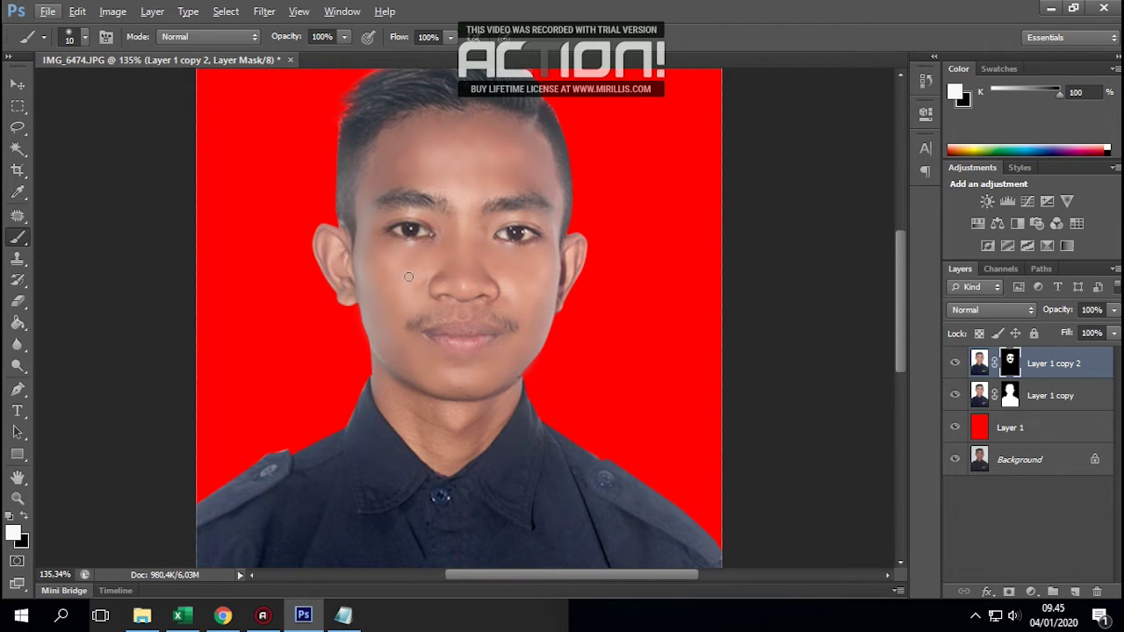
key(x)
key(backslash)
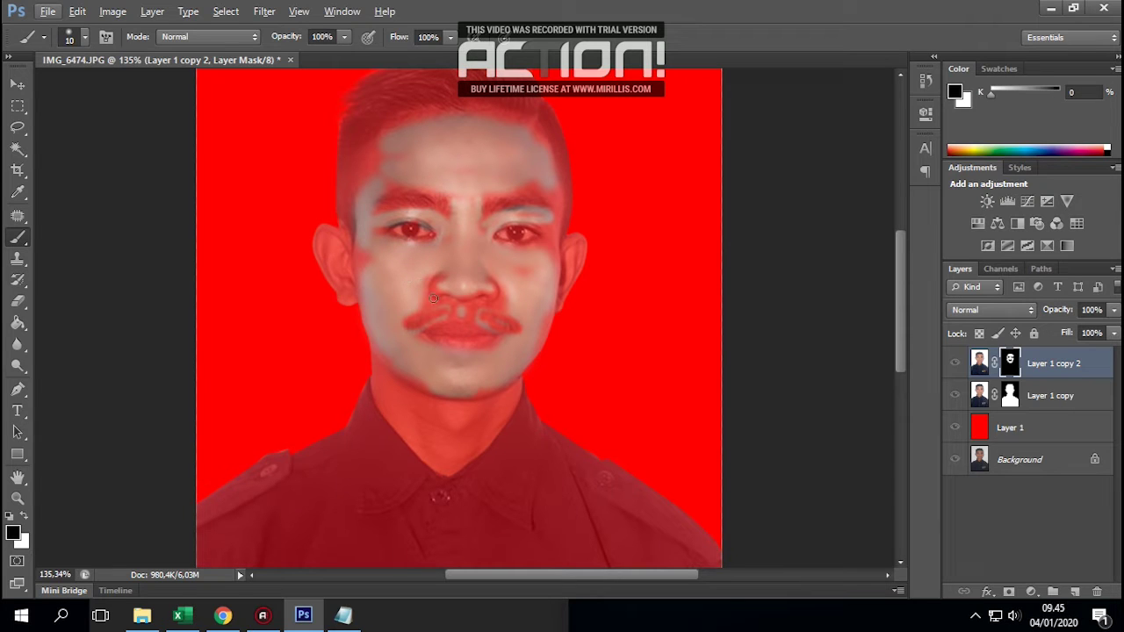
scroll(457, 316, up, 3)
scroll(461, 307, up, 3)
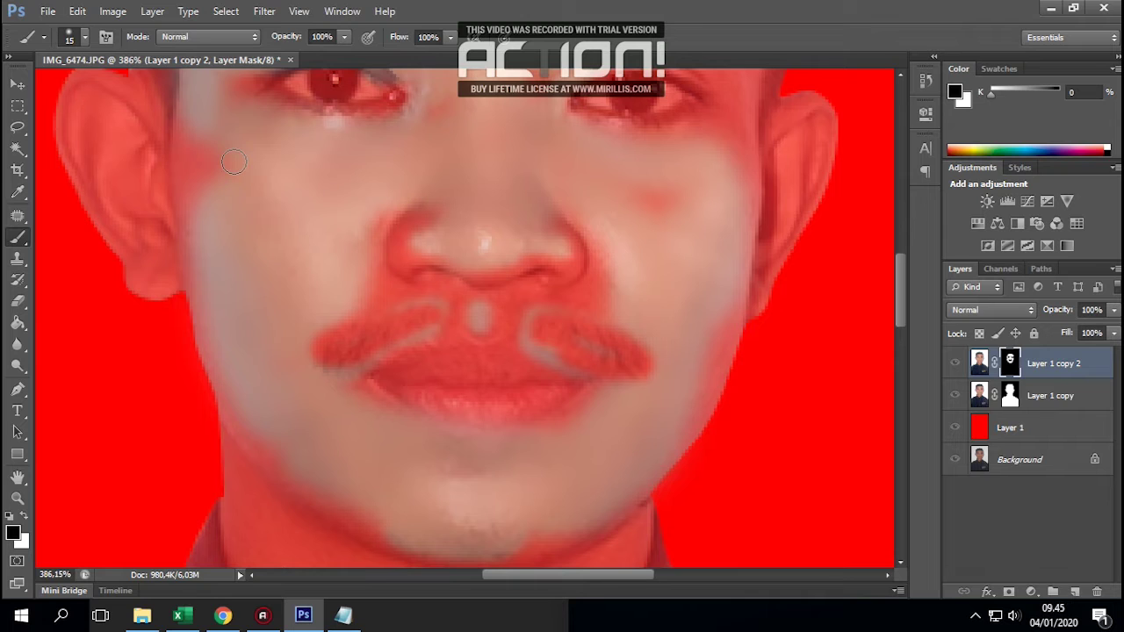
key(bracketright)
mouse_move(230, 153)
mouse_down()
mouse_move(219, 175)
mouse_move(224, 143)
mouse_move(220, 171)
mouse_up()
key(x)
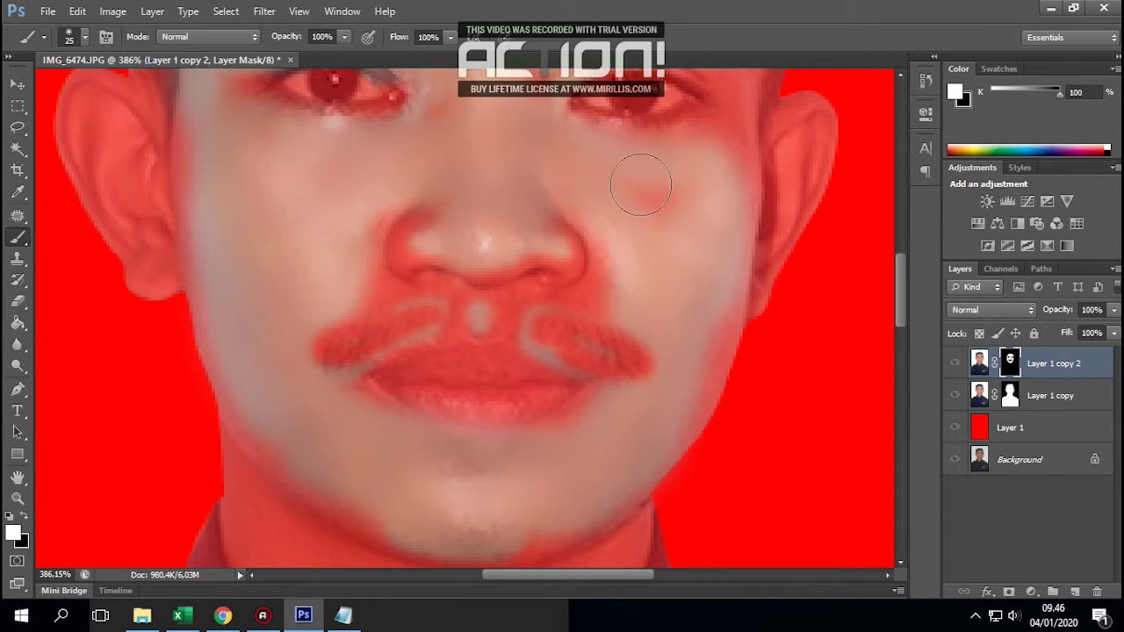
Paint white over the upper-left forehead and down the neck to extend the smoothing
drag(720, 171, 654, 332)
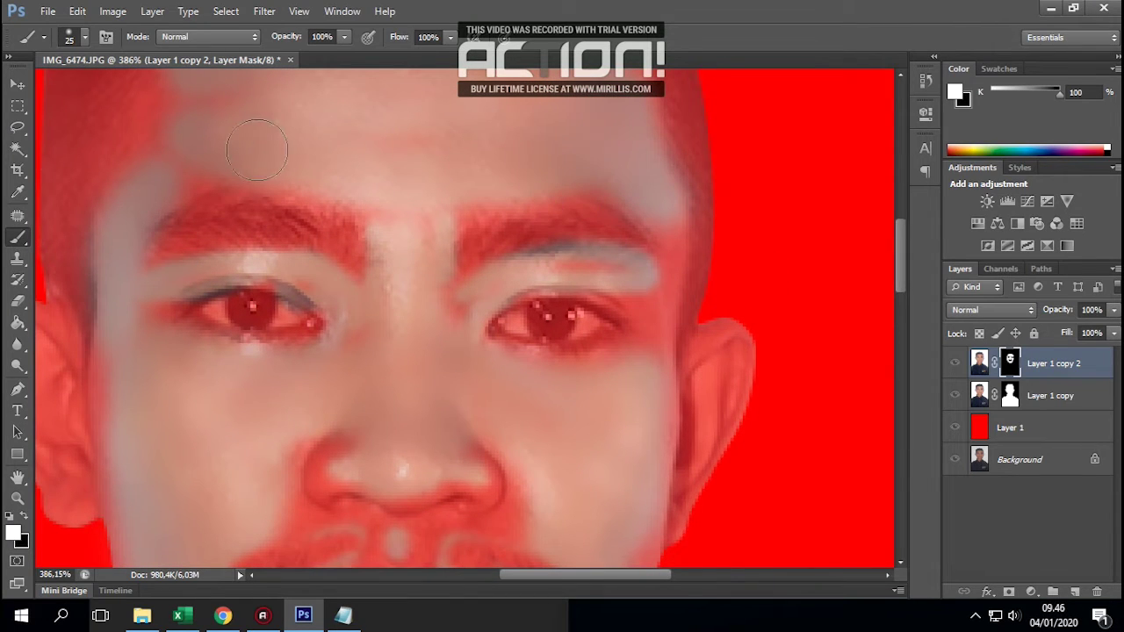
drag(256, 150, 278, 114)
drag(341, 180, 345, 171)
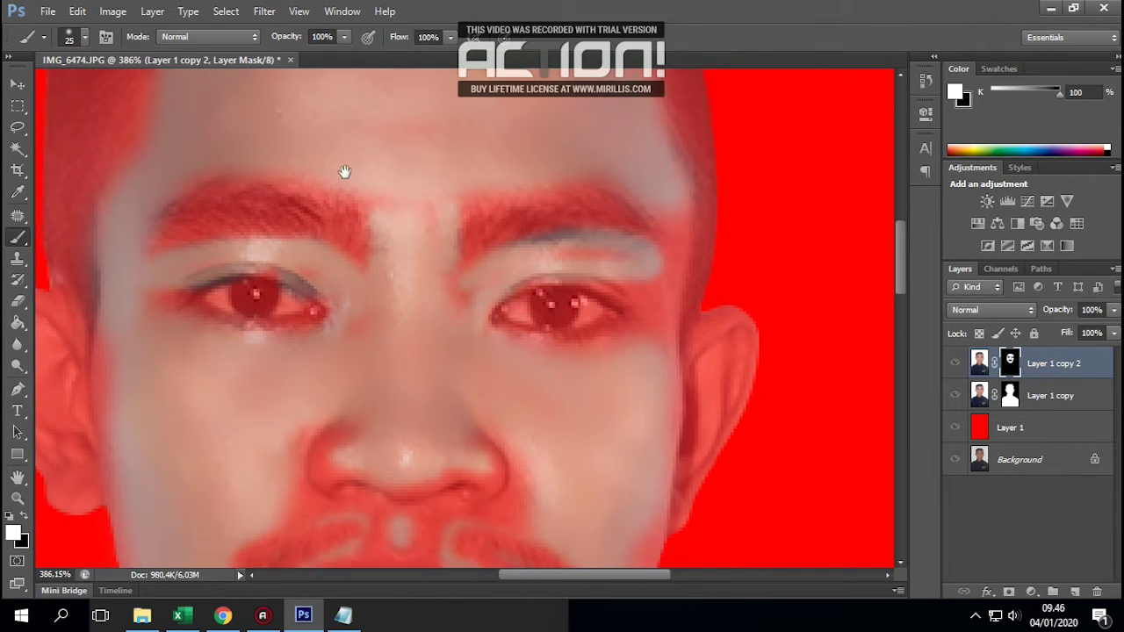
scroll(344, 171, down, 5)
drag(534, 261, 513, 158)
drag(443, 430, 329, 544)
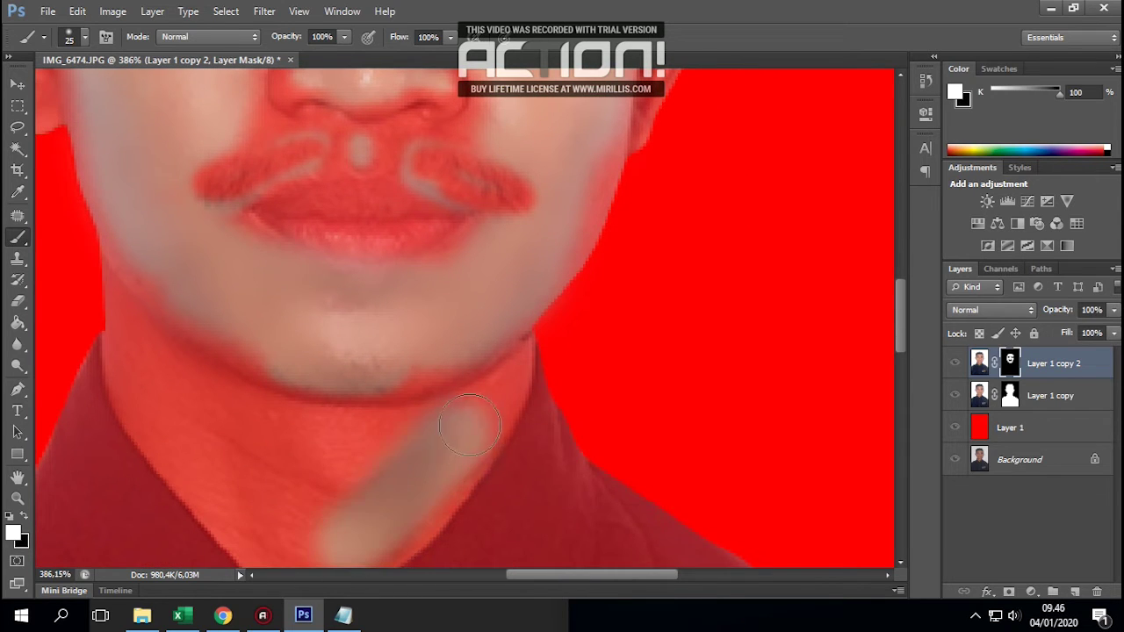
mouse_move(469, 426)
mouse_down()
mouse_move(496, 430)
mouse_move(189, 514)
mouse_move(114, 369)
mouse_move(203, 413)
mouse_move(289, 475)
mouse_move(287, 487)
mouse_move(421, 448)
mouse_move(292, 527)
mouse_up()
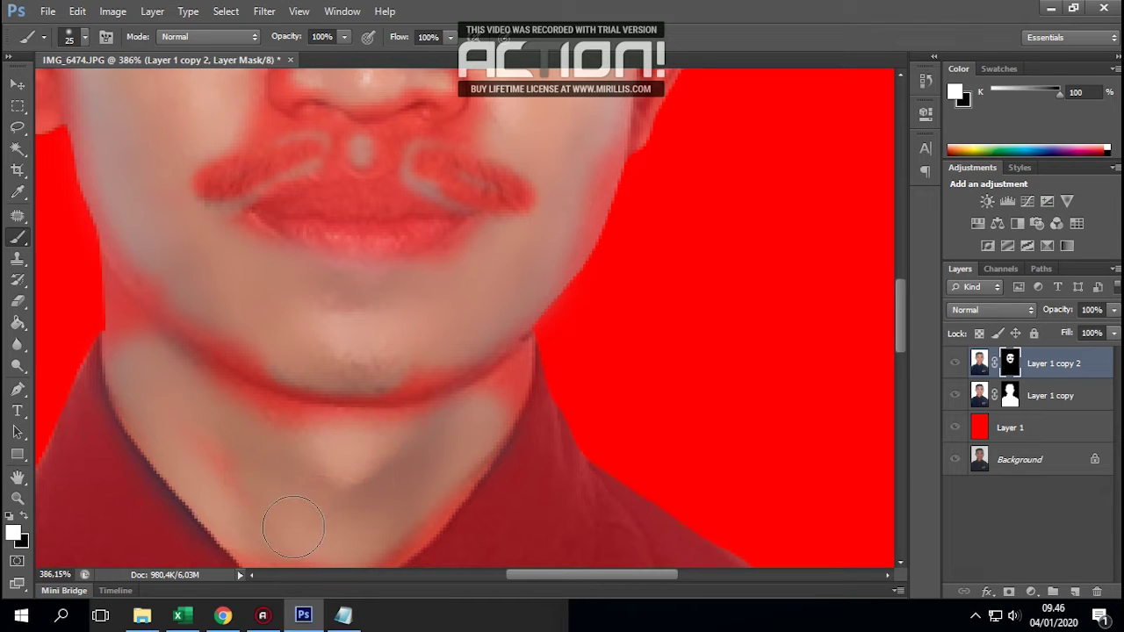
drag(293, 383, 293, 449)
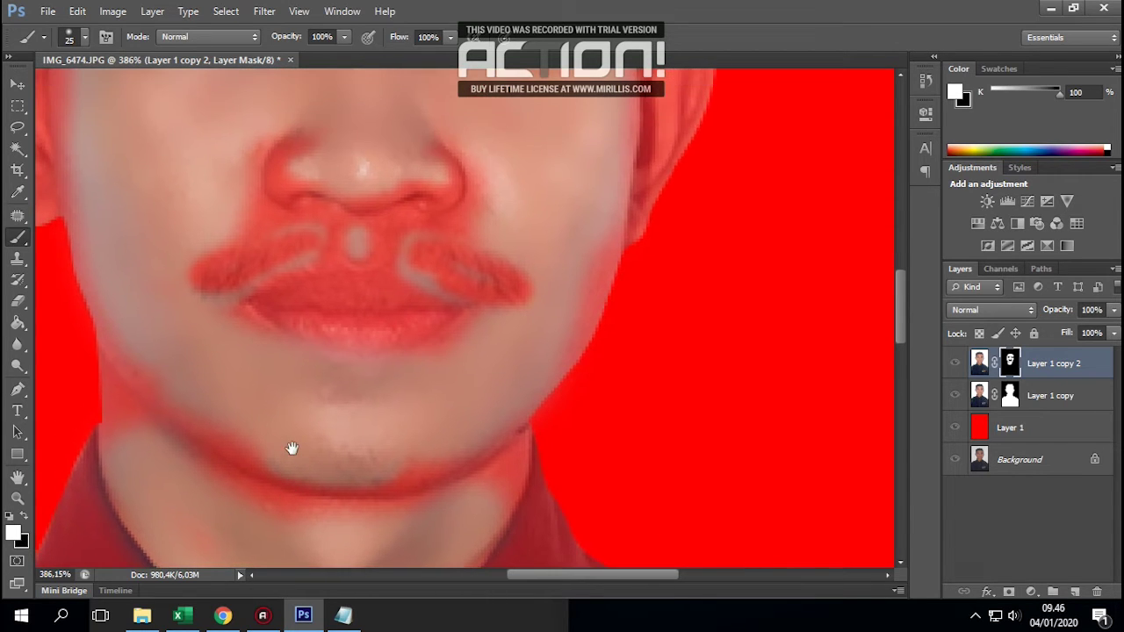
scroll(293, 449, down, 3)
scroll(299, 441, down, 3)
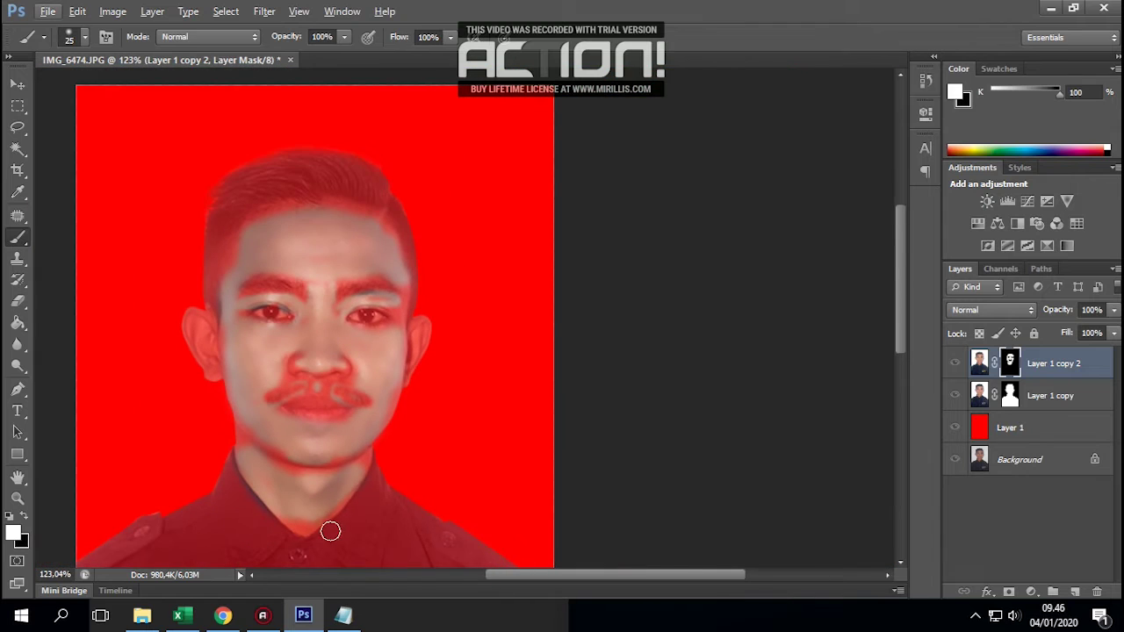
Hide the mask overlay, duplicate Layer 1 copy 2 into Layer 1 copy 3, and target its mask
key(backslash)
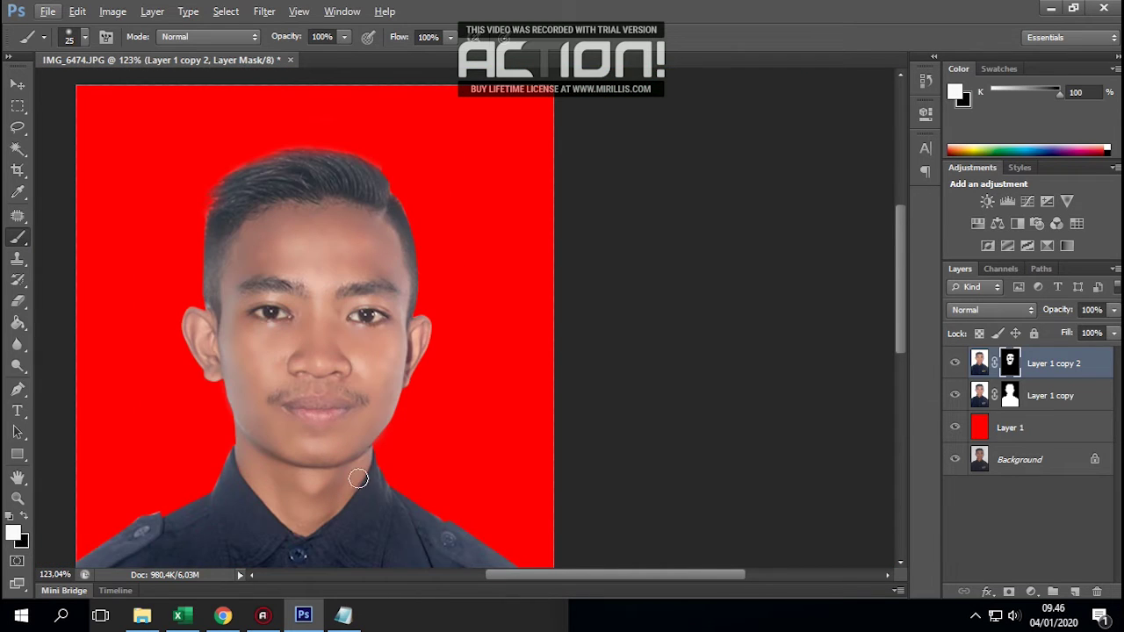
scroll(327, 465, down, 2)
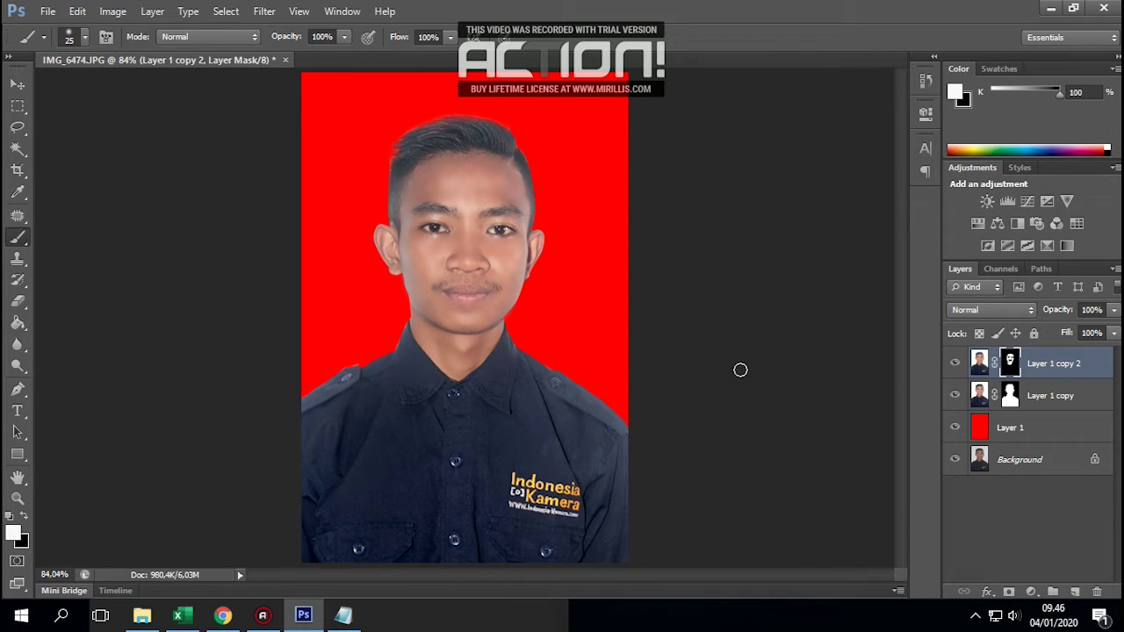
click(979, 367)
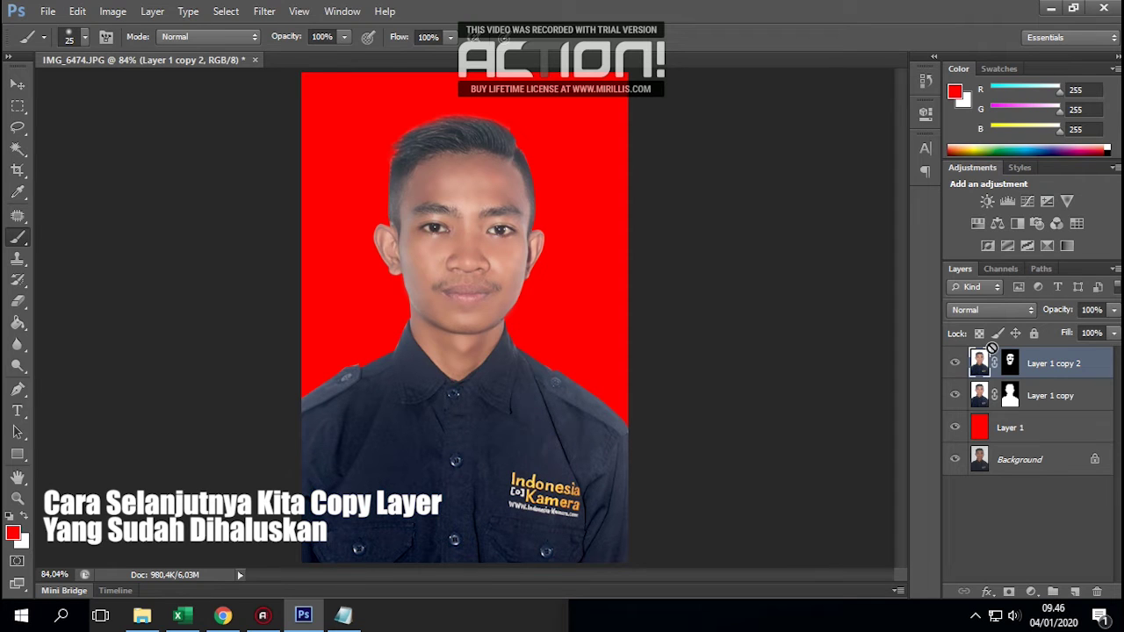
drag(992, 348, 984, 369)
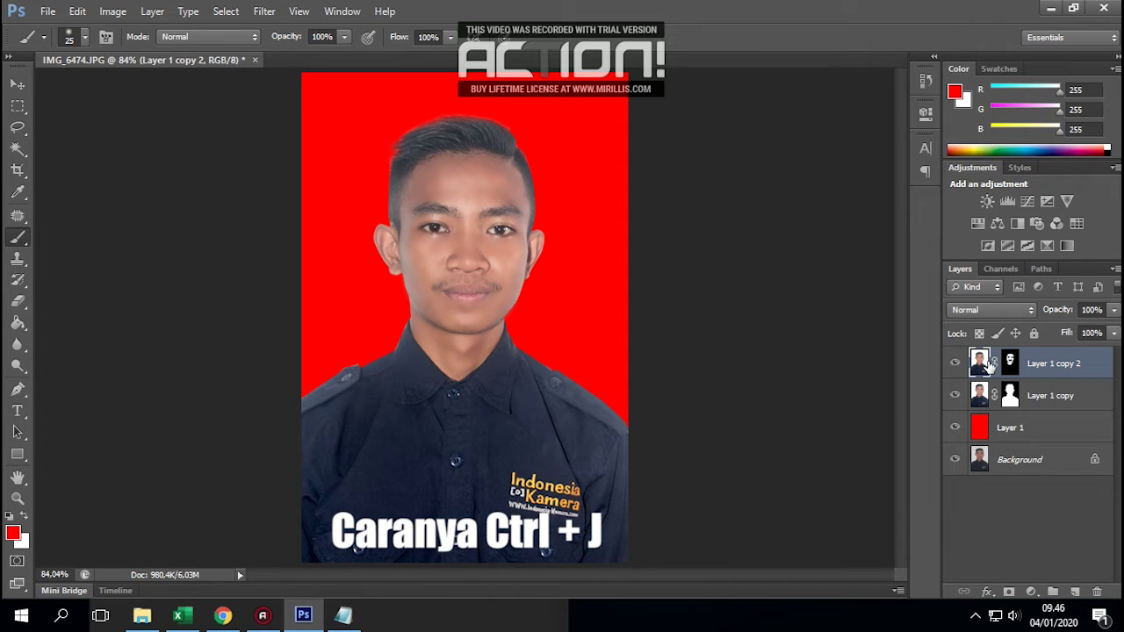
key(ctrl+j)
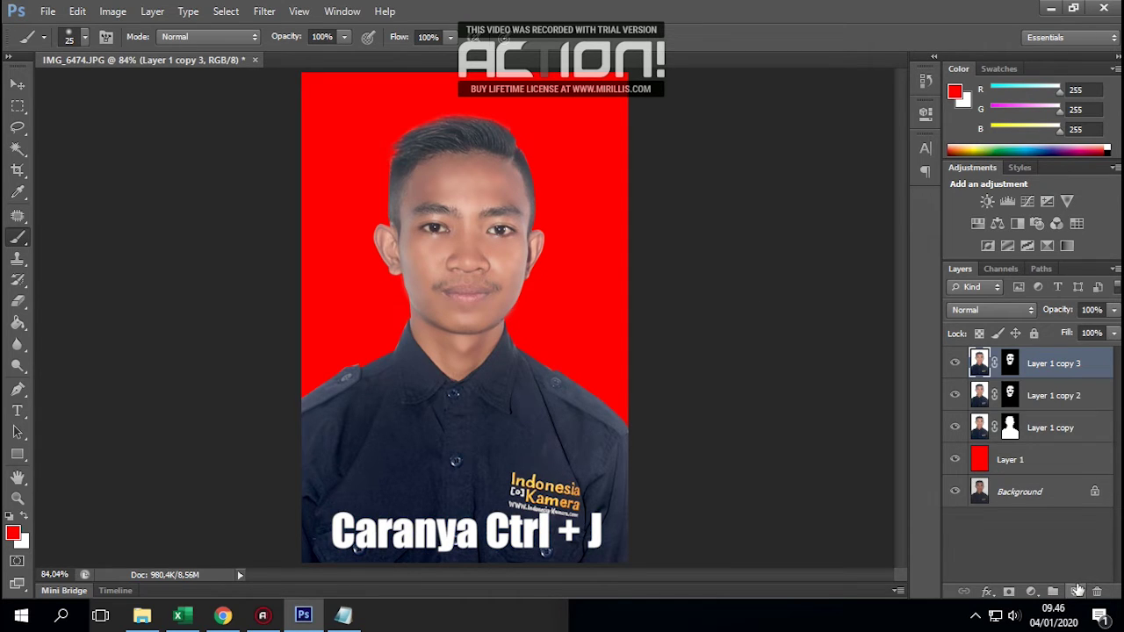
click(1011, 363)
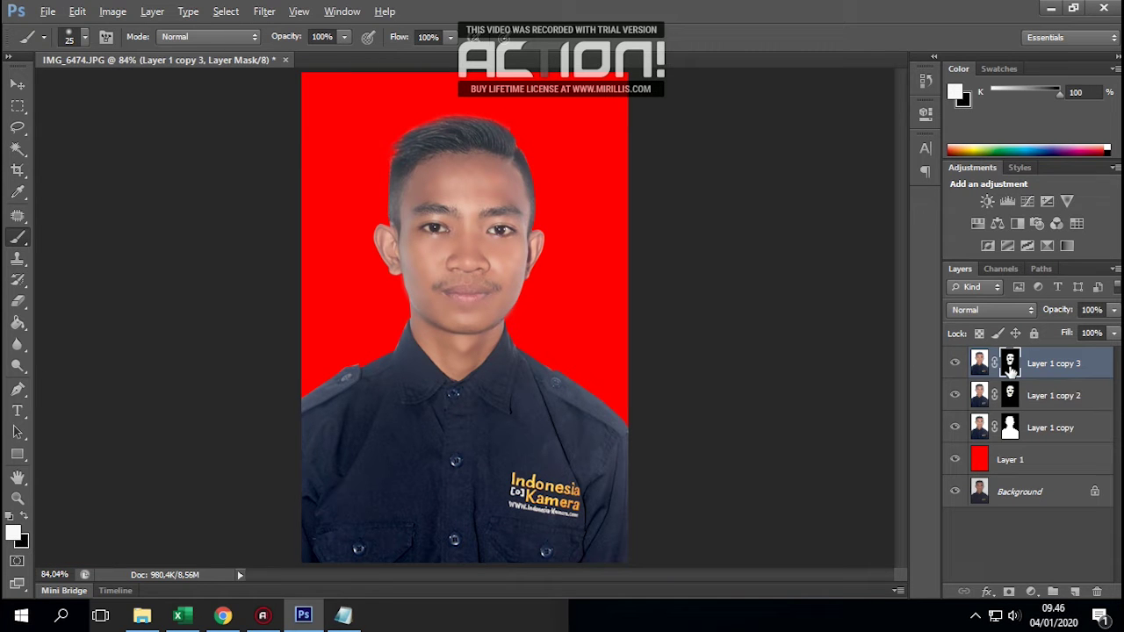
Fill the copy 3 mask white, set Soft Light blending, and select Layer 1 through copy 3
key(alt+BackSpace)
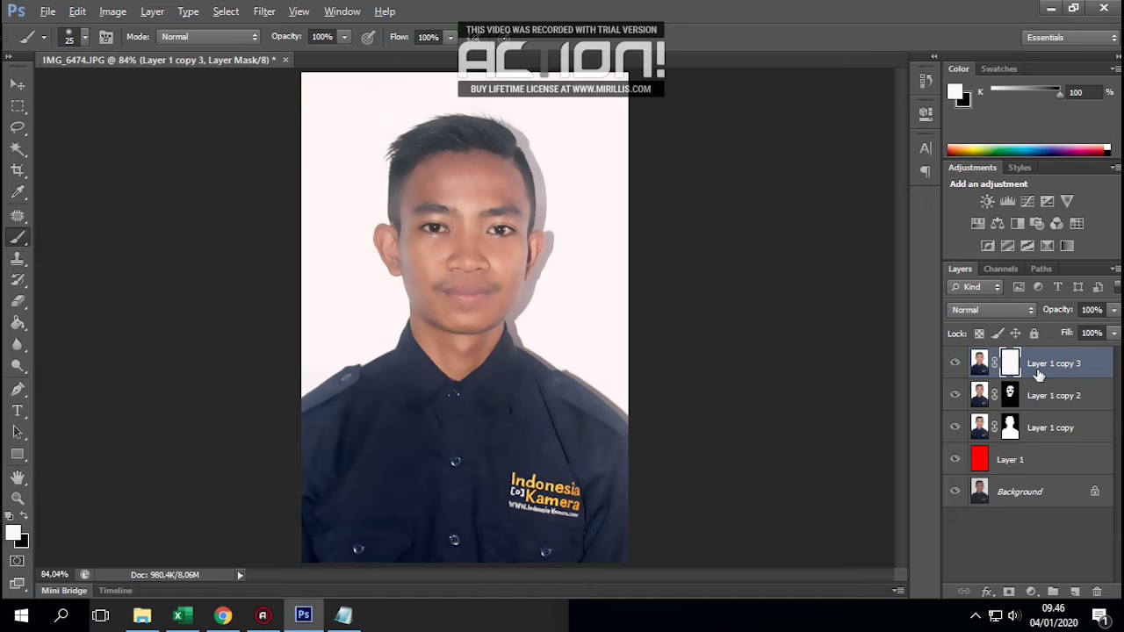
click(984, 317)
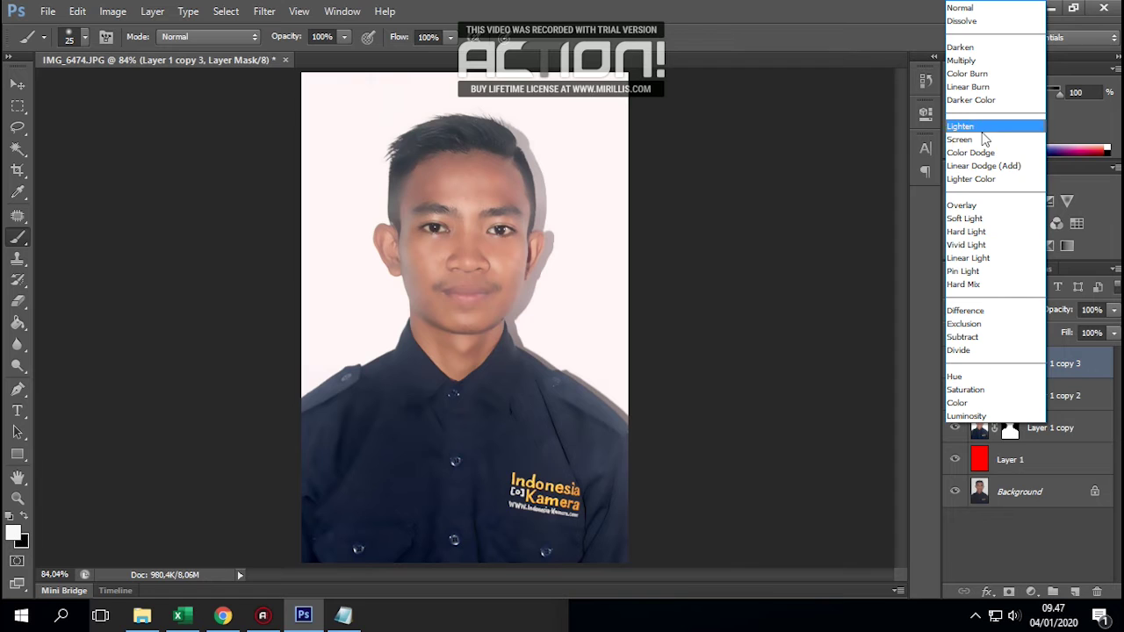
click(980, 218)
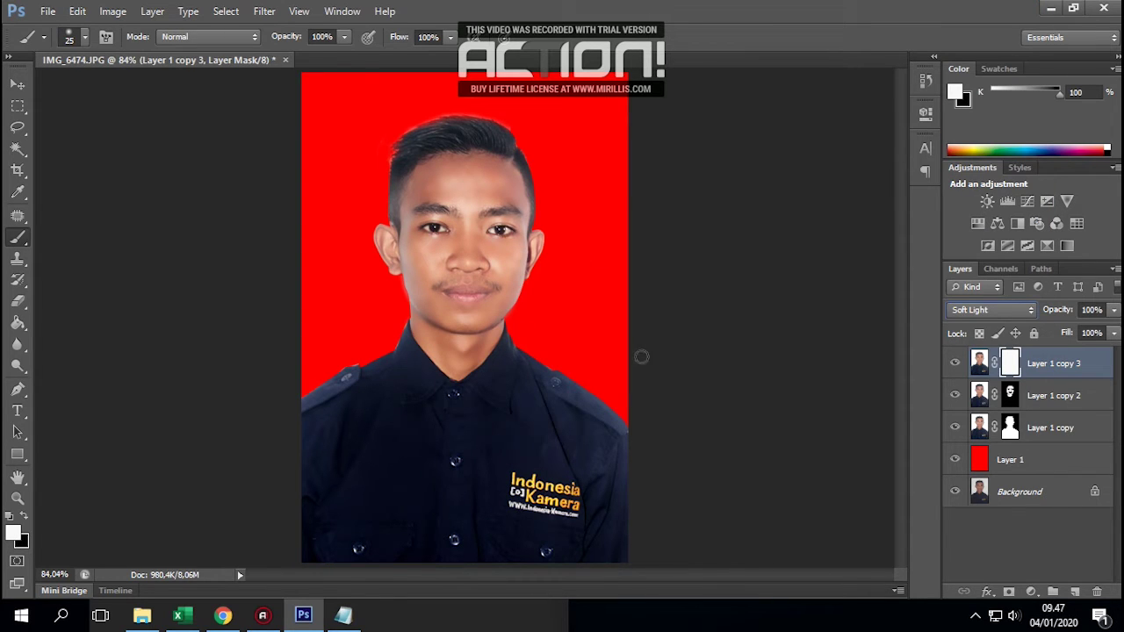
shift+click(1045, 466)
key(ctrl+g)
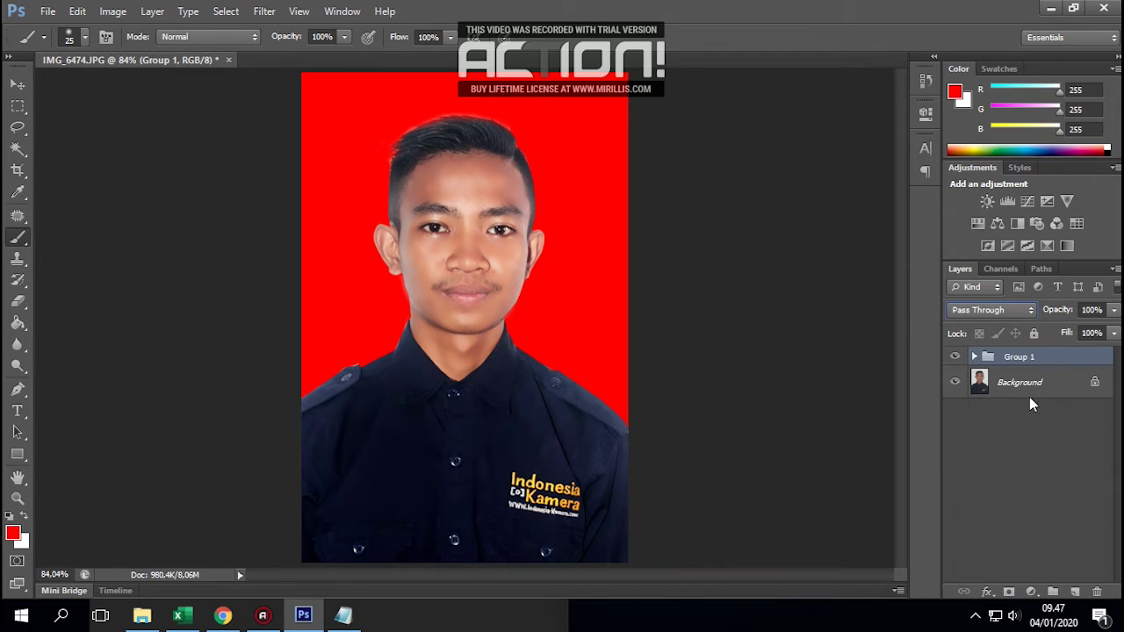
click(955, 357)
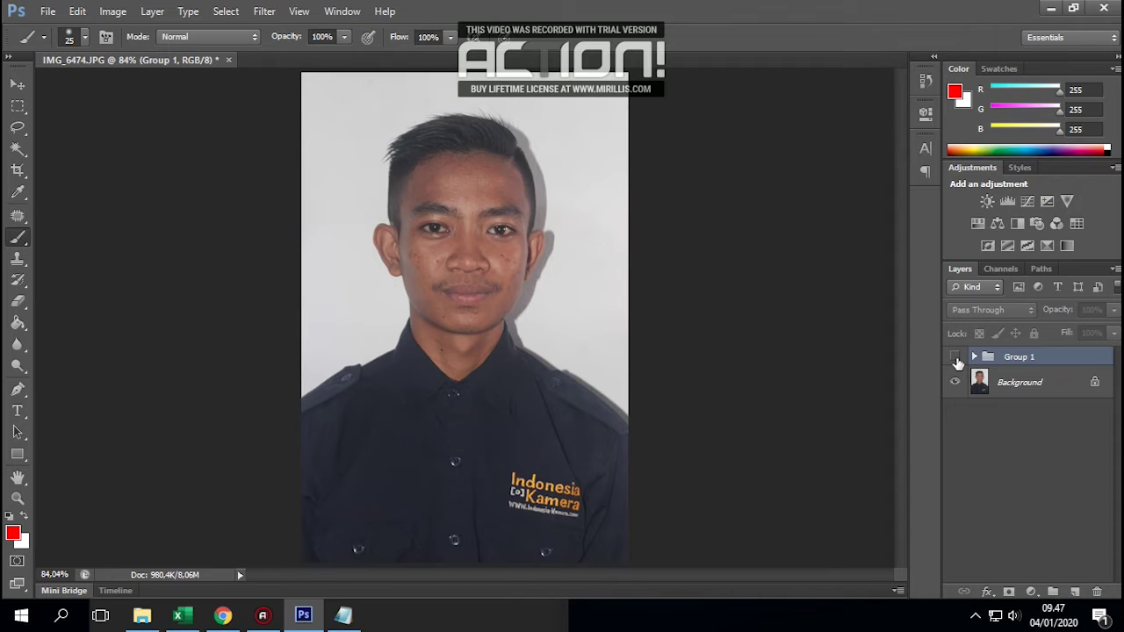
click(956, 358)
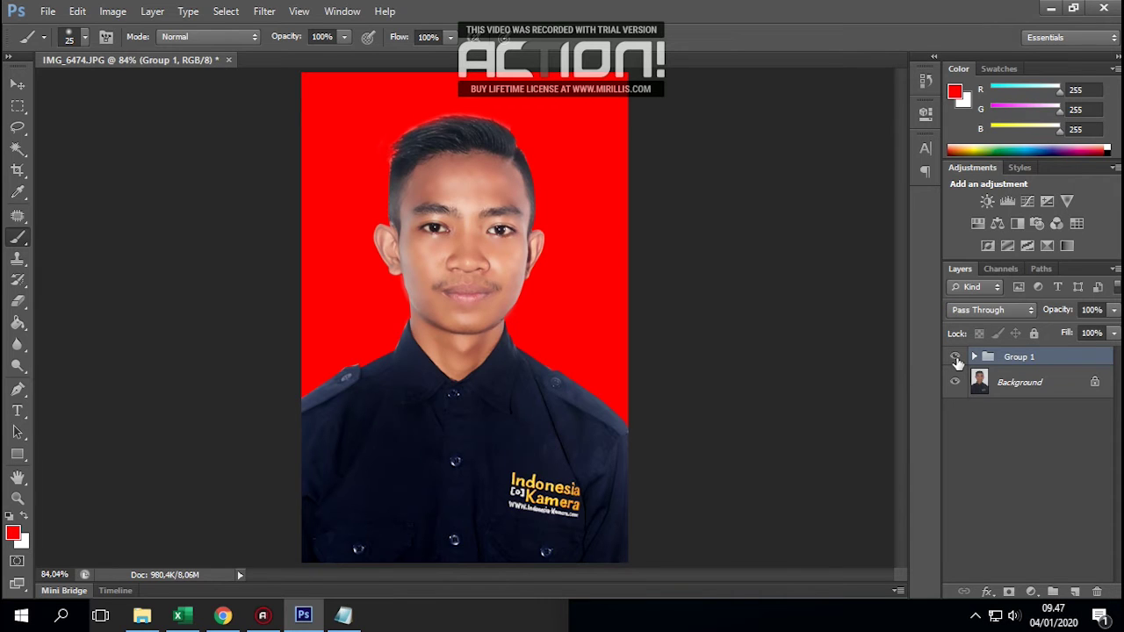
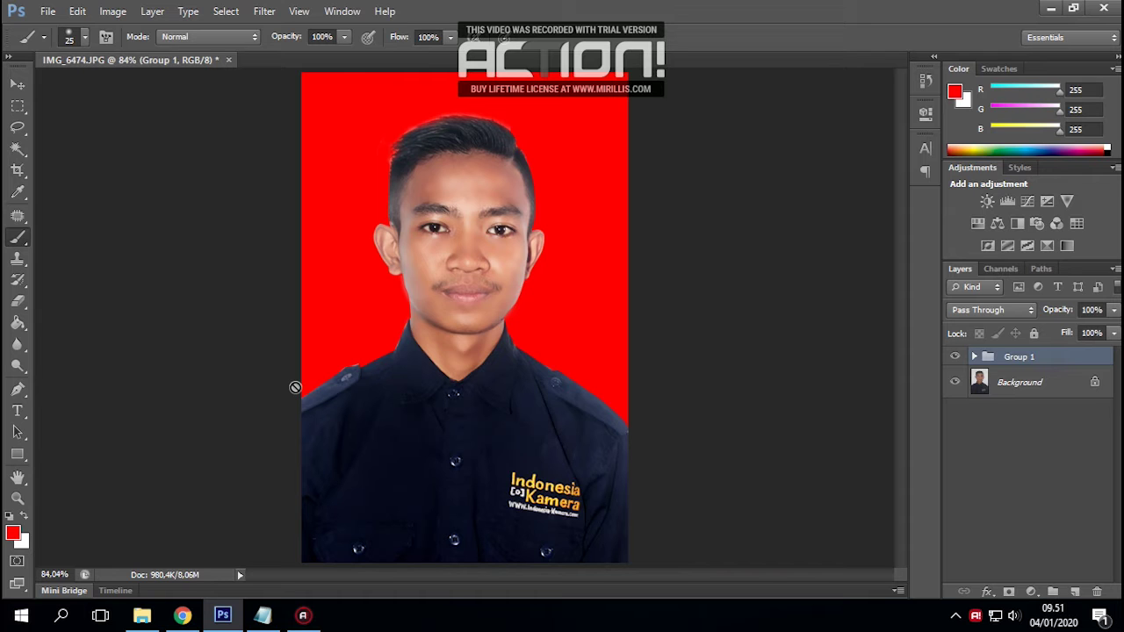
Create a new white A4 document (210×297 mm, 300 ppi) from the International Paper preset
click(47, 11)
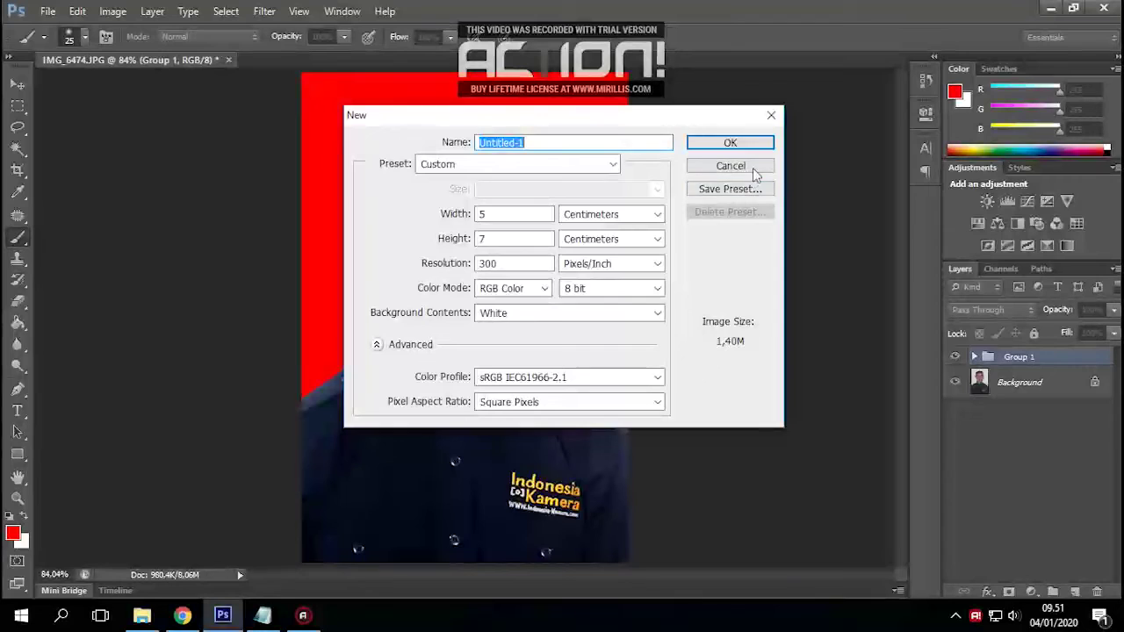
click(742, 166)
click(48, 11)
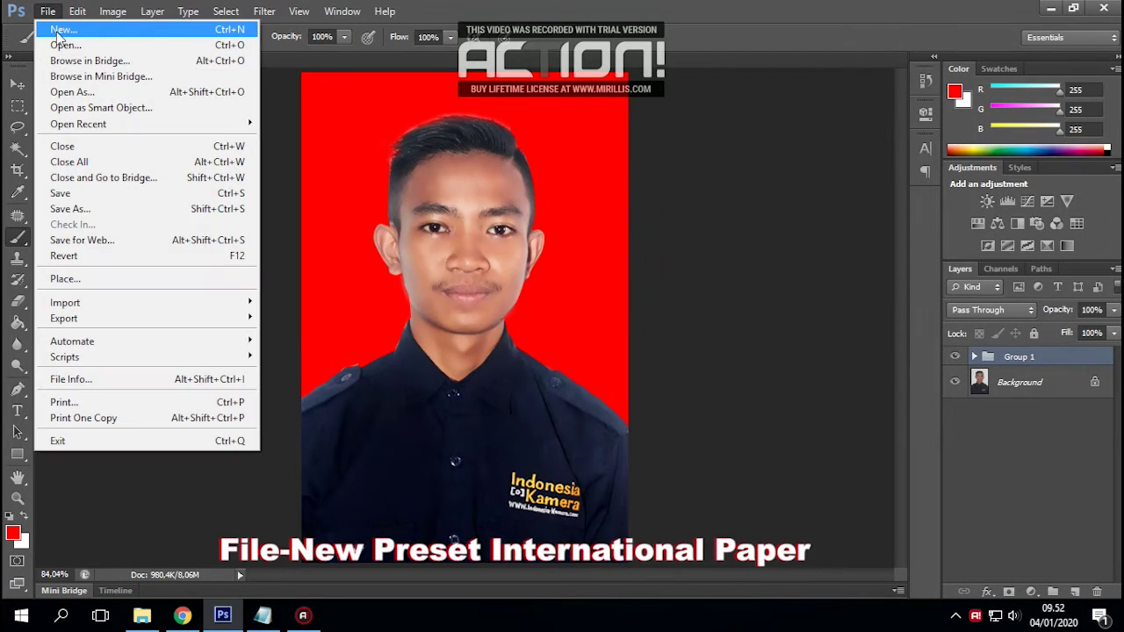
click(49, 27)
click(546, 172)
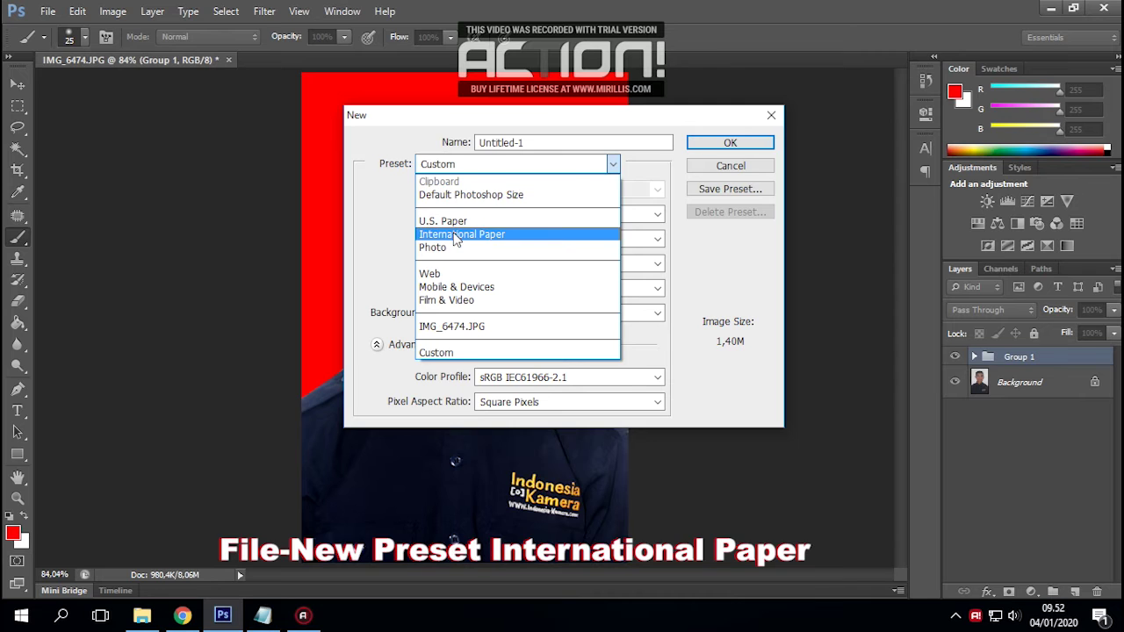
click(456, 234)
click(545, 190)
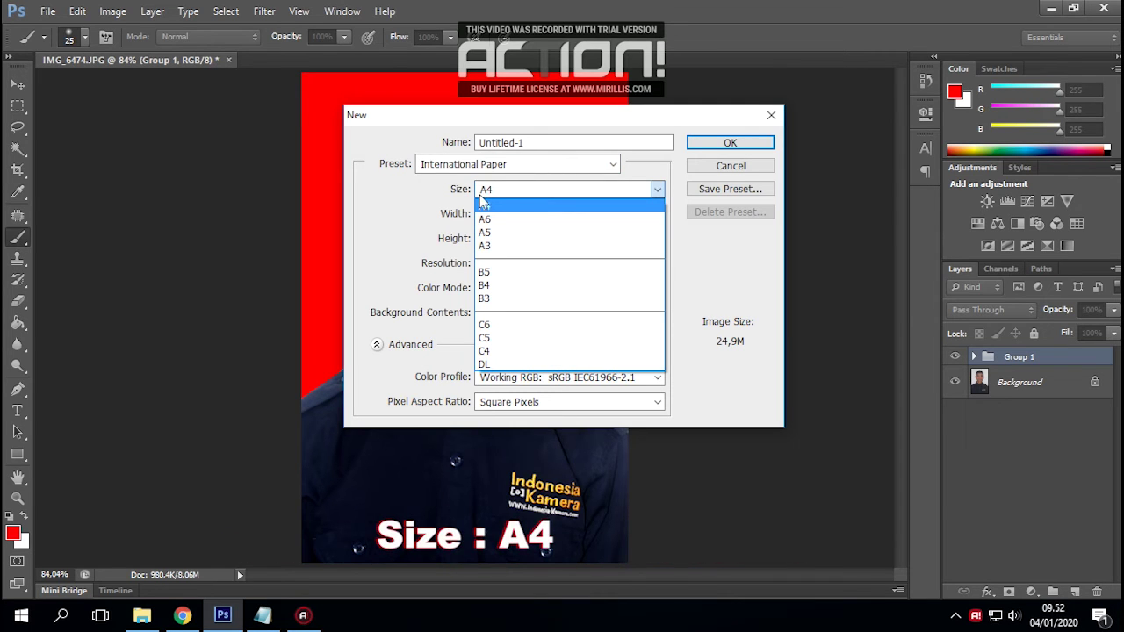
click(519, 207)
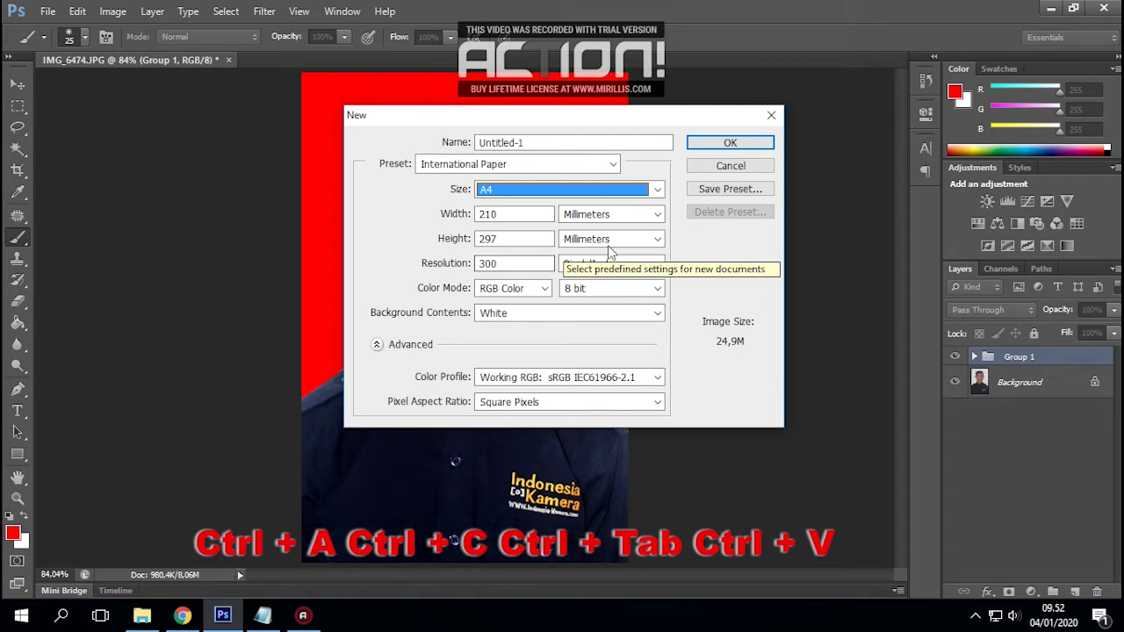
click(714, 149)
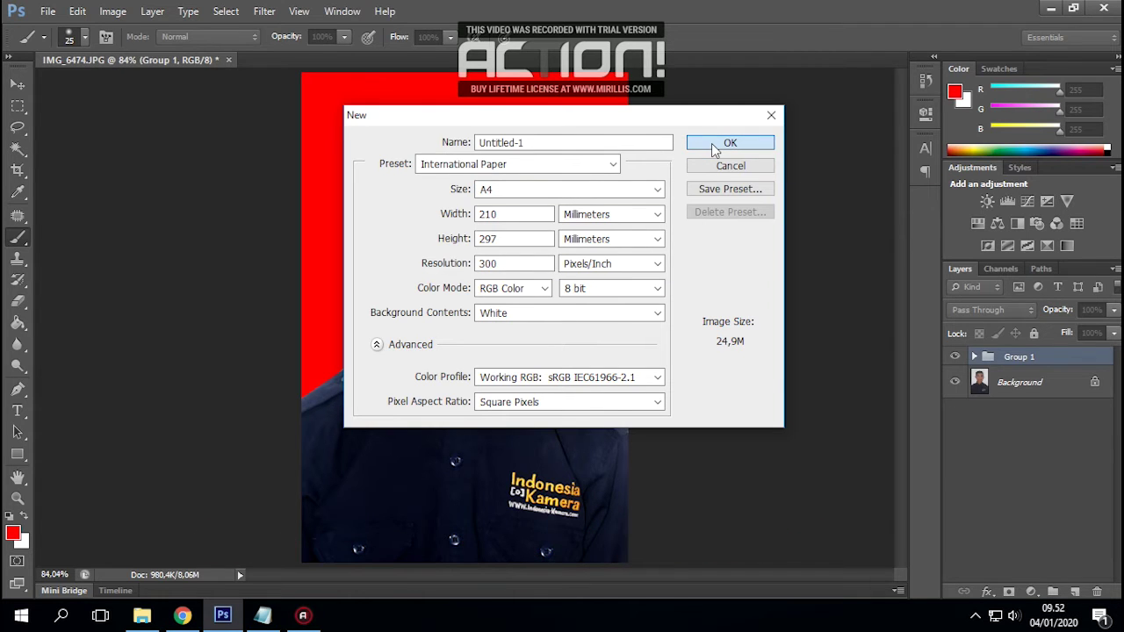
click(714, 147)
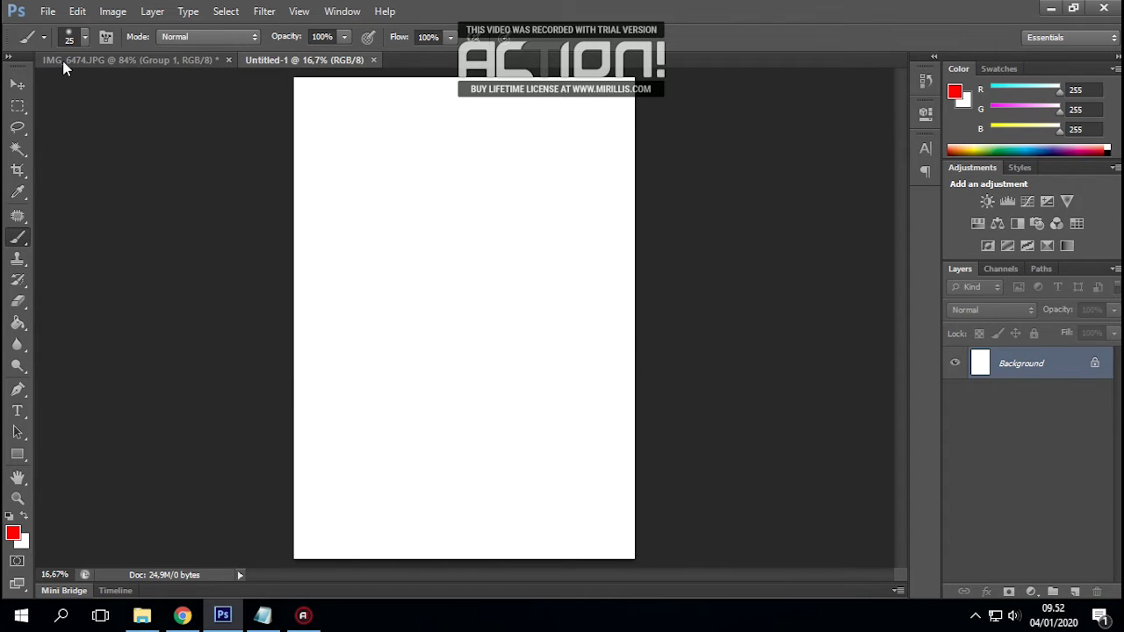
Copy the whole portrait and paste it as Layer 1 on the A4 page
click(131, 60)
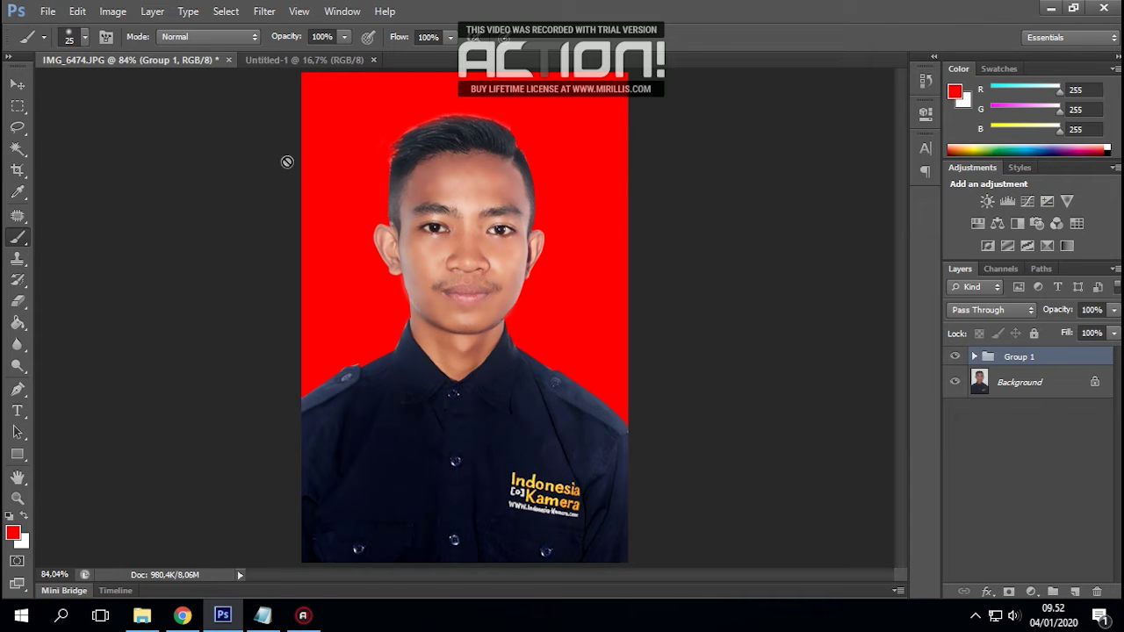
click(17, 84)
key(ctrl+minus)
scroll(357, 237, down, 2)
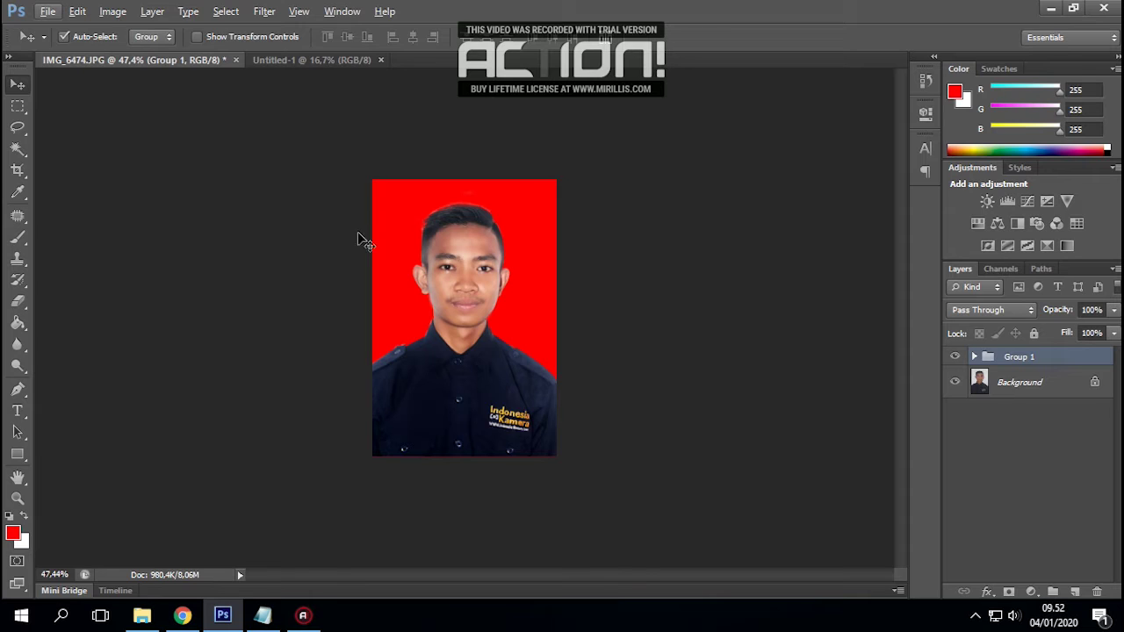
click(19, 171)
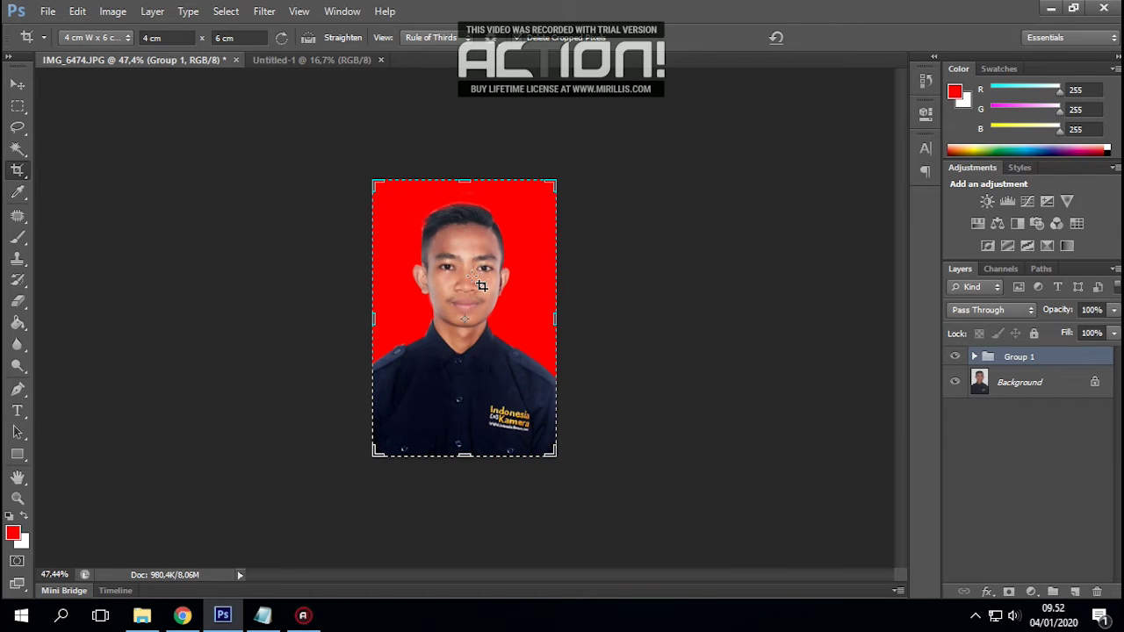
key(ctrl)
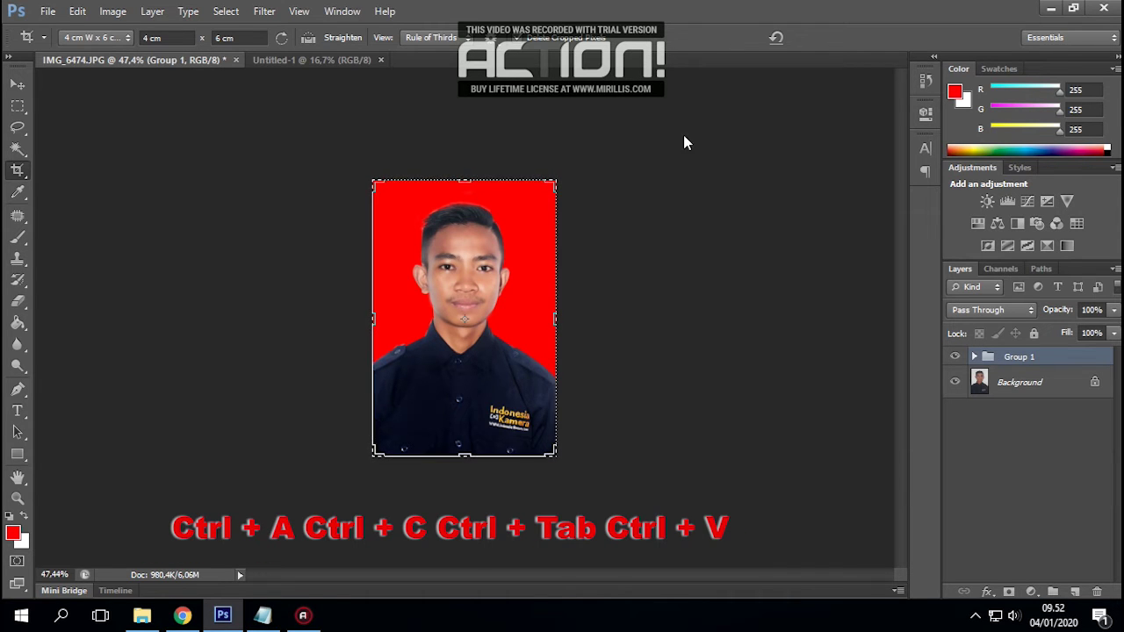
key(ctrl+a)
key(ctrl+c)
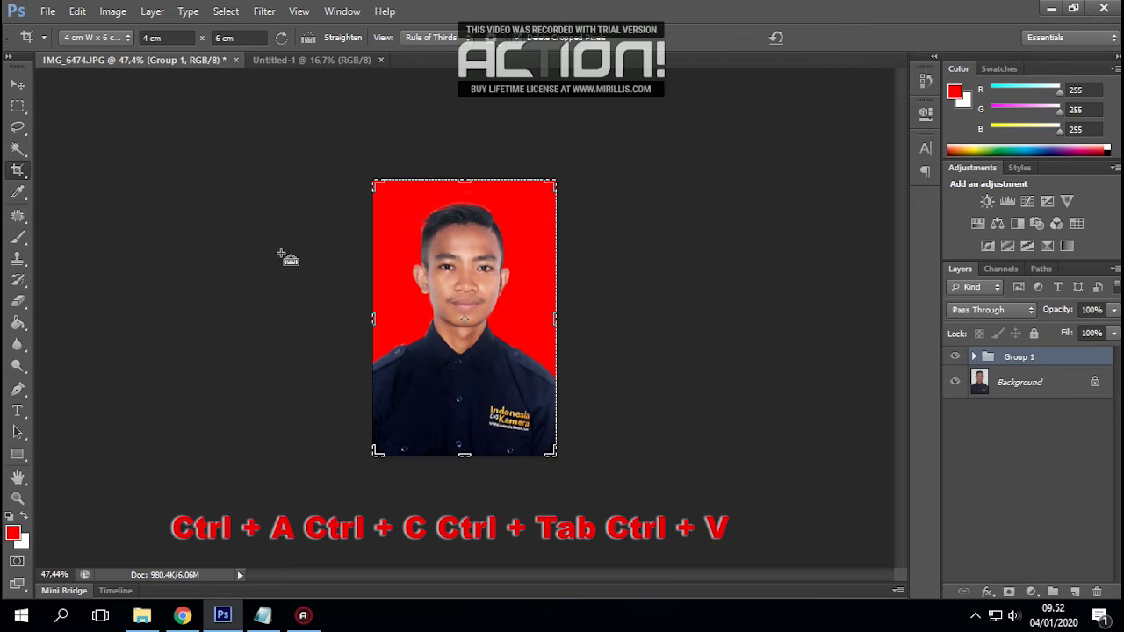
key(ctrl+Tab)
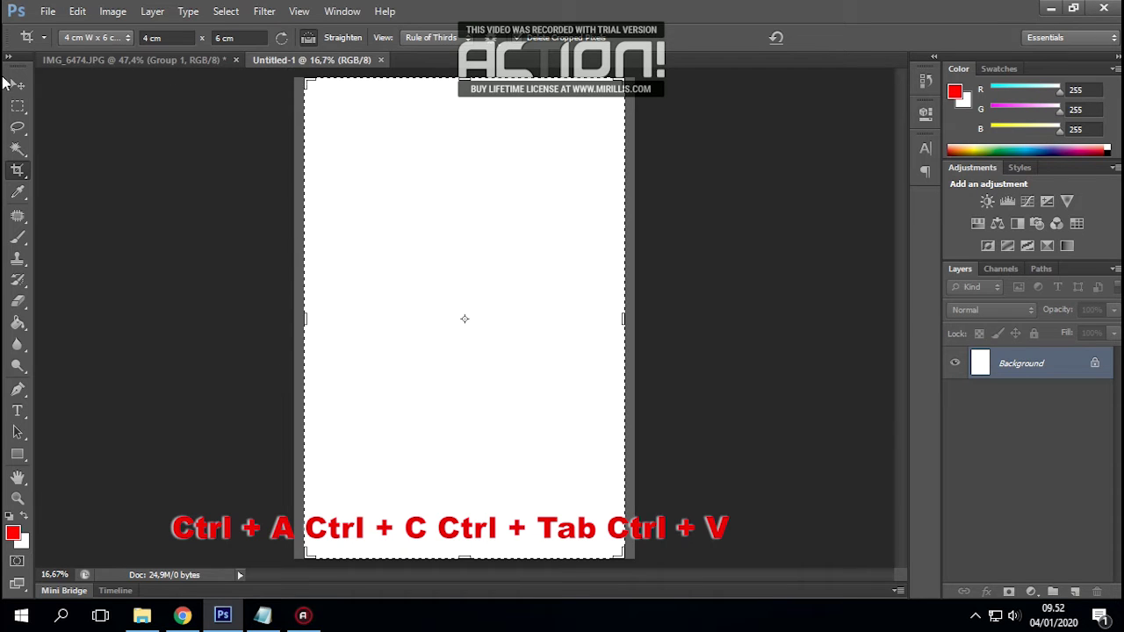
click(18, 85)
key(ctrl+v)
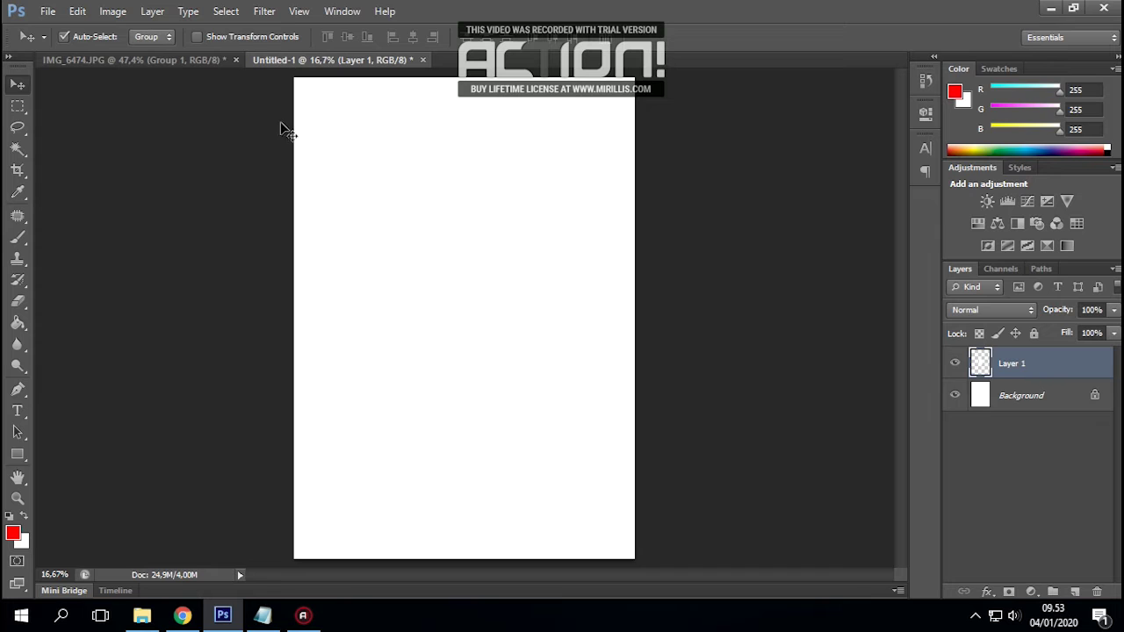
Merge the portrait's visible layers into a new Layer 2 and return to the A4 page
click(99, 60)
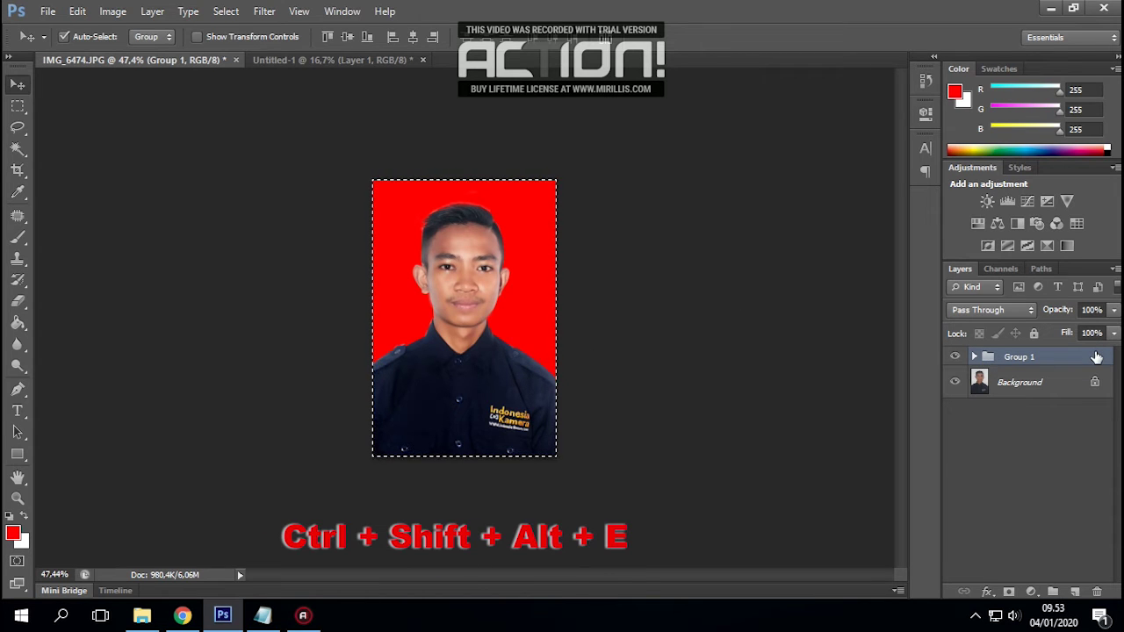
key(ctrl+shift+alt+e)
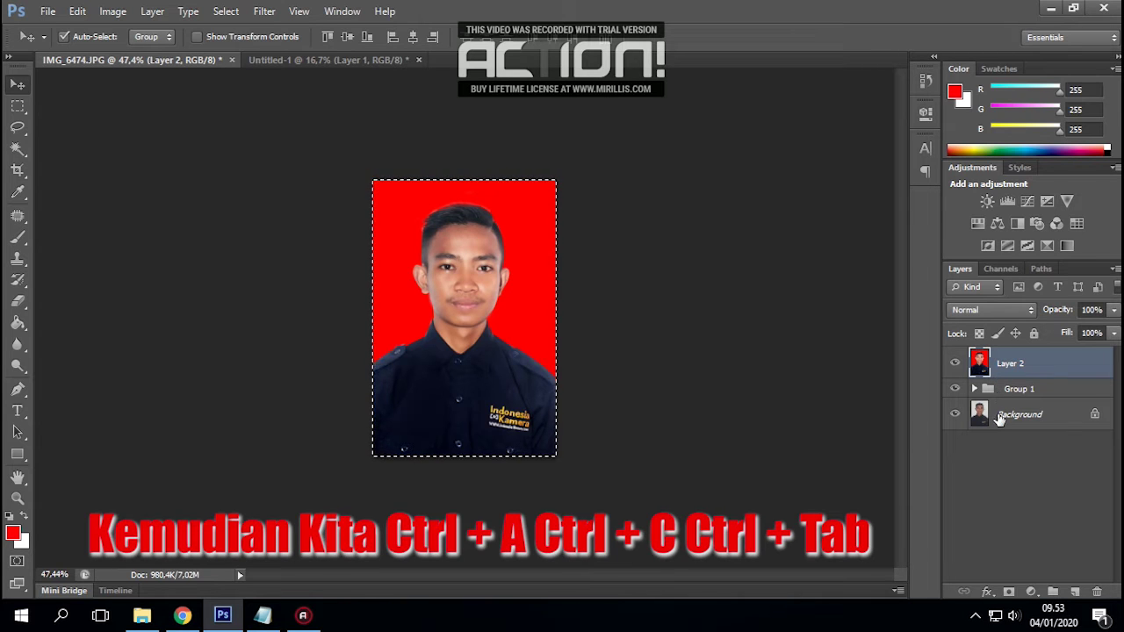
key(ctrl+Tab)
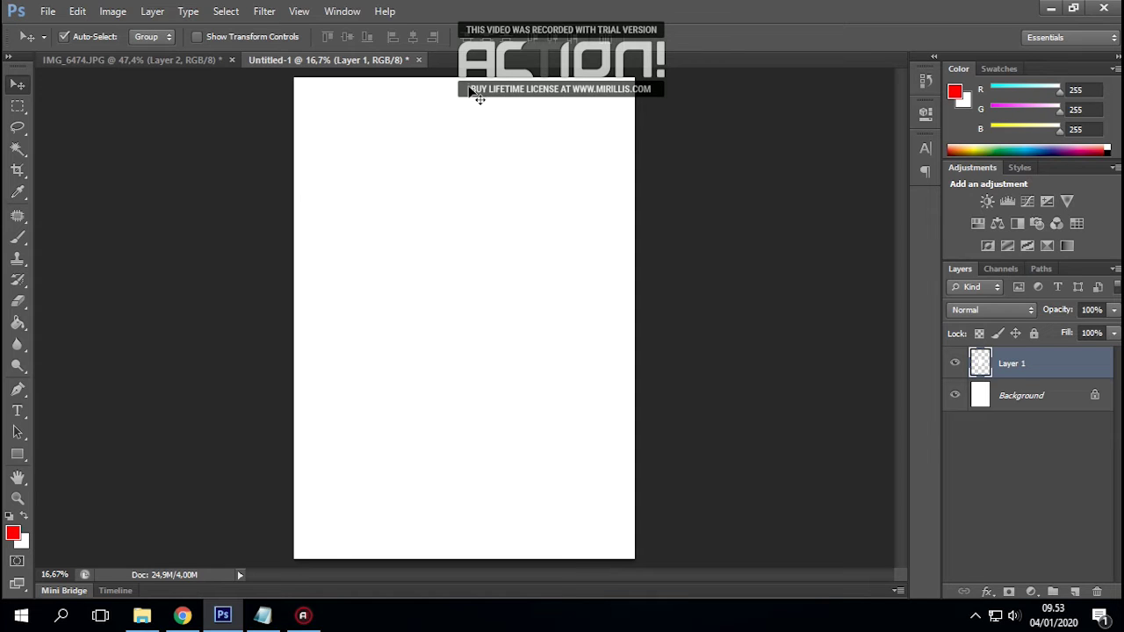
Paste the portrait into the page's top-left corner and duplicate it once to the right
key(ctrl+v)
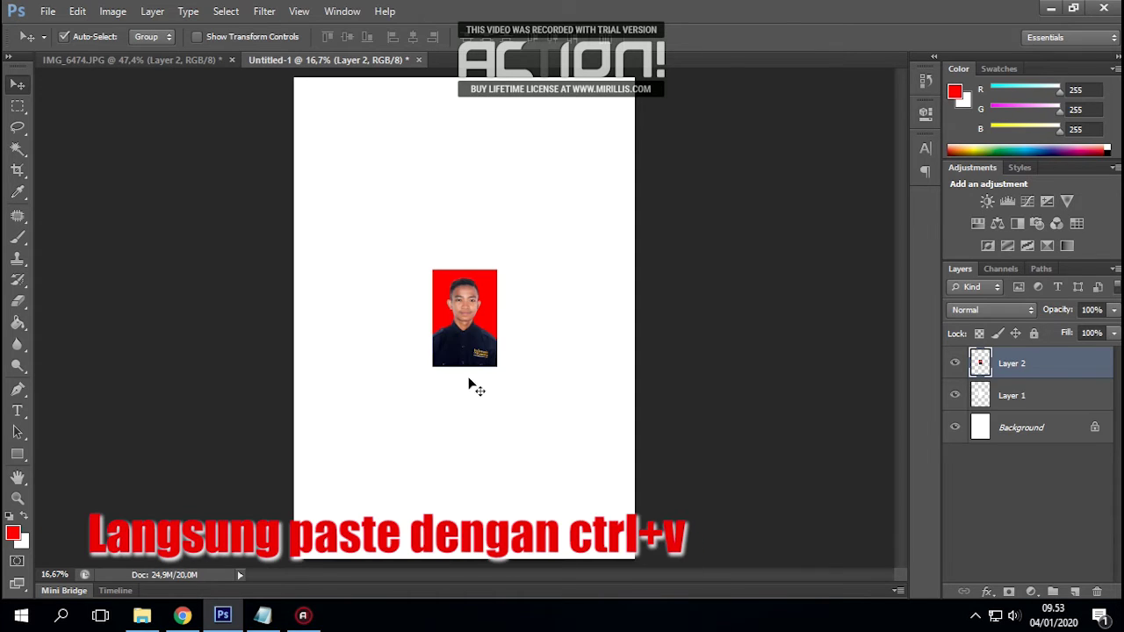
drag(477, 347, 356, 167)
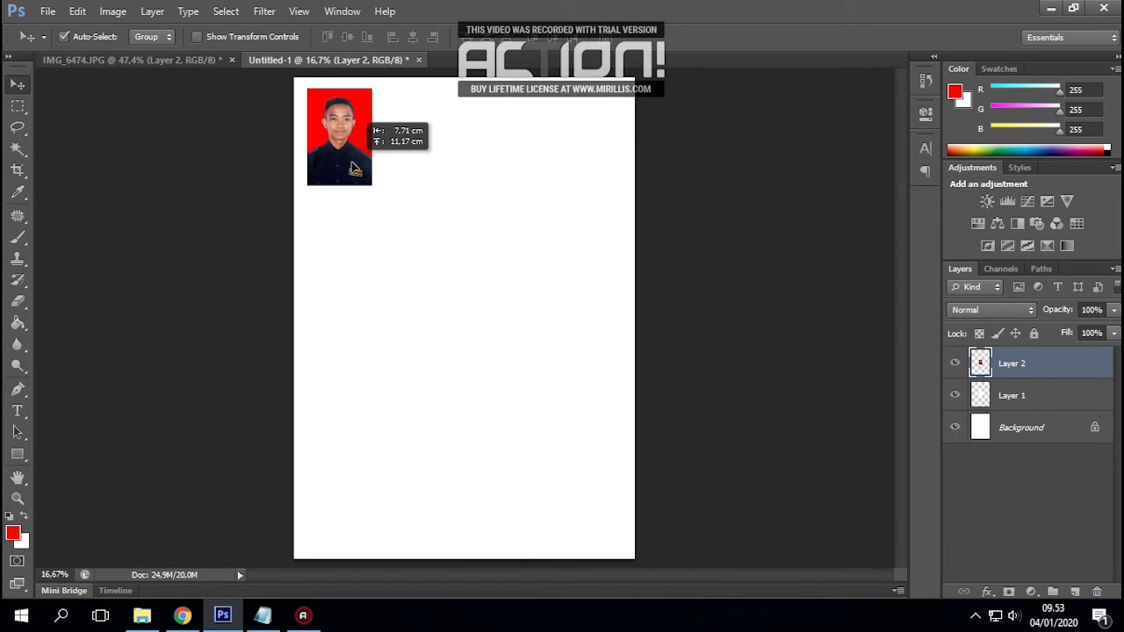
drag(357, 167, 350, 166)
click(423, 149)
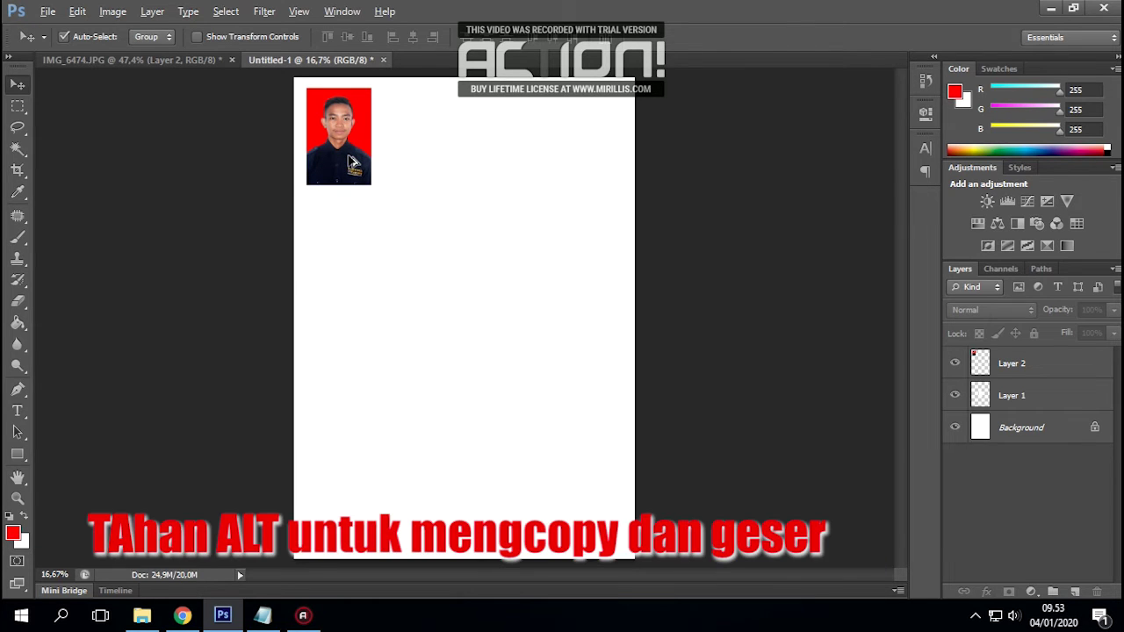
mouse_move(354, 161)
mouse_down()
mouse_move(422, 160)
mouse_move(395, 216)
mouse_move(424, 147)
mouse_up()
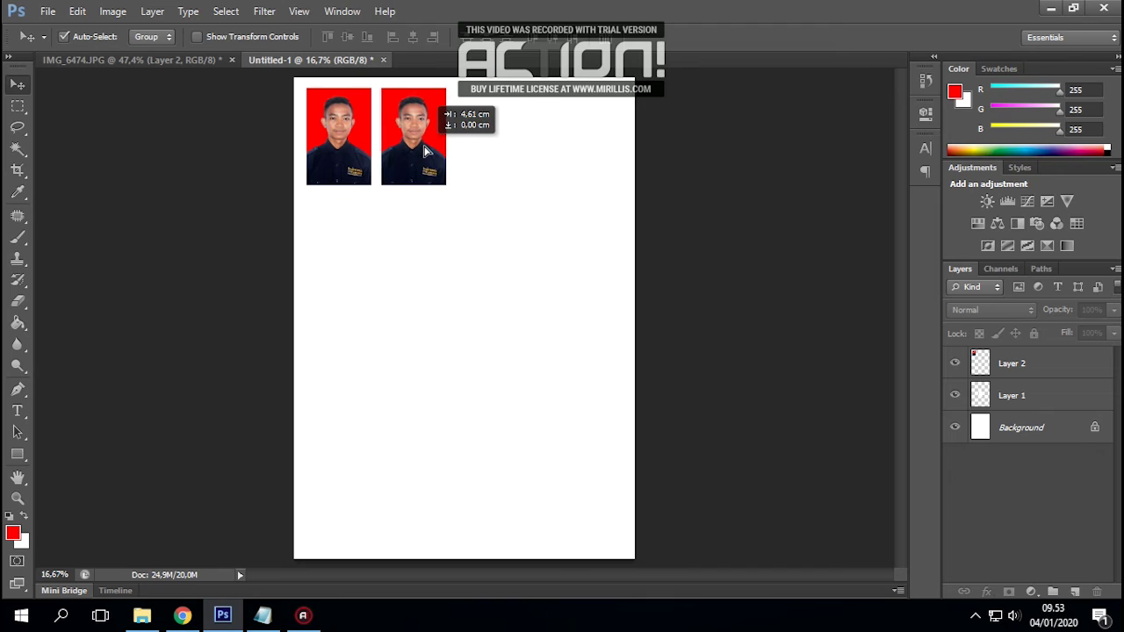
drag(425, 151, 427, 153)
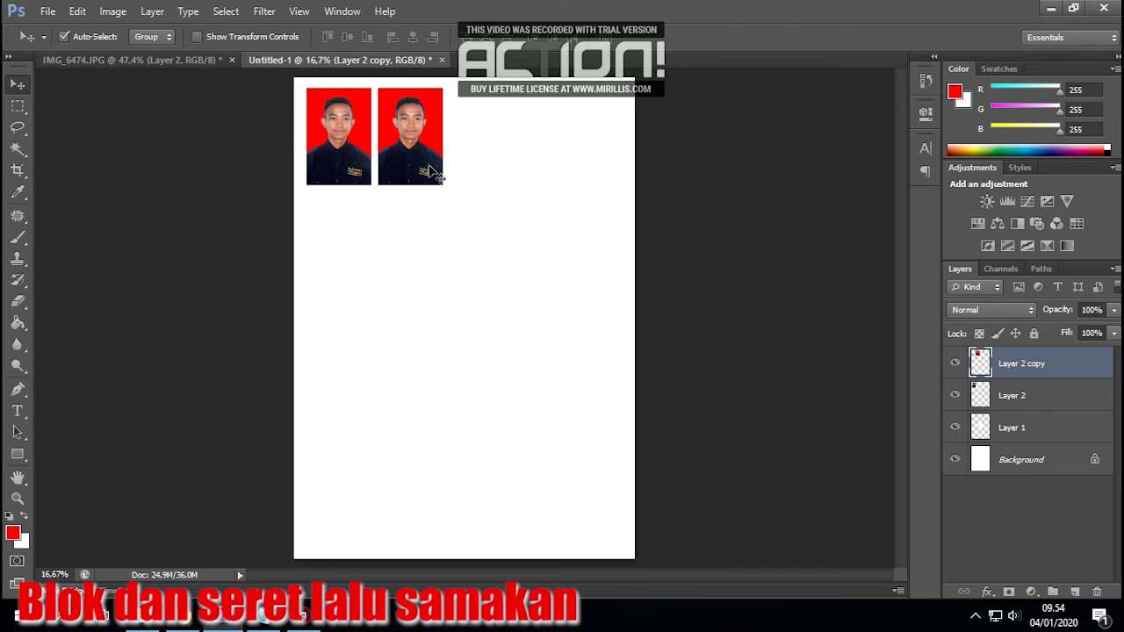
Duplicate the first two portraits rightward to complete a row of four
click(429, 227)
drag(439, 224, 409, 178)
drag(352, 155, 486, 156)
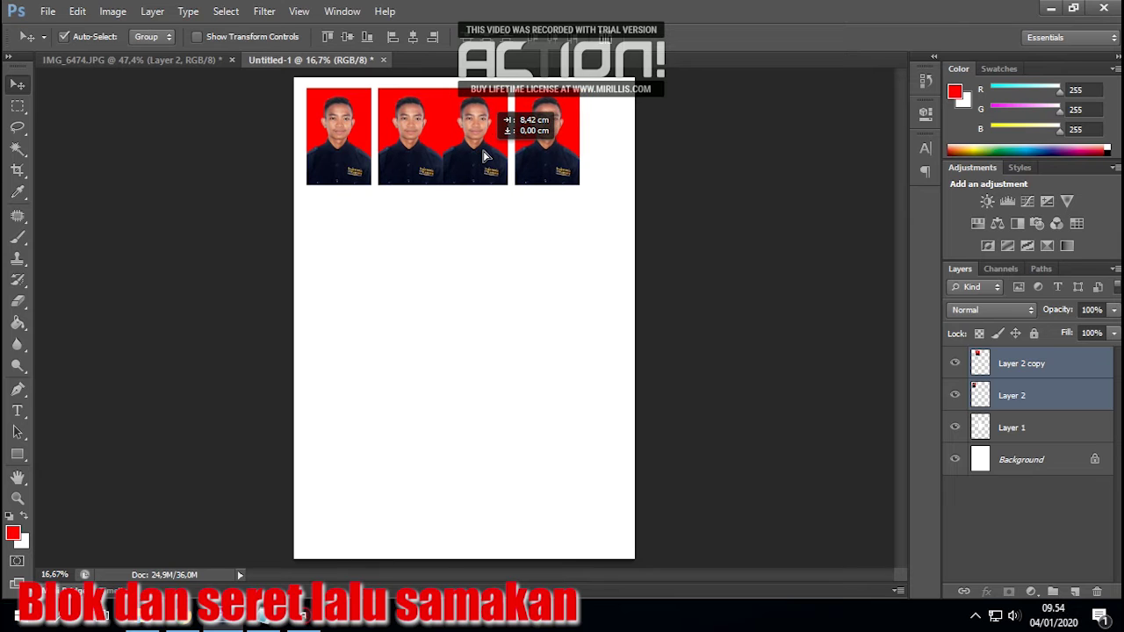
drag(486, 156, 488, 155)
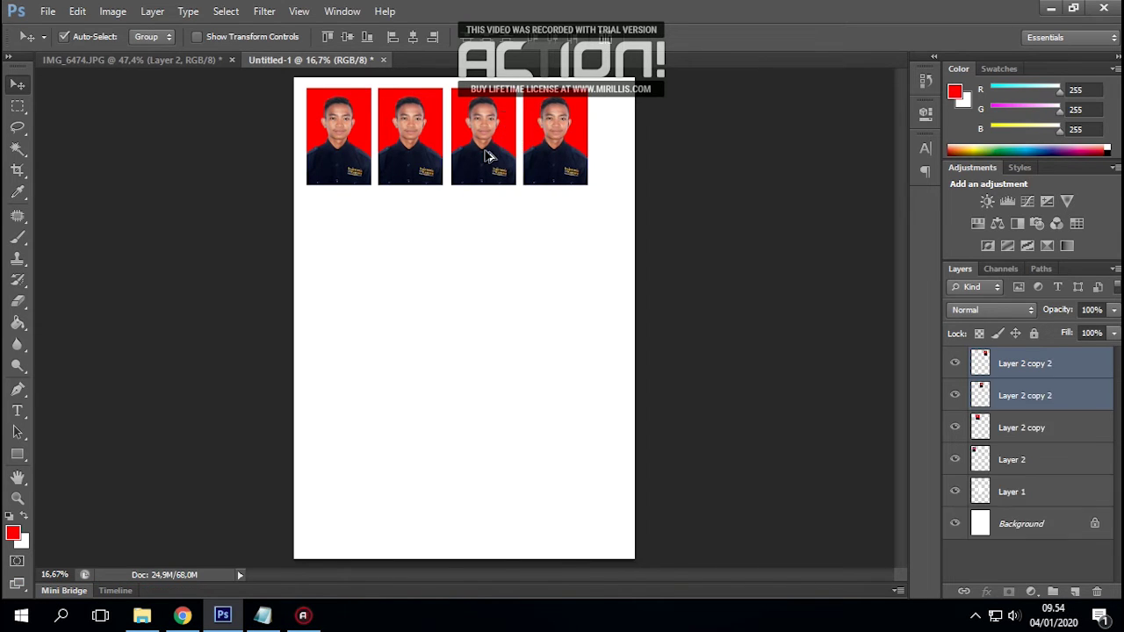
key(shift+Left)
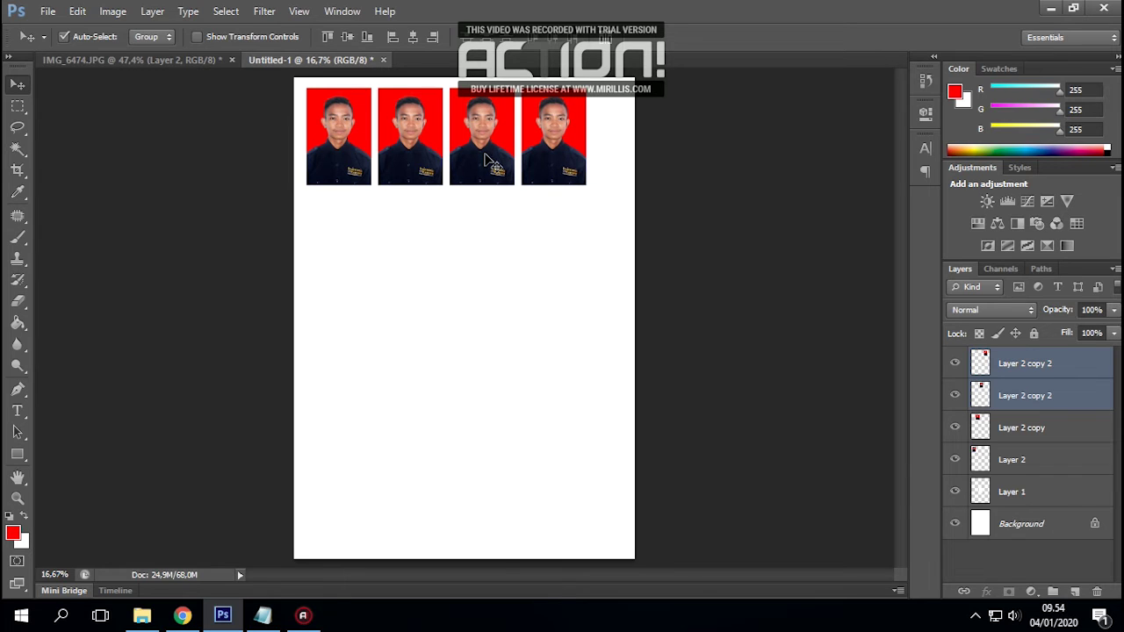
click(503, 208)
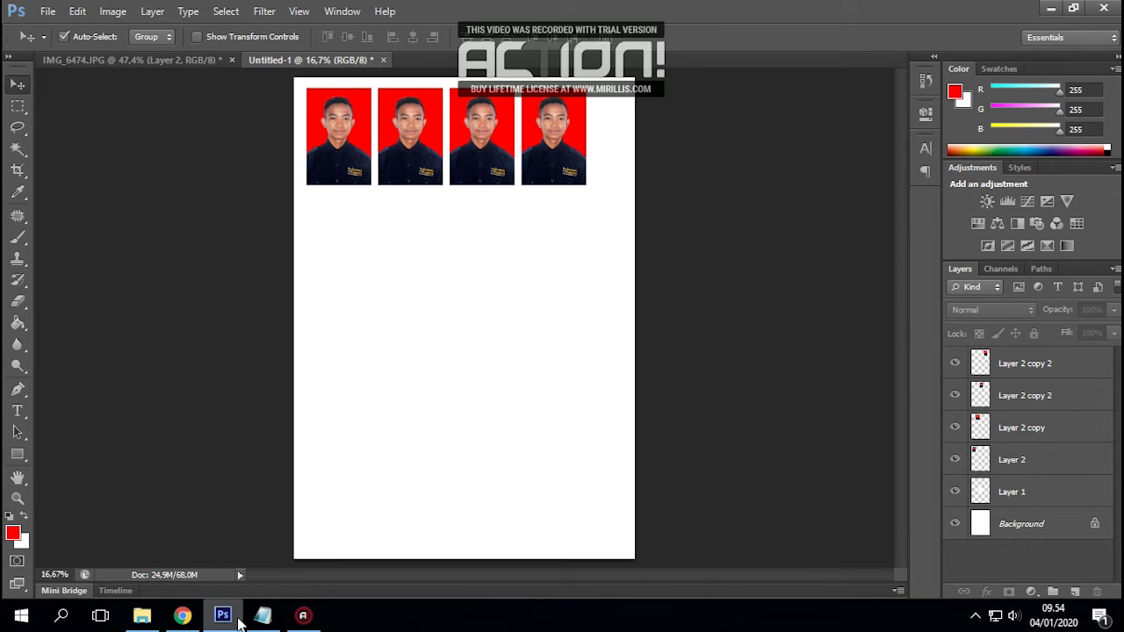
Deselect the portrait and set the Crop tool to a 3 x 4 ratio
click(140, 60)
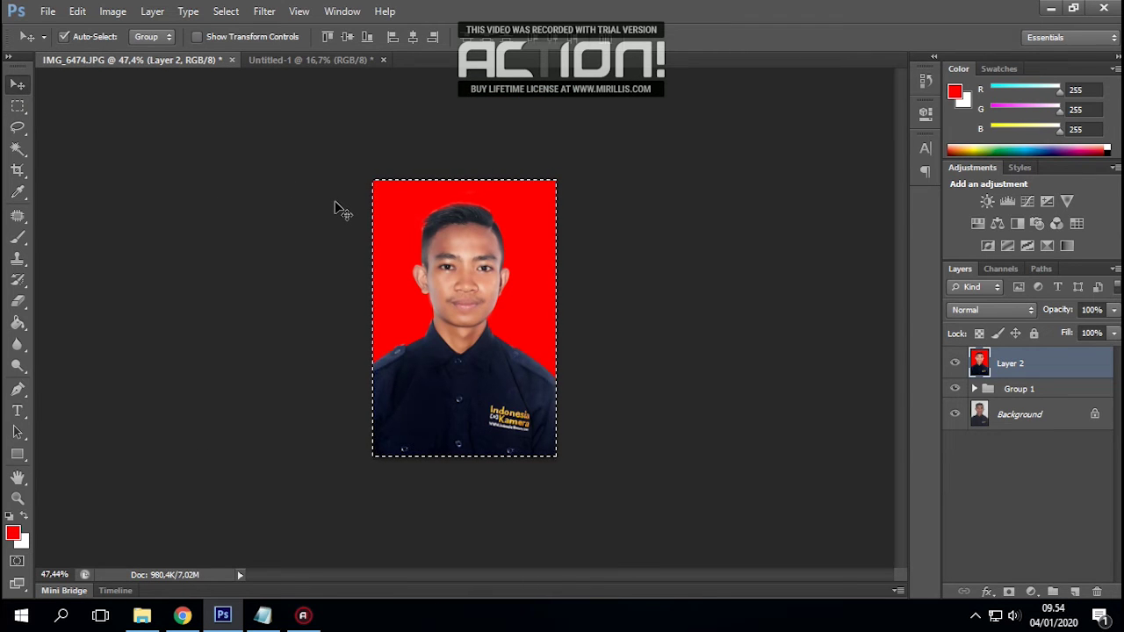
key(ctrl+d)
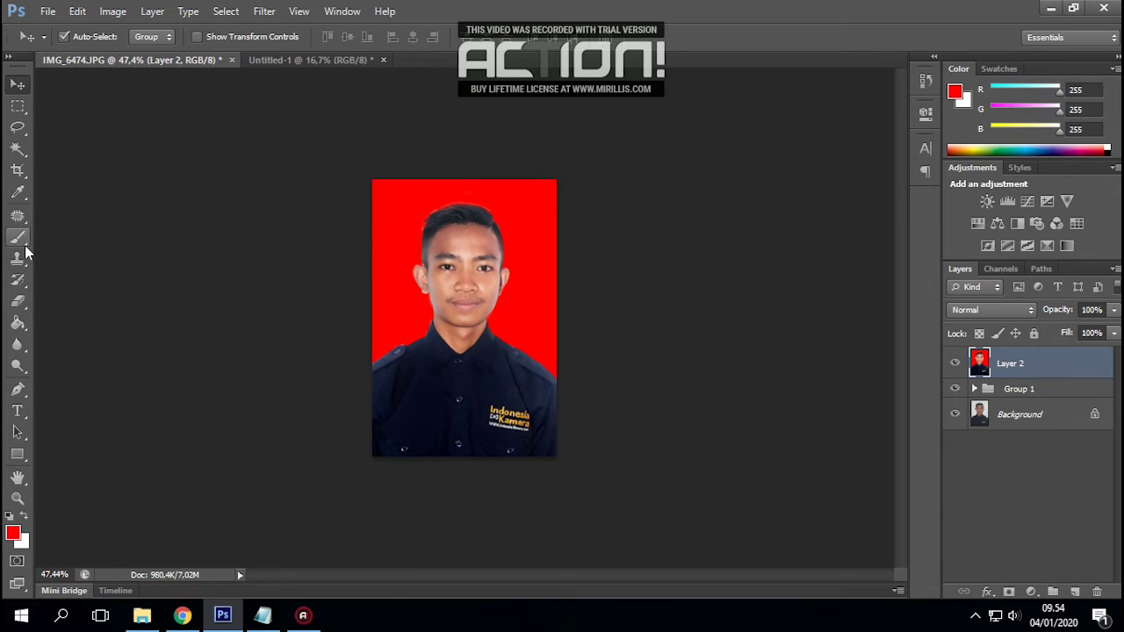
click(22, 175)
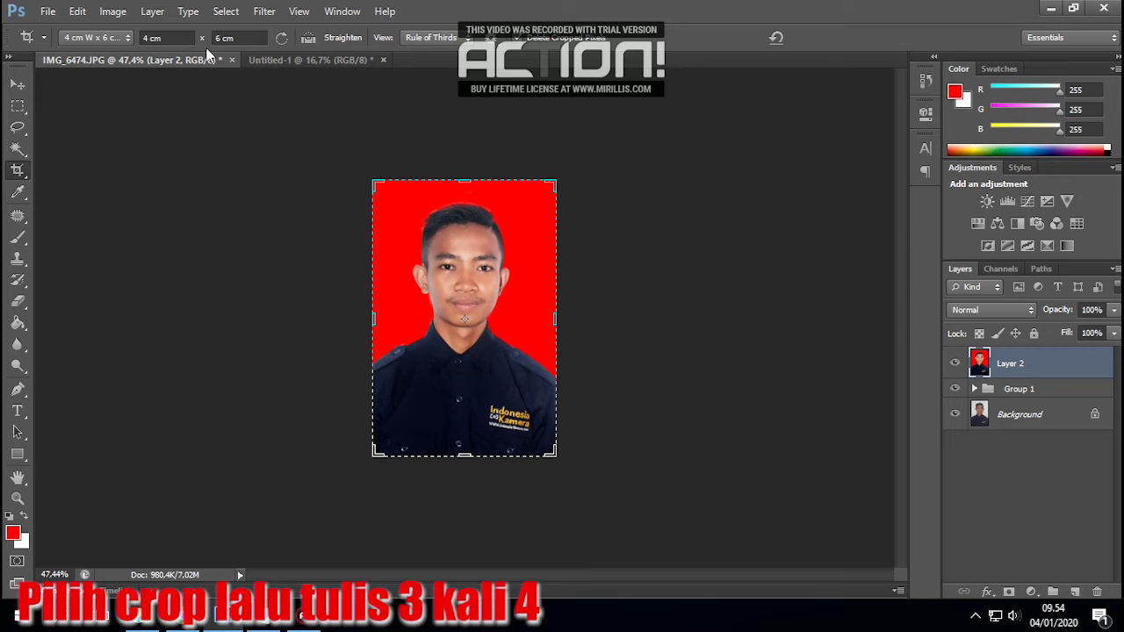
click(148, 38)
text(3)
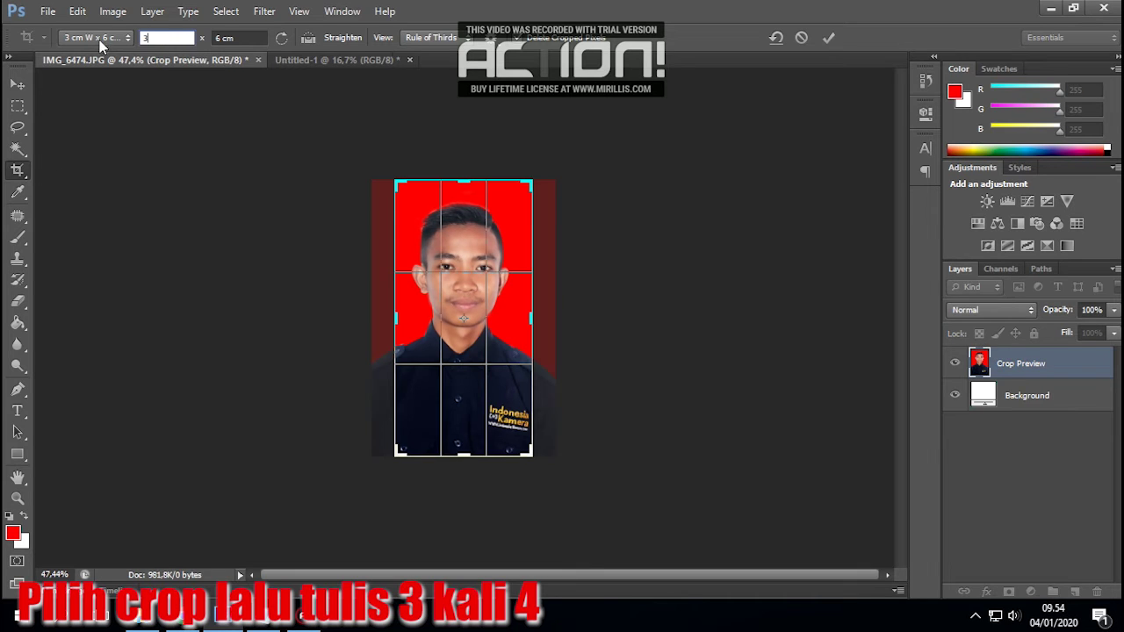
key(Tab)
text(4)
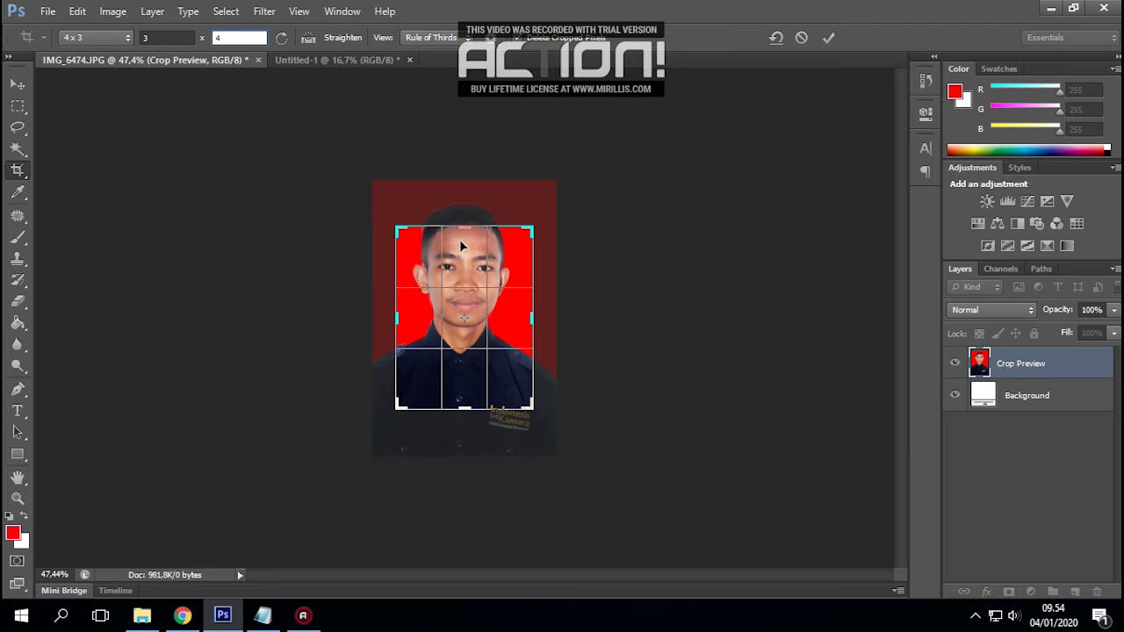
Frame the head and shoulders in the 3x4 crop and apply it
mouse_move(532, 227)
mouse_down()
mouse_move(538, 202)
mouse_move(540, 214)
mouse_up()
click(539, 263)
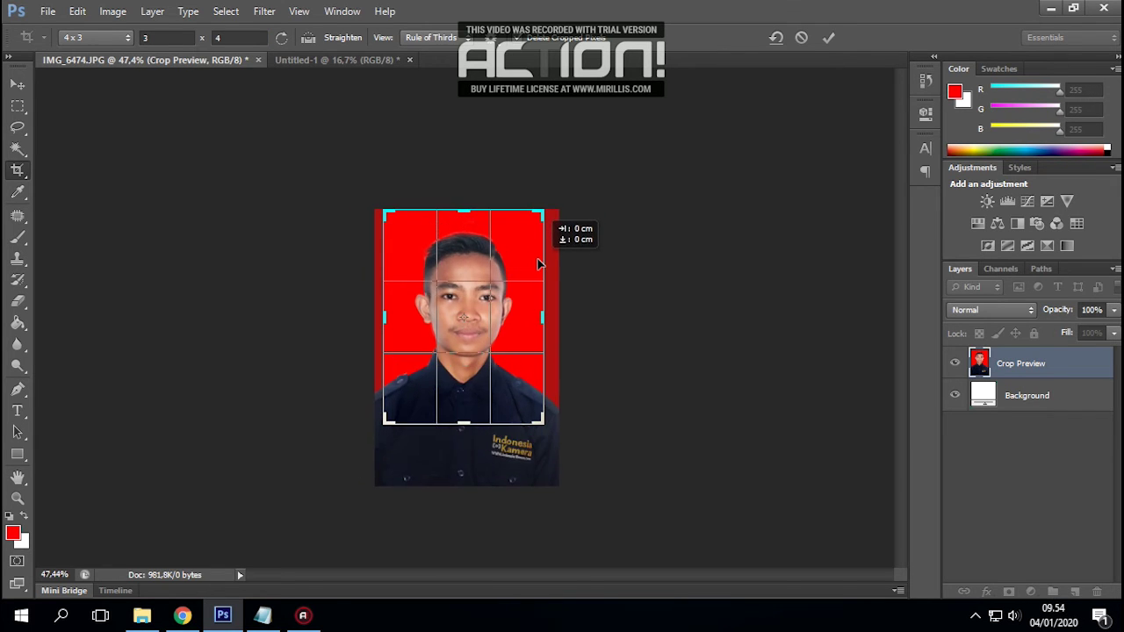
drag(543, 424, 545, 436)
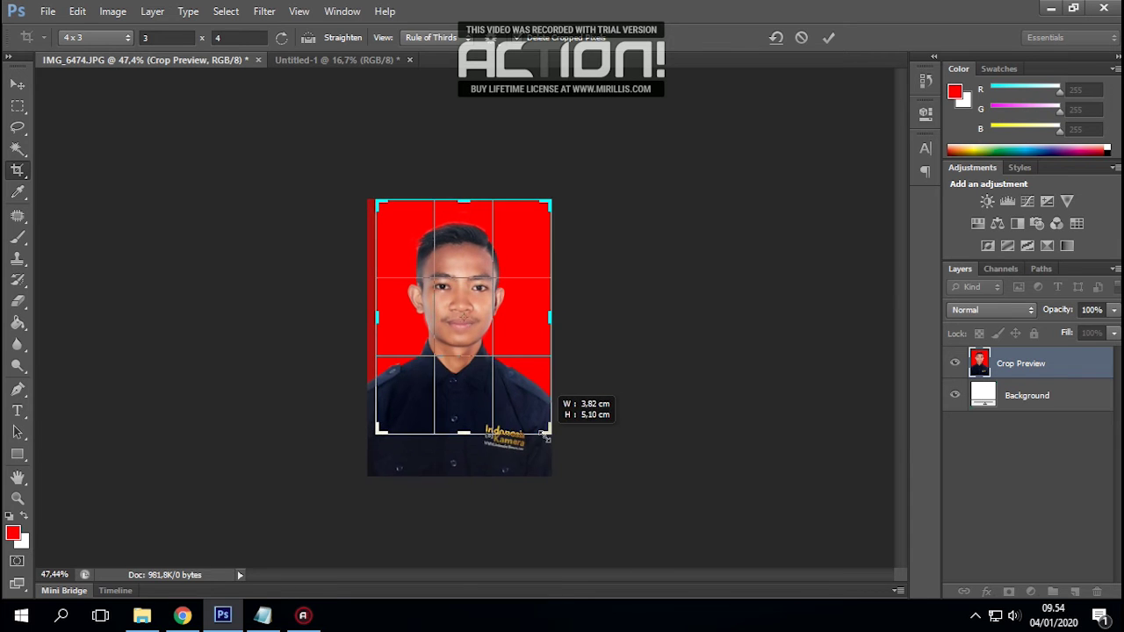
click(503, 339)
click(503, 340)
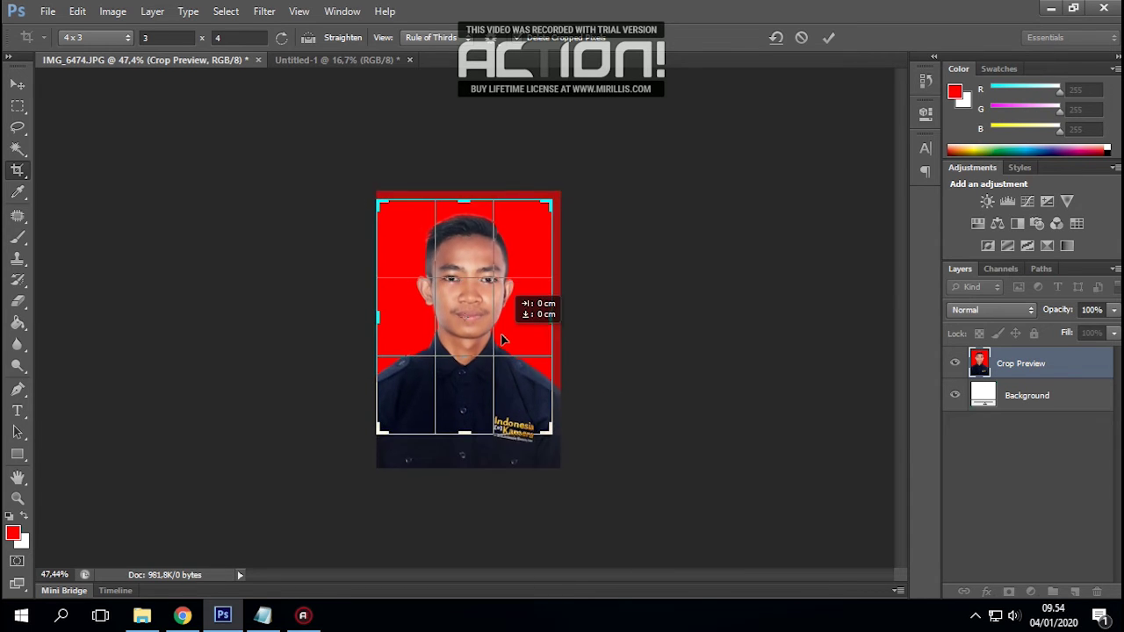
drag(503, 340, 502, 329)
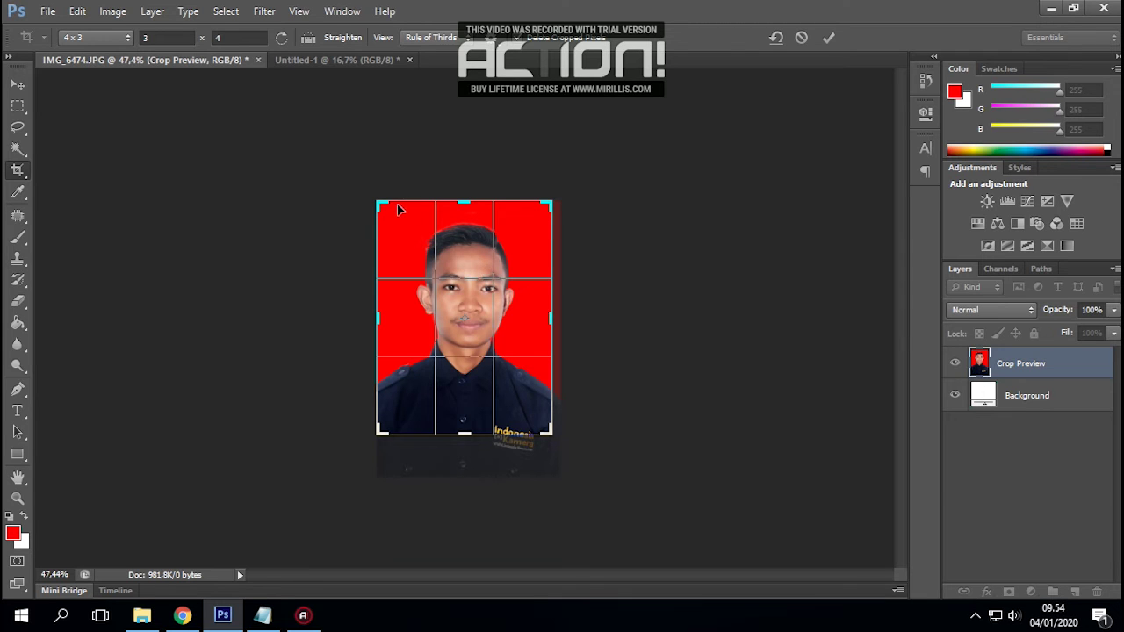
drag(380, 197, 384, 203)
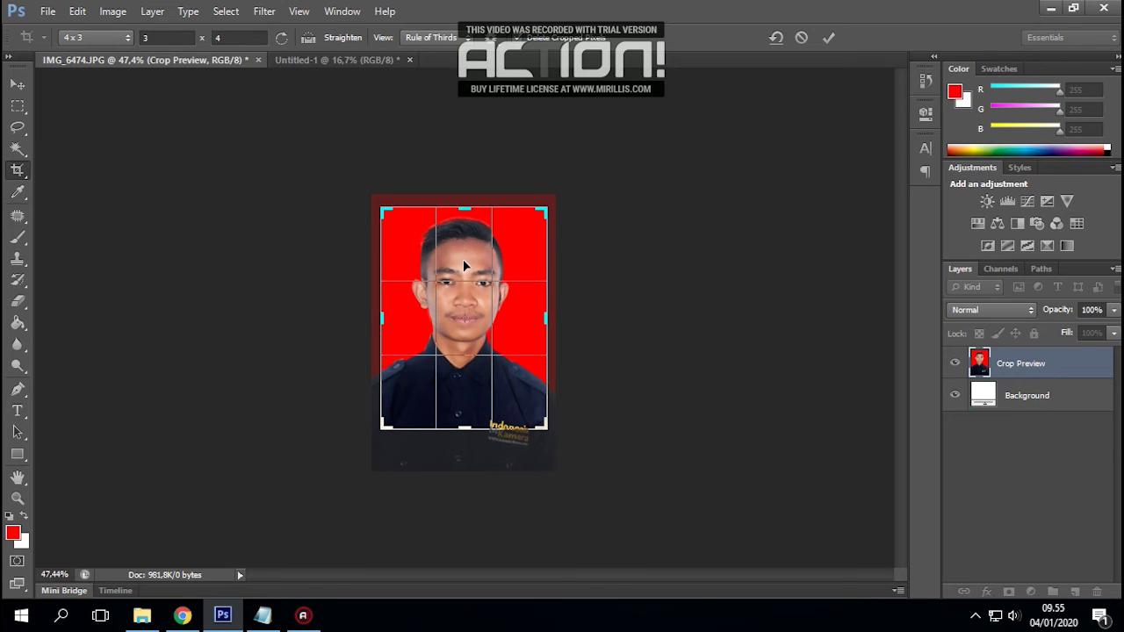
drag(463, 262, 481, 271)
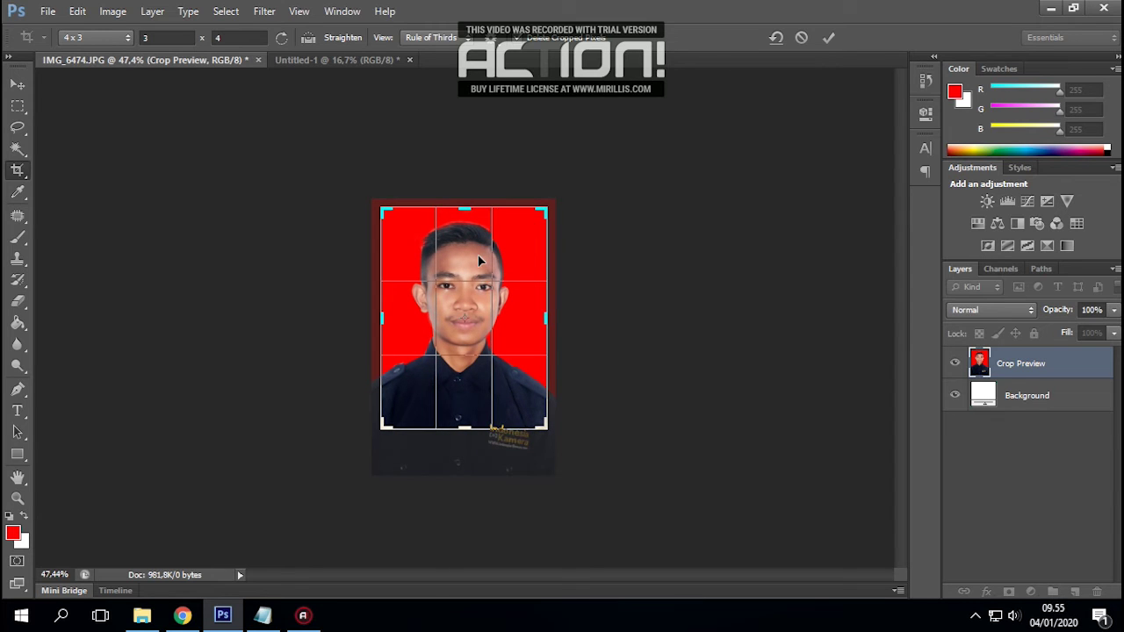
drag(476, 250, 477, 250)
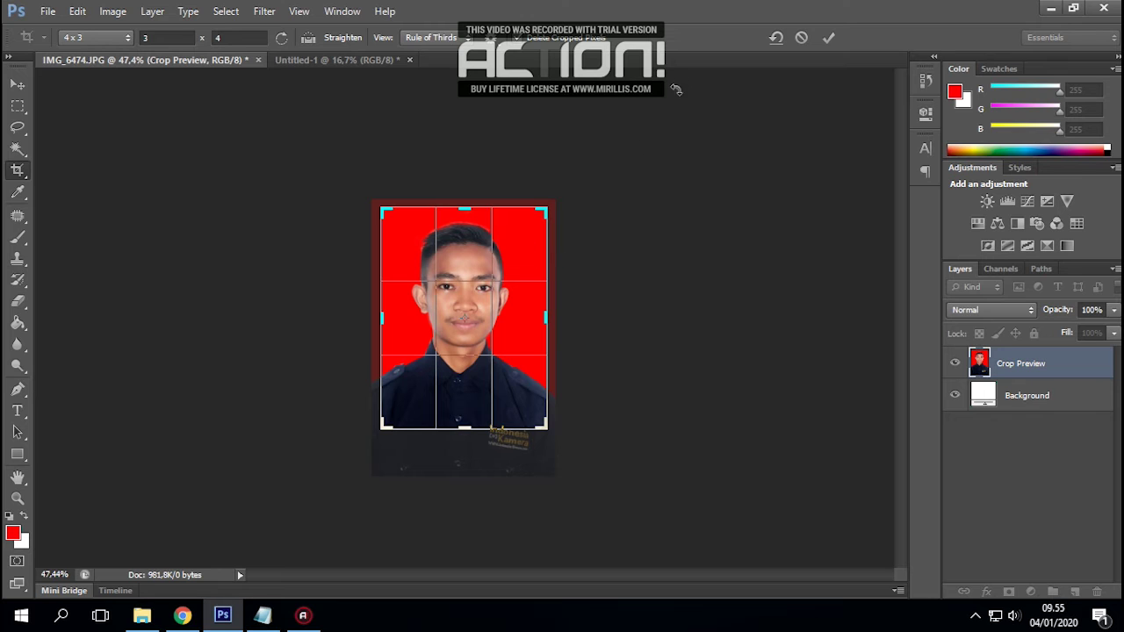
click(828, 38)
Copy the cropped photo, undo the crop, and return to the A4 page
scroll(502, 296, up, 3)
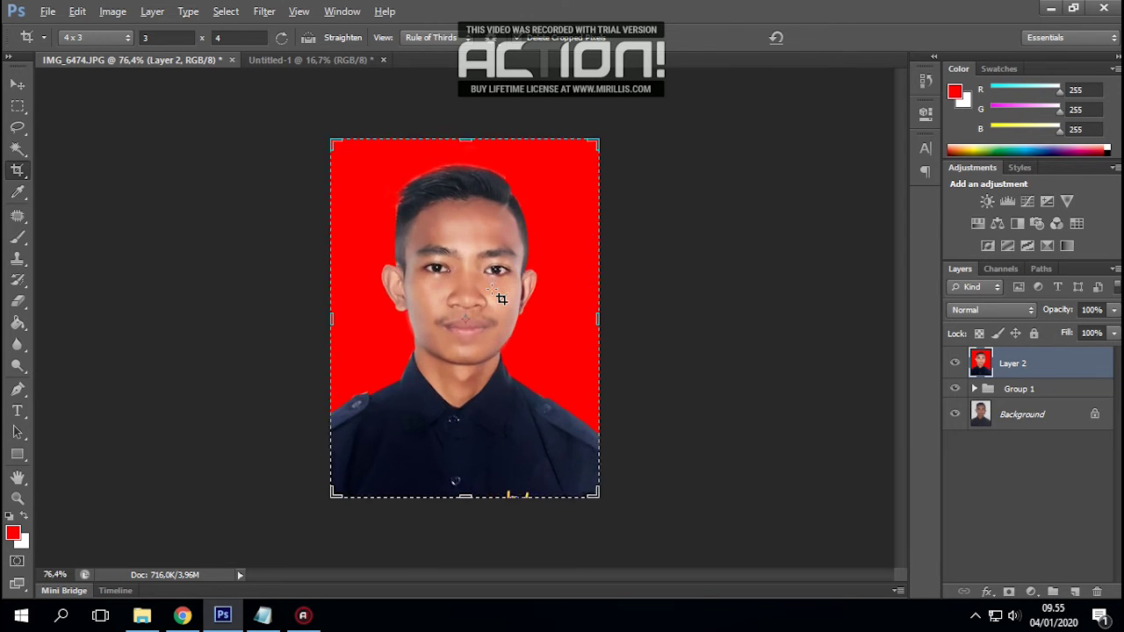
scroll(501, 299, down, 1)
key(ctrl+a)
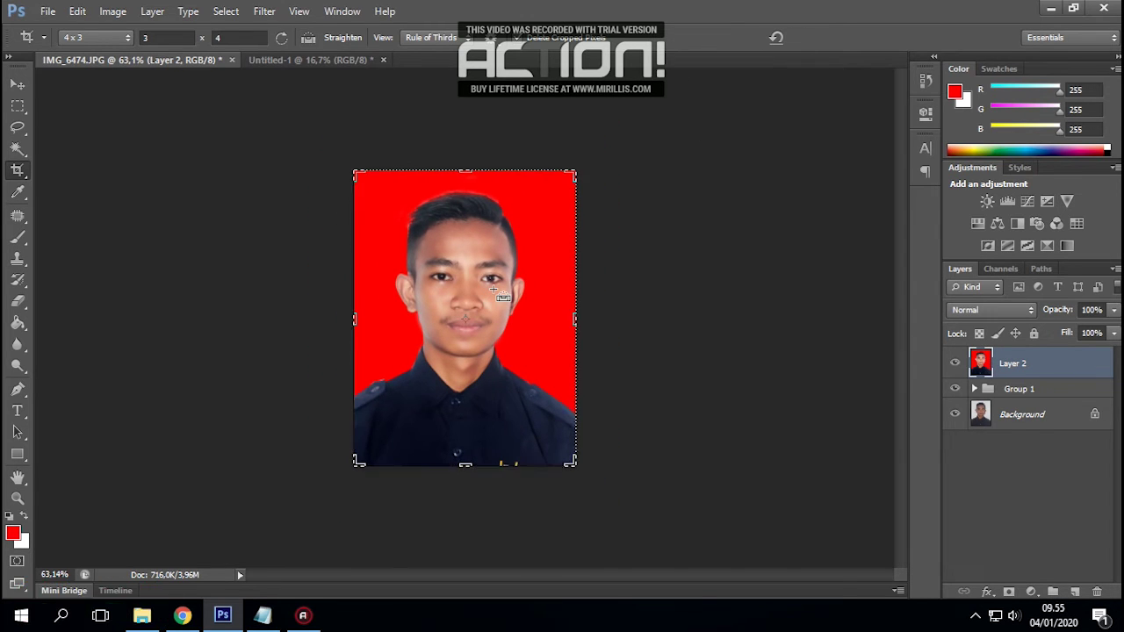
key(ctrl+c)
key(ctrl+z)
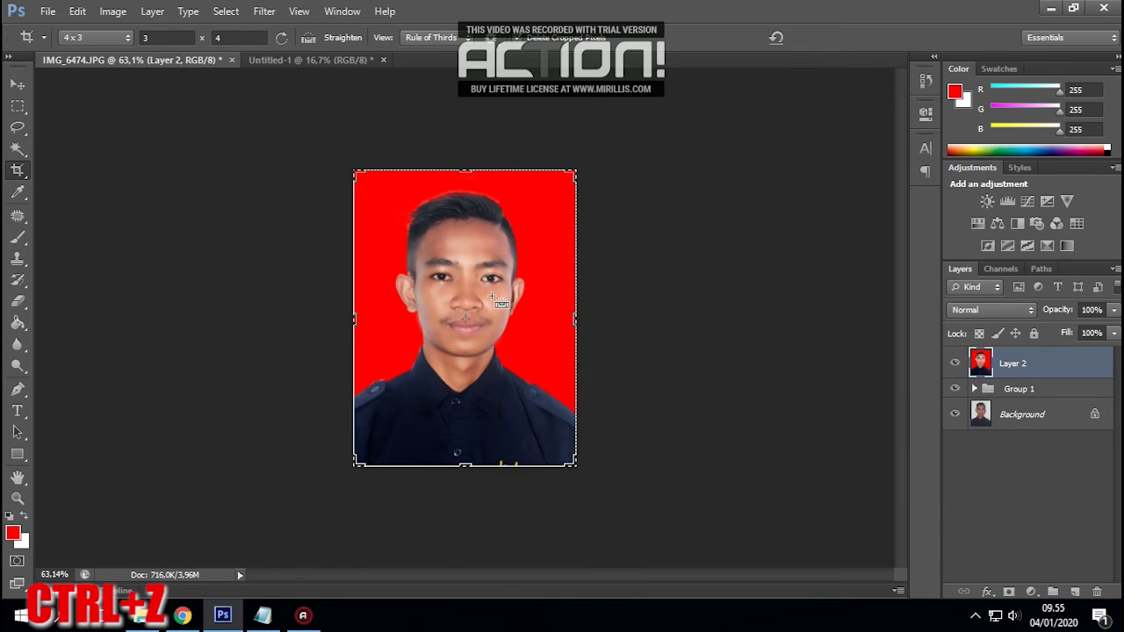
key(ctrl+Tab)
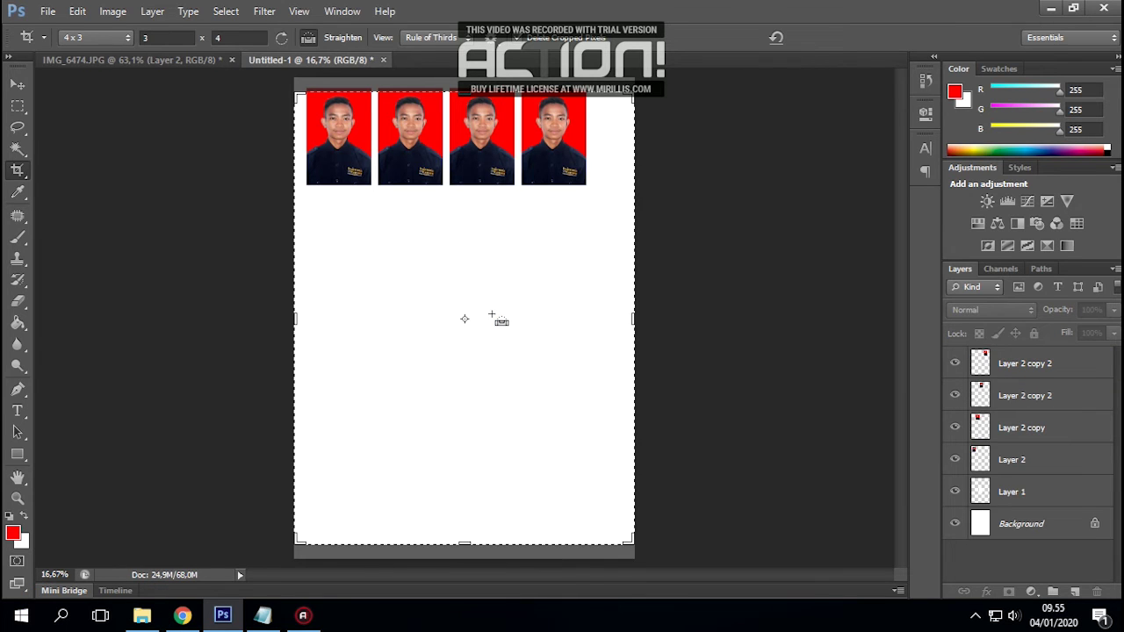
Paste the 3x4 photo below the top row, duplicate it into a row of five, and paste one more copy
key(ctrl+v)
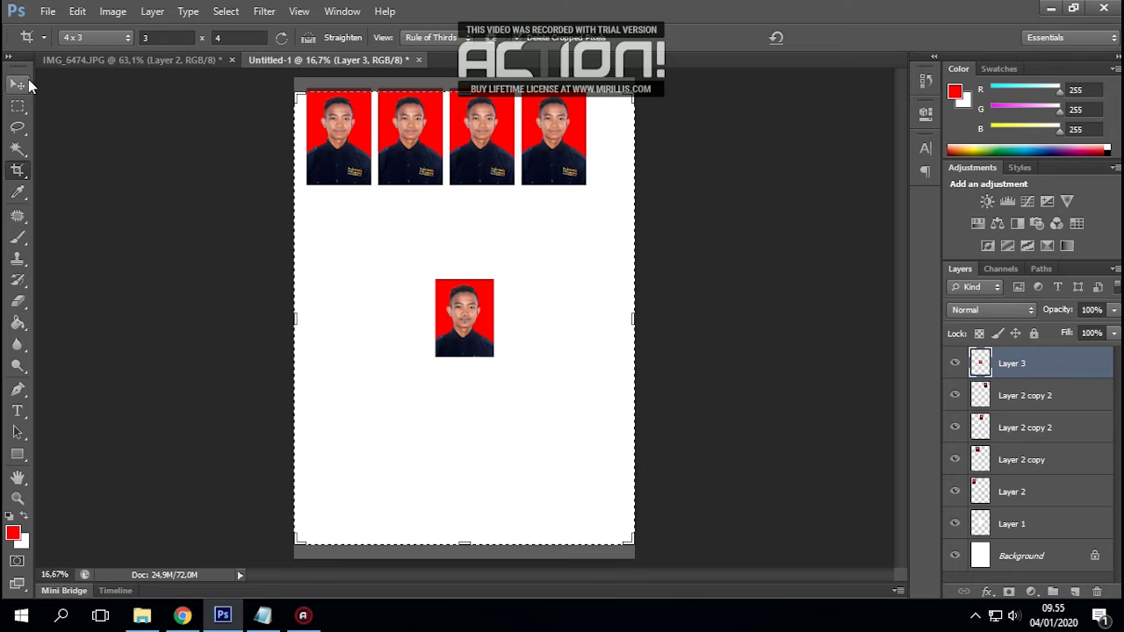
click(26, 84)
mouse_move(445, 302)
mouse_down()
mouse_move(316, 214)
mouse_move(416, 245)
mouse_up()
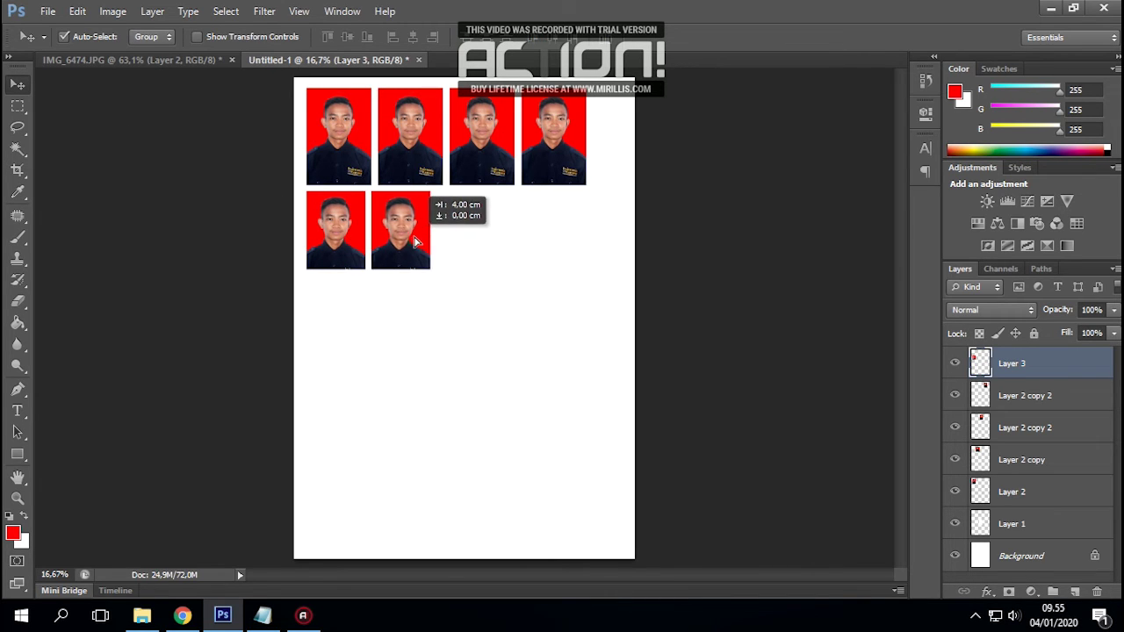
mouse_move(418, 309)
mouse_down()
mouse_move(378, 249)
mouse_move(481, 235)
mouse_up()
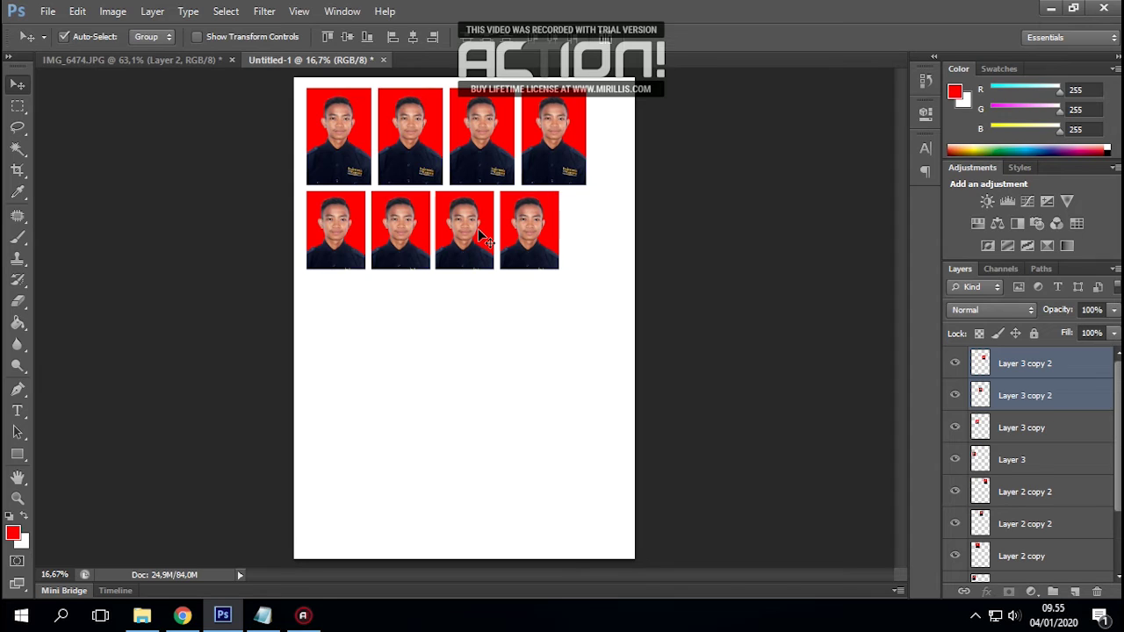
key(Right)
key(Right)
key(Right)
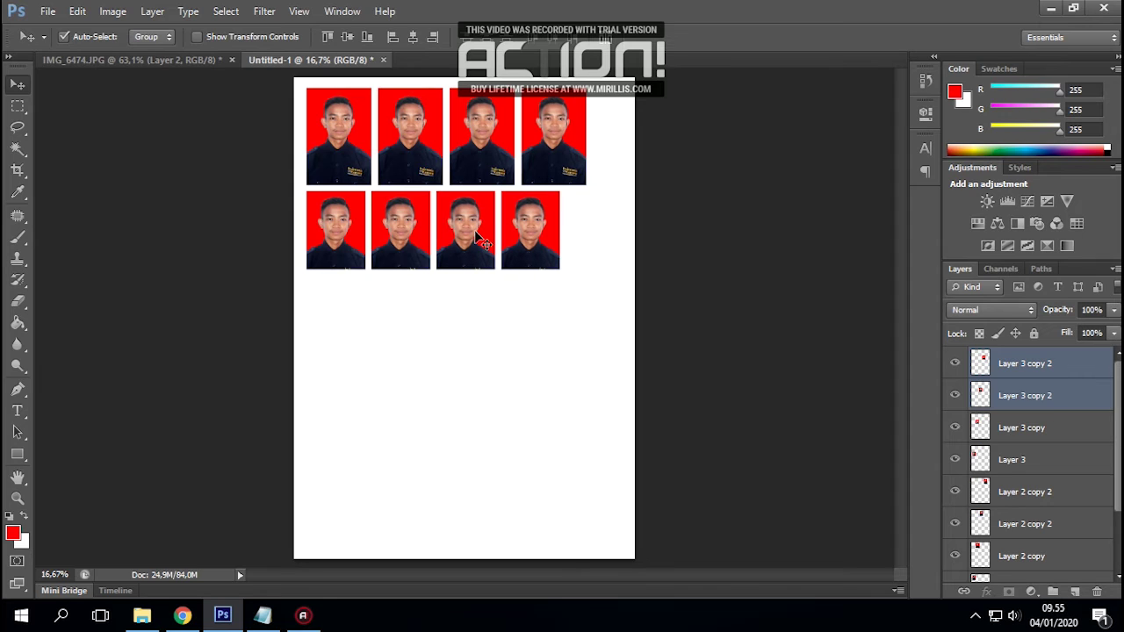
click(571, 314)
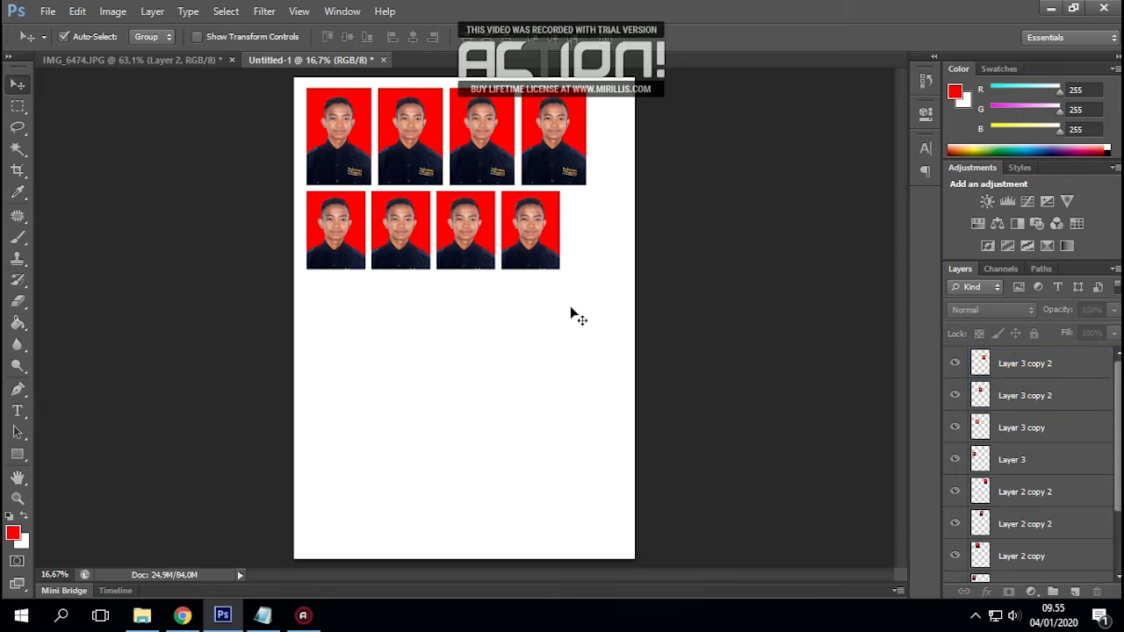
drag(536, 248, 600, 253)
key(shift+Right)
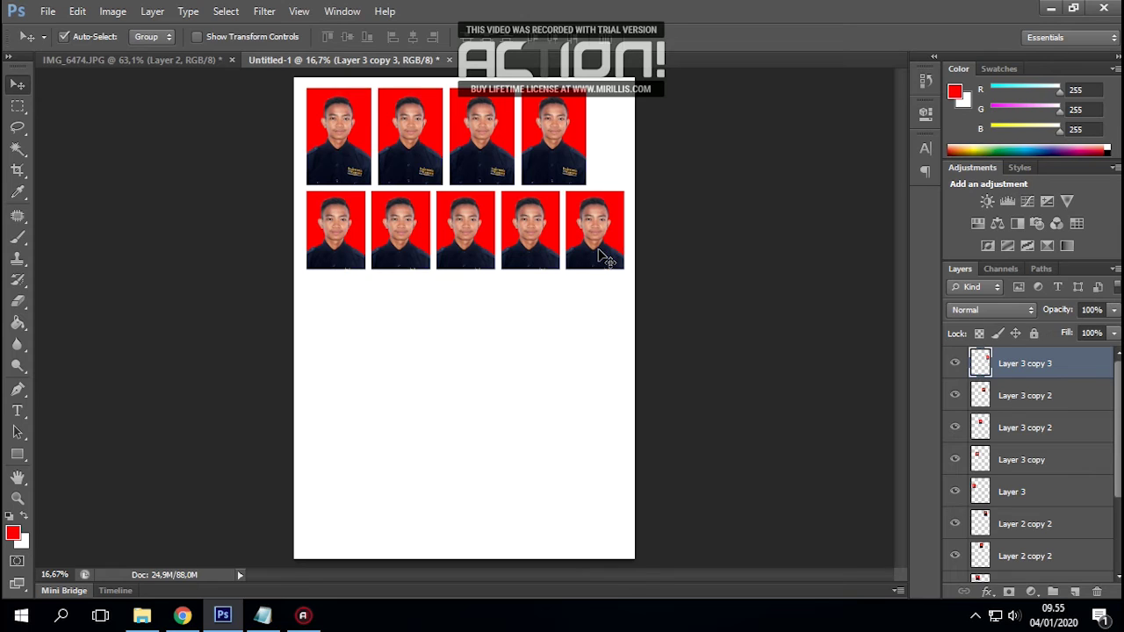
click(579, 296)
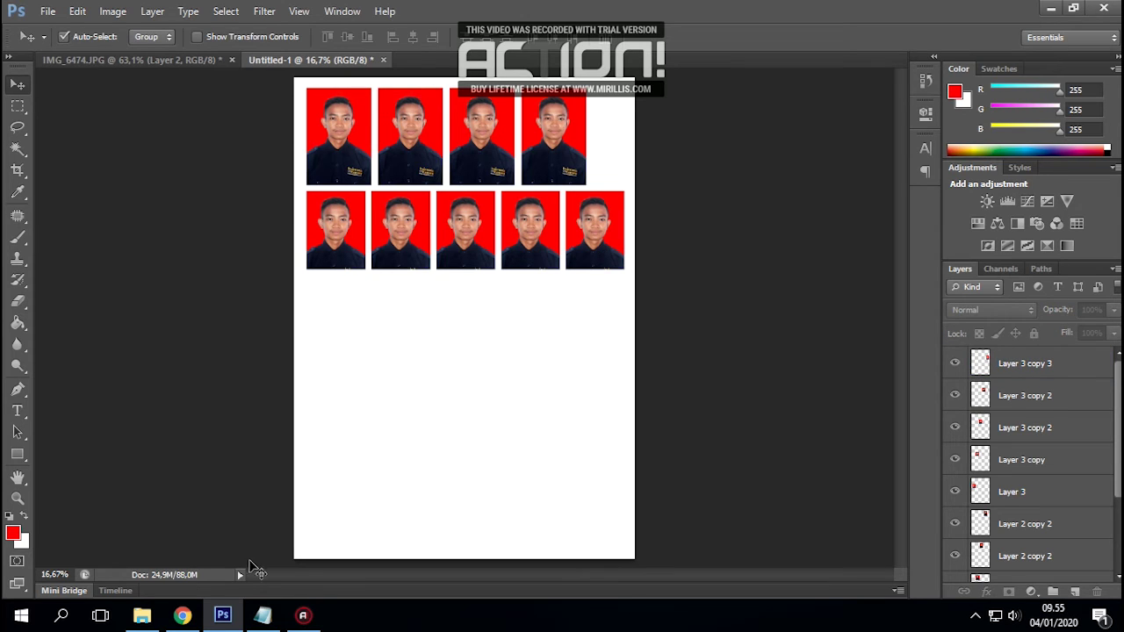
key(ctrl+v)
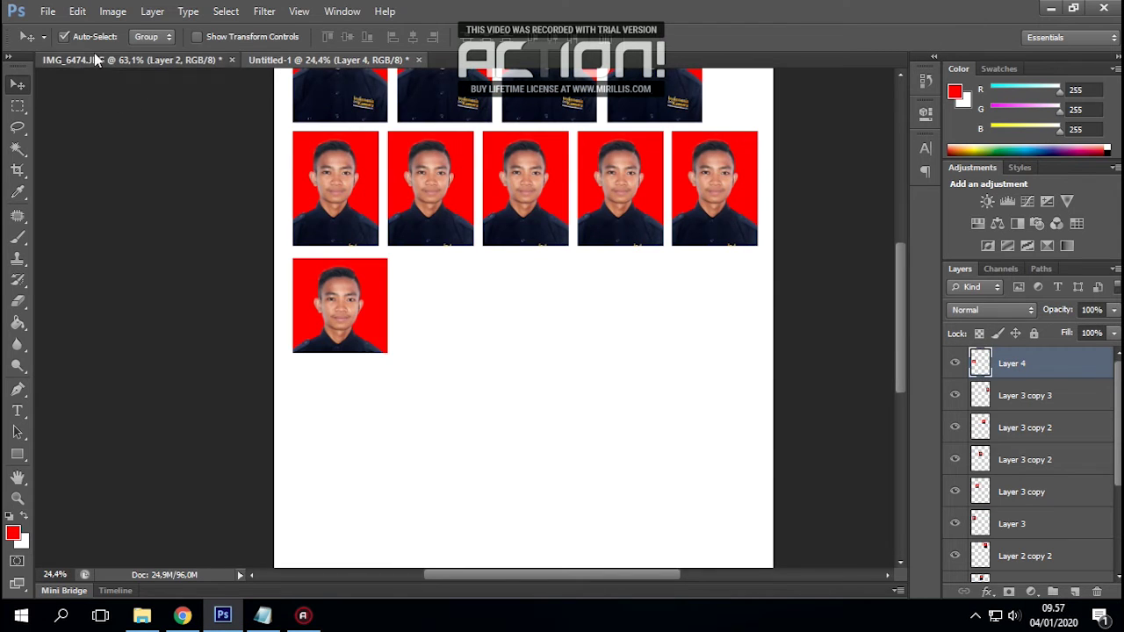
click(94, 58)
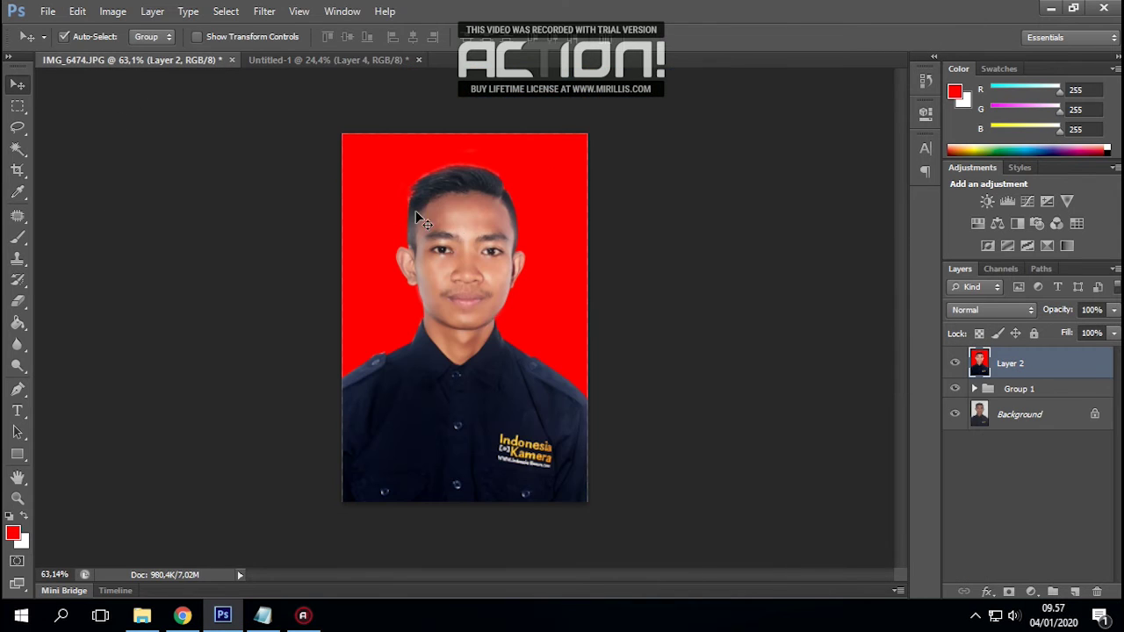
Switch the portrait's Crop tool to a square ratio, then to Size & Resolution mode
click(19, 172)
click(97, 40)
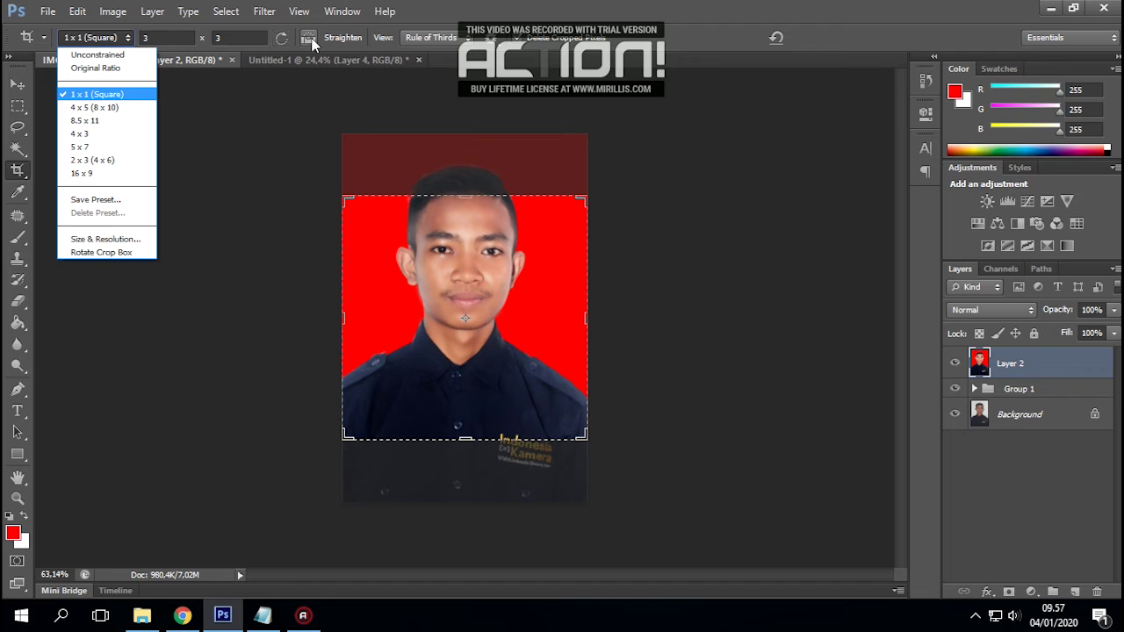
click(491, 44)
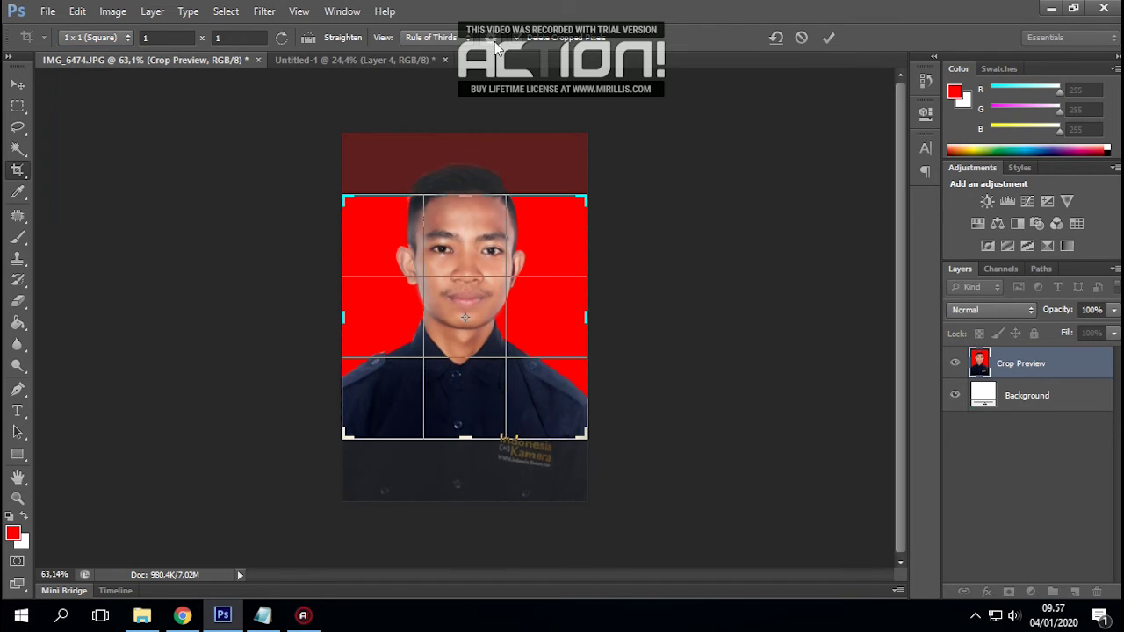
click(494, 41)
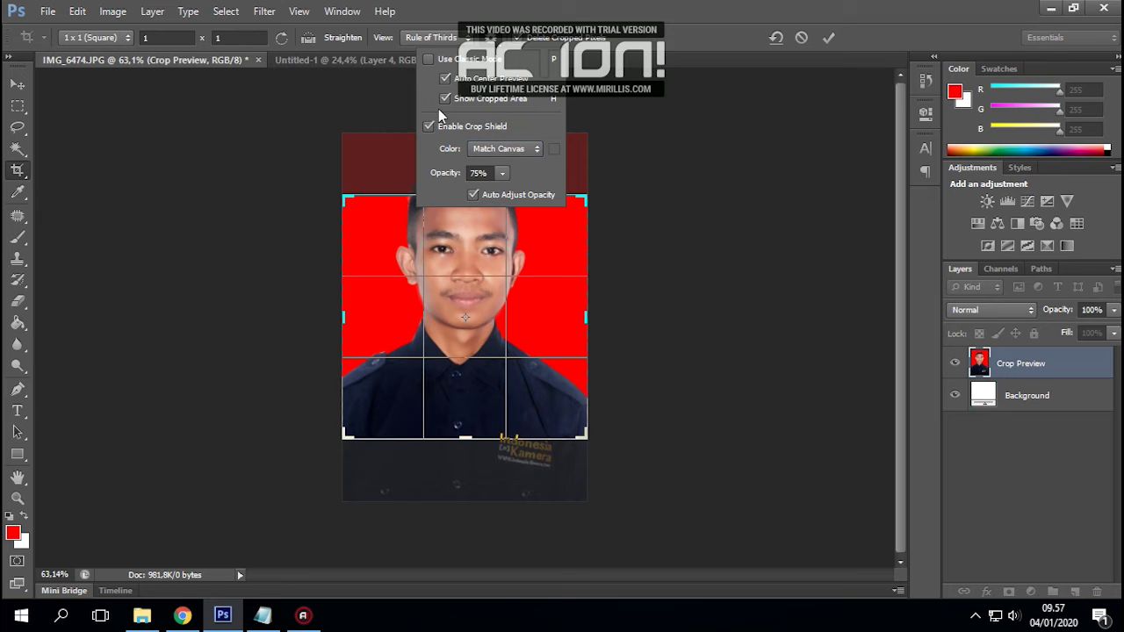
click(303, 59)
click(206, 60)
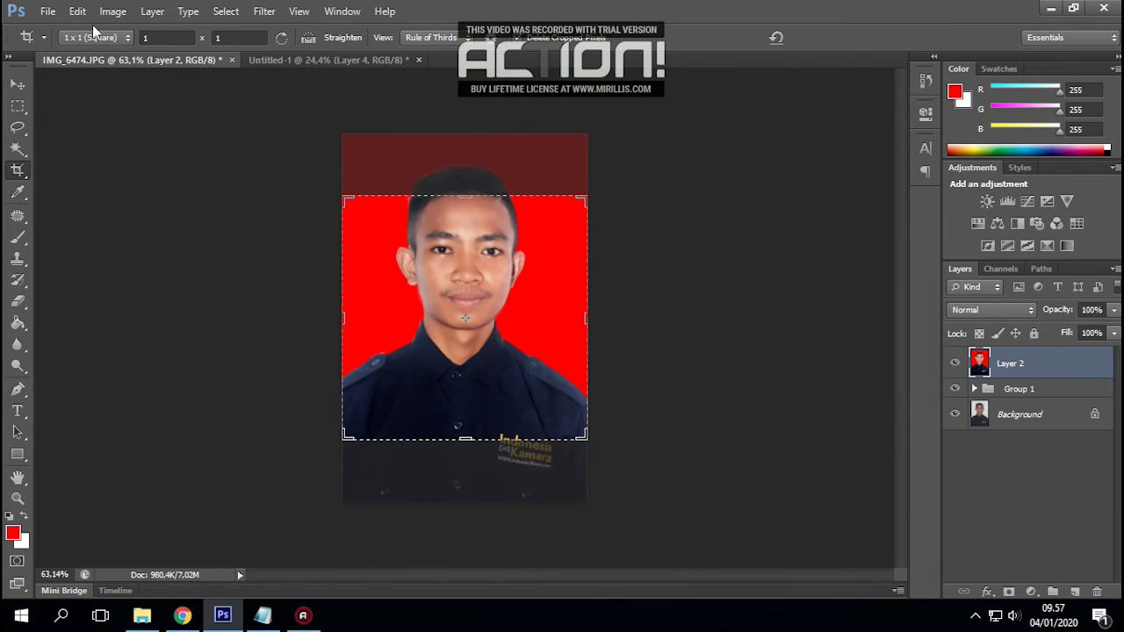
click(36, 39)
click(36, 38)
click(90, 38)
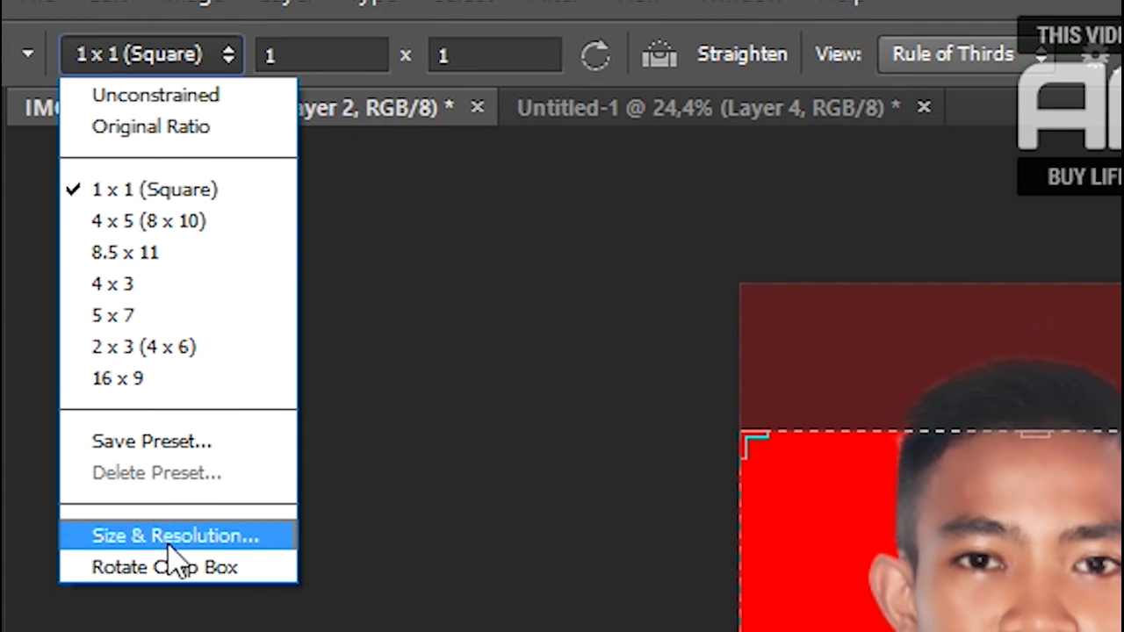
click(176, 536)
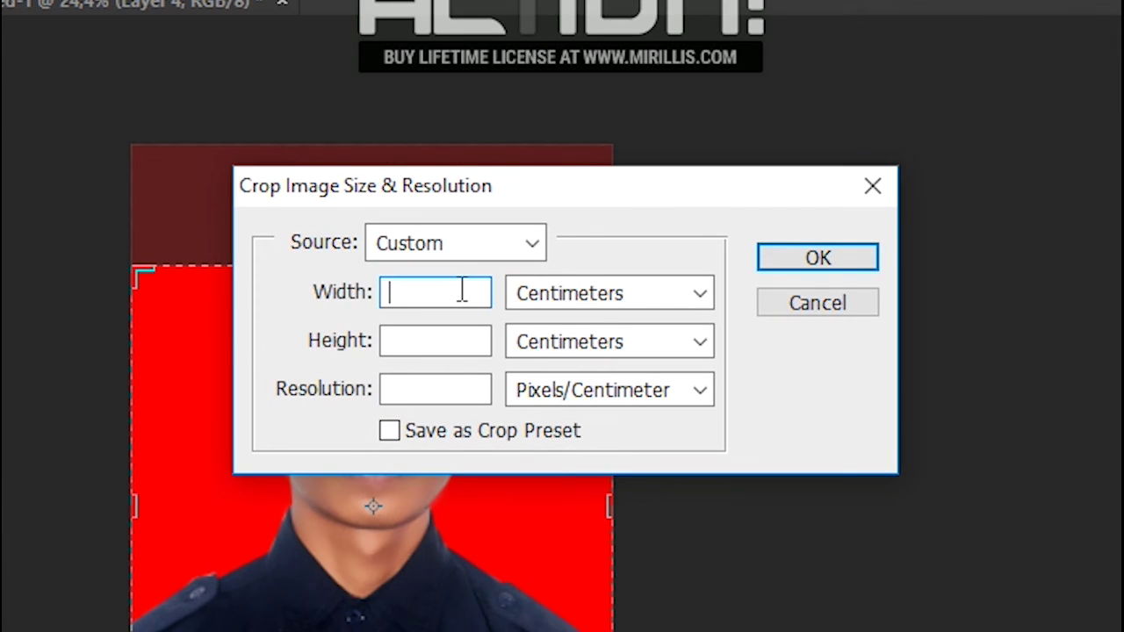
Set the crop to 3×3 cm at 300 ppi, position the face, and commit the crop
text(3)
key(Tab)
text(3)
key(Tab)
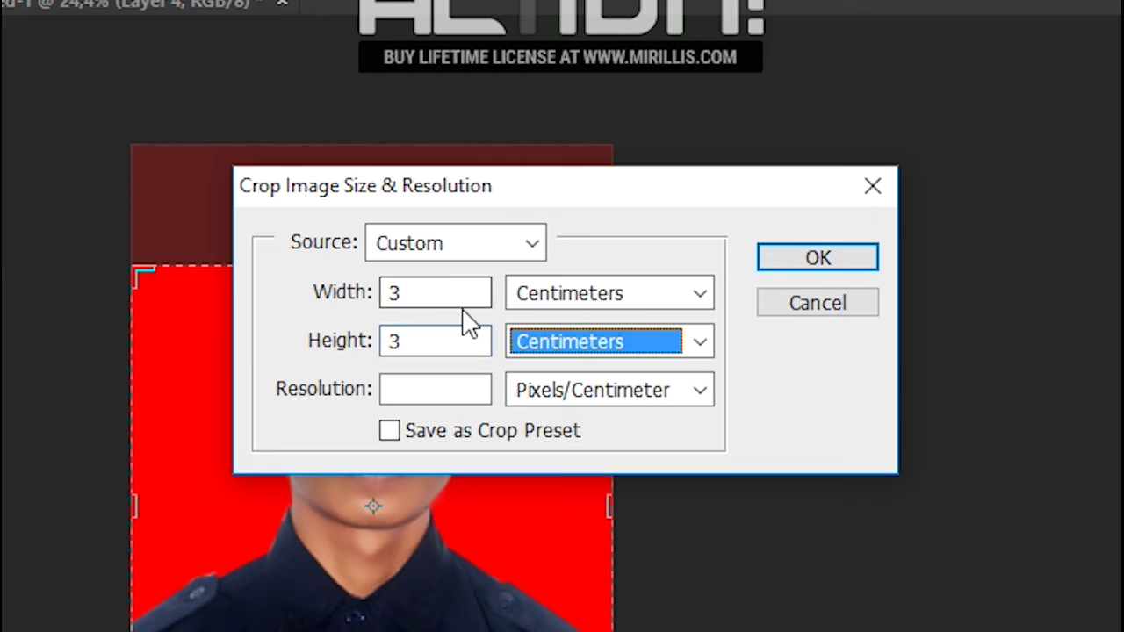
key(Tab)
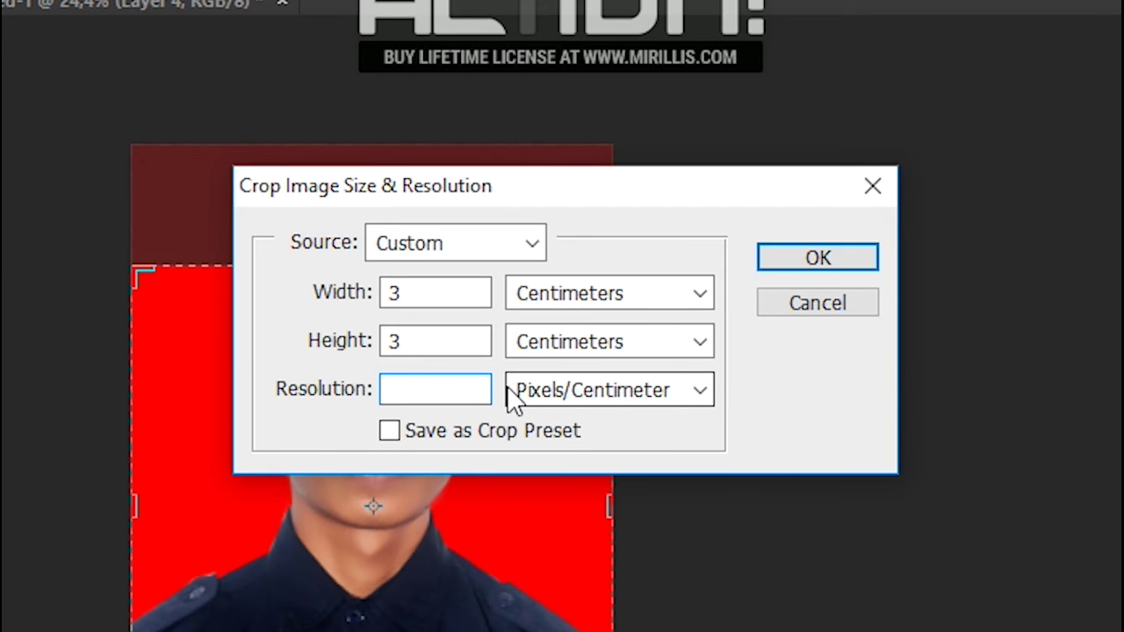
click(518, 391)
click(559, 421)
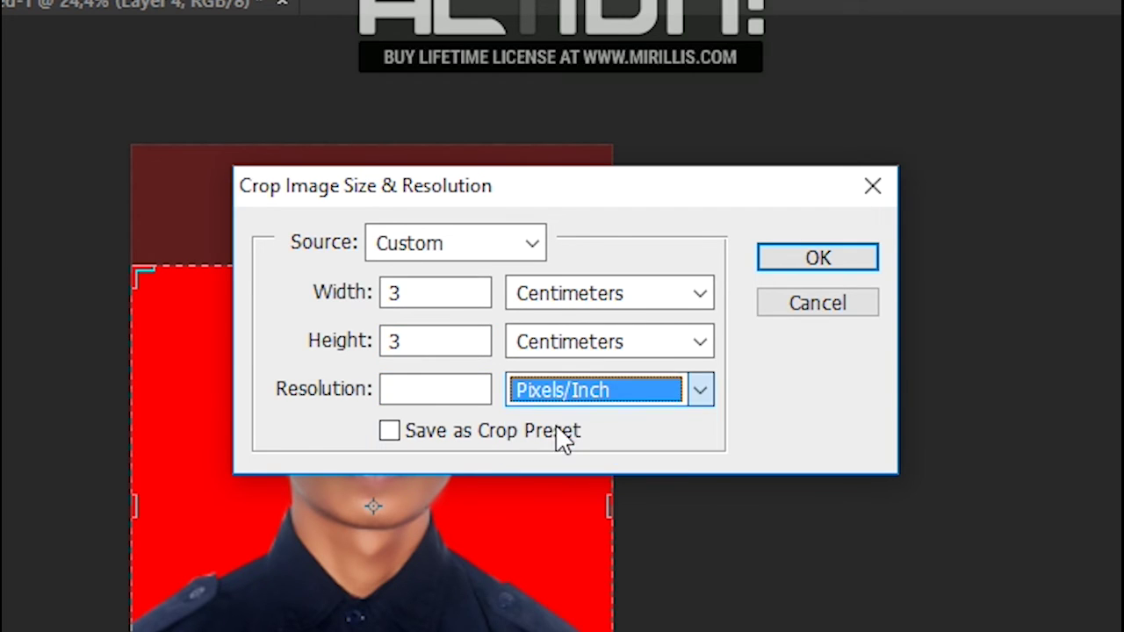
click(472, 389)
text(300)
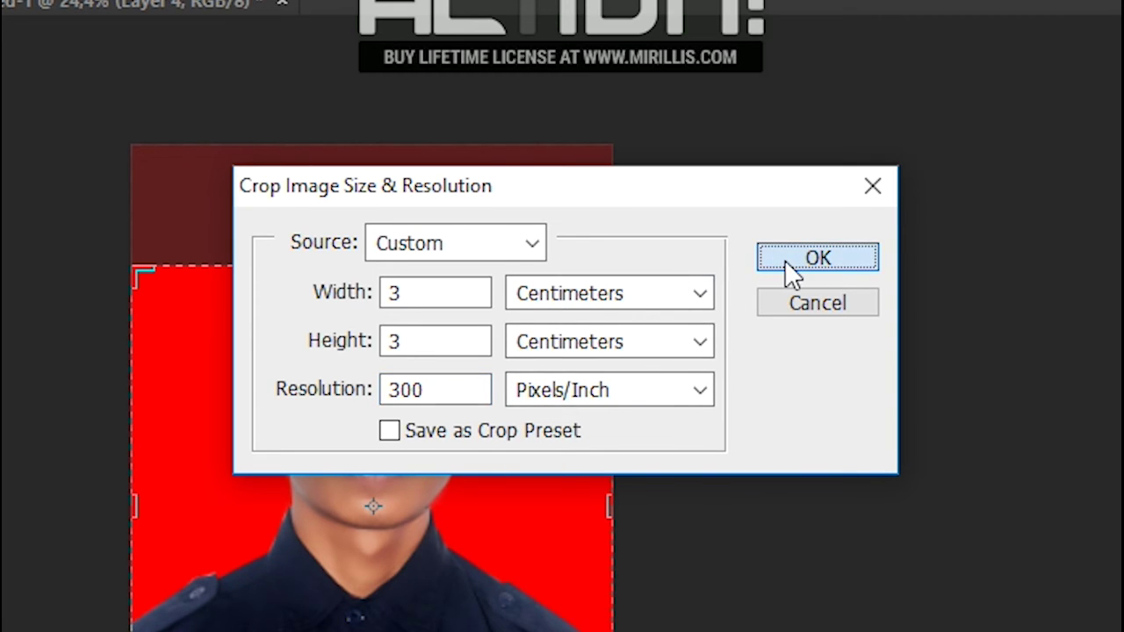
click(784, 259)
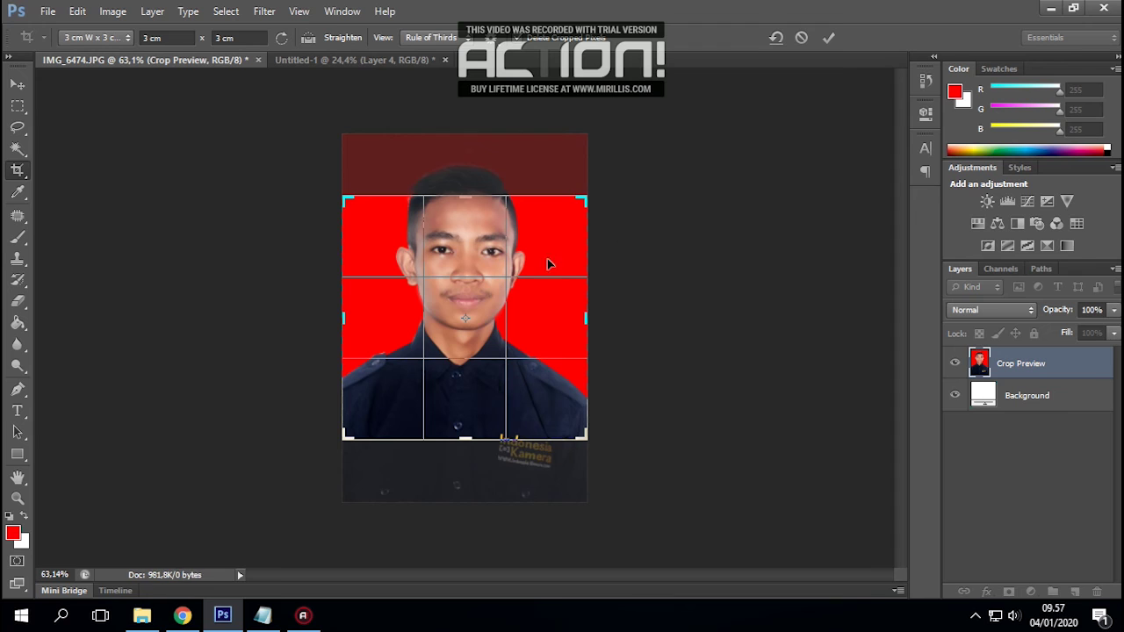
drag(547, 259, 532, 313)
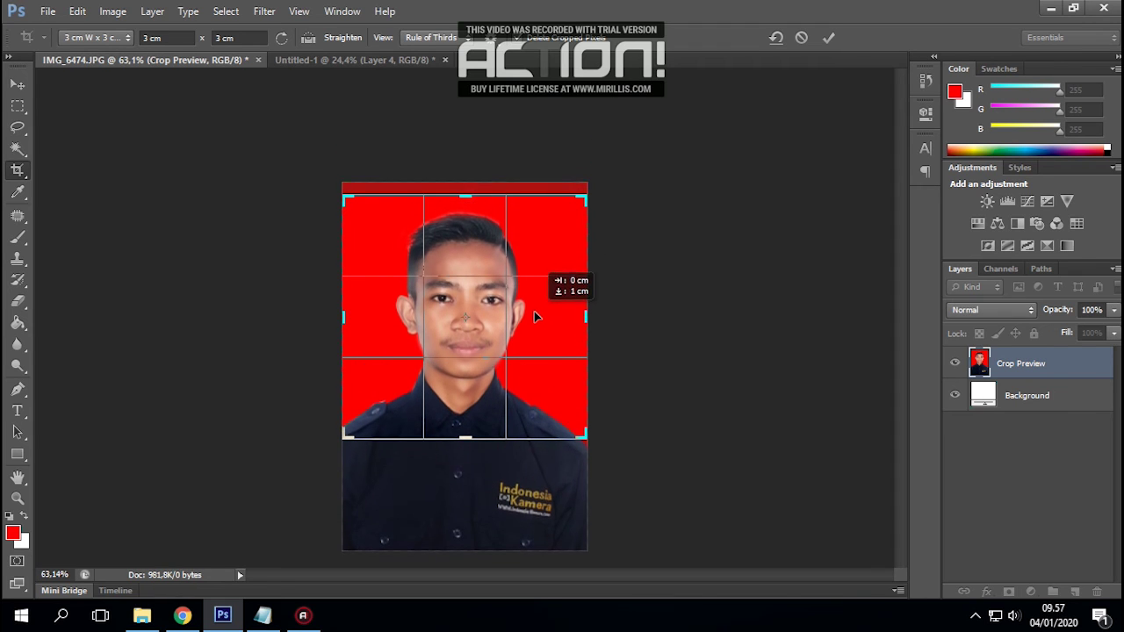
key(Return)
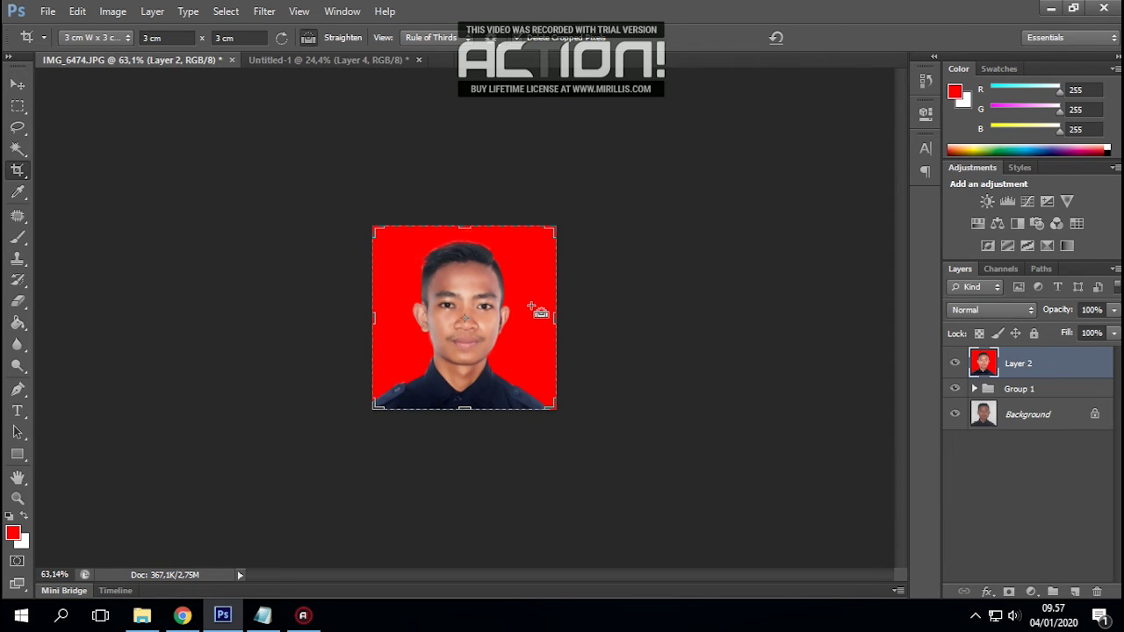
Copy the square crop and paste it onto the A4 page
key(ctrl+a)
key(ctrl+c)
key(ctrl+Tab)
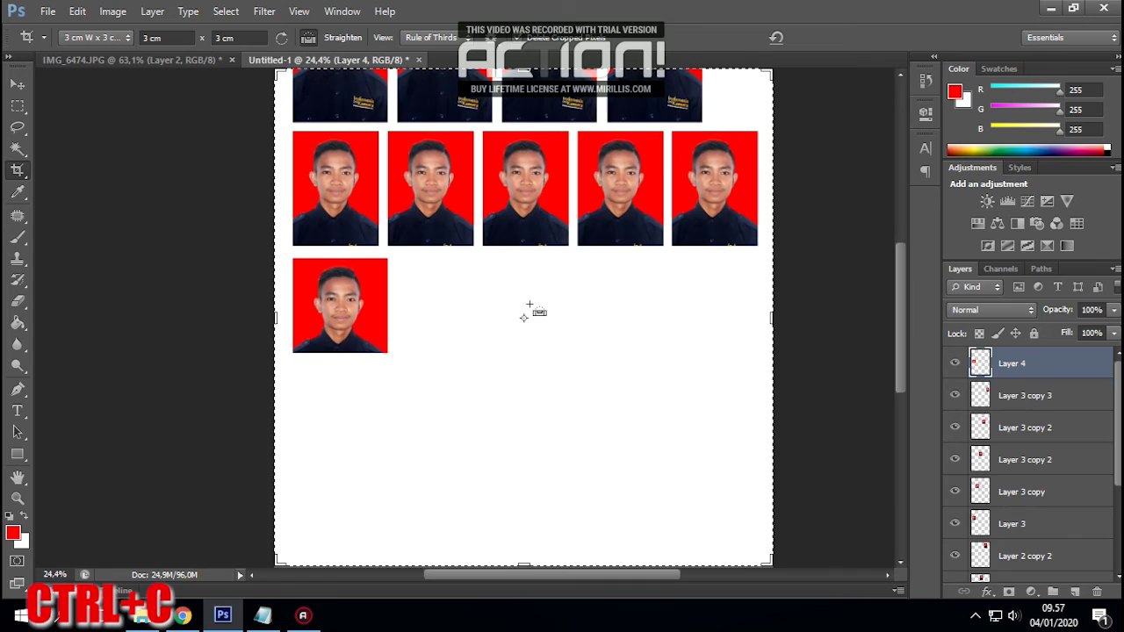
key(ctrl+v)
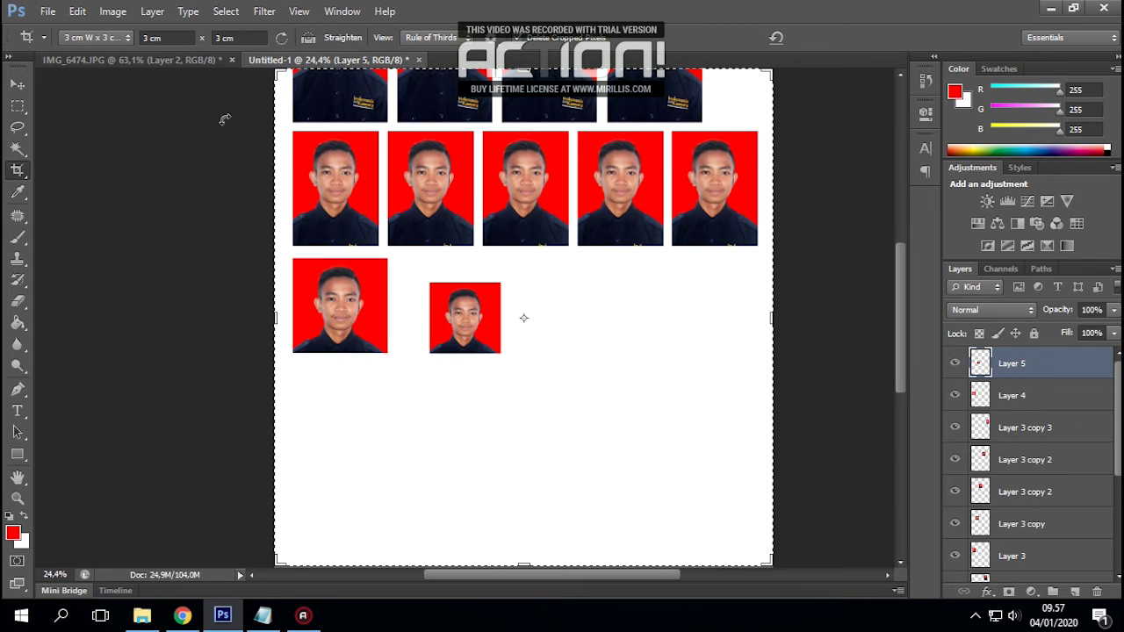
Delete the lone larger photo and the row of five larger photos
click(17, 83)
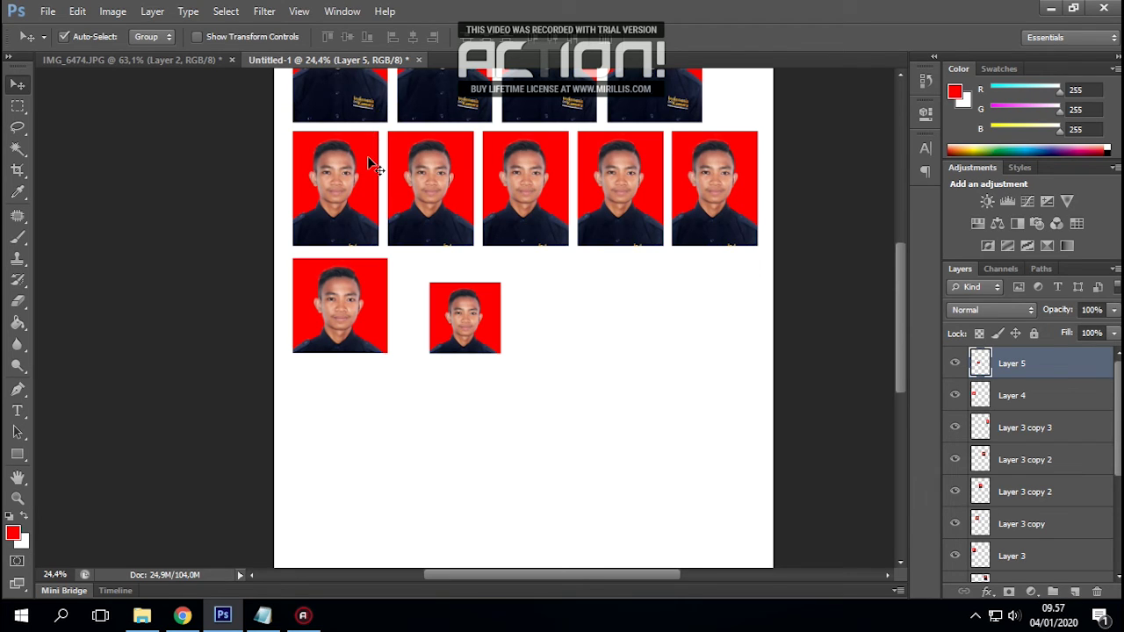
click(364, 279)
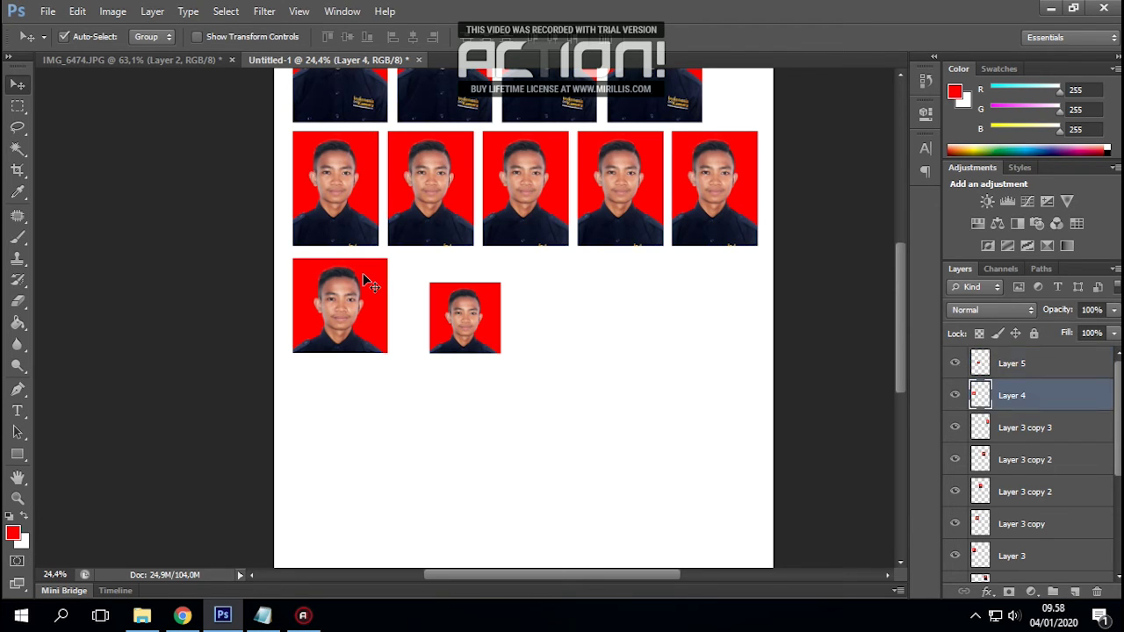
key(Delete)
drag(717, 279, 305, 158)
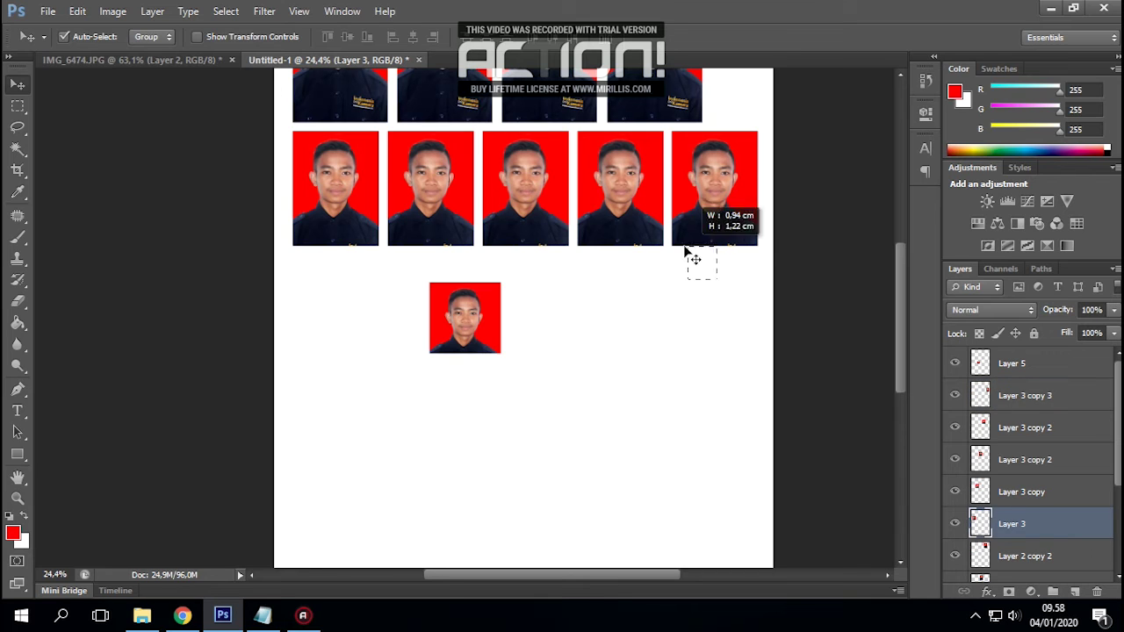
key(Delete)
Undo the square crop on the portrait and open the crop Size & Resolution settings
click(175, 58)
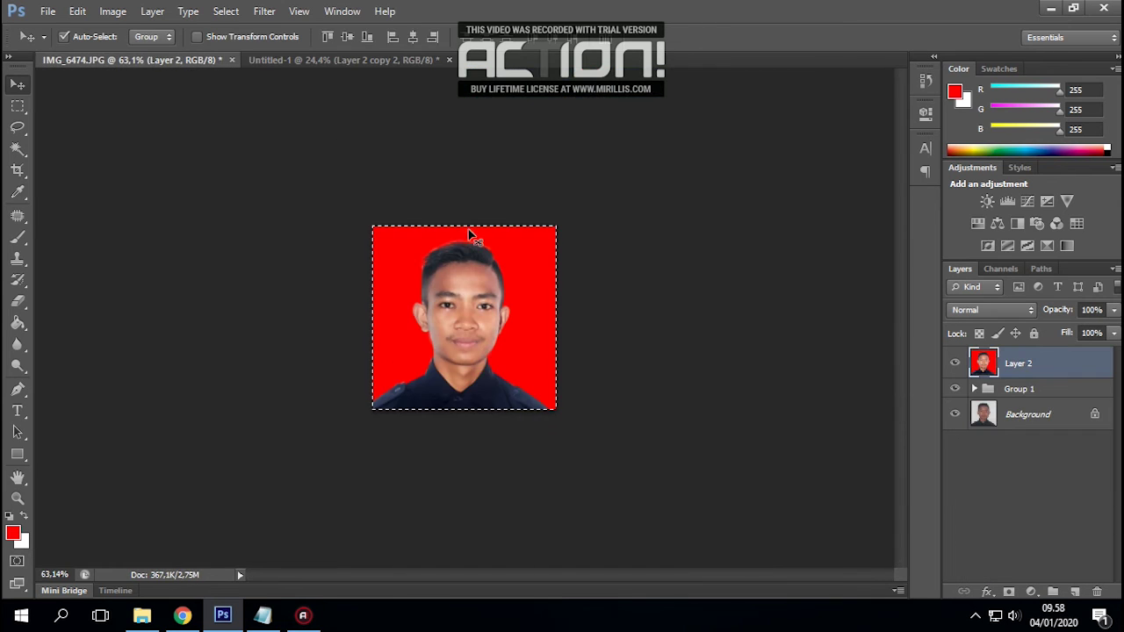
key(ctrl+z)
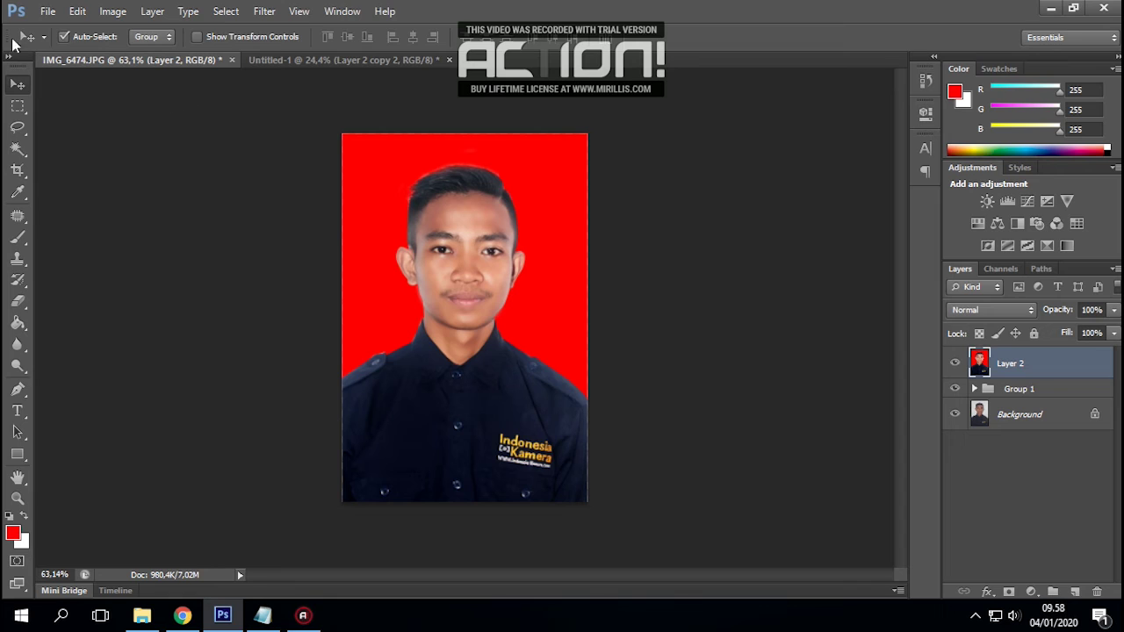
click(18, 170)
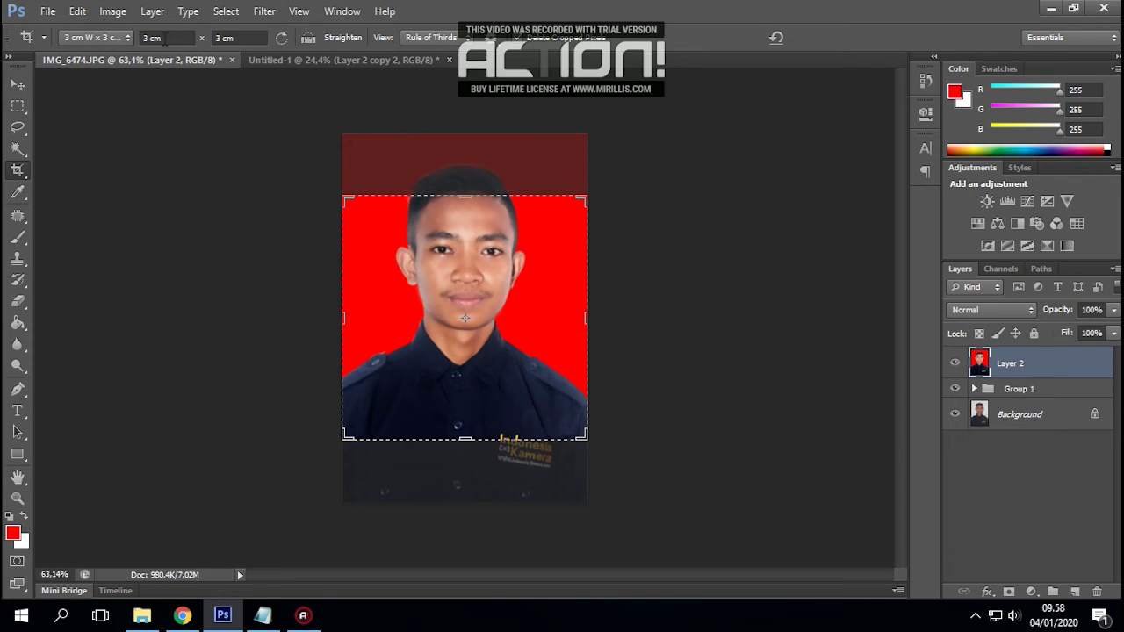
click(158, 38)
click(235, 36)
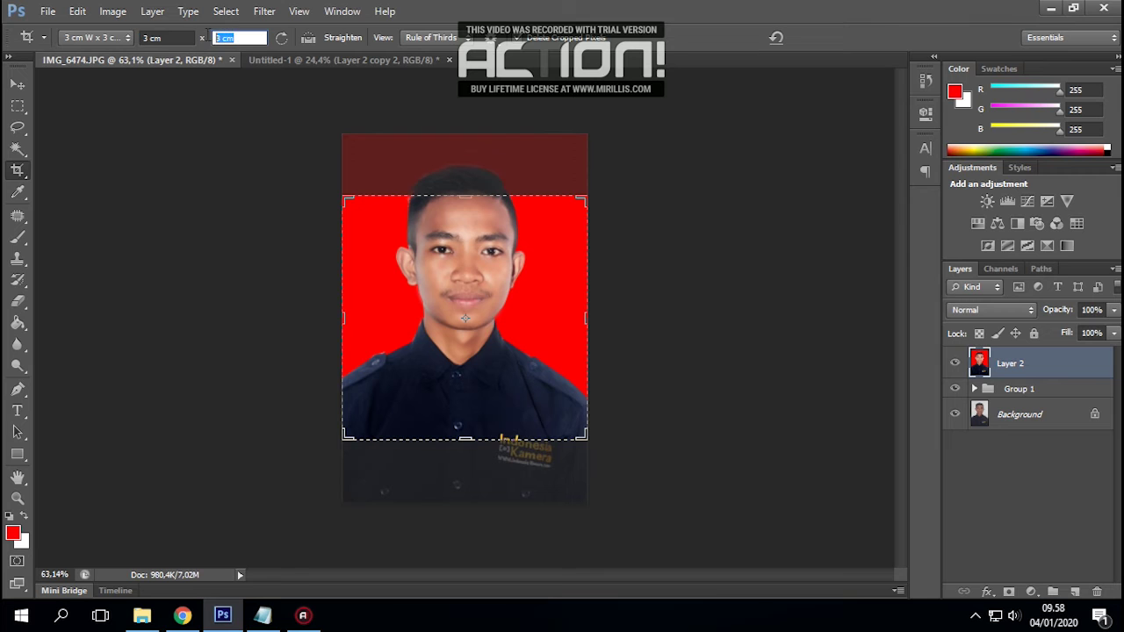
click(123, 38)
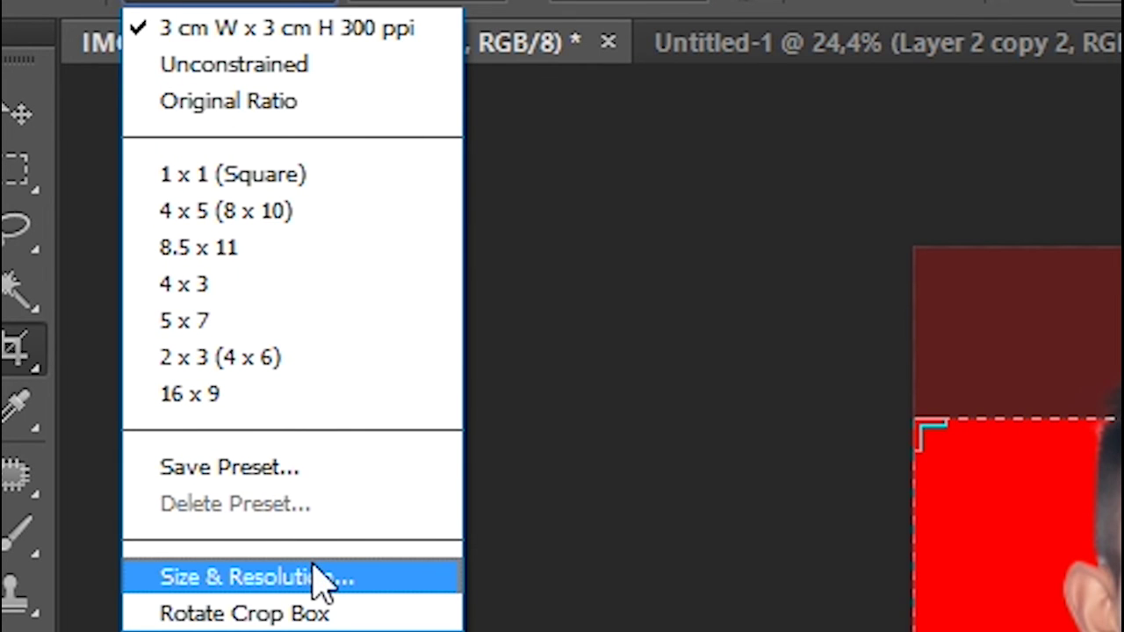
click(320, 577)
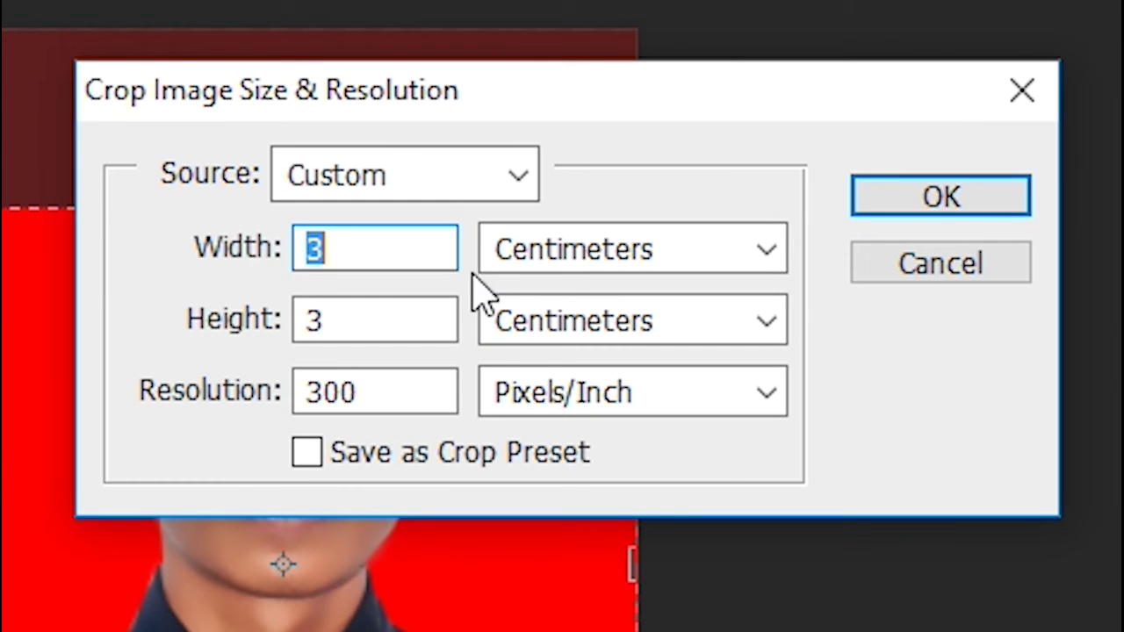
Set the crop height to 4 cm, commit the 3×4 cm crop, and copy the result
drag(317, 321, 284, 297)
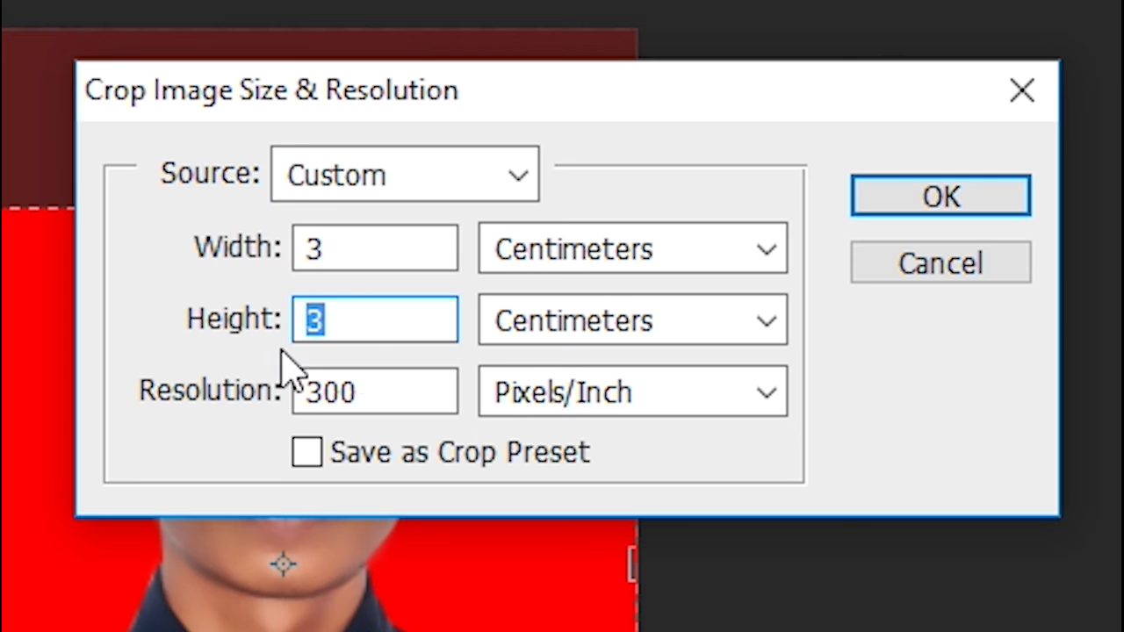
text(4)
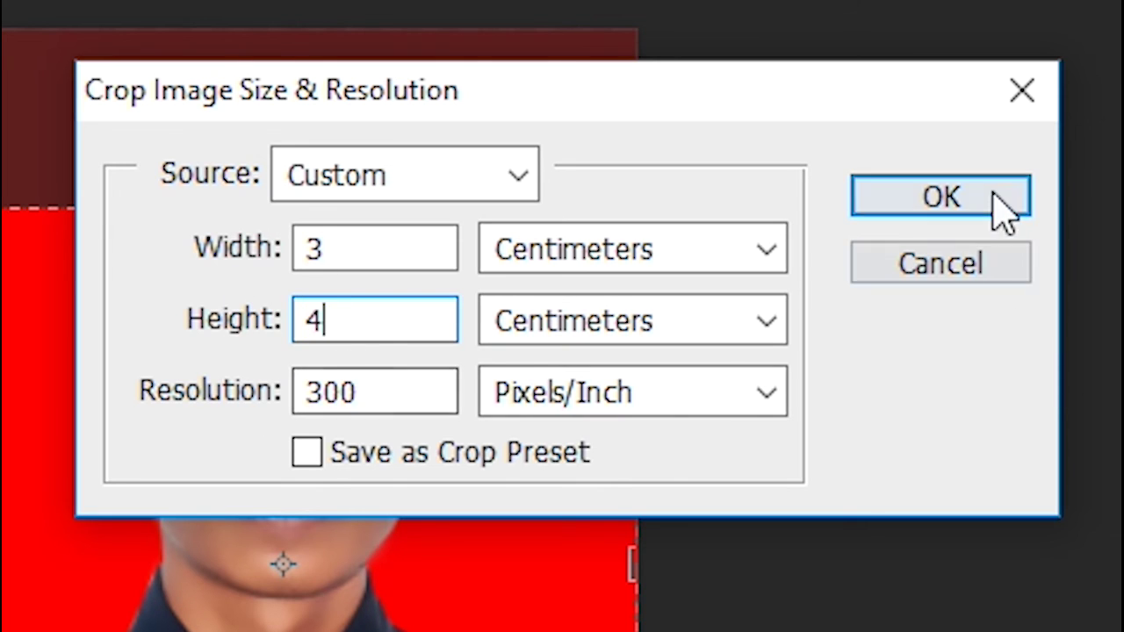
click(1000, 208)
drag(547, 250, 510, 279)
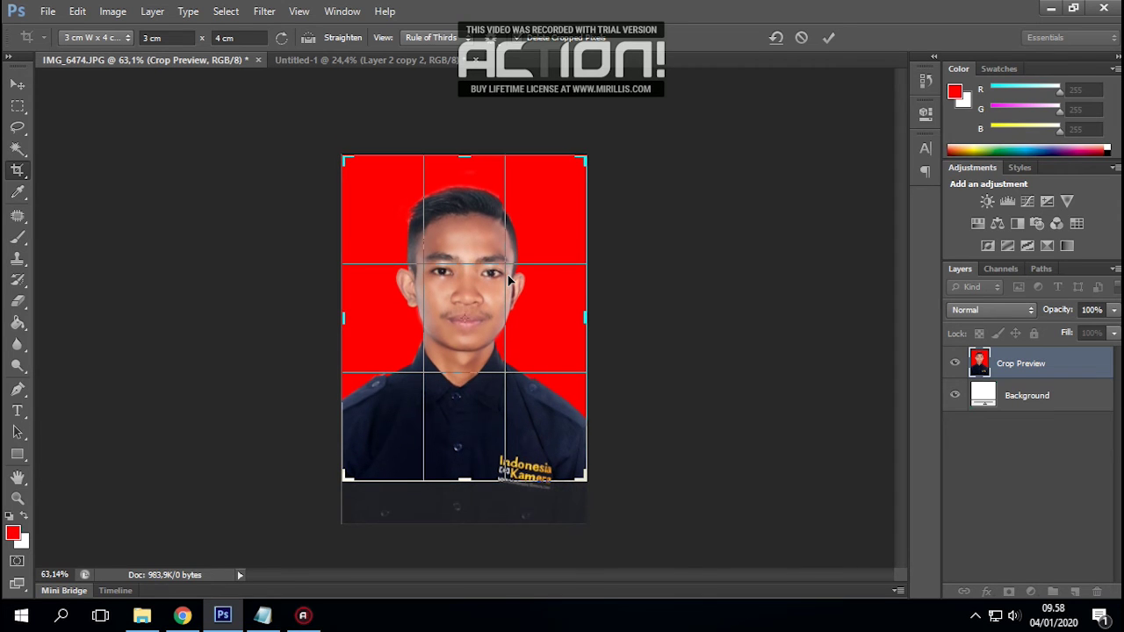
key(shift+Up)
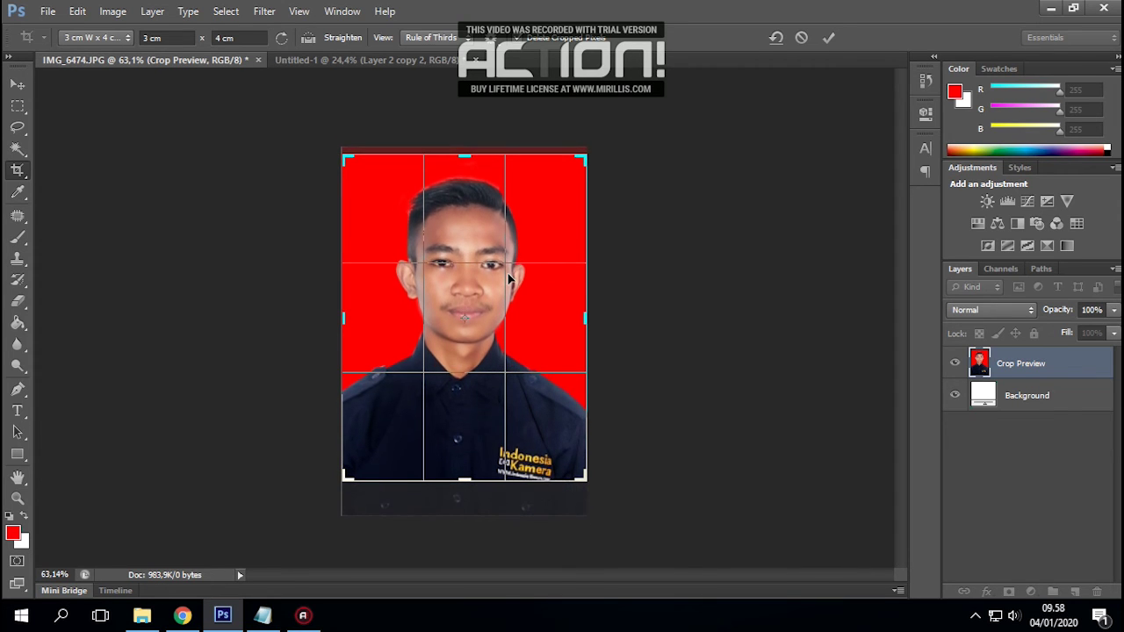
key(Return)
key(ctrl+a)
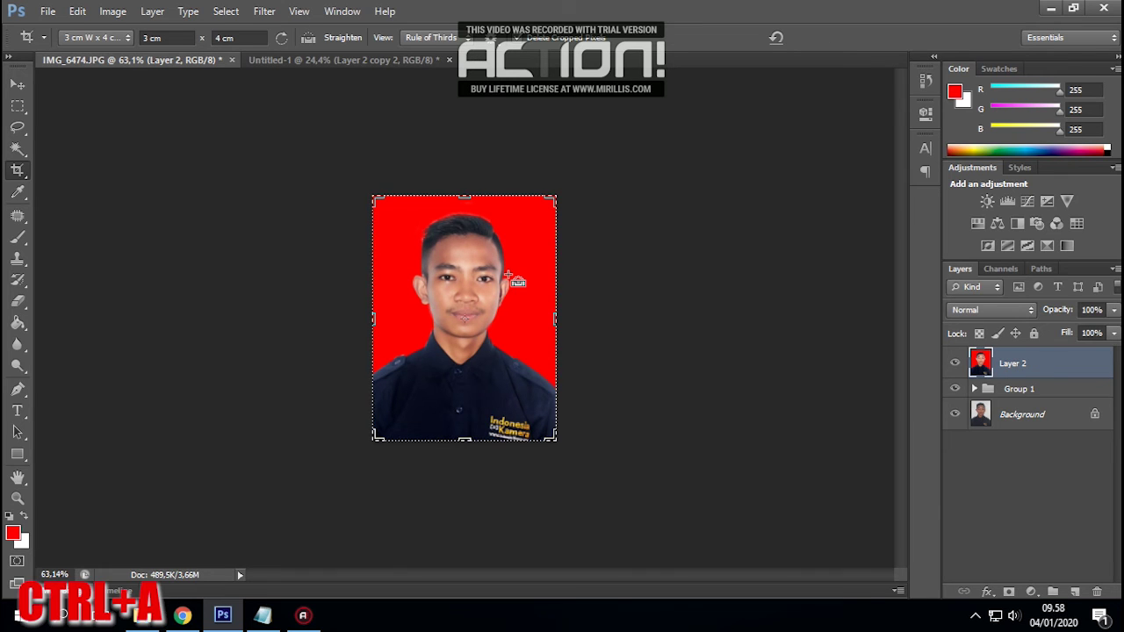
key(ctrl+c)
key(ctrl+Tab)
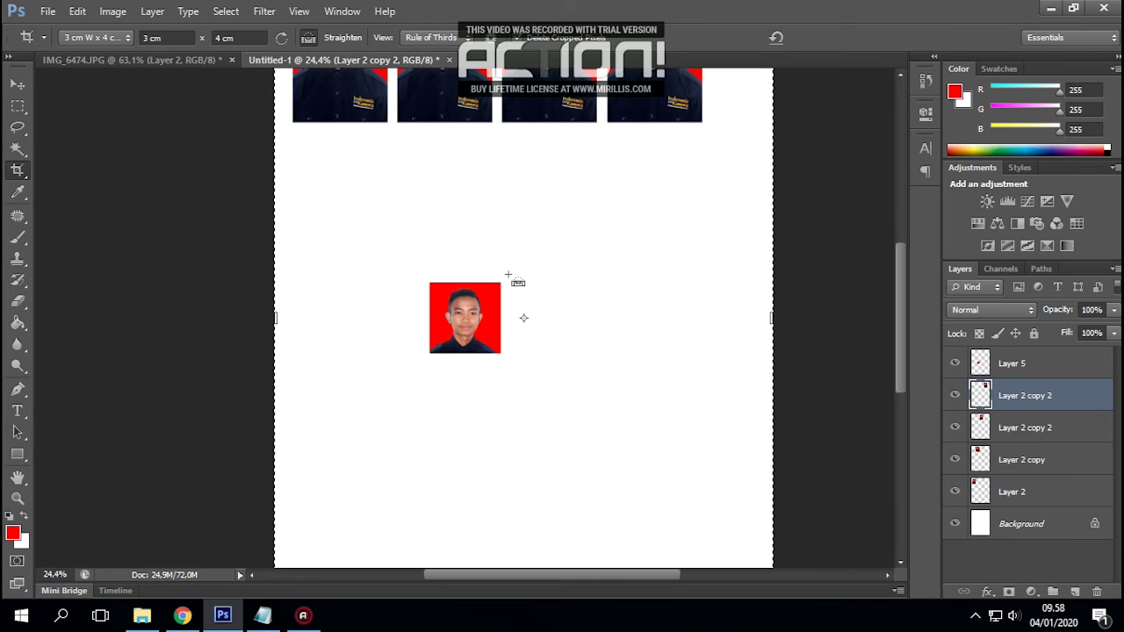
Paste the 3×4 cm photo at left below the top row and duplicate the pair rightward
key(ctrl+v)
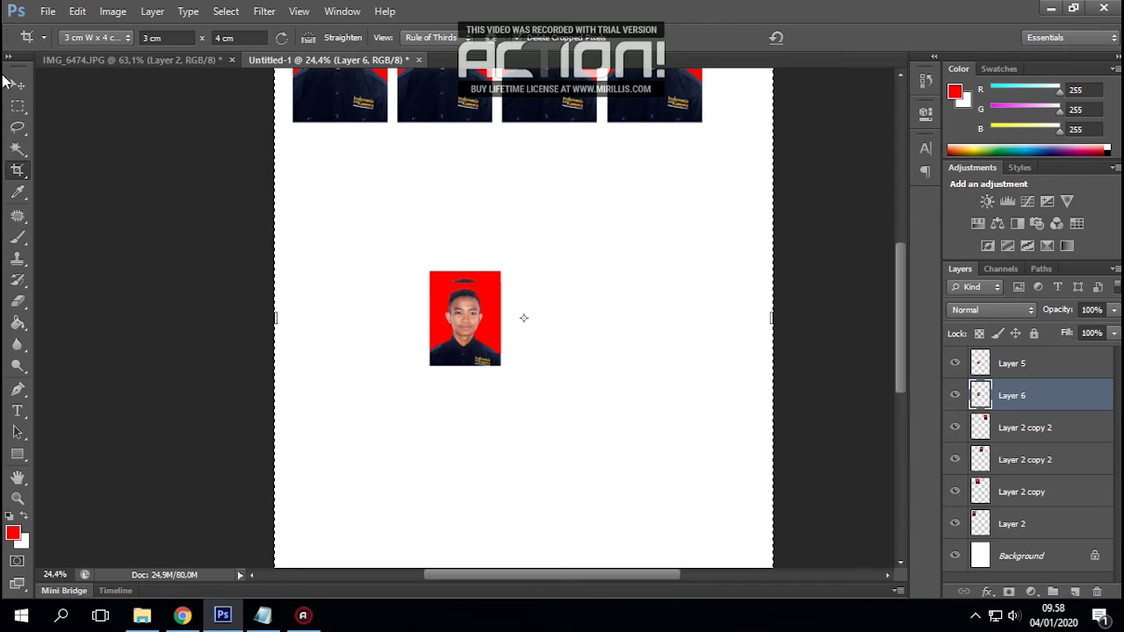
click(18, 84)
mouse_move(470, 307)
mouse_down()
mouse_move(326, 139)
mouse_move(421, 162)
mouse_up()
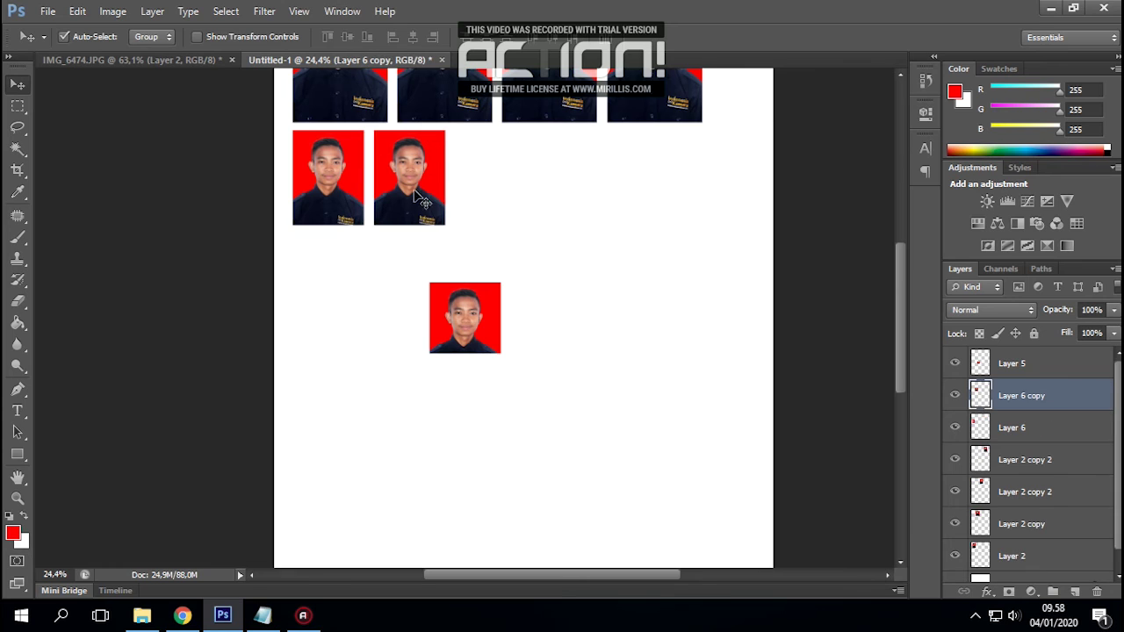
key(shift+Left)
key(shift+Left)
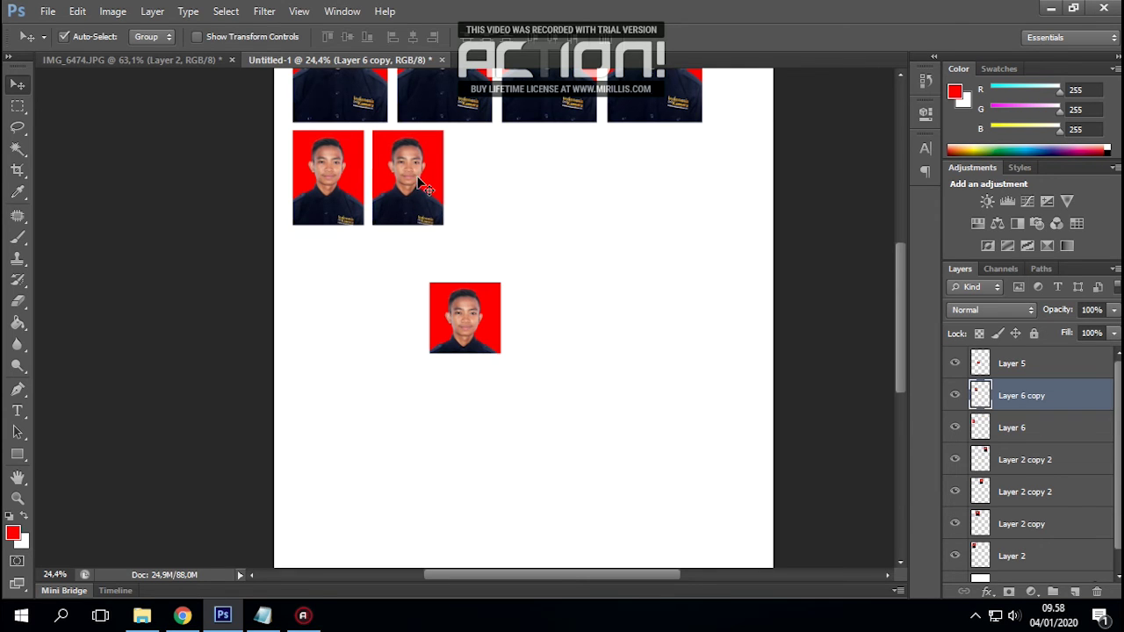
mouse_move(517, 216)
mouse_down()
mouse_move(290, 189)
mouse_move(499, 201)
mouse_up()
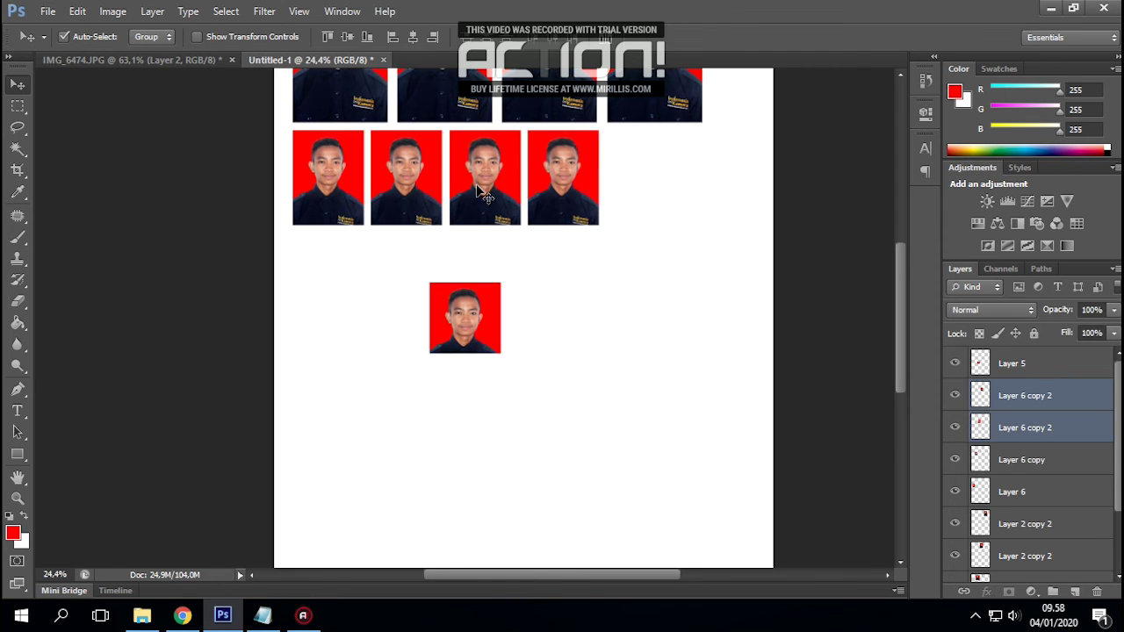
mouse_move(481, 187)
mouse_down()
mouse_move(646, 199)
mouse_move(622, 211)
mouse_up()
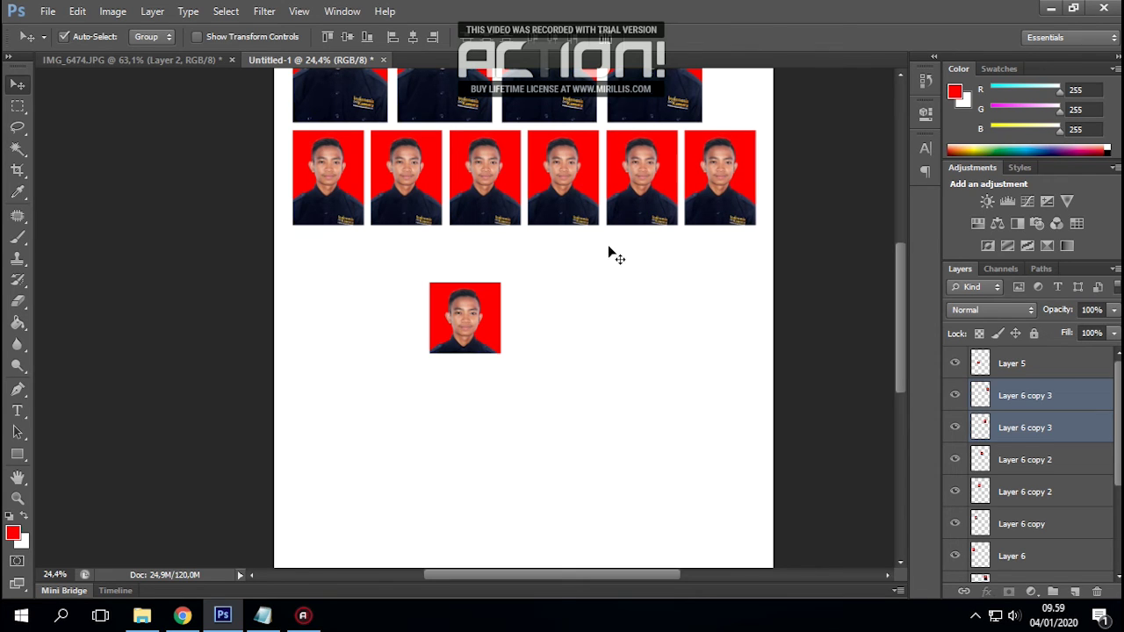
Nudge the second-row photos left and move the lone square photo under the row's first photo
drag(761, 263, 472, 192)
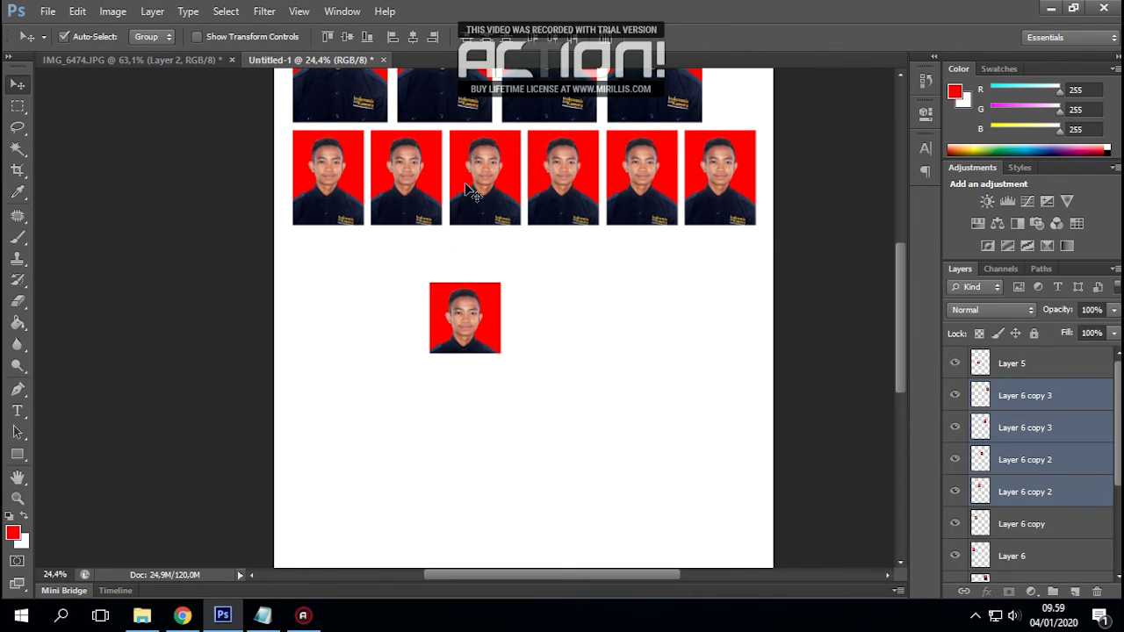
key(Left)
click(585, 244)
mouse_move(478, 327)
mouse_down()
mouse_move(340, 270)
mouse_move(479, 290)
mouse_move(418, 291)
mouse_up()
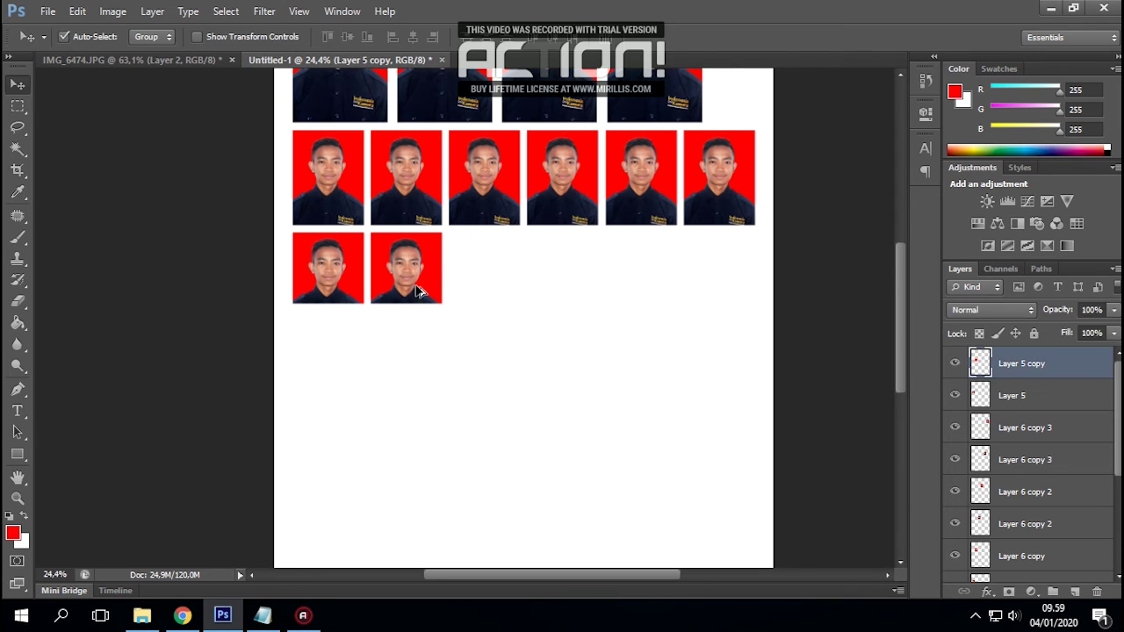
Duplicate the square photos in pairs to complete a third row of six
mouse_move(456, 351)
mouse_down()
mouse_move(343, 266)
mouse_move(490, 283)
mouse_up()
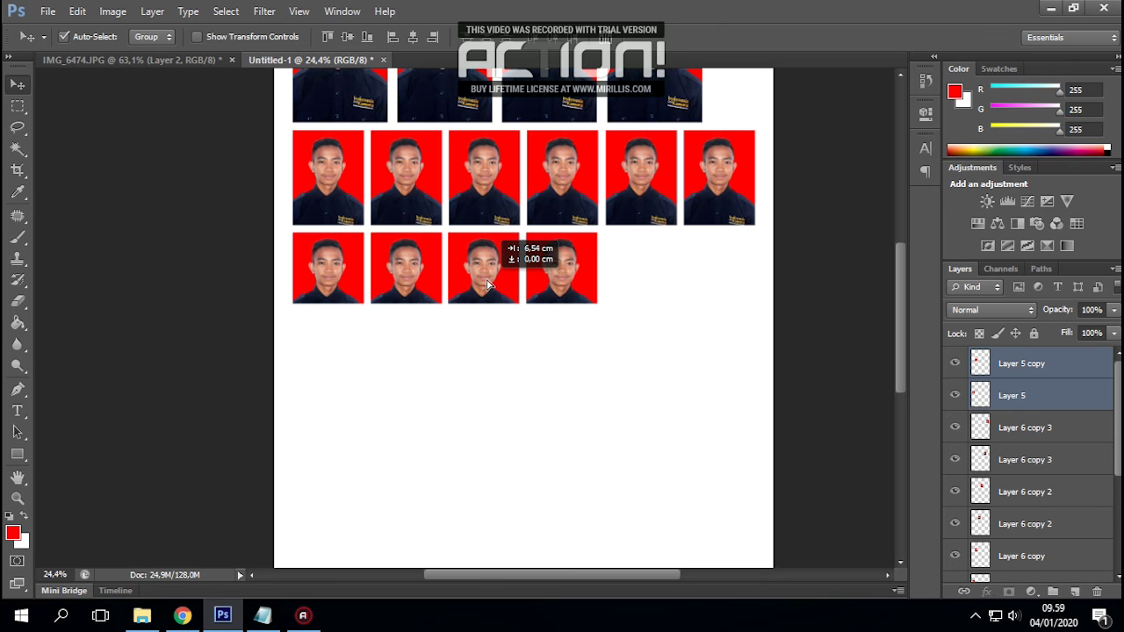
drag(490, 283, 632, 291)
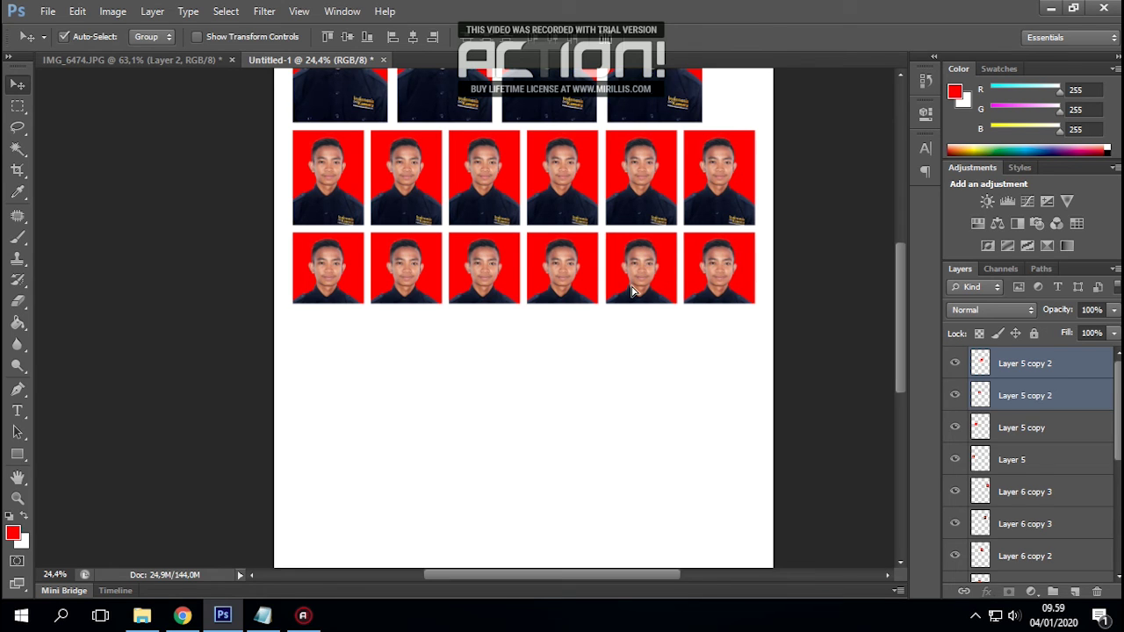
click(678, 352)
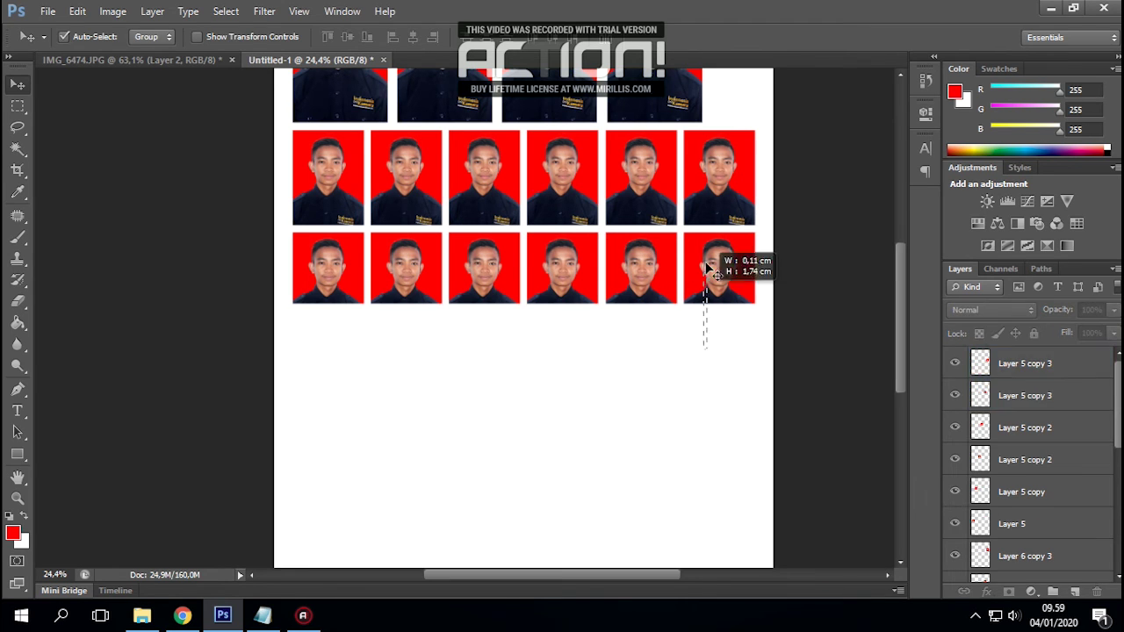
drag(700, 348, 647, 148)
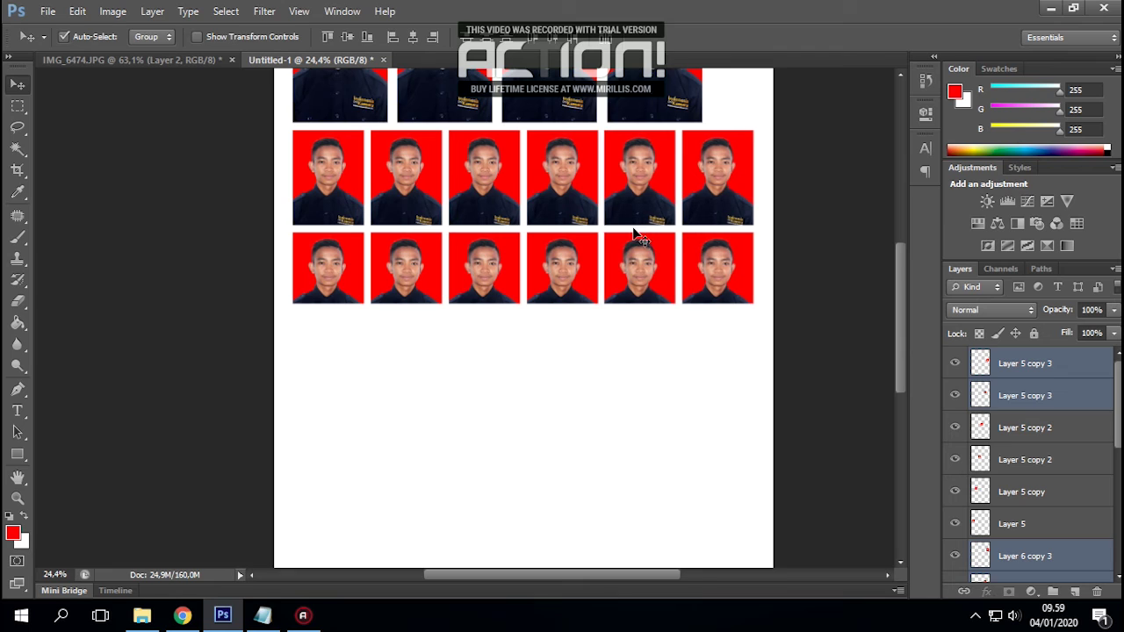
click(626, 350)
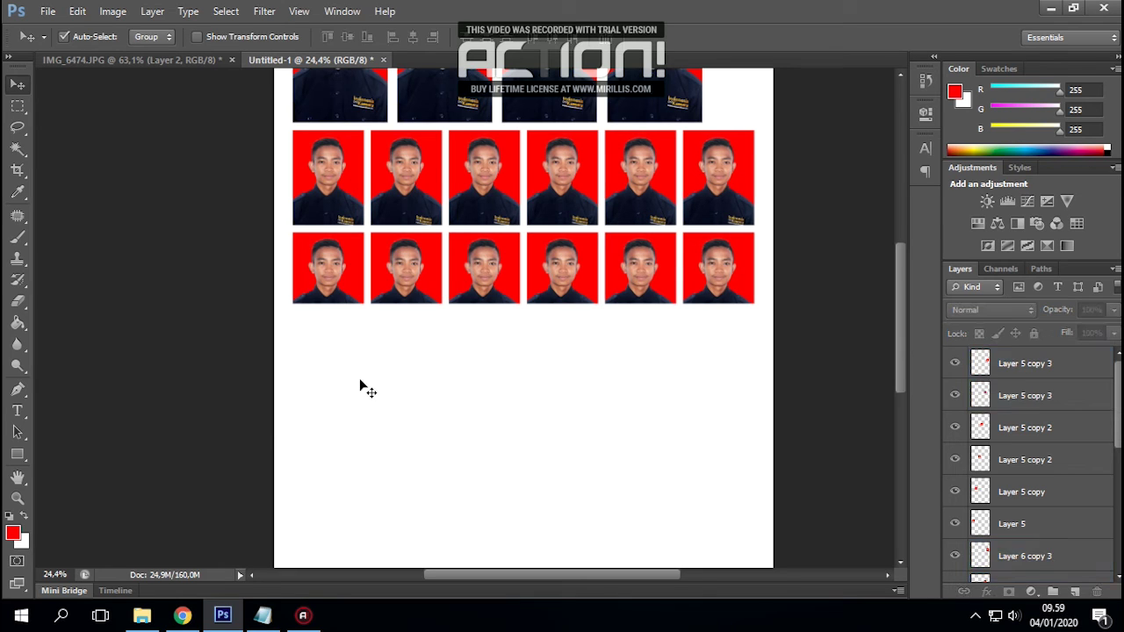
Return to the original portrait and clear its selection
click(109, 60)
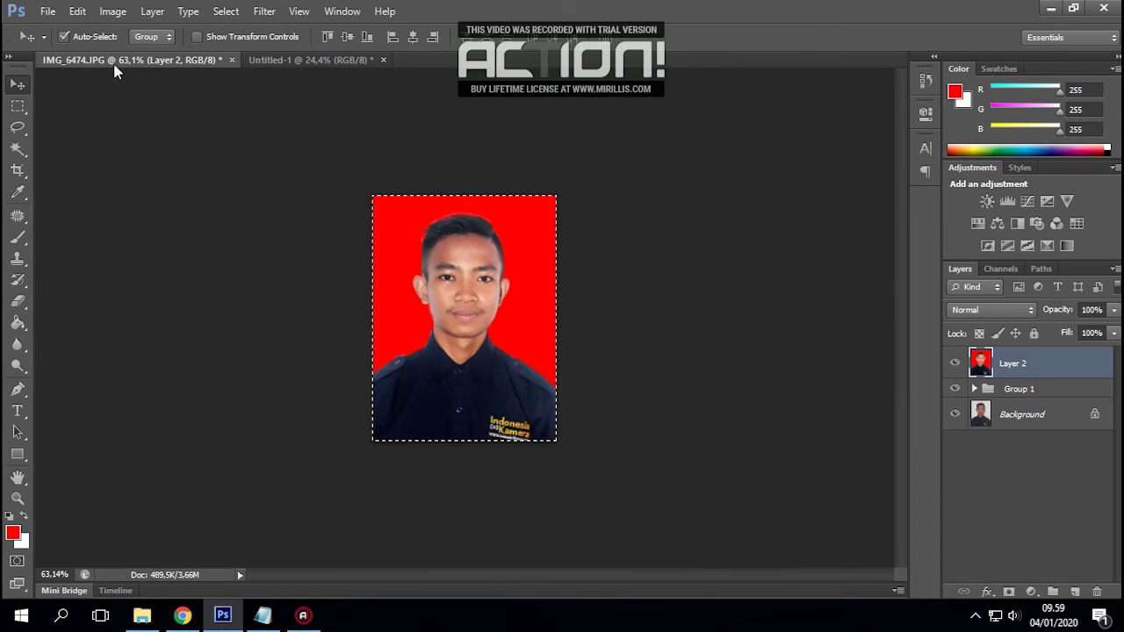
click(232, 192)
key(ctrl+d)
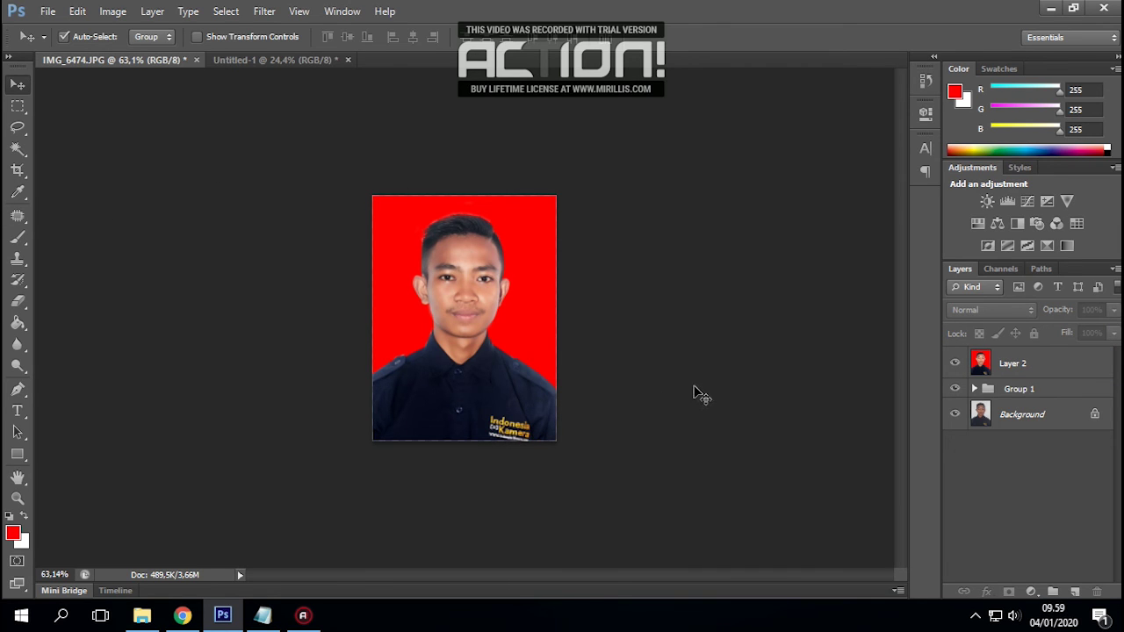
click(17, 170)
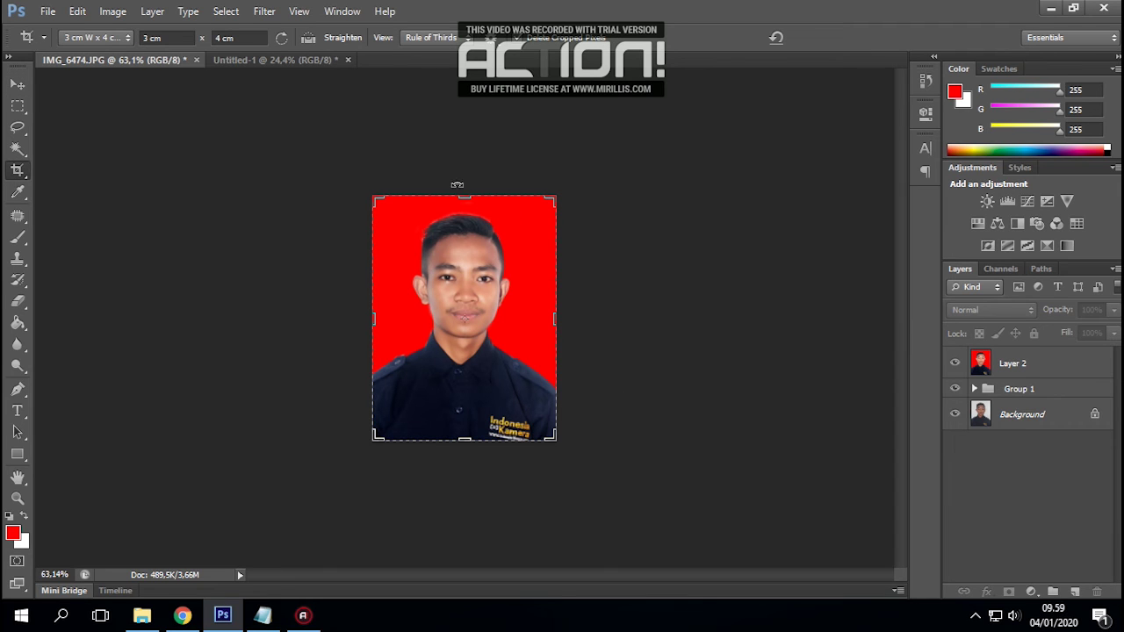
Switch the crop preset to Size & Resolution with width 2 cm and height 3 cm
click(128, 38)
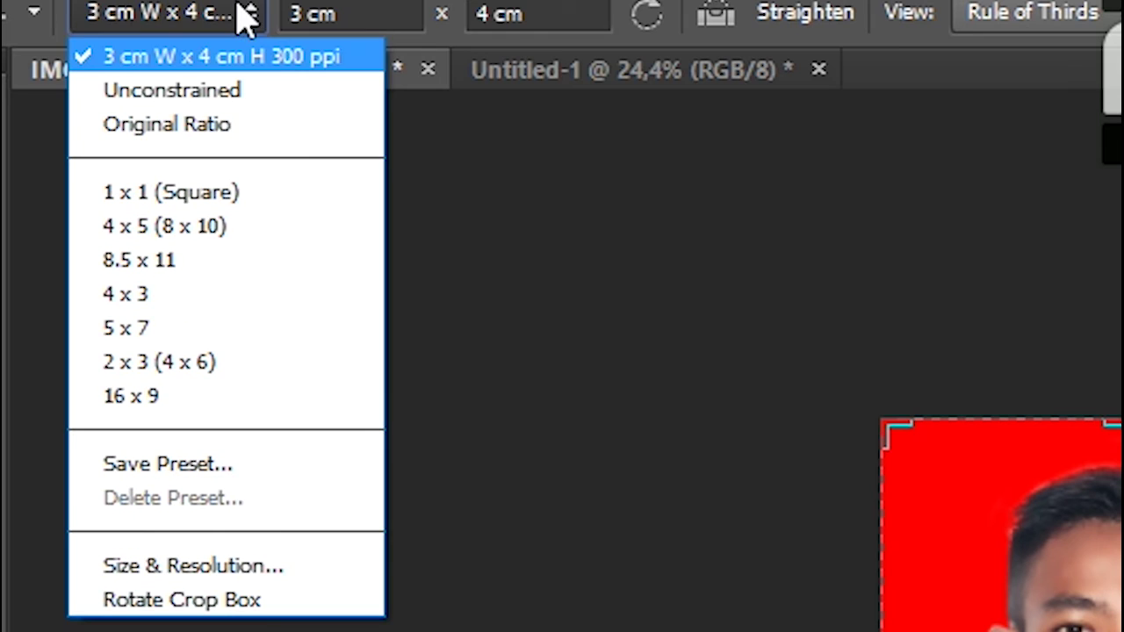
click(189, 567)
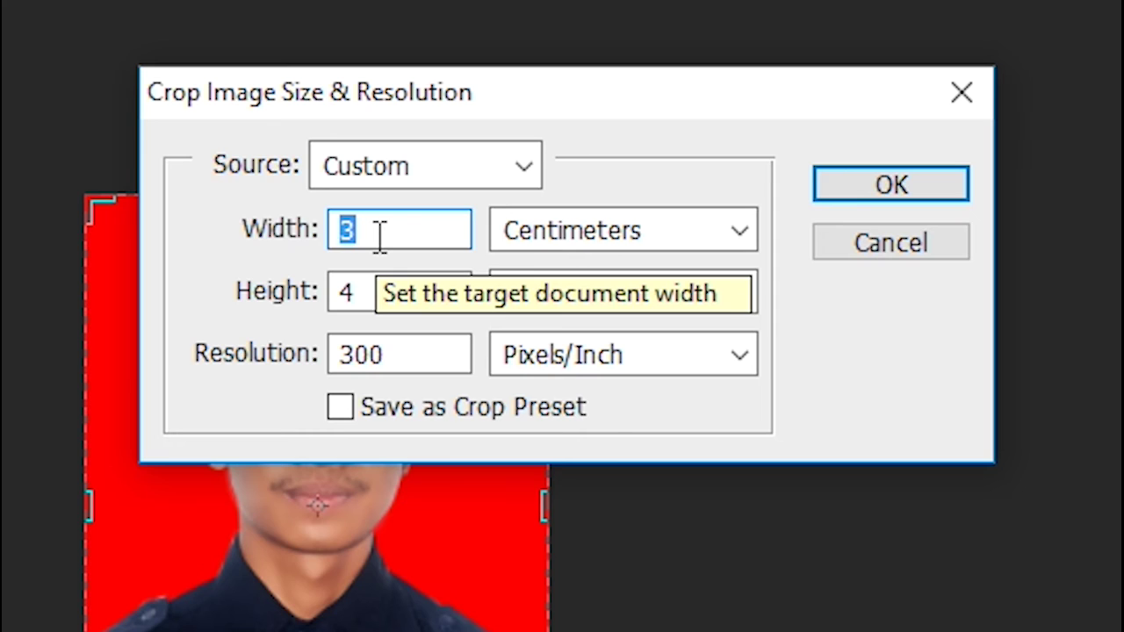
text(2)
key(Tab)
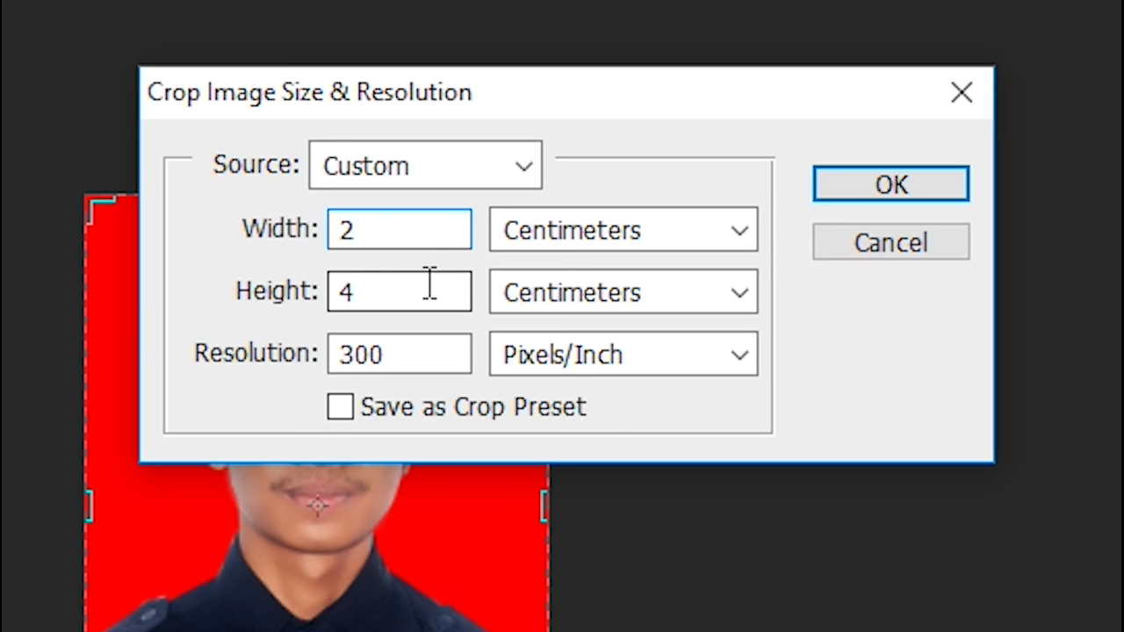
text(3)
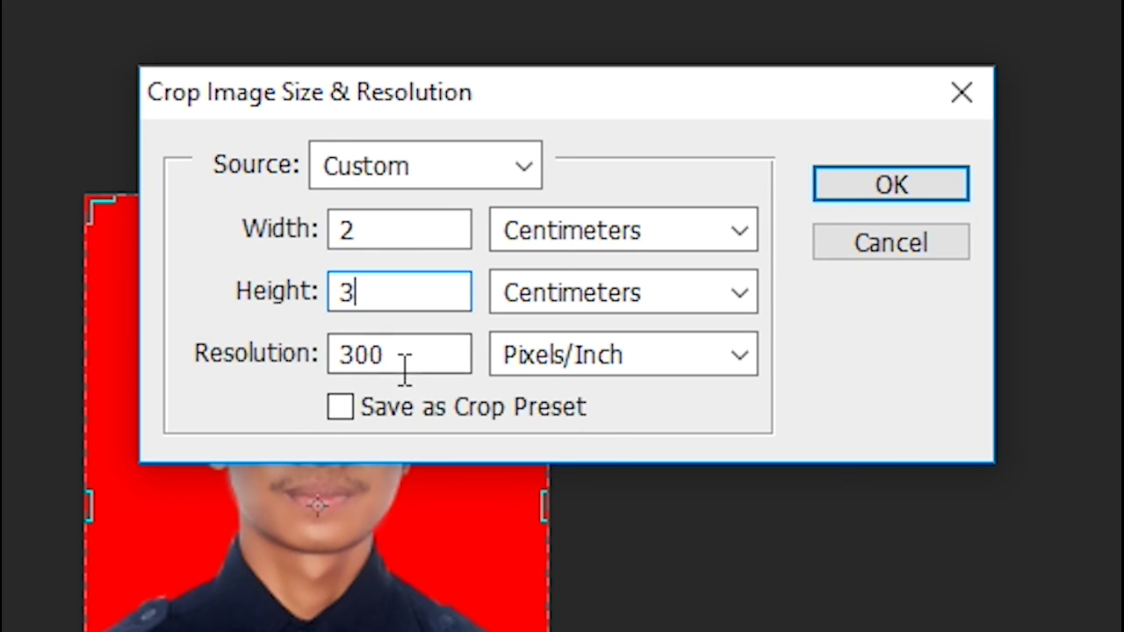
Set the crop resolution to 72 in pixels per centimetre and apply the 2 × 3 cm frame
click(645, 373)
click(659, 429)
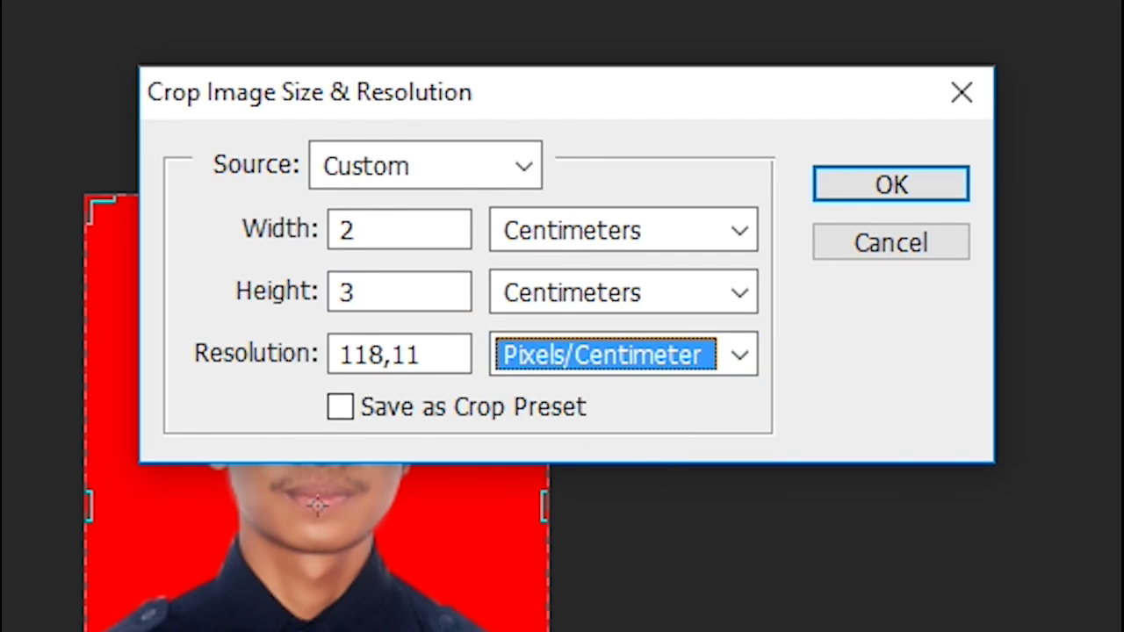
click(612, 373)
click(605, 400)
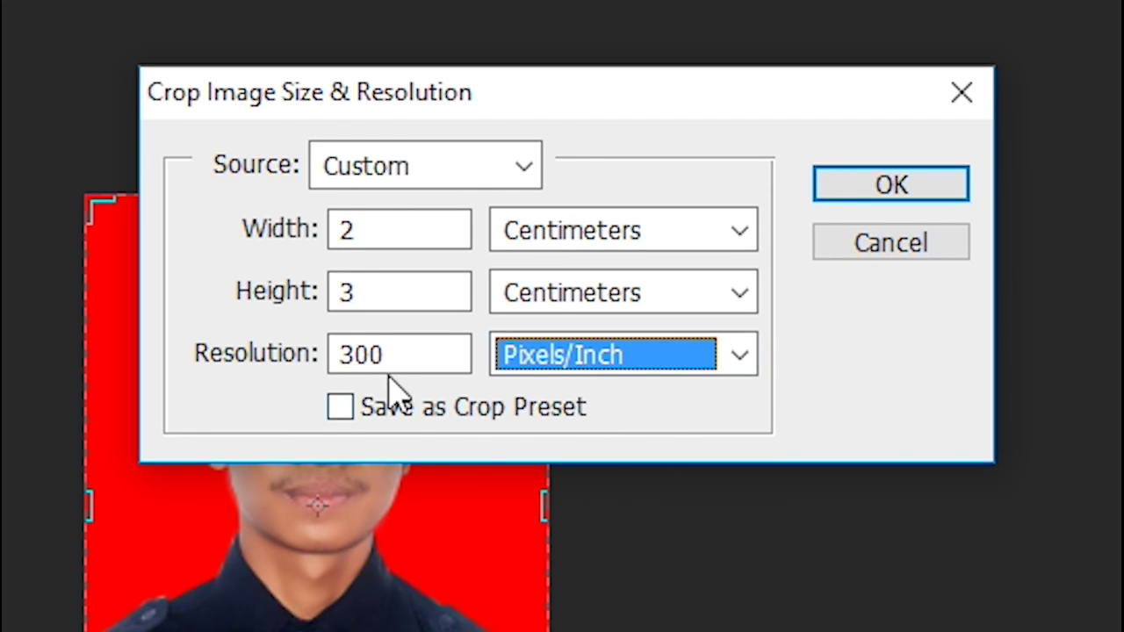
click(664, 363)
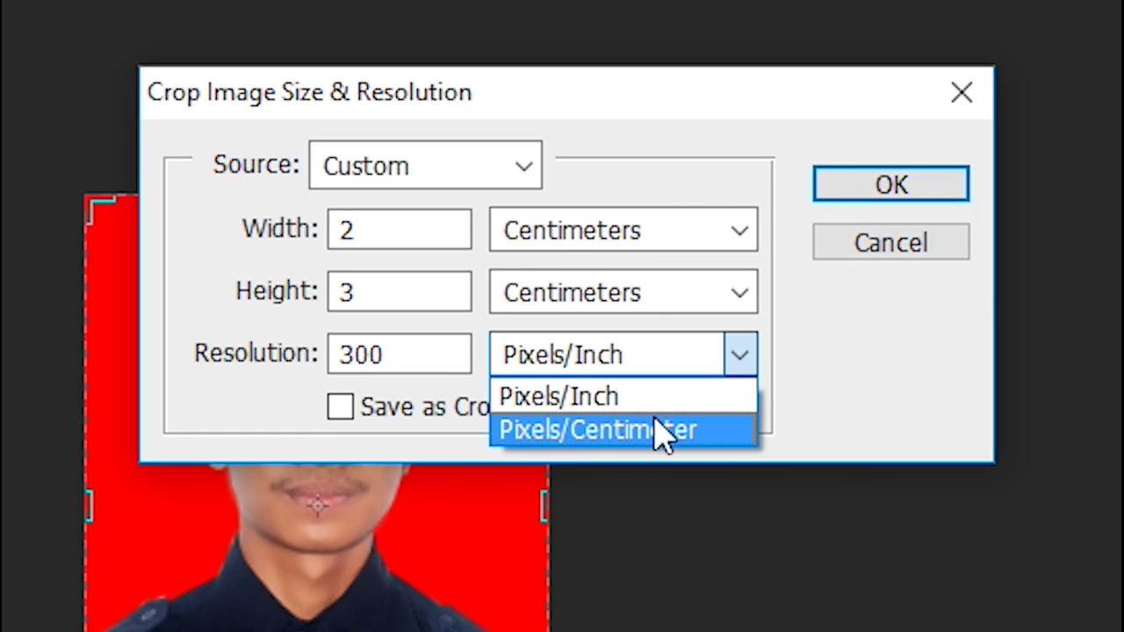
click(660, 431)
drag(431, 359, 321, 358)
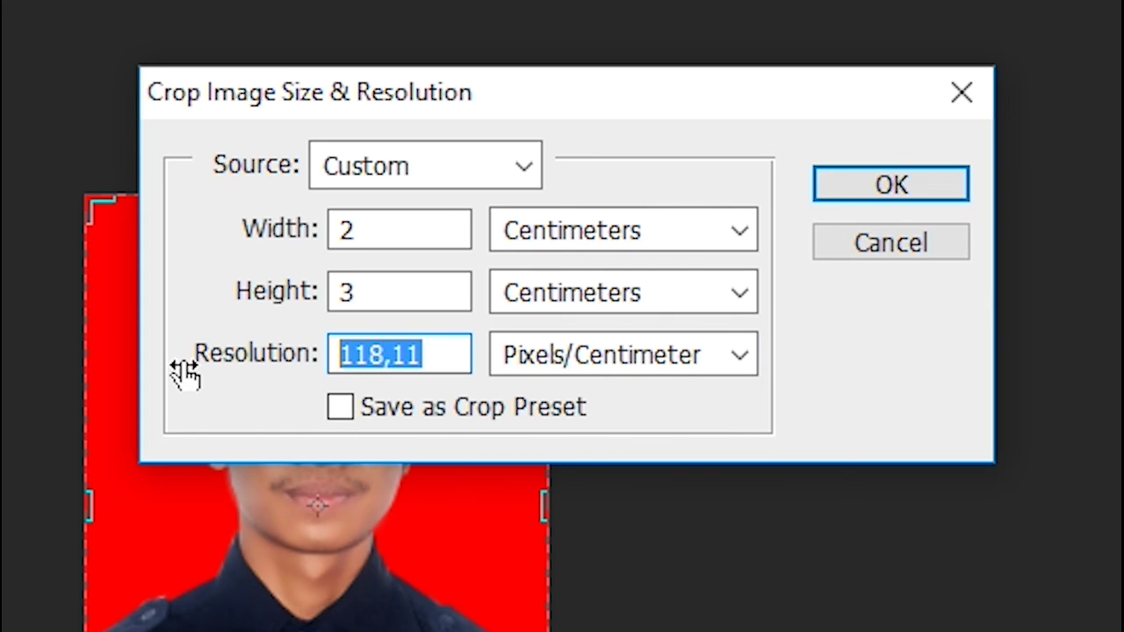
text(72)
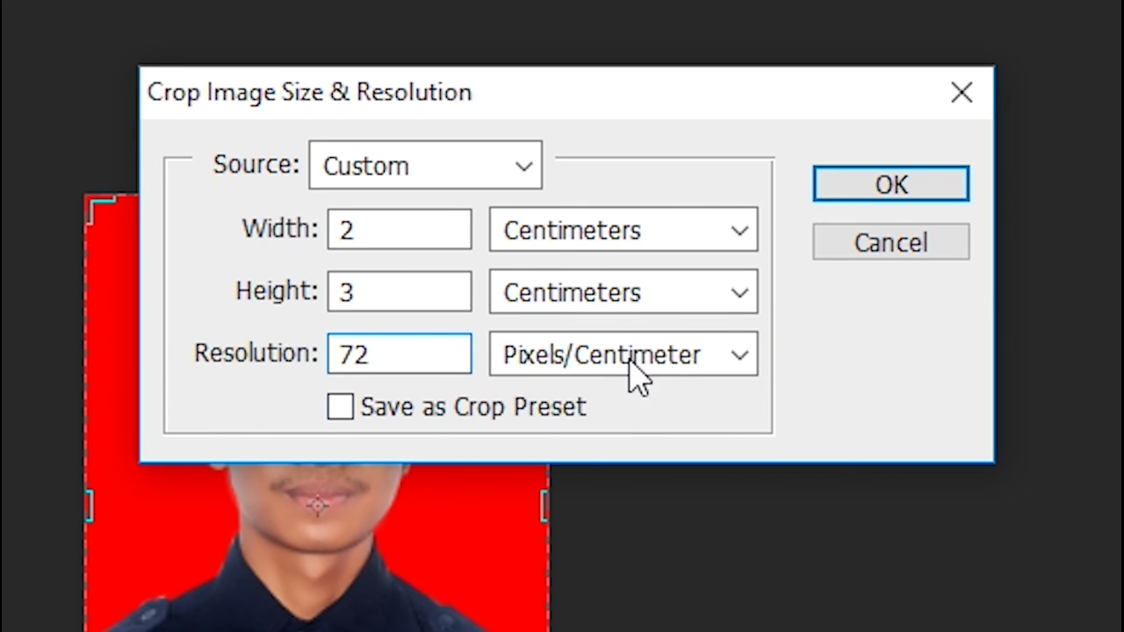
click(639, 377)
click(615, 401)
click(668, 364)
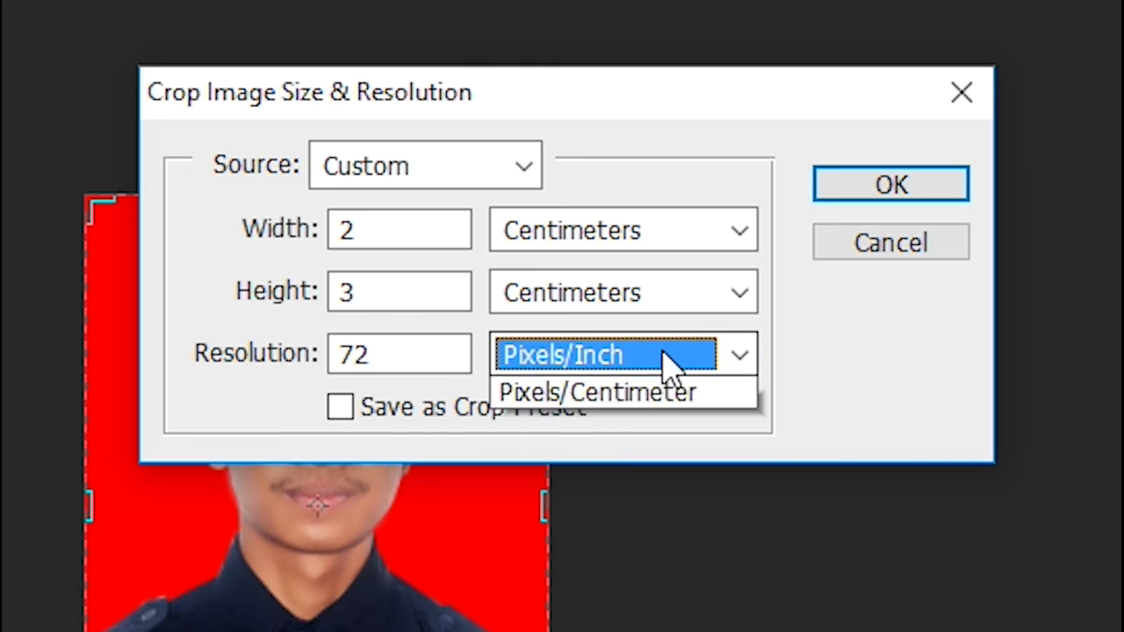
click(649, 428)
click(449, 354)
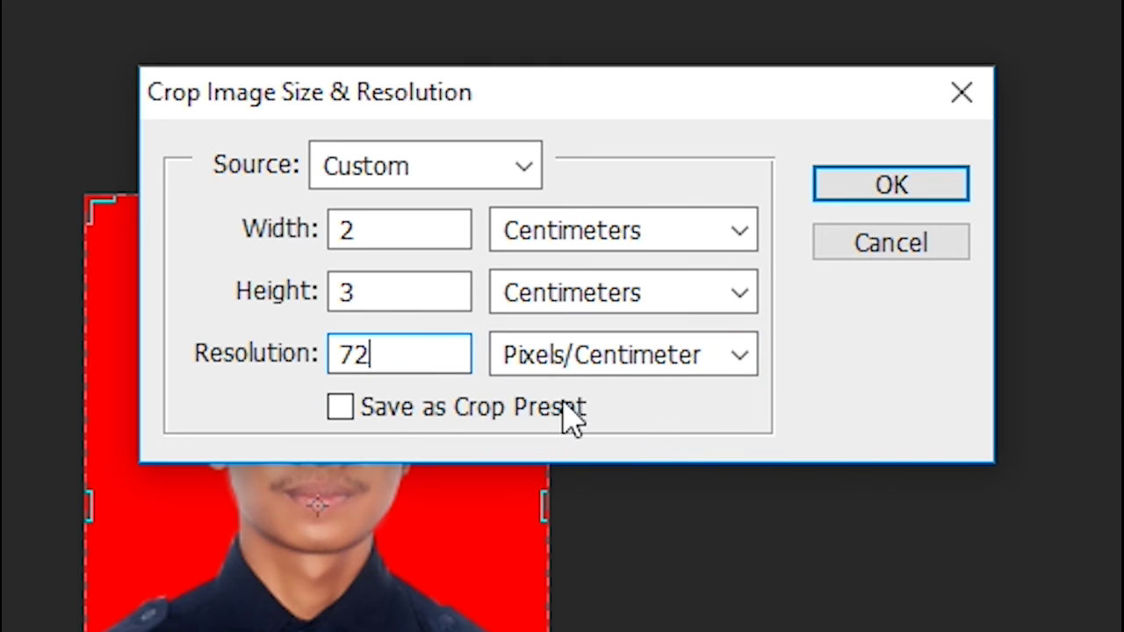
key(Return)
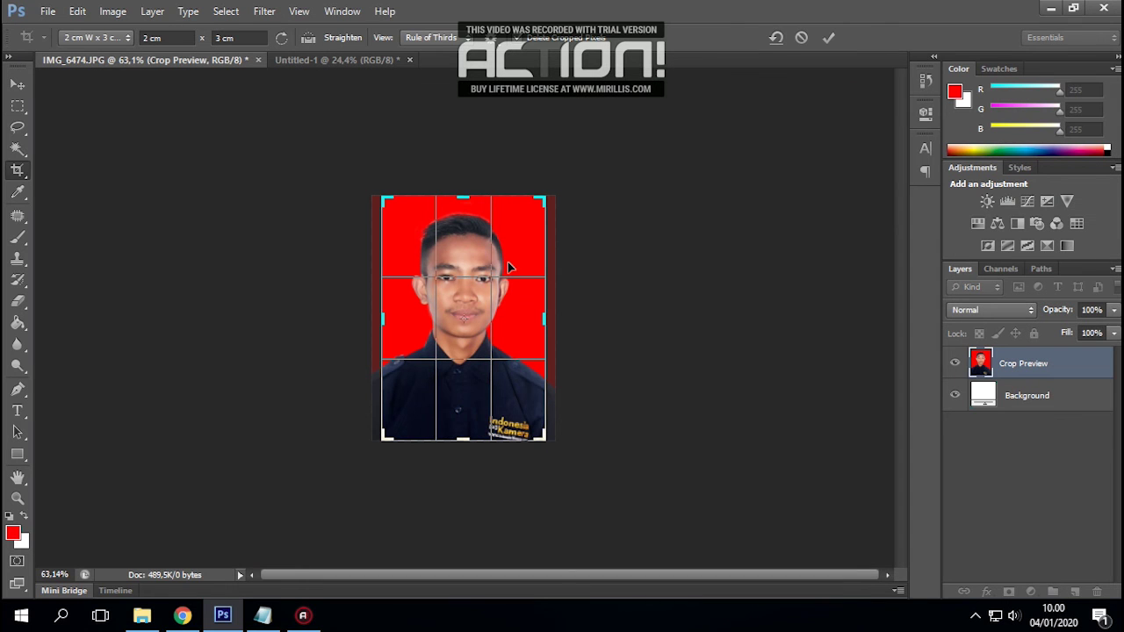
Commit the portrait crop and paste the cropped photo onto the passport sheet
key(Return)
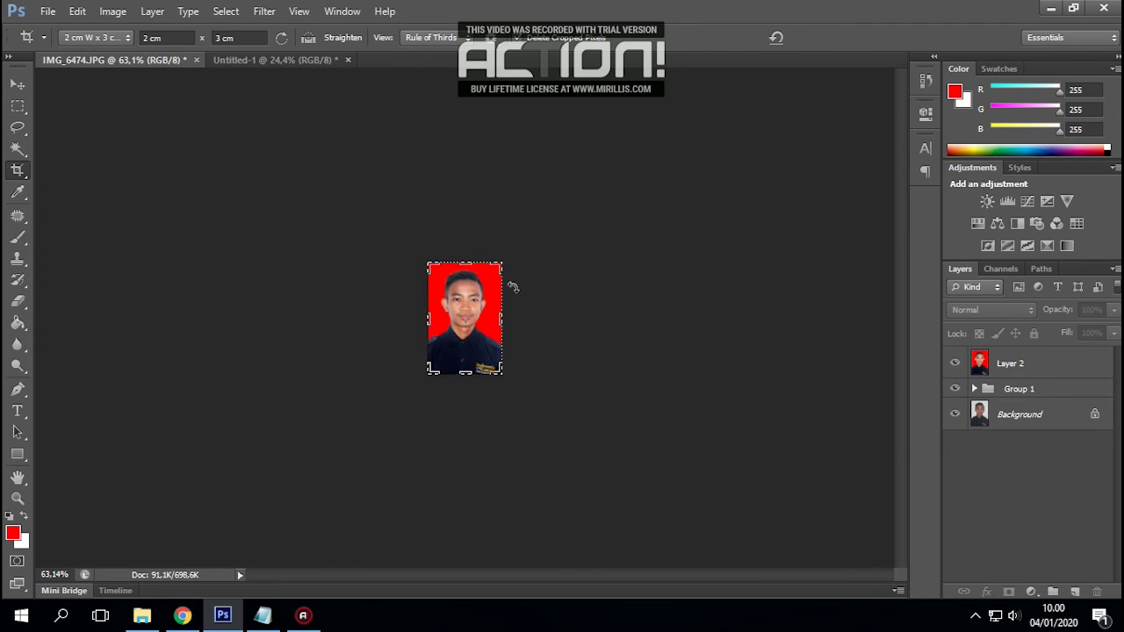
key(ctrl+Tab)
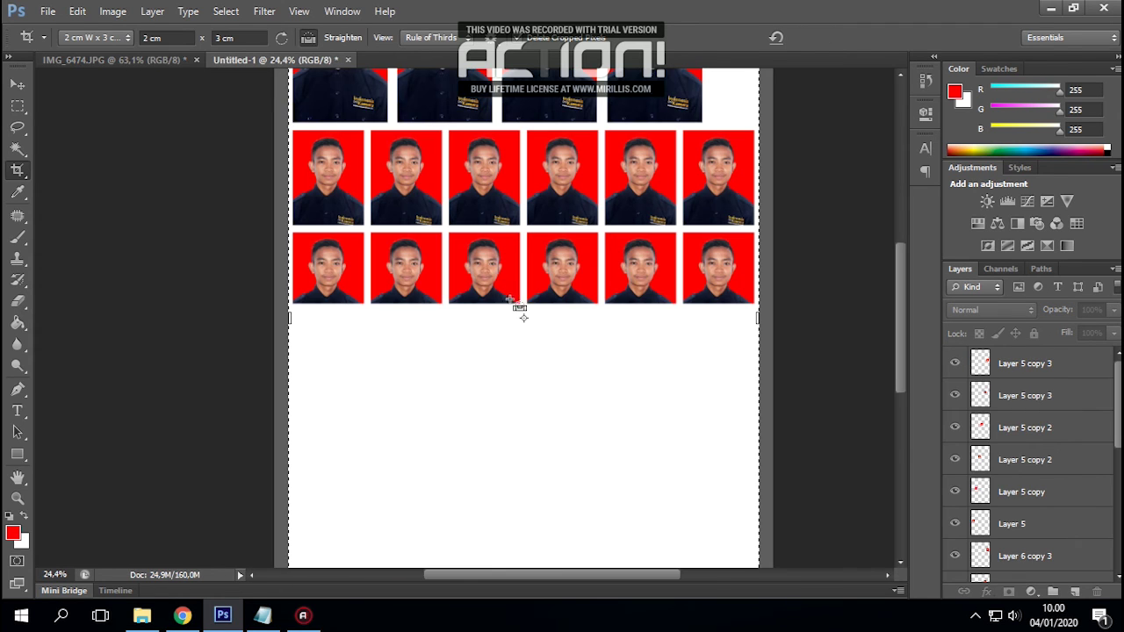
key(ctrl+v)
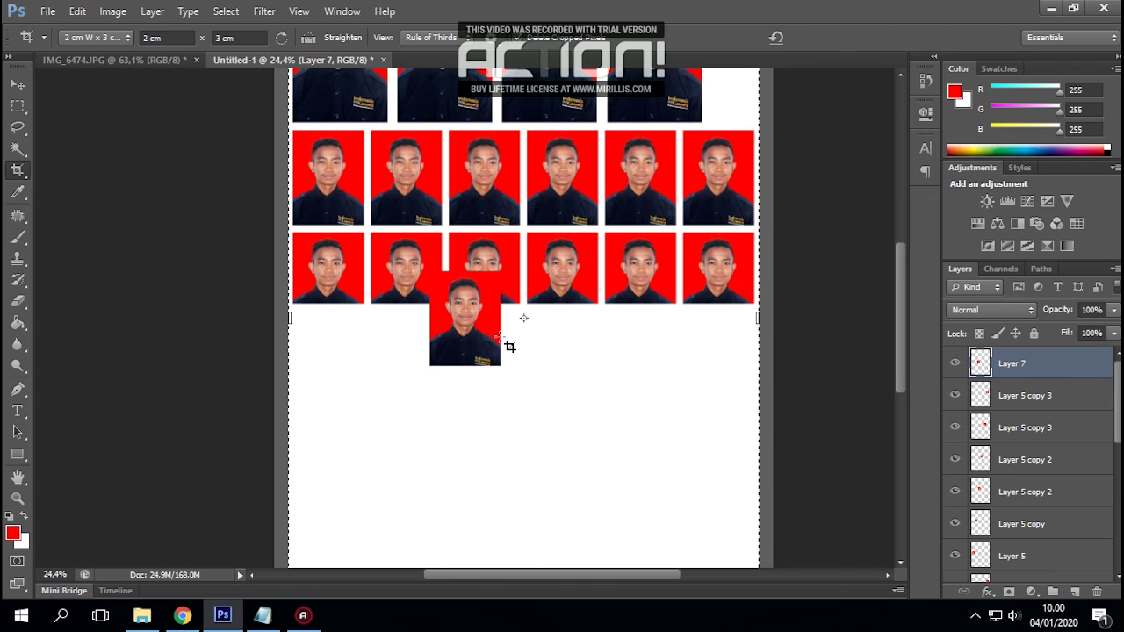
key(ctrl+z)
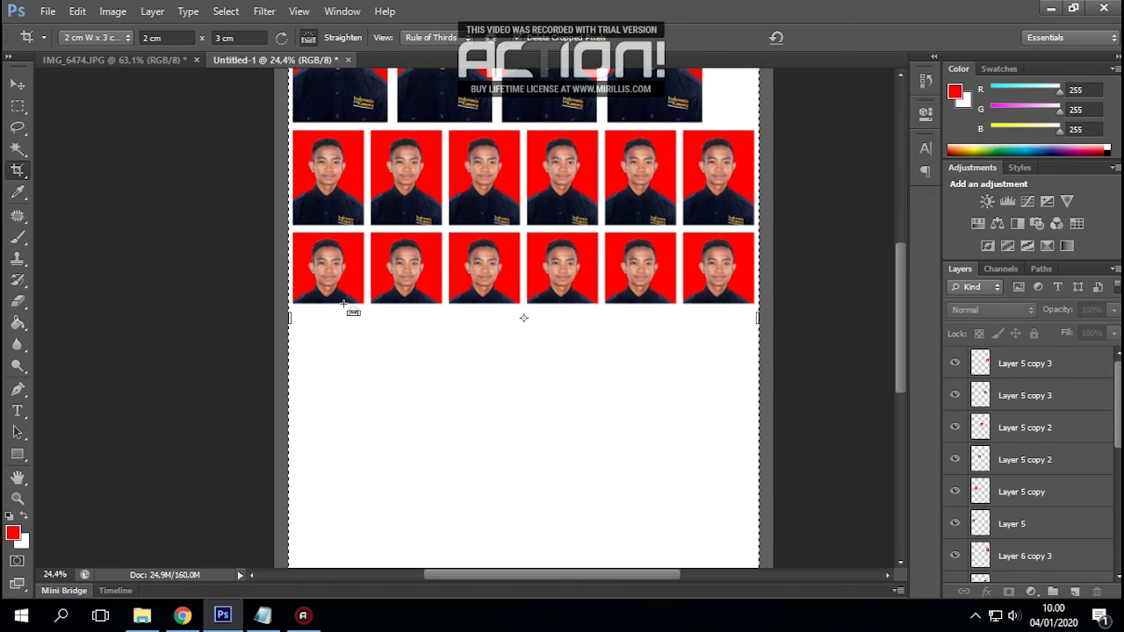
key(ctrl+v)
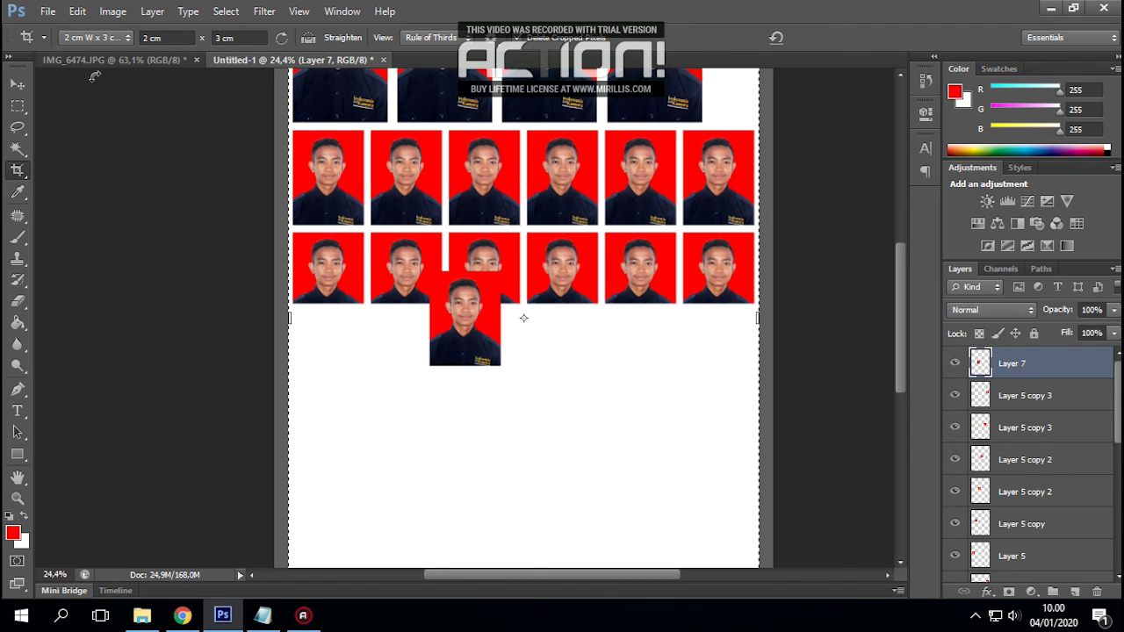
Select the portrait photo layer and paste it onto the passport sheet again
click(103, 59)
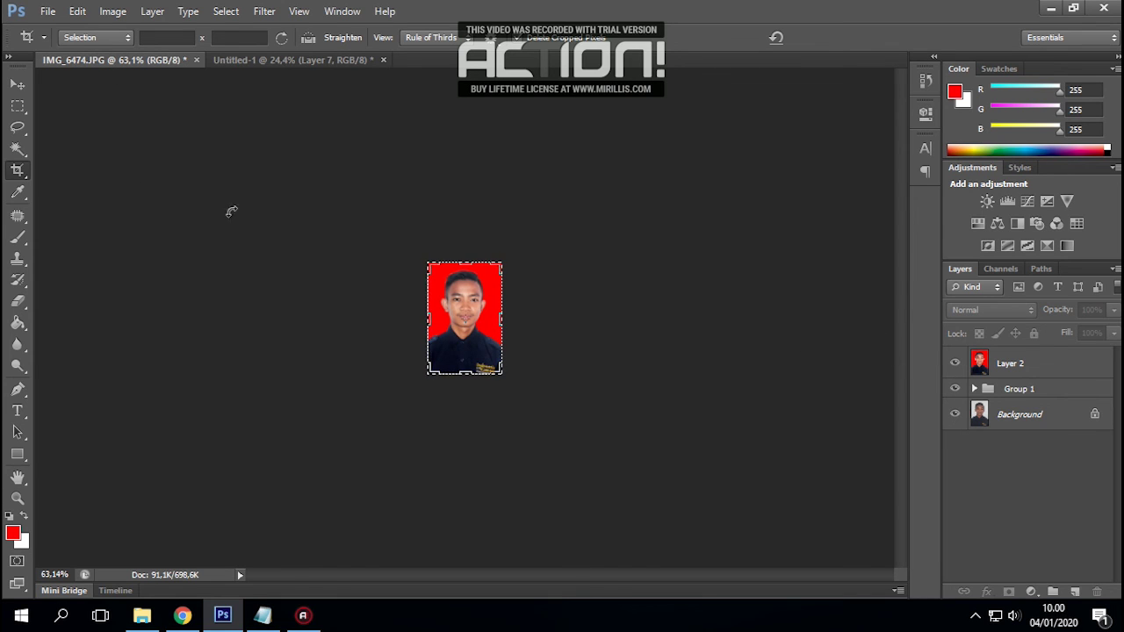
click(17, 84)
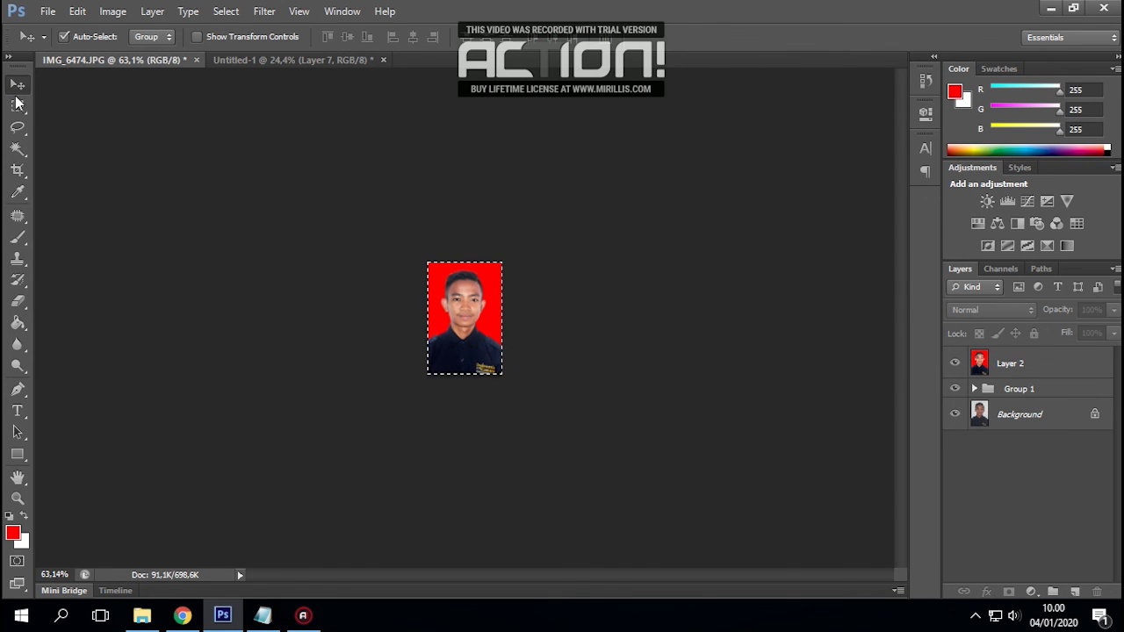
click(1033, 372)
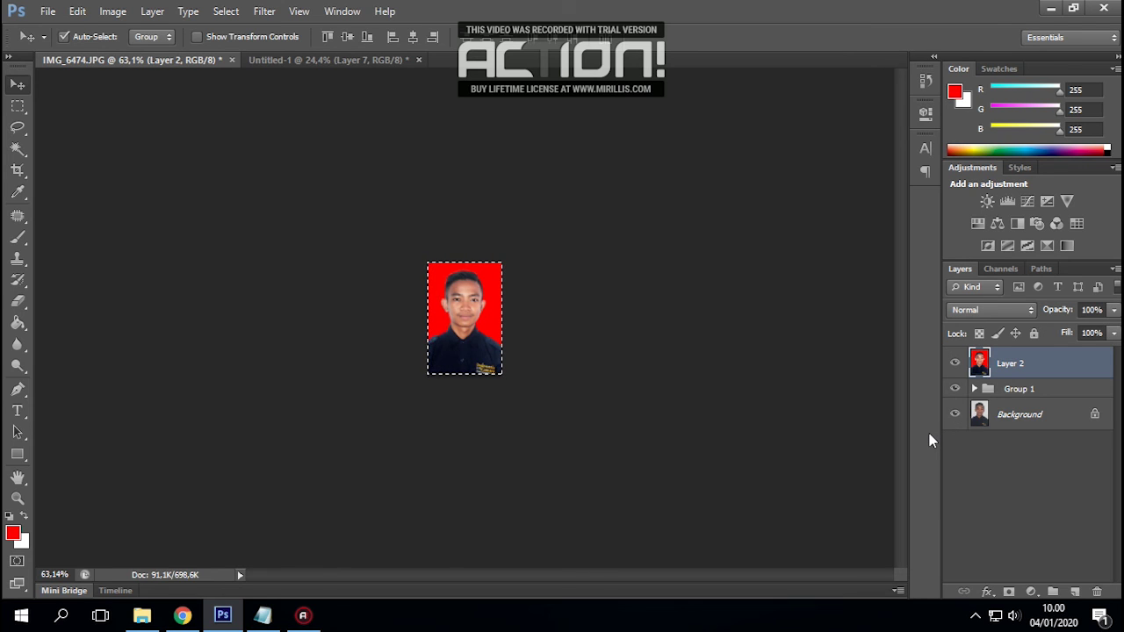
key(ctrl+Tab)
key(ctrl+v)
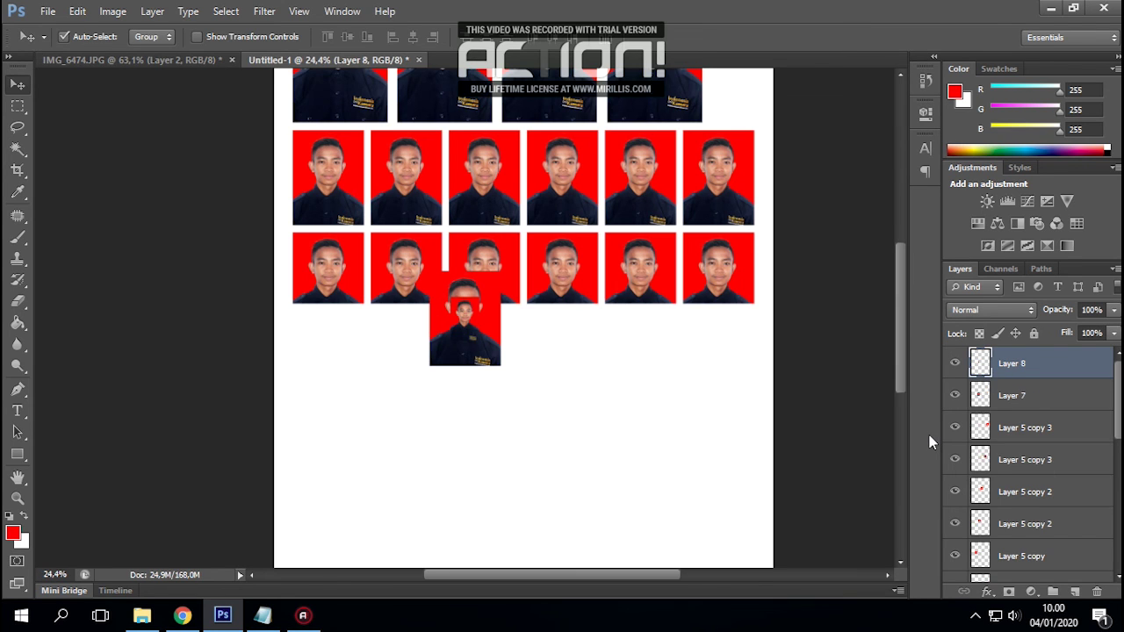
Delete the two stray pasted photos from the sheet and return to the portrait image
drag(492, 360, 598, 429)
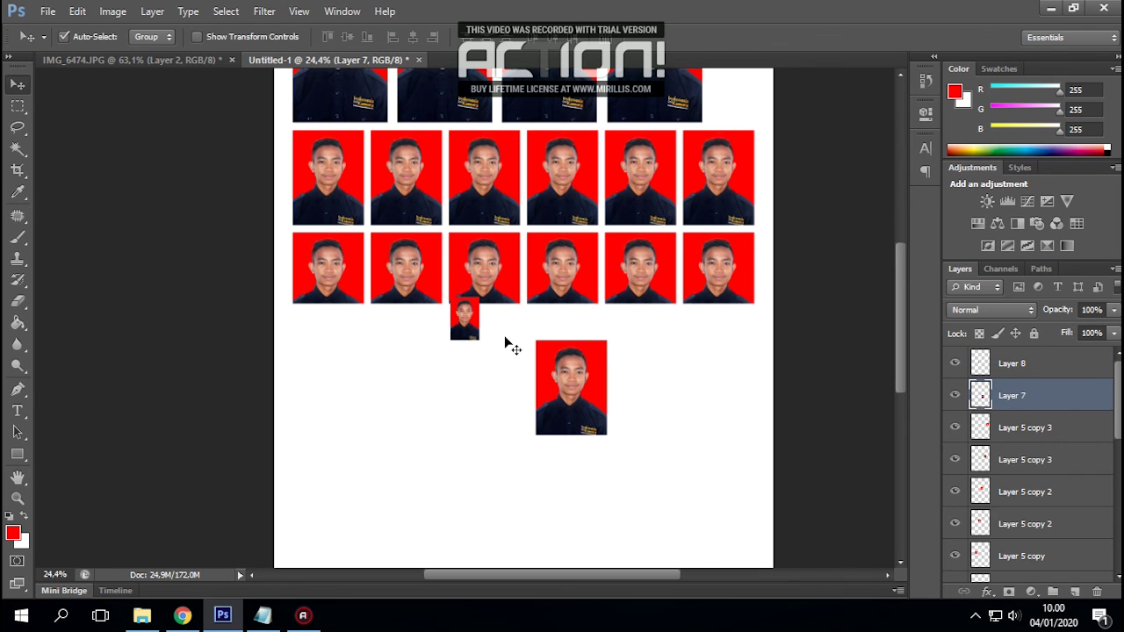
key(Delete)
drag(470, 331, 310, 339)
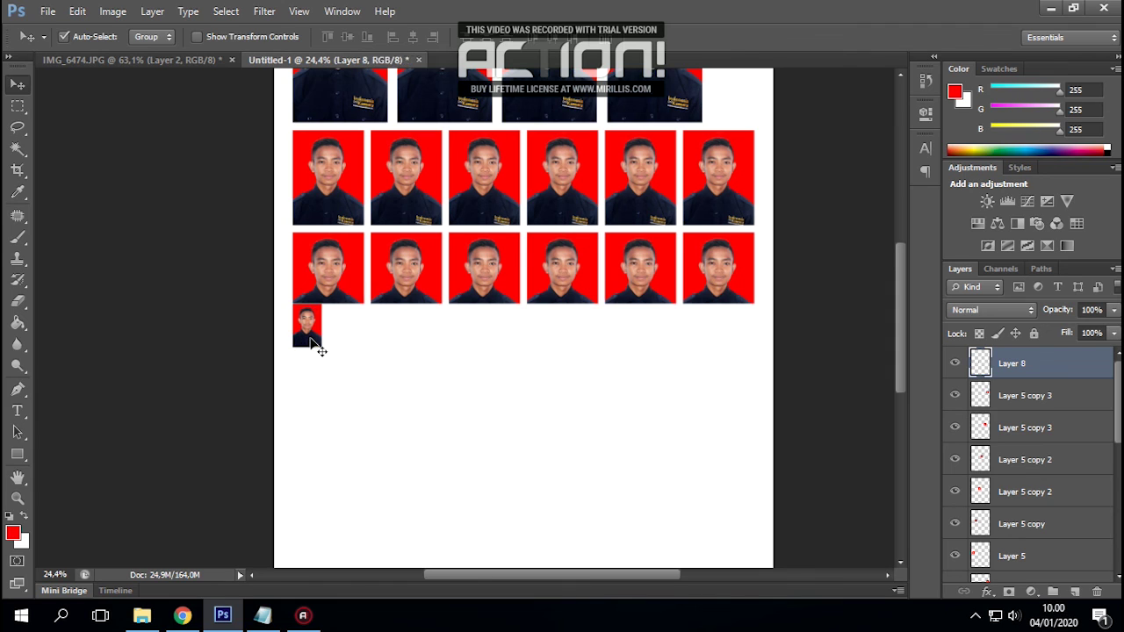
key(Delete)
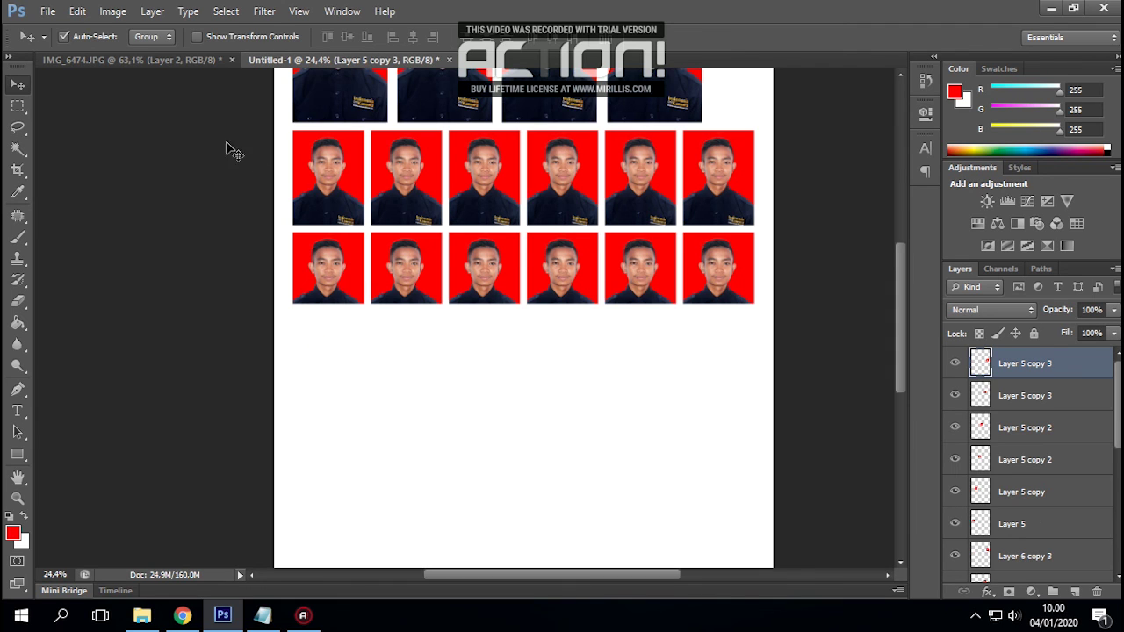
click(162, 61)
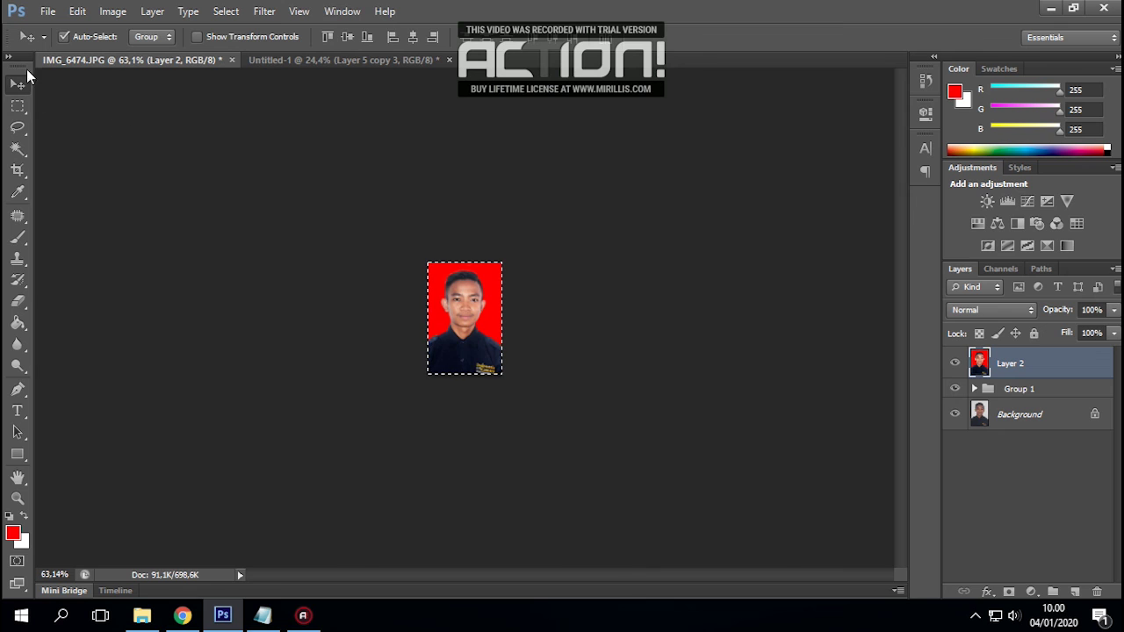
Set a Size & Resolution crop of 2 × 3 cm at 300 pixels/inch
click(18, 170)
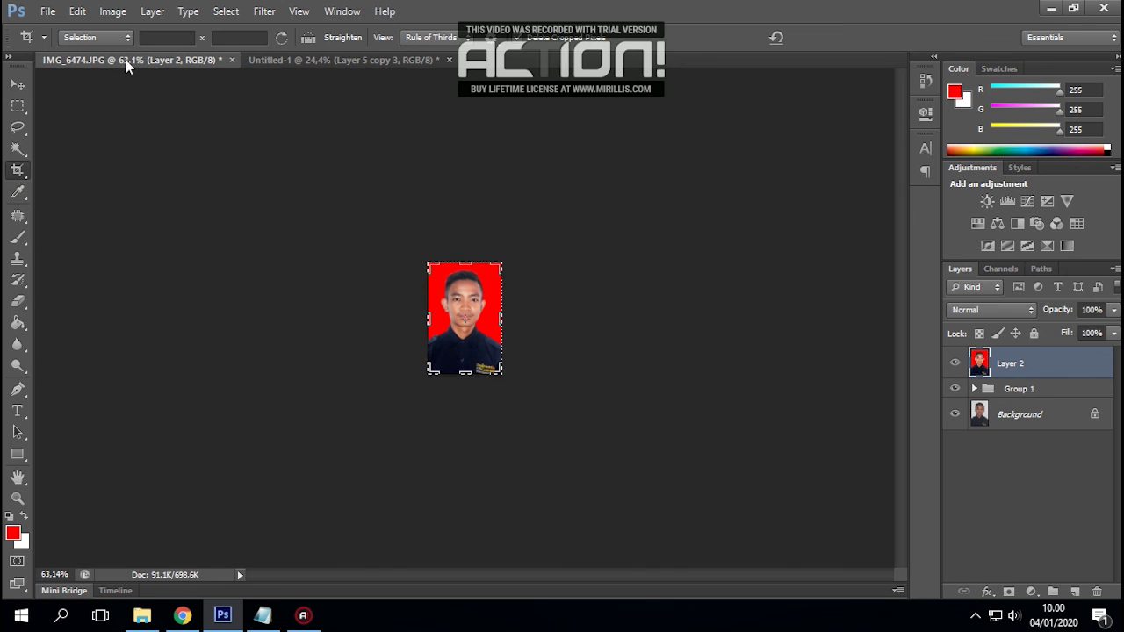
click(113, 38)
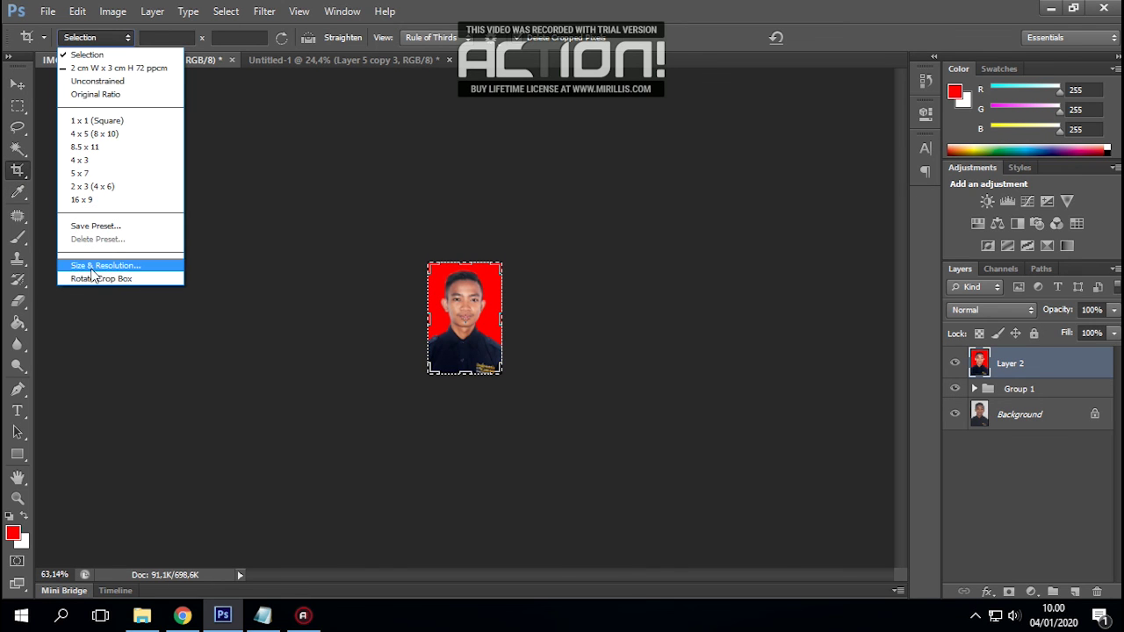
click(95, 266)
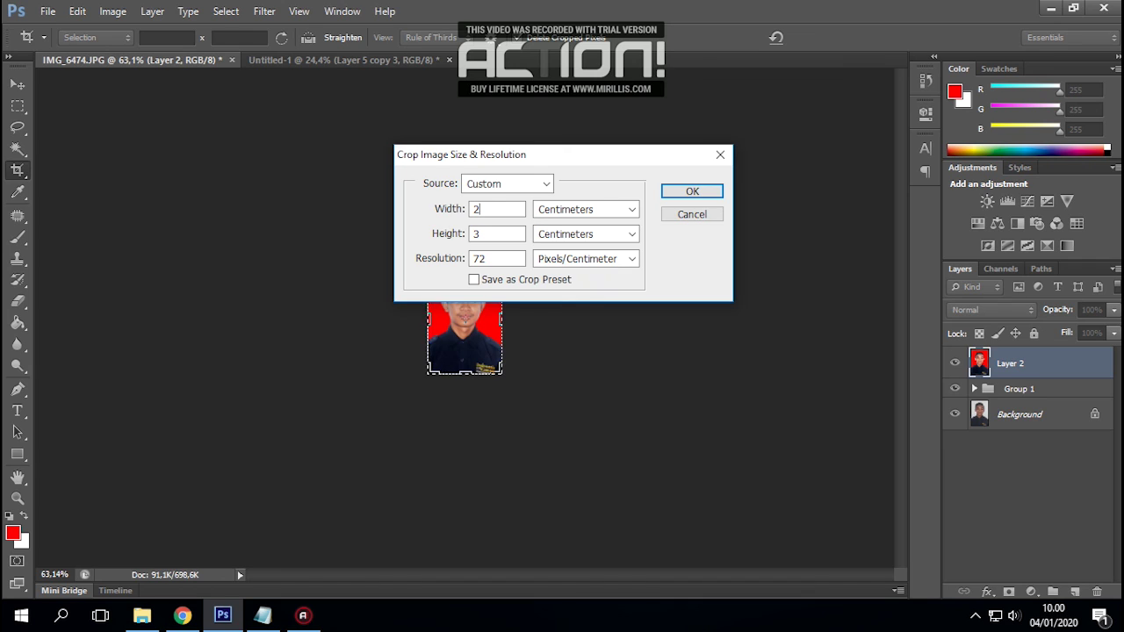
click(574, 277)
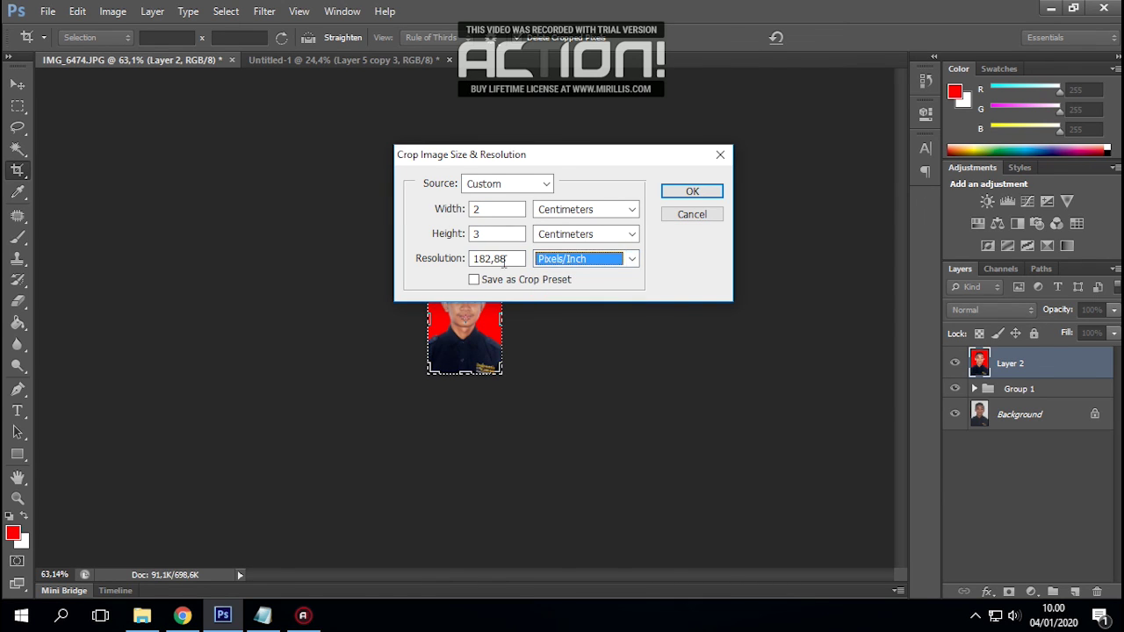
drag(509, 258, 408, 258)
text(3)
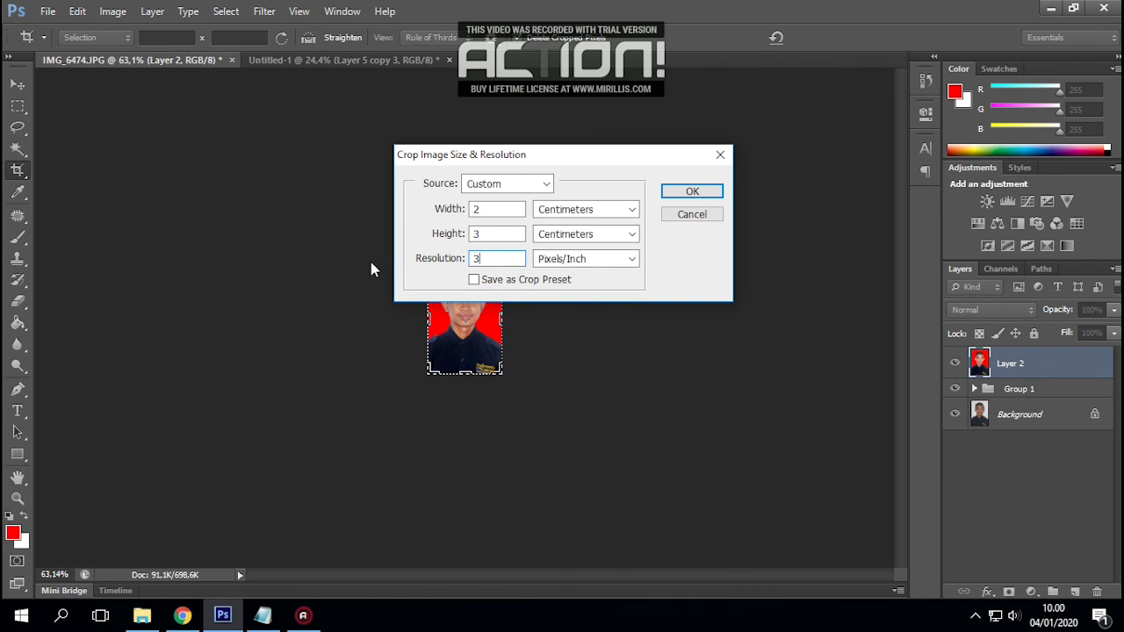
text(00)
click(690, 192)
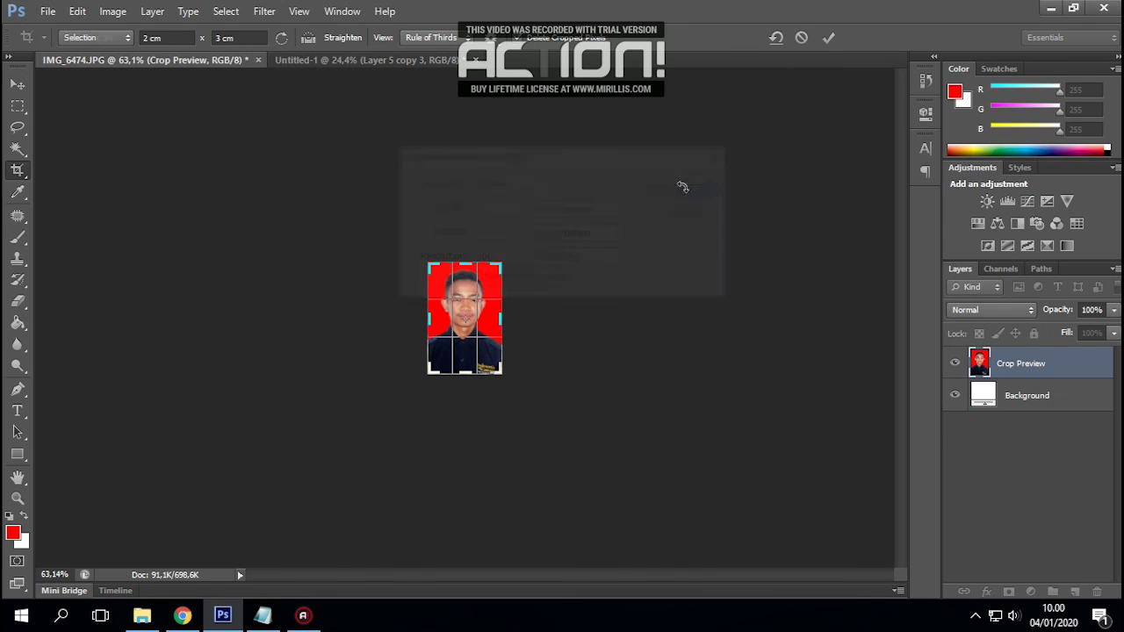
Apply the crop and paste the portrait onto the passport sheet
key(Return)
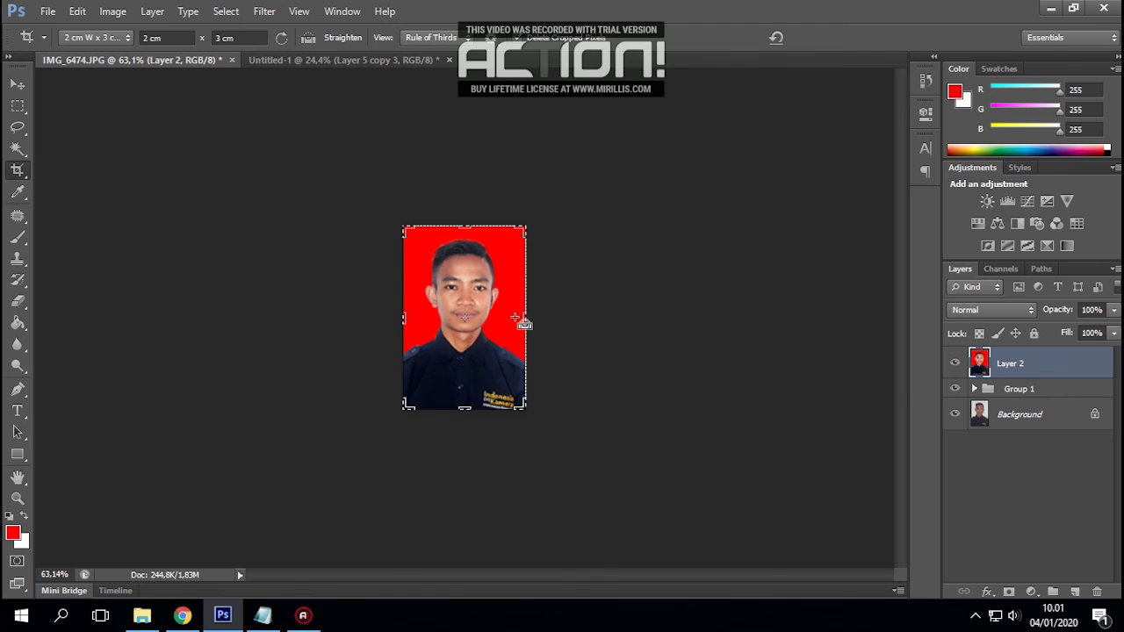
key(ctrl+Tab)
key(ctrl+v)
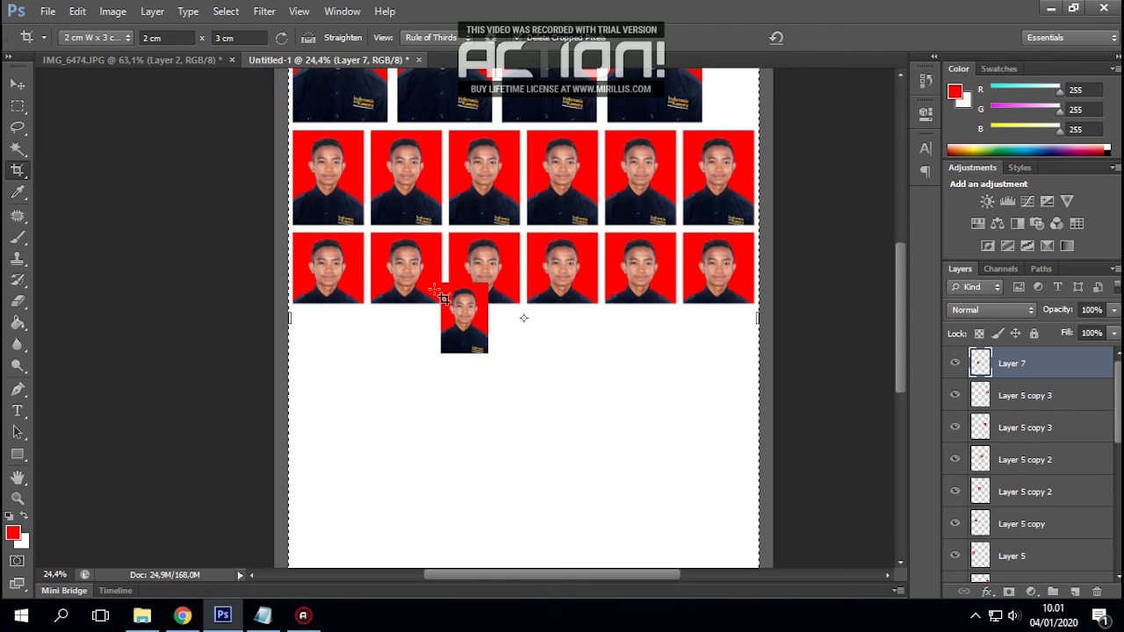
Align the small photo under the rows and Alt-drag copies to form a row of eight
click(17, 84)
drag(446, 314, 309, 336)
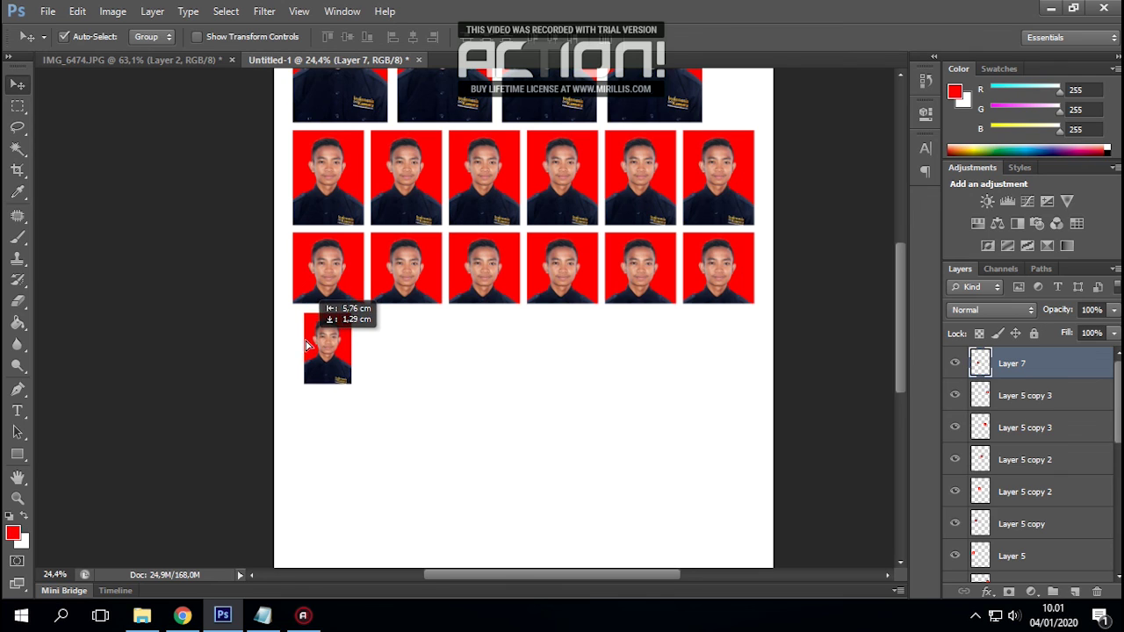
drag(309, 336, 356, 346)
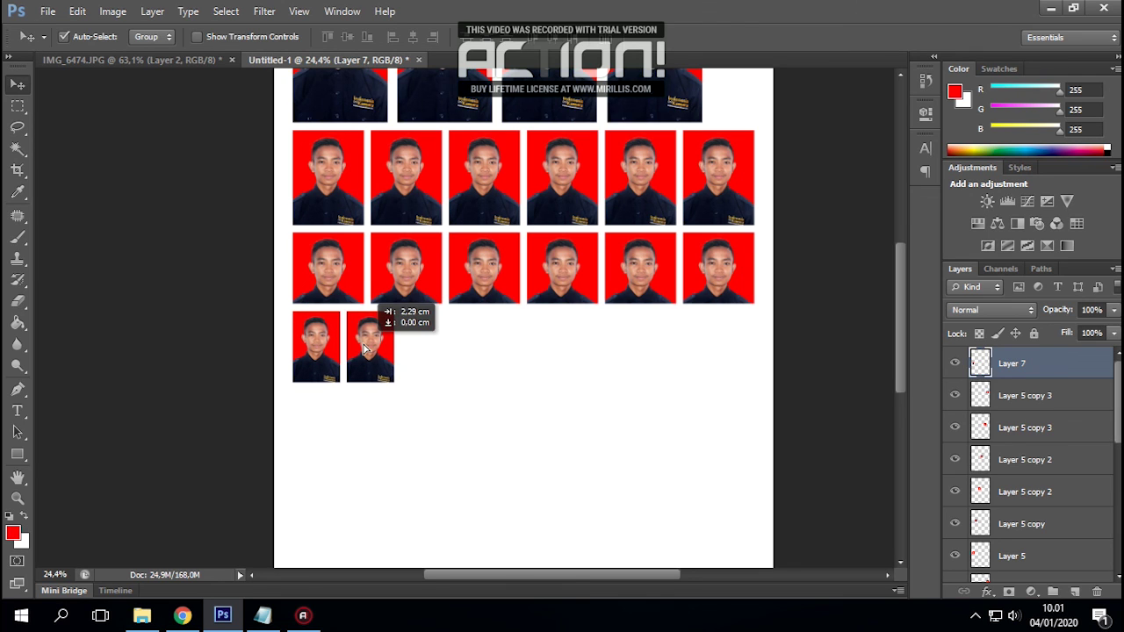
mouse_move(438, 354)
mouse_down()
mouse_move(318, 344)
mouse_move(416, 347)
mouse_up()
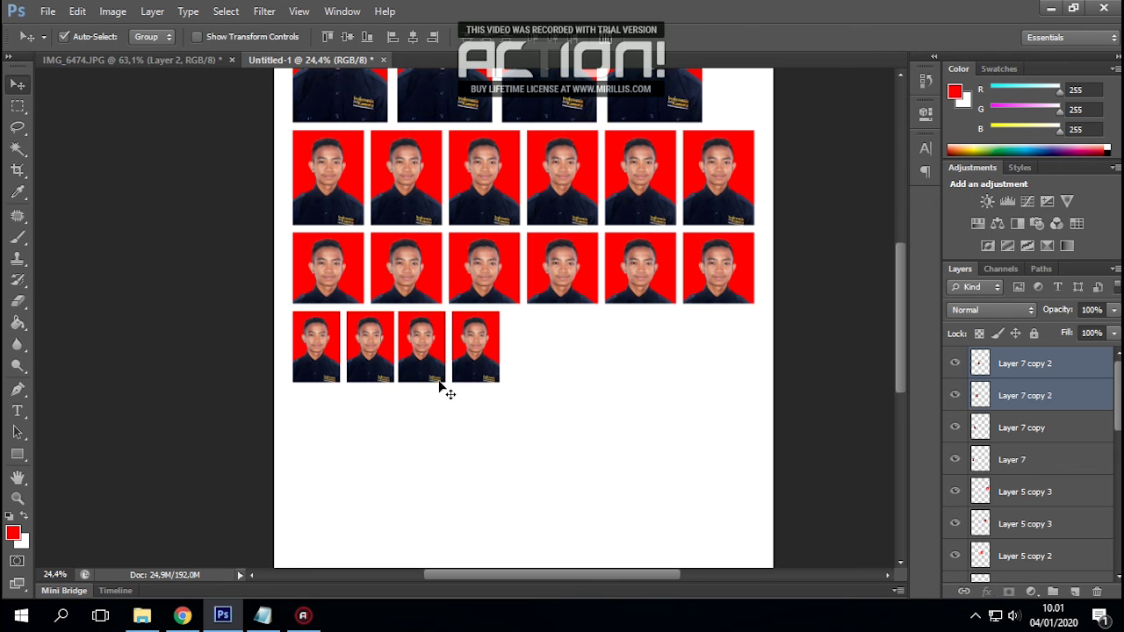
key(ctrl+z)
drag(322, 362, 432, 360)
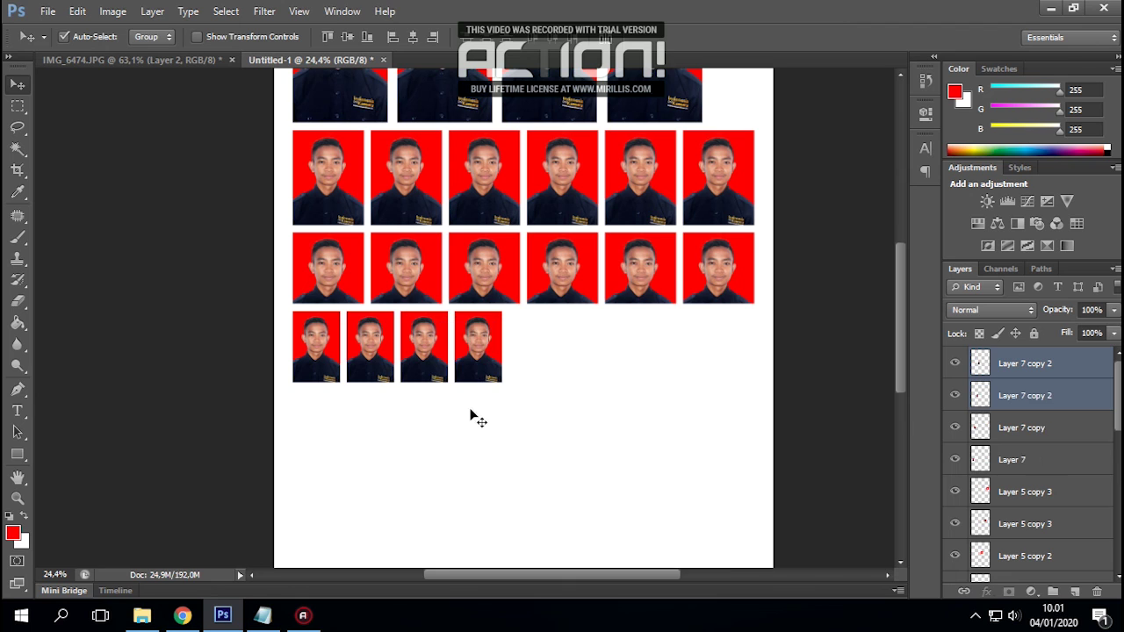
mouse_move(471, 416)
mouse_down()
mouse_move(313, 364)
mouse_move(373, 341)
mouse_move(549, 342)
mouse_up()
click(698, 413)
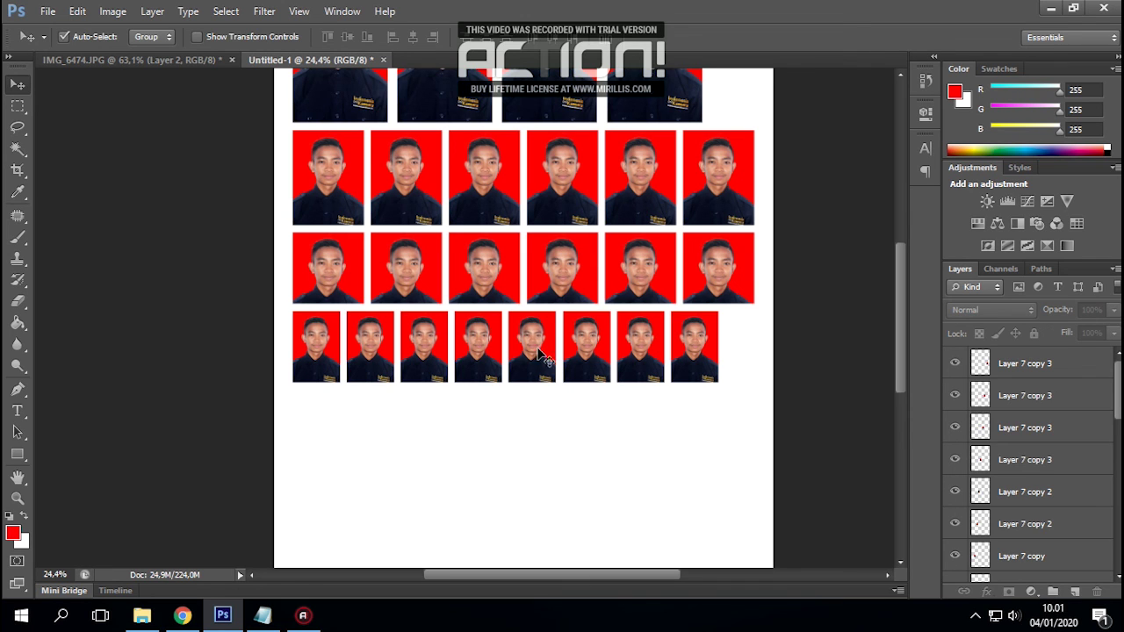
Merge all photo layers into one and center them horizontally against the white Background
key(ctrl+minus)
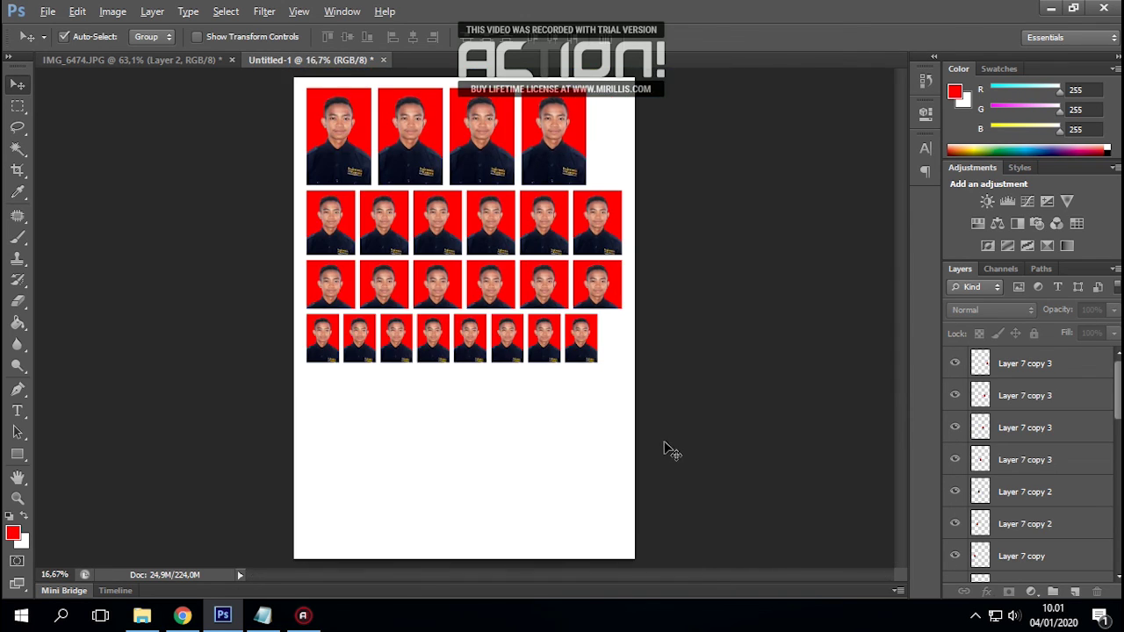
drag(595, 454, 339, 188)
scroll(330, 145, down, 1)
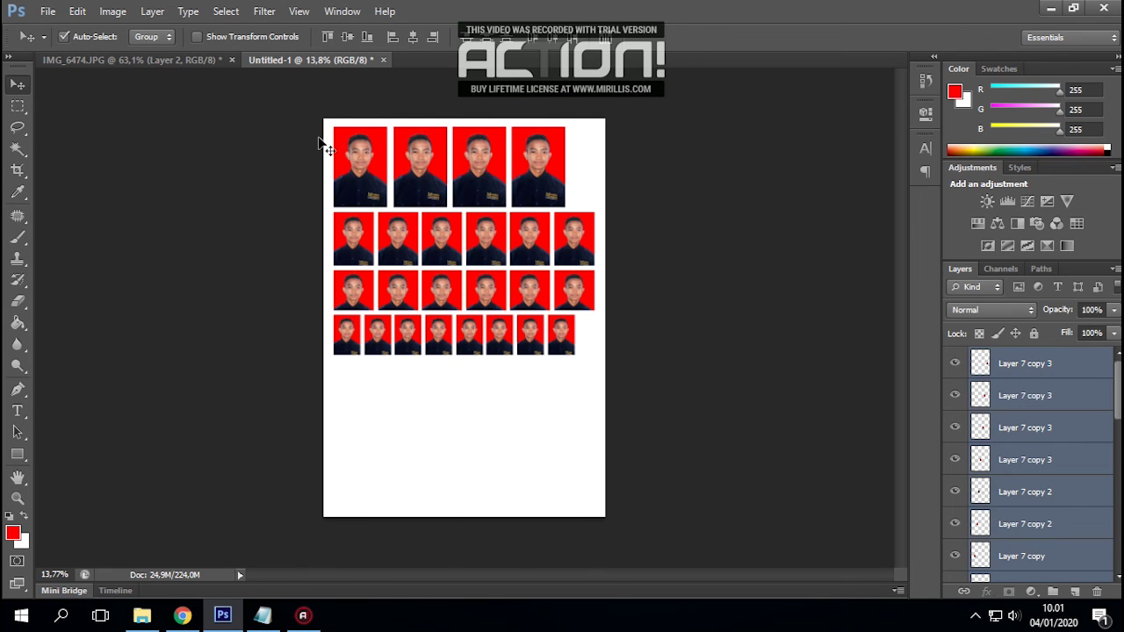
key(ctrl+e)
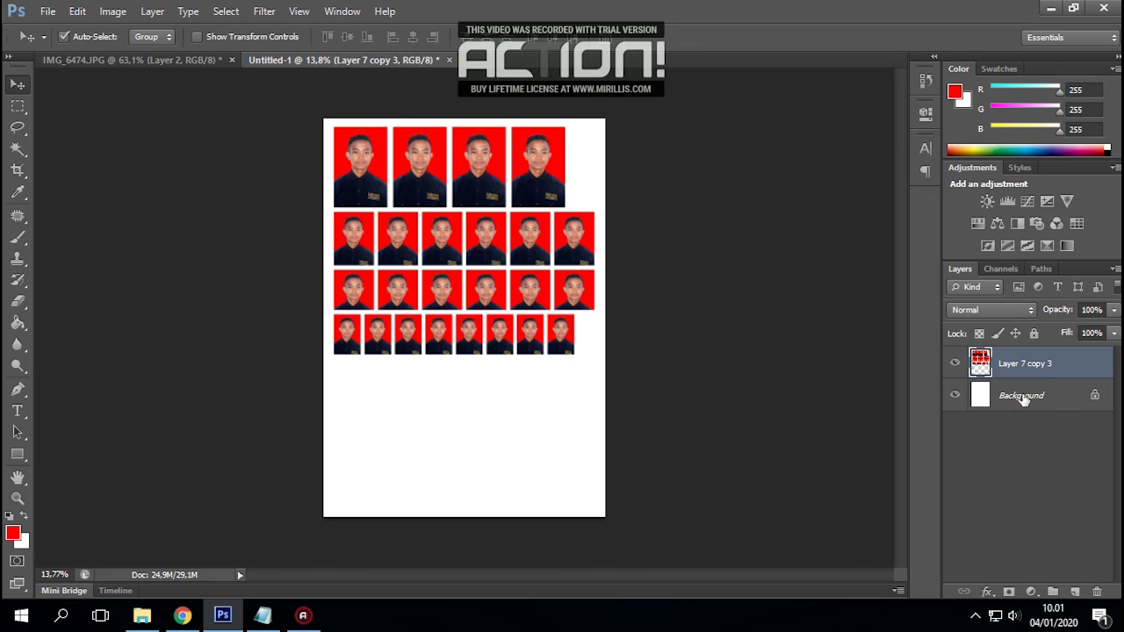
shift+click(1023, 398)
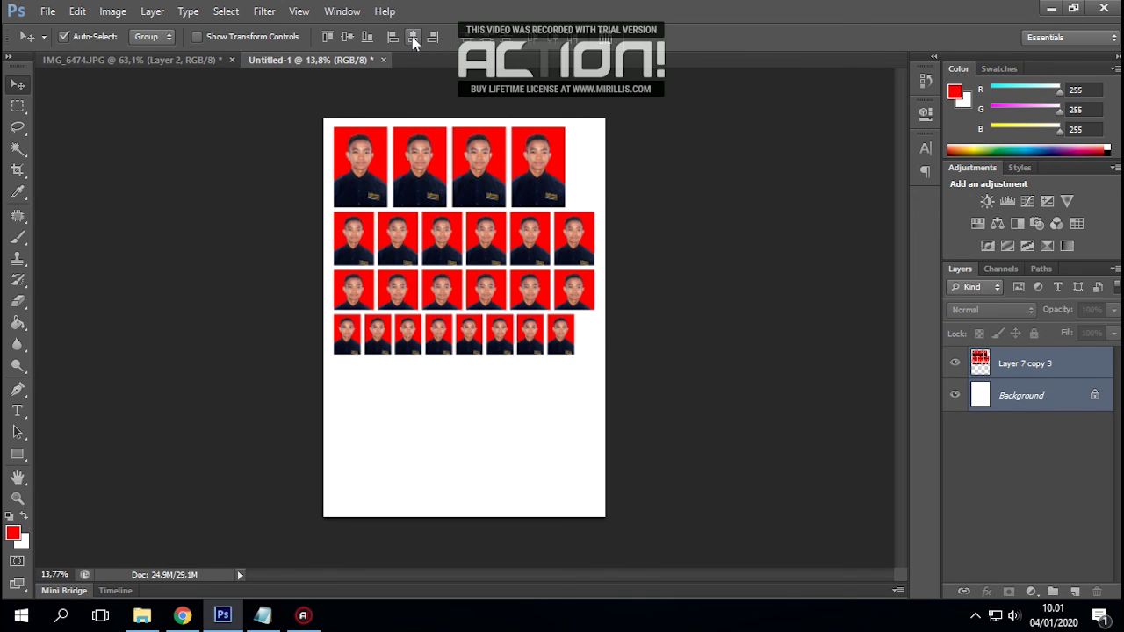
click(412, 36)
click(661, 391)
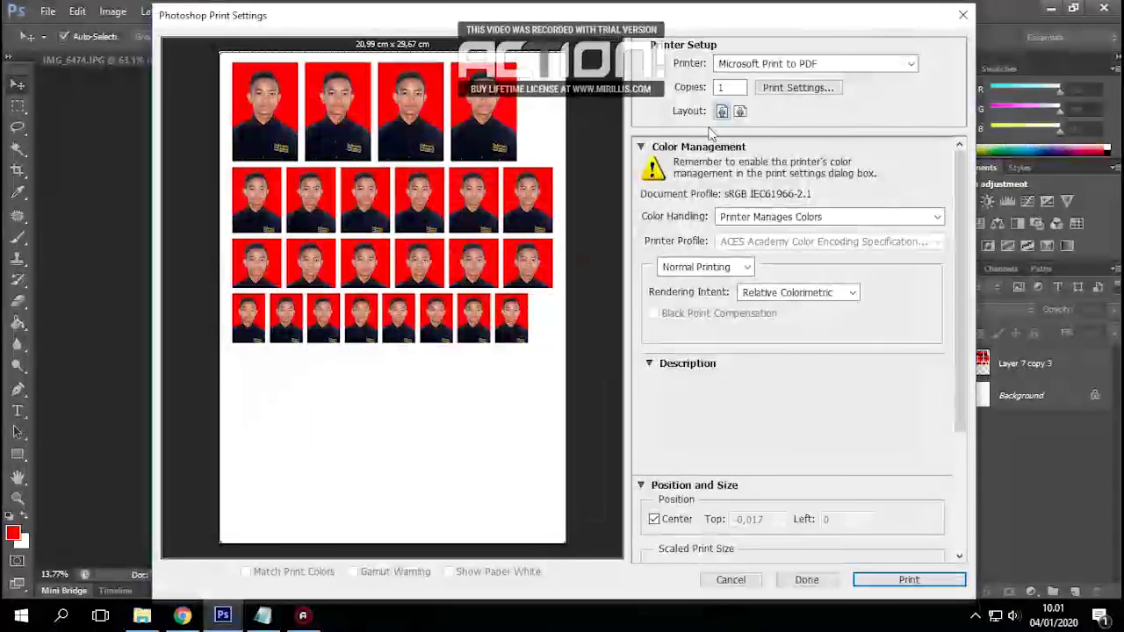
click(797, 87)
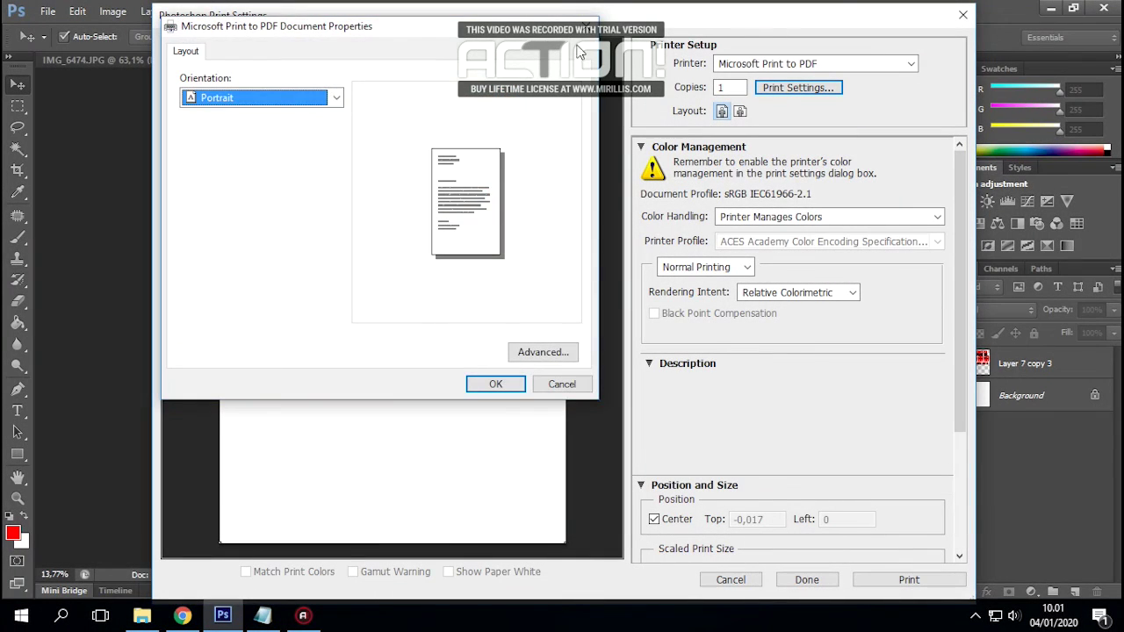
click(585, 27)
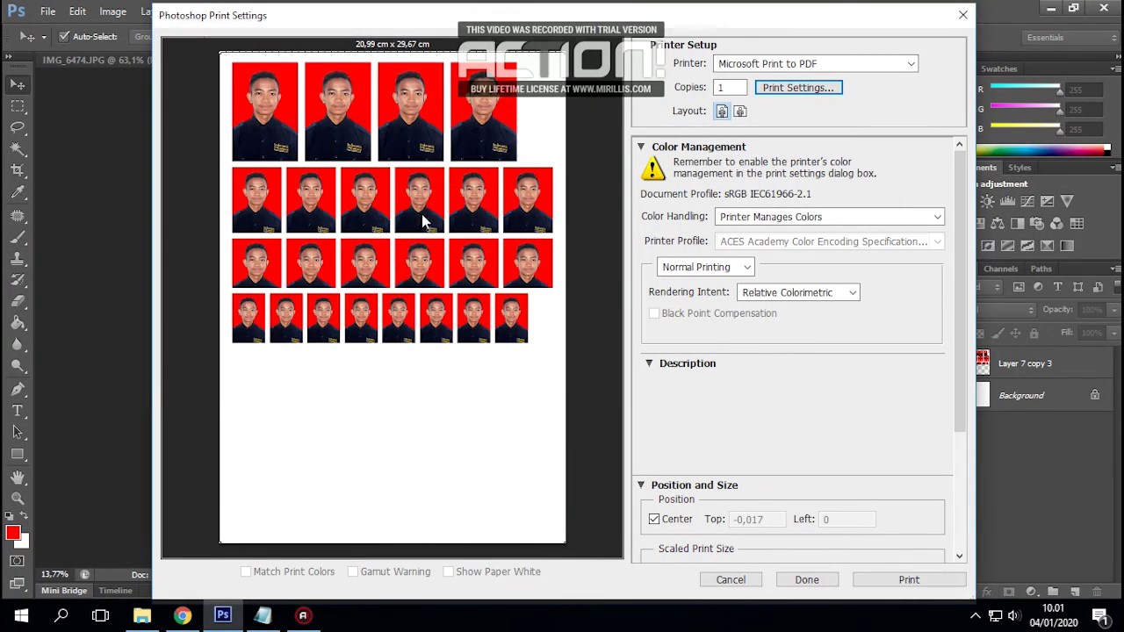
click(757, 579)
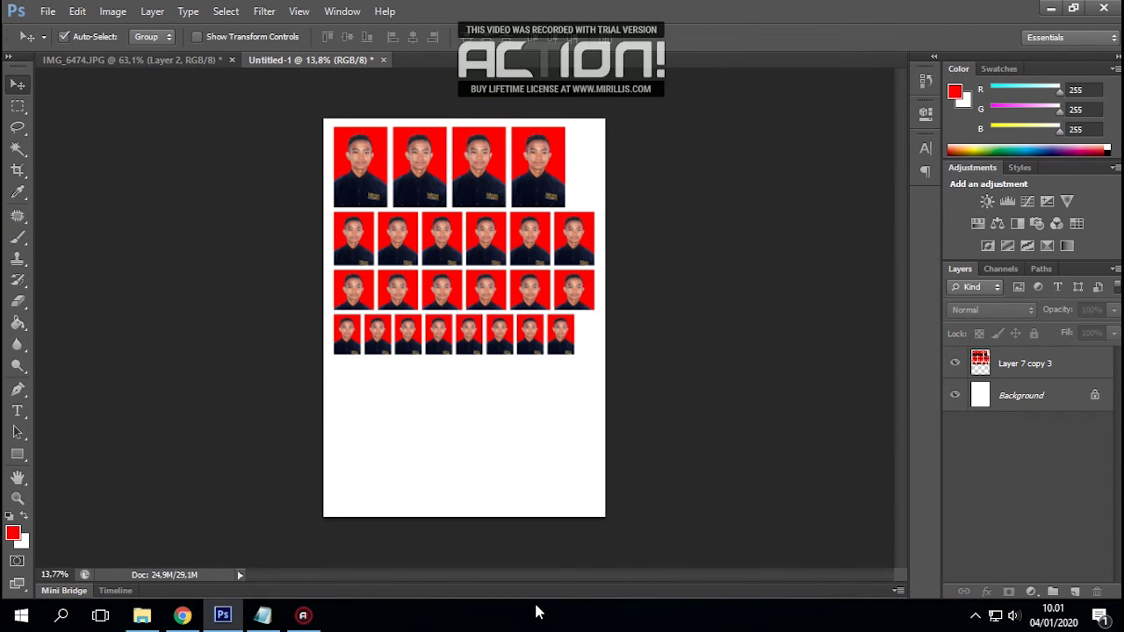